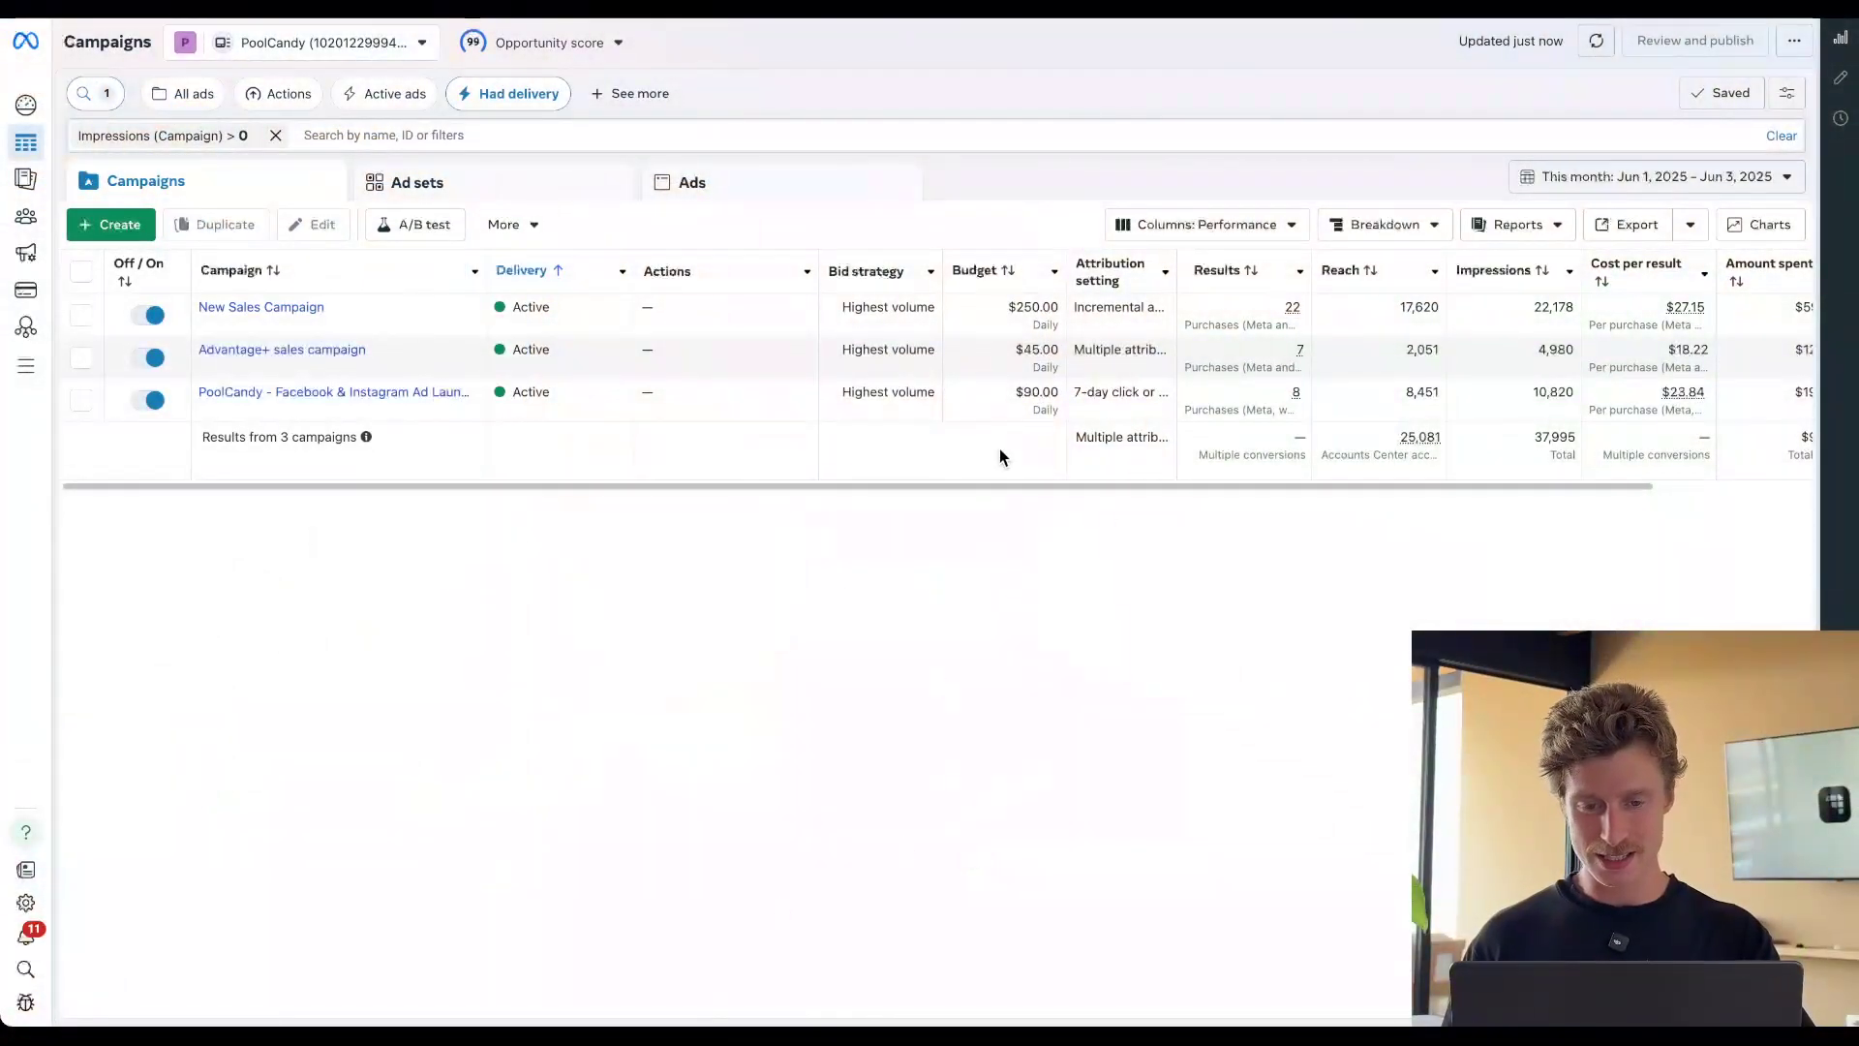
# Drag the Attribution setting column about 100 pixels wider so each campaign's value is readable
pyautogui.hscroll(3, 1000, 449)
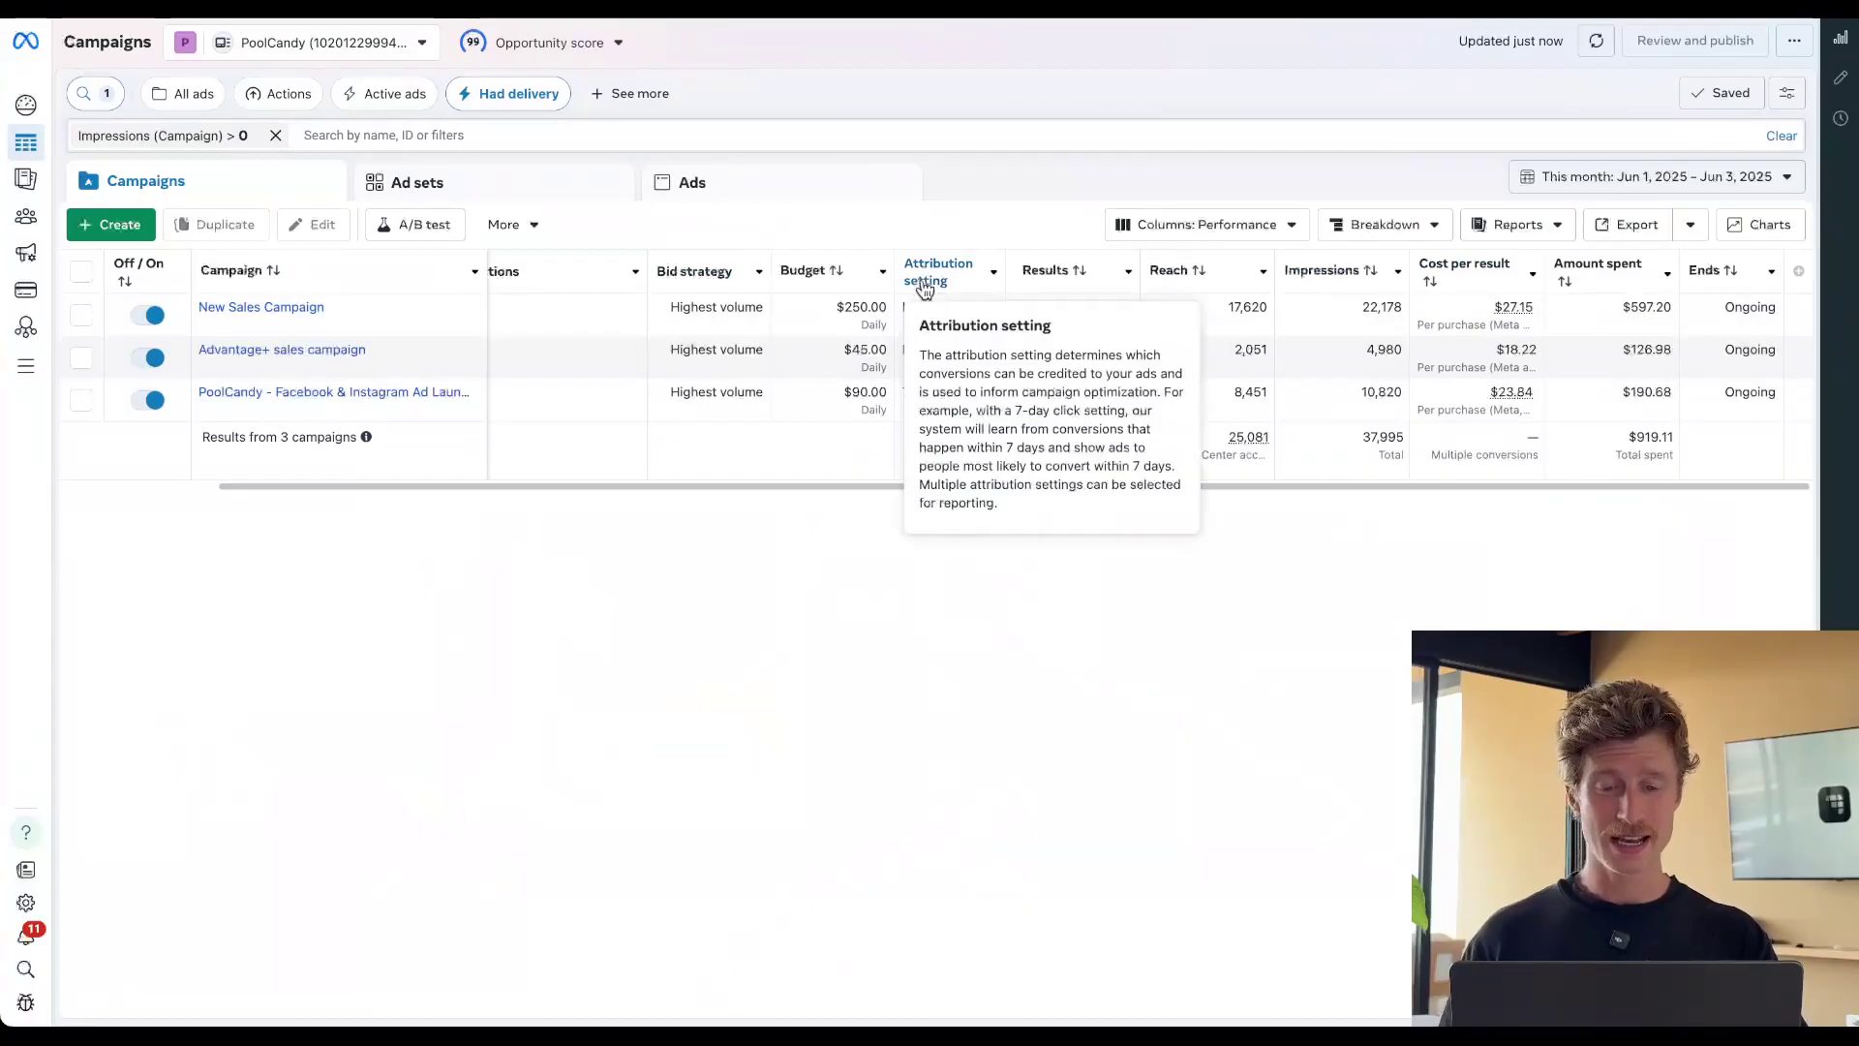
pyautogui.moveTo(1004, 262); pyautogui.dragTo(1100, 261)
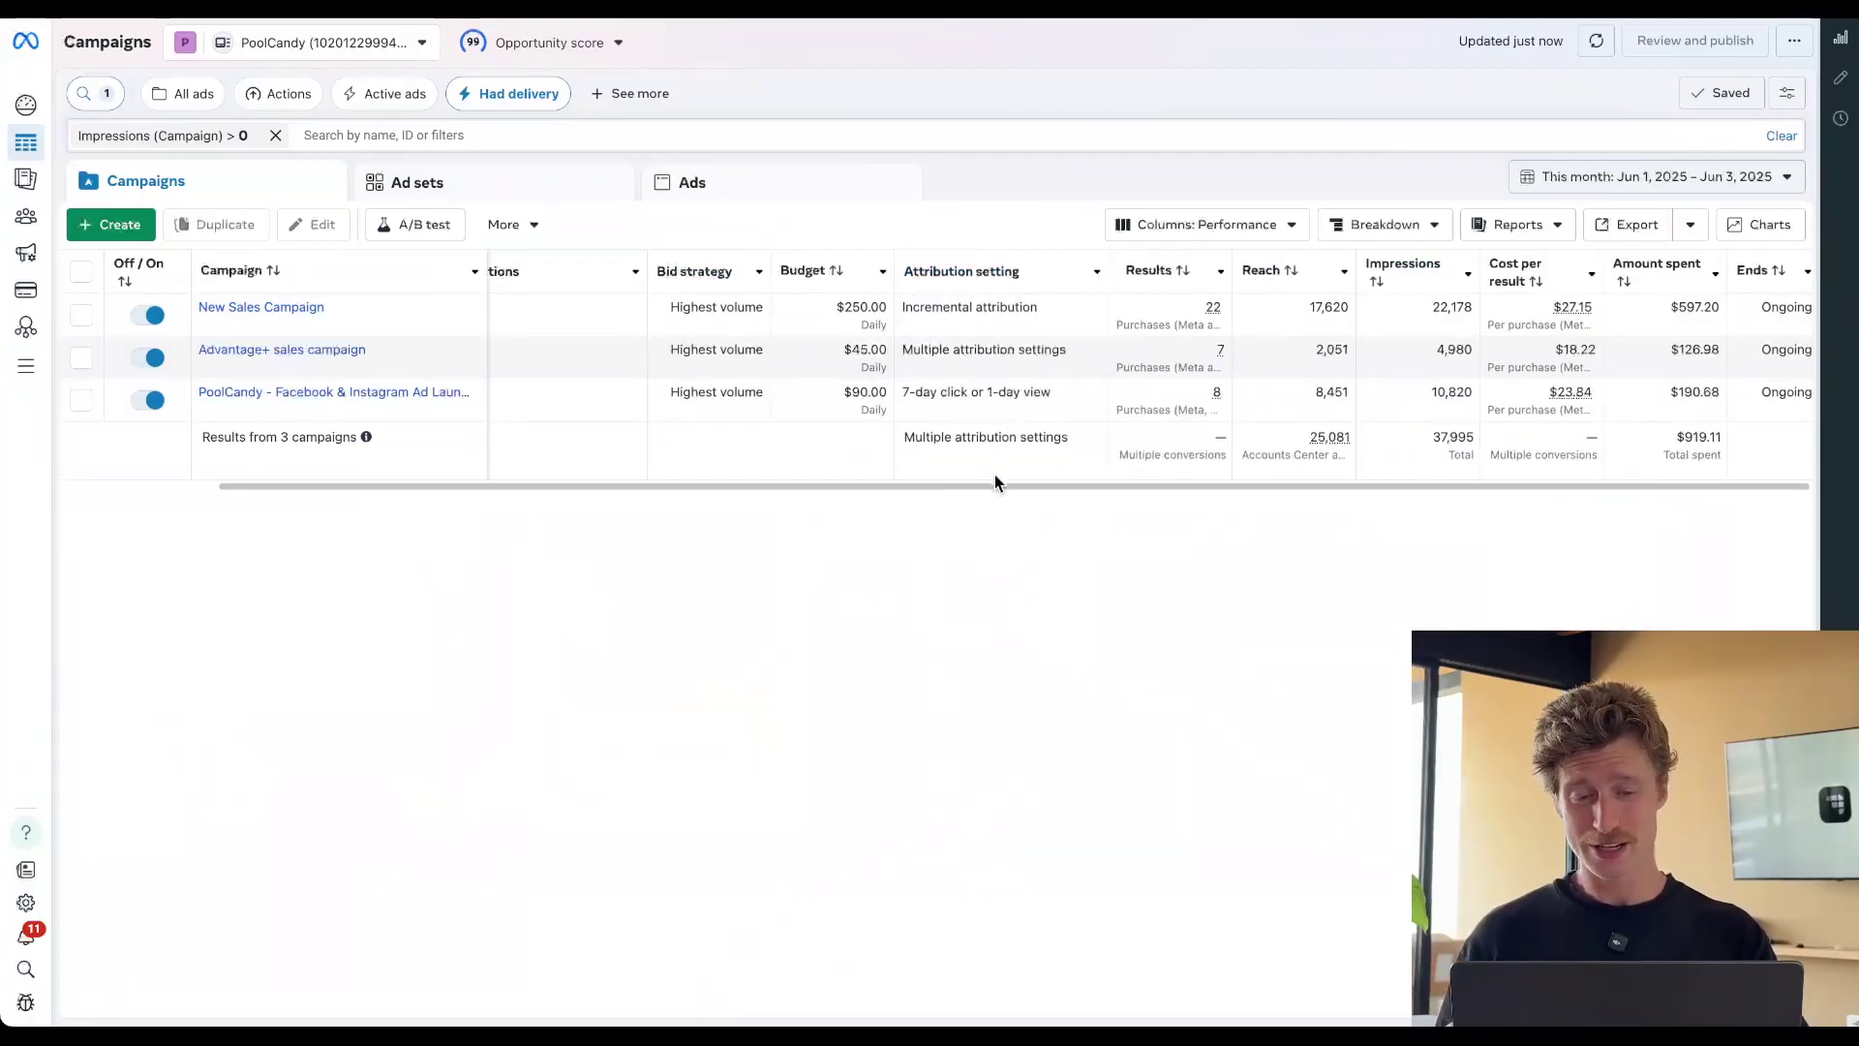
pyautogui.hscroll(-5, 996, 474)
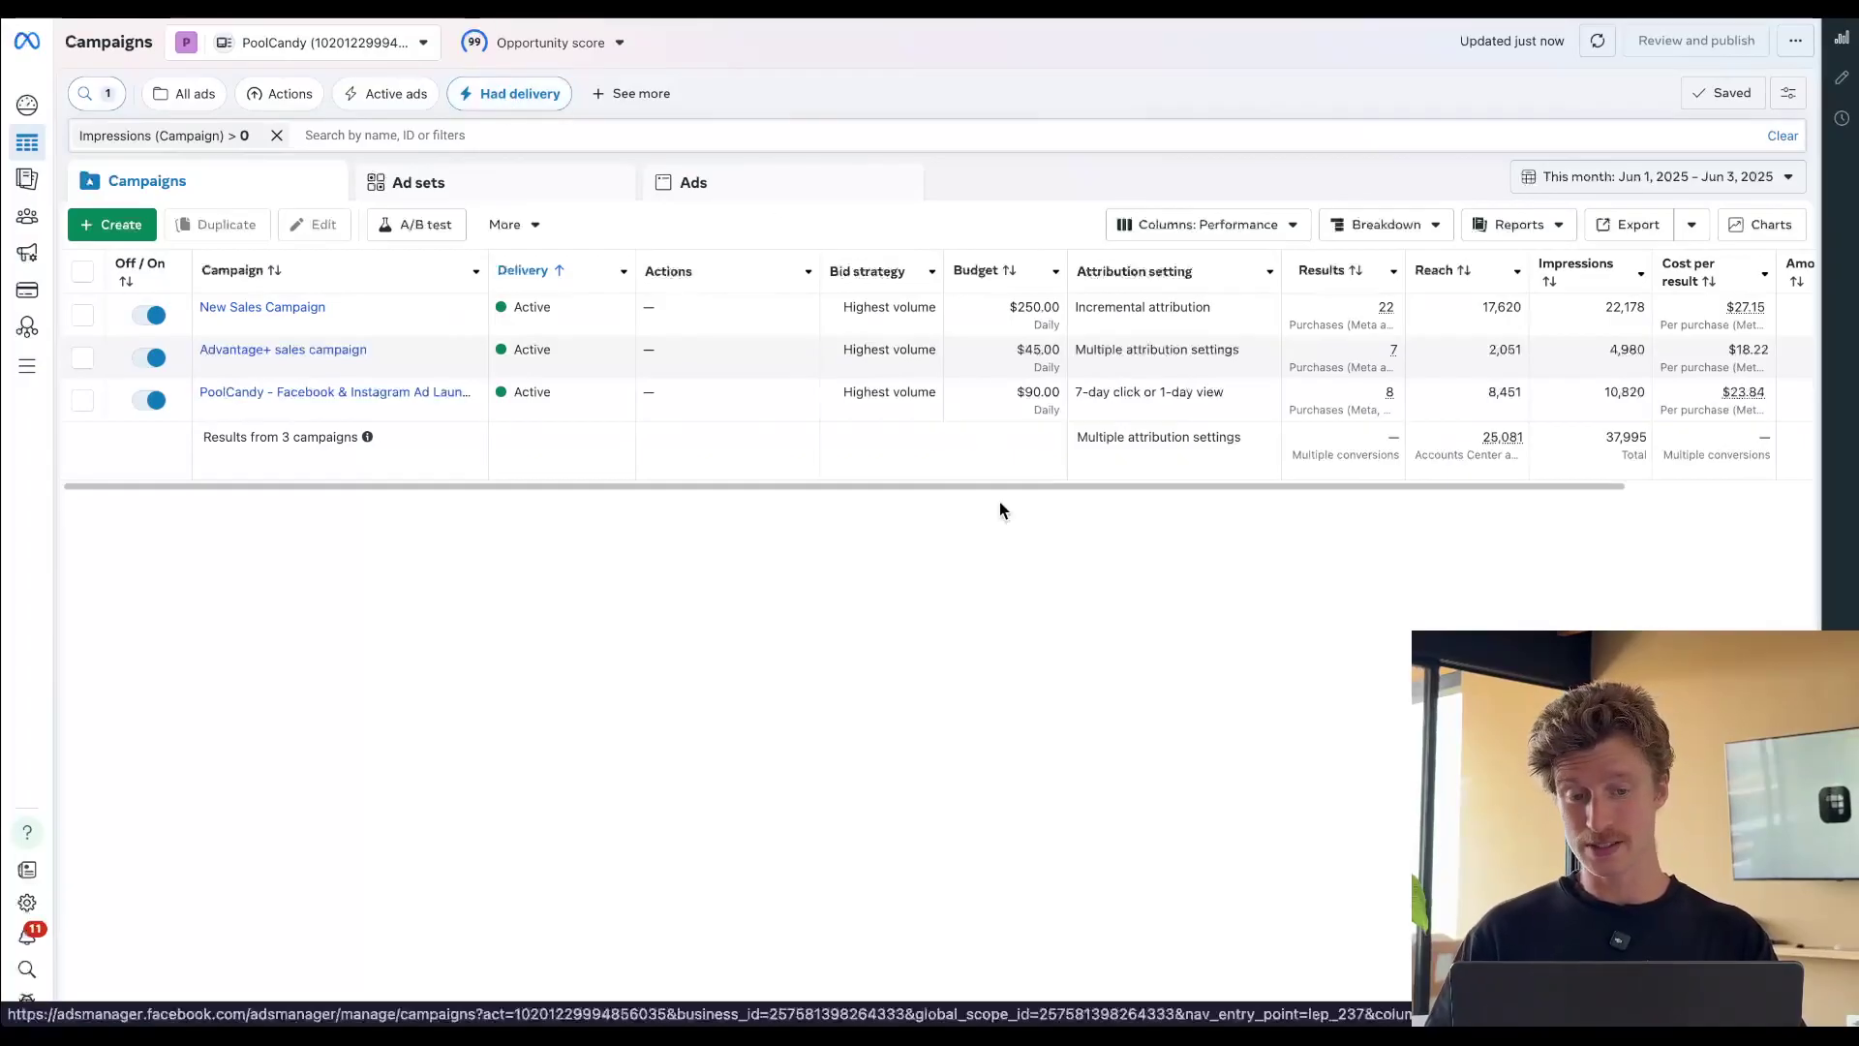
# Apply the saved Results column preset to the campaigns table
pyautogui.click(1249, 236)
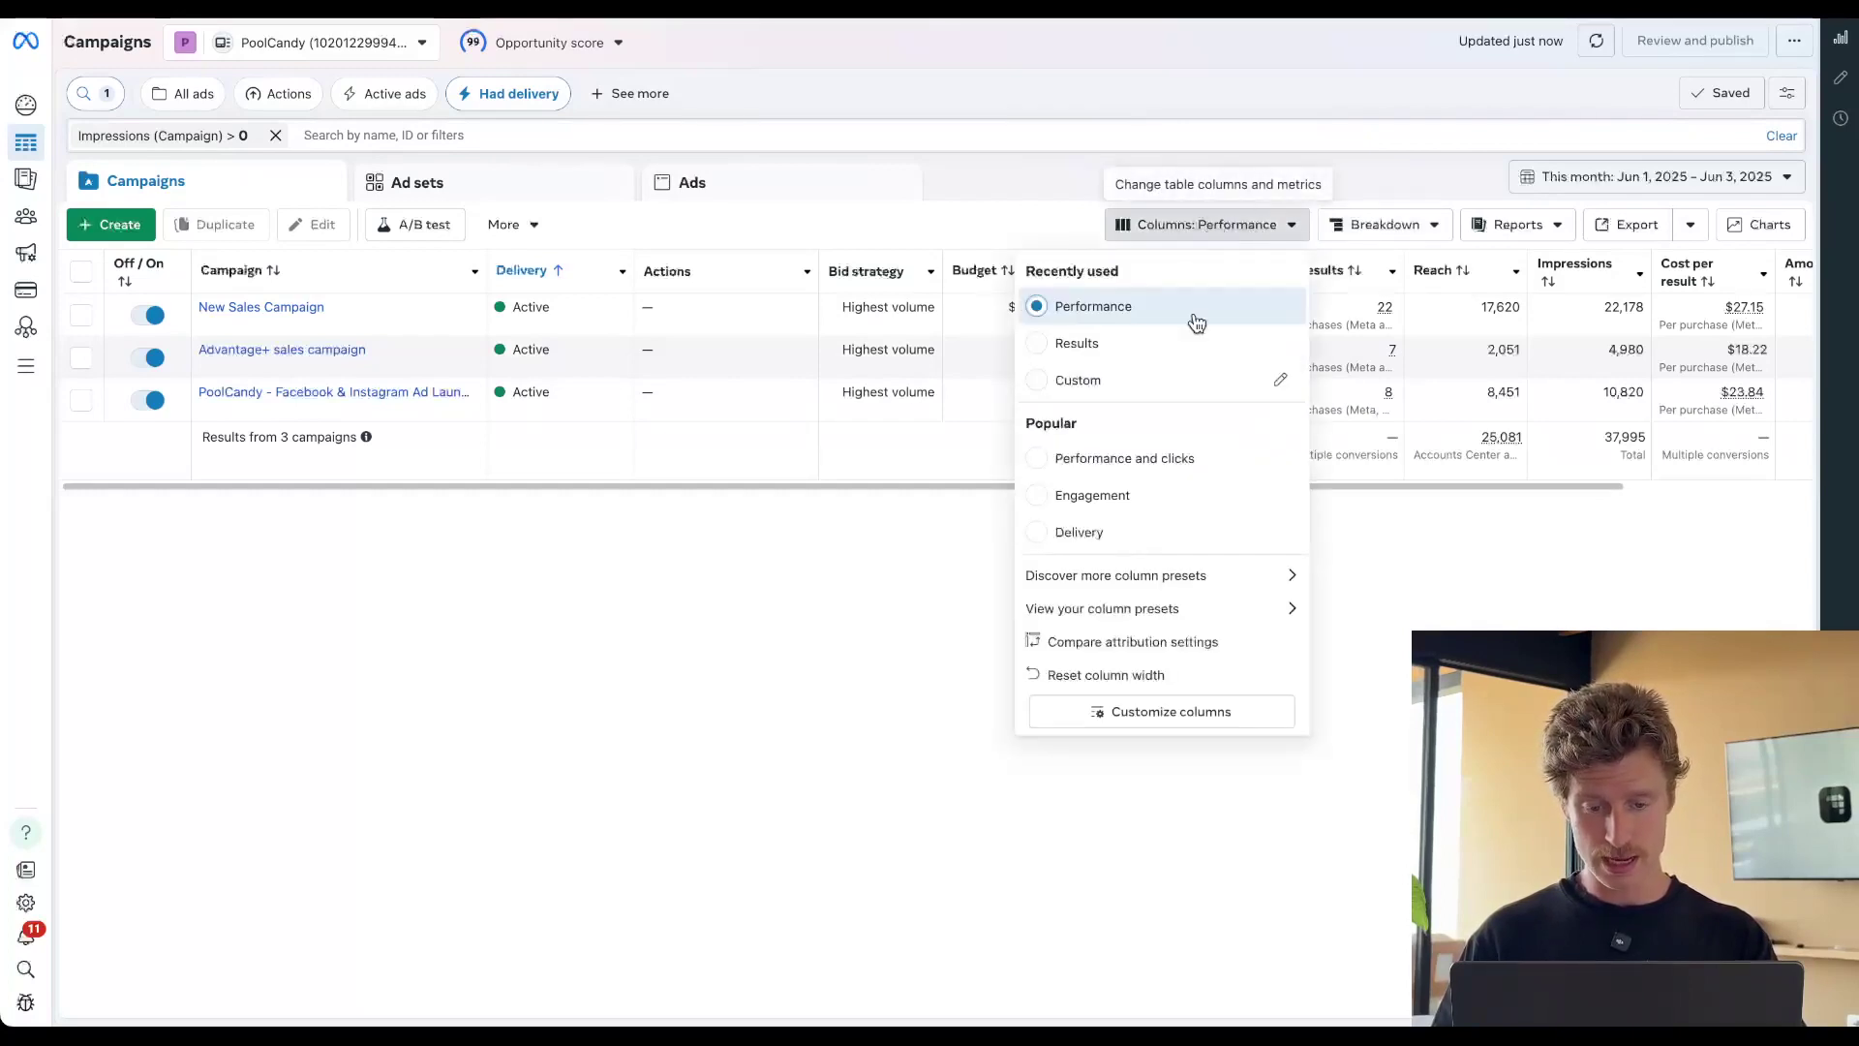
pyautogui.click(1118, 610)
pyautogui.click(1138, 399)
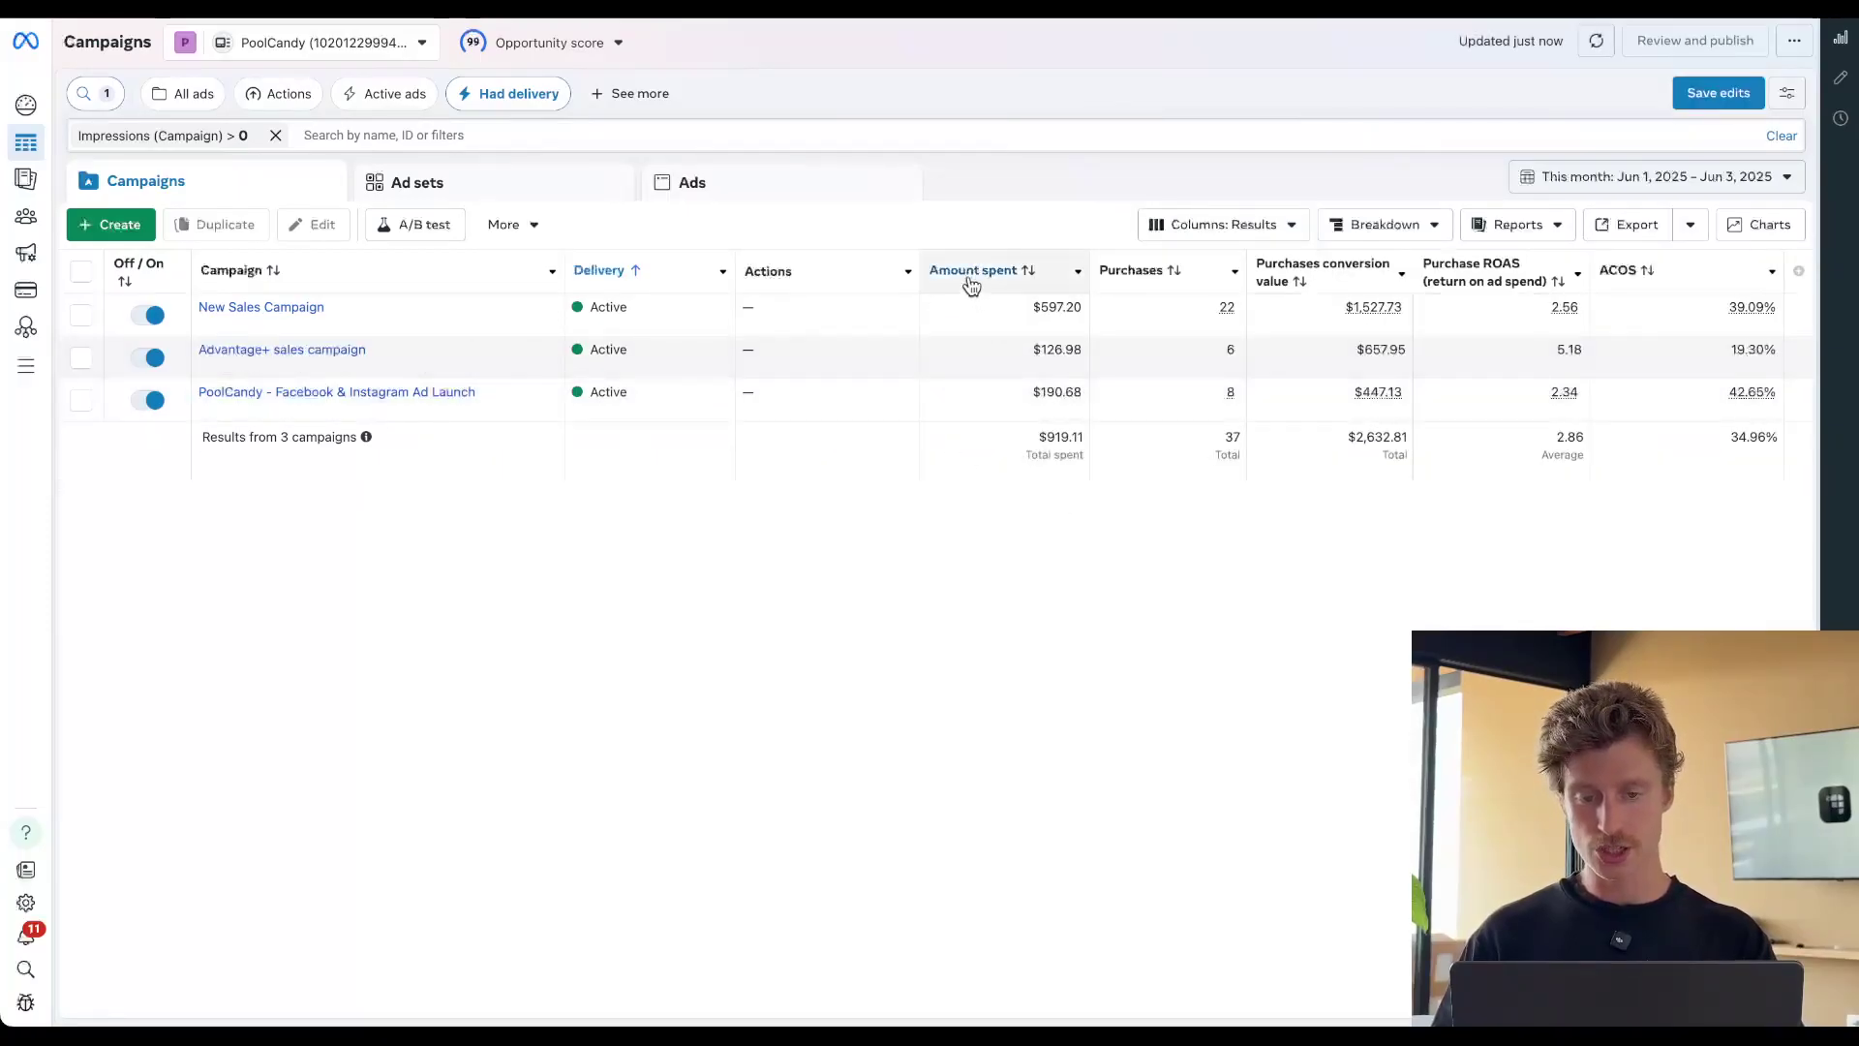
# Open and close the reporting date range picker without changing the dates
pyautogui.moveTo(976, 283)
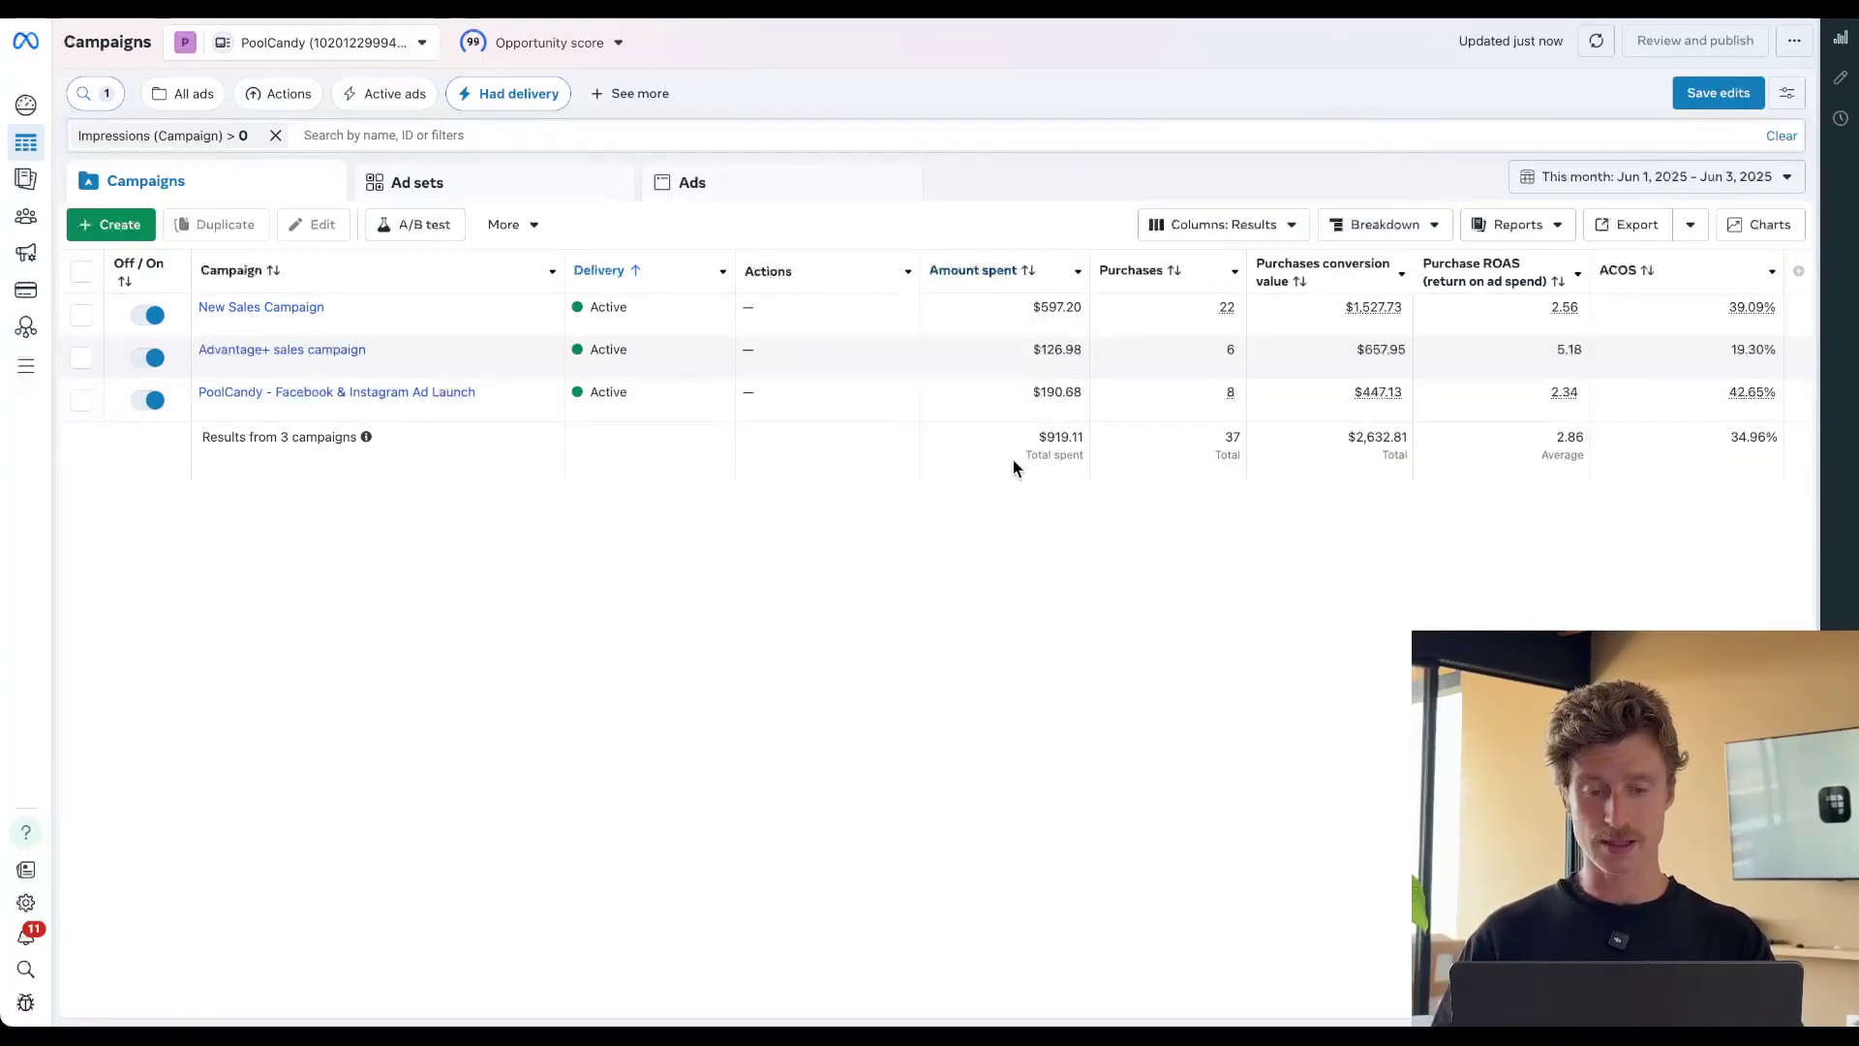
pyautogui.moveTo(1162, 278)
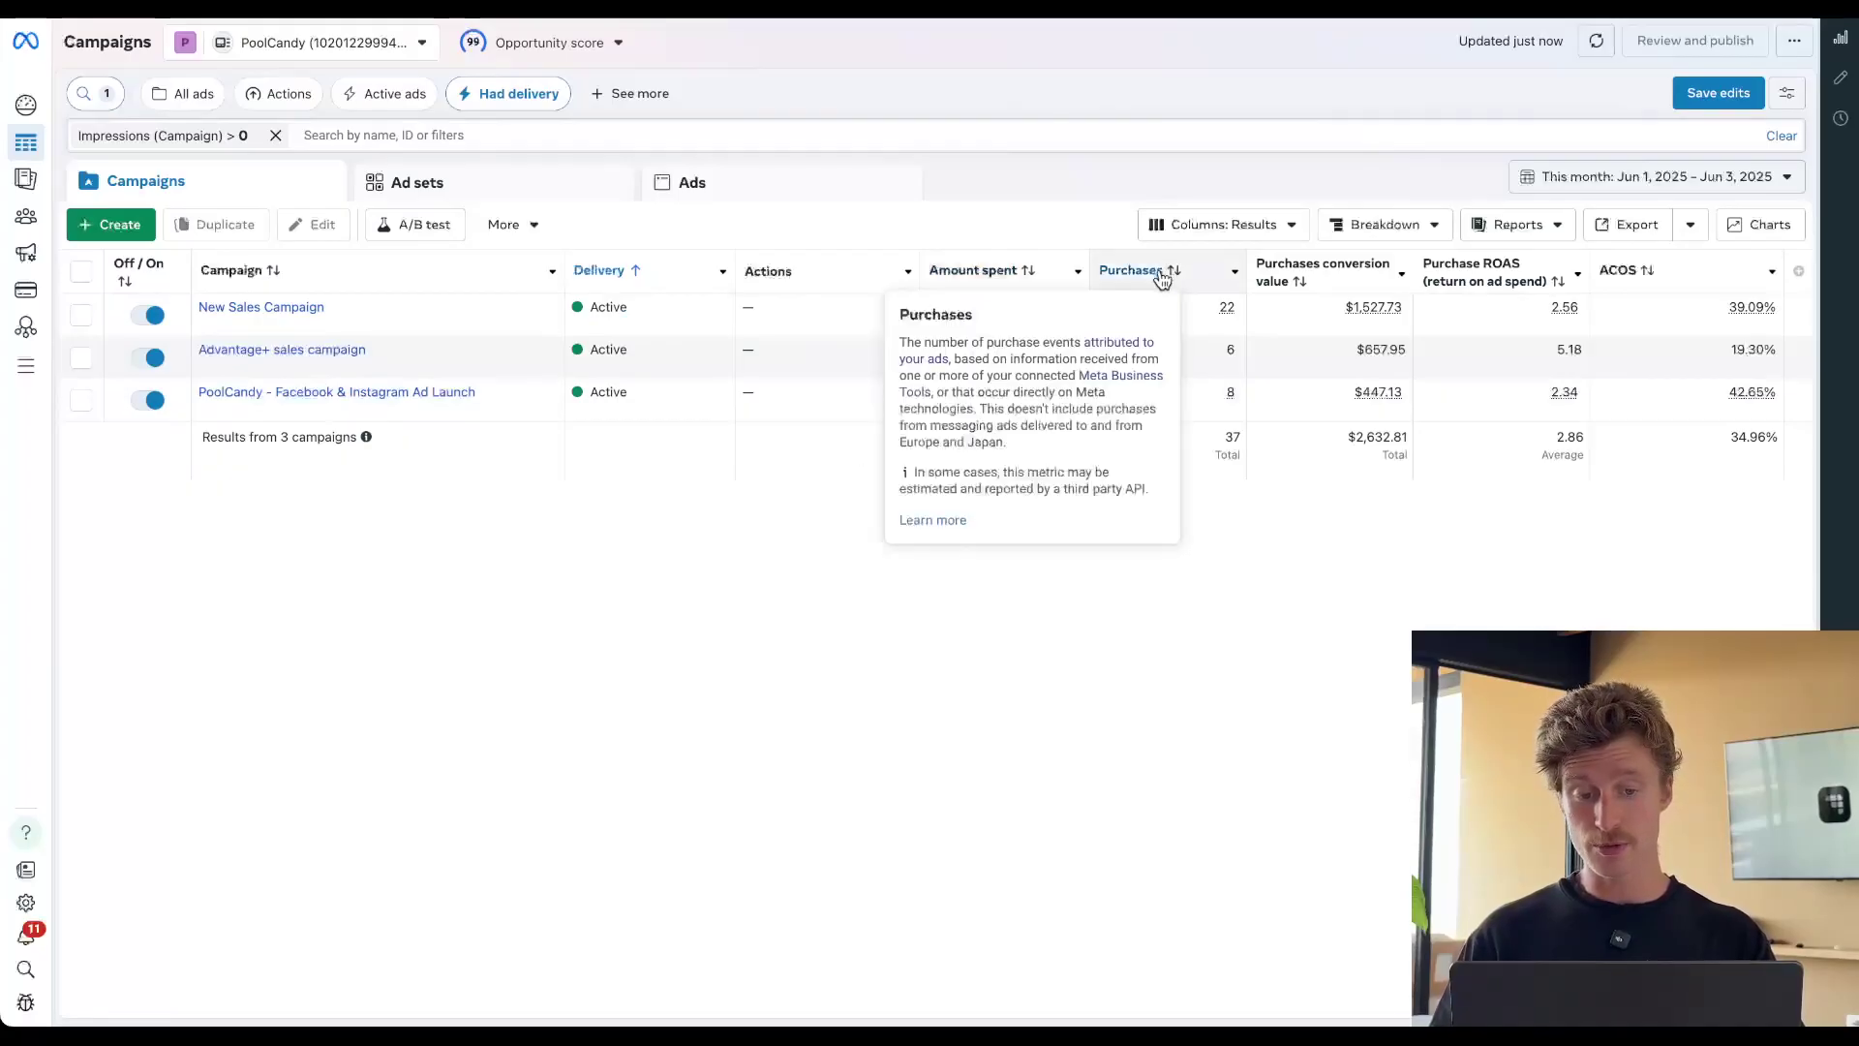
pyautogui.click(1570, 178)
pyautogui.click(1569, 178)
pyautogui.click(1579, 180)
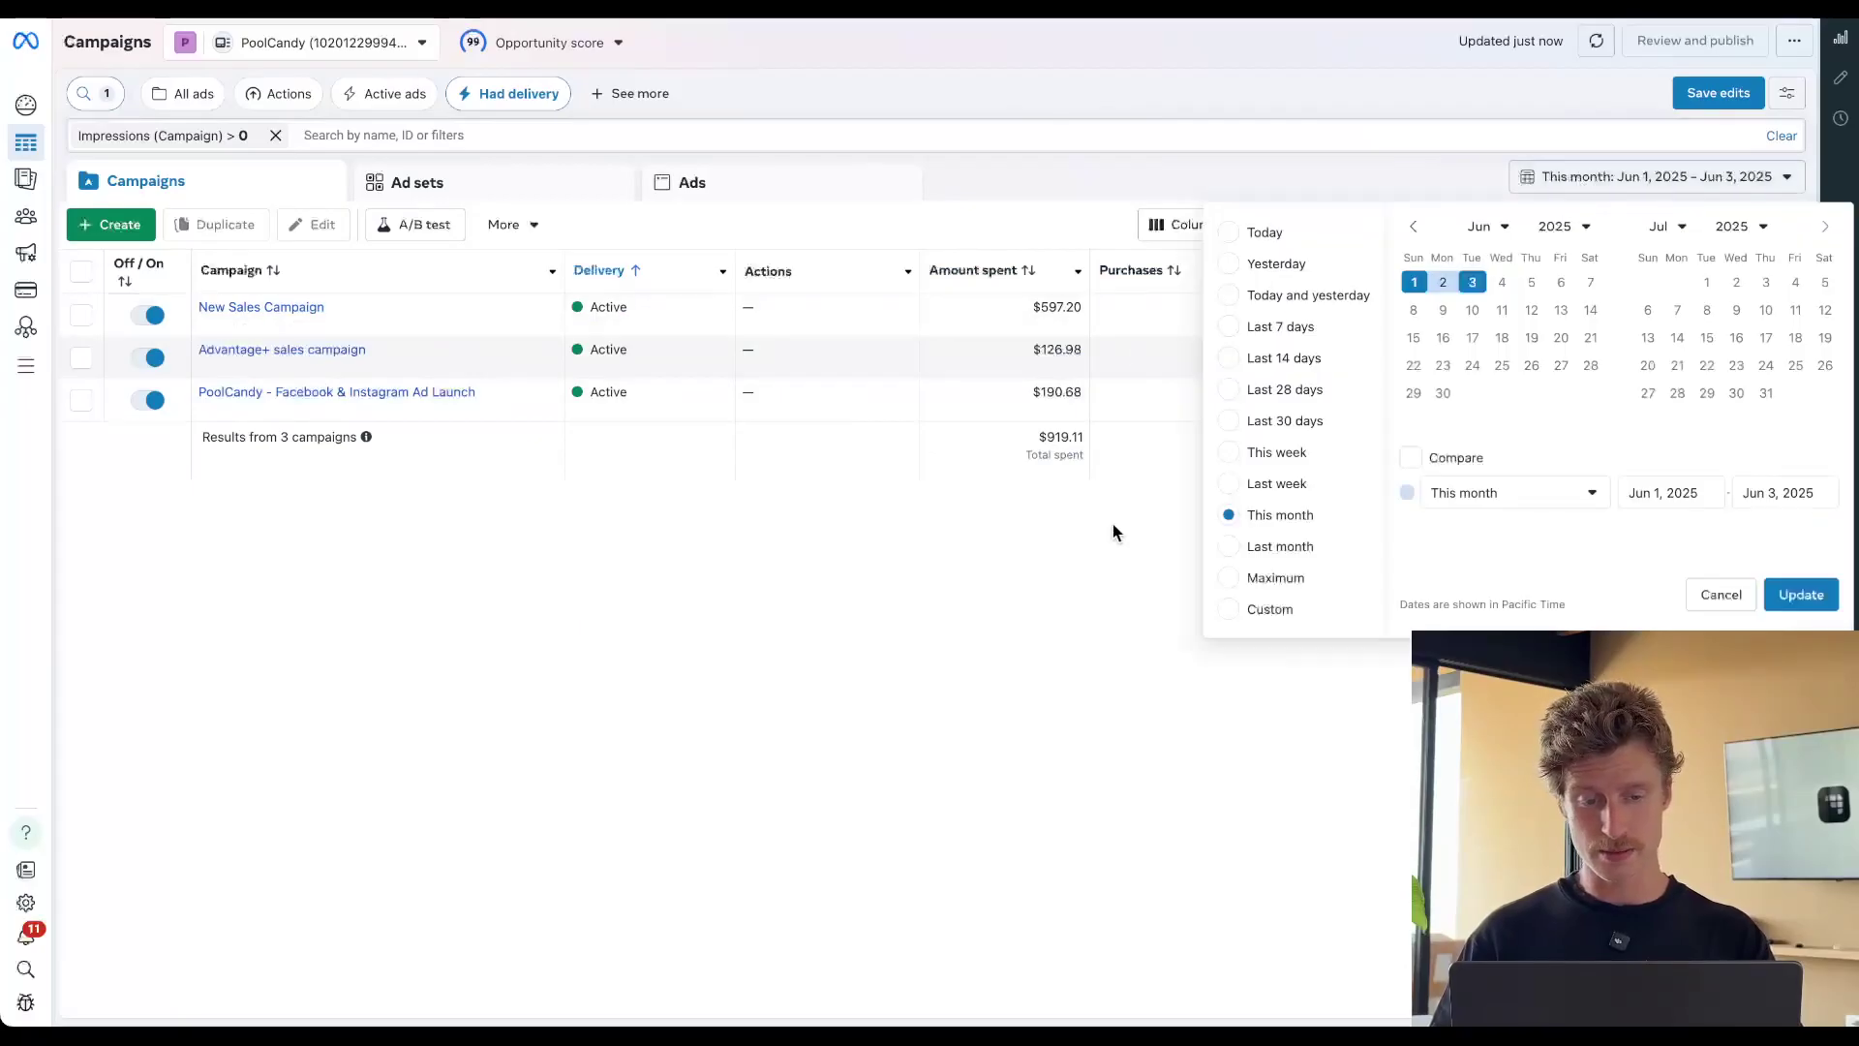
pyautogui.click(1112, 531)
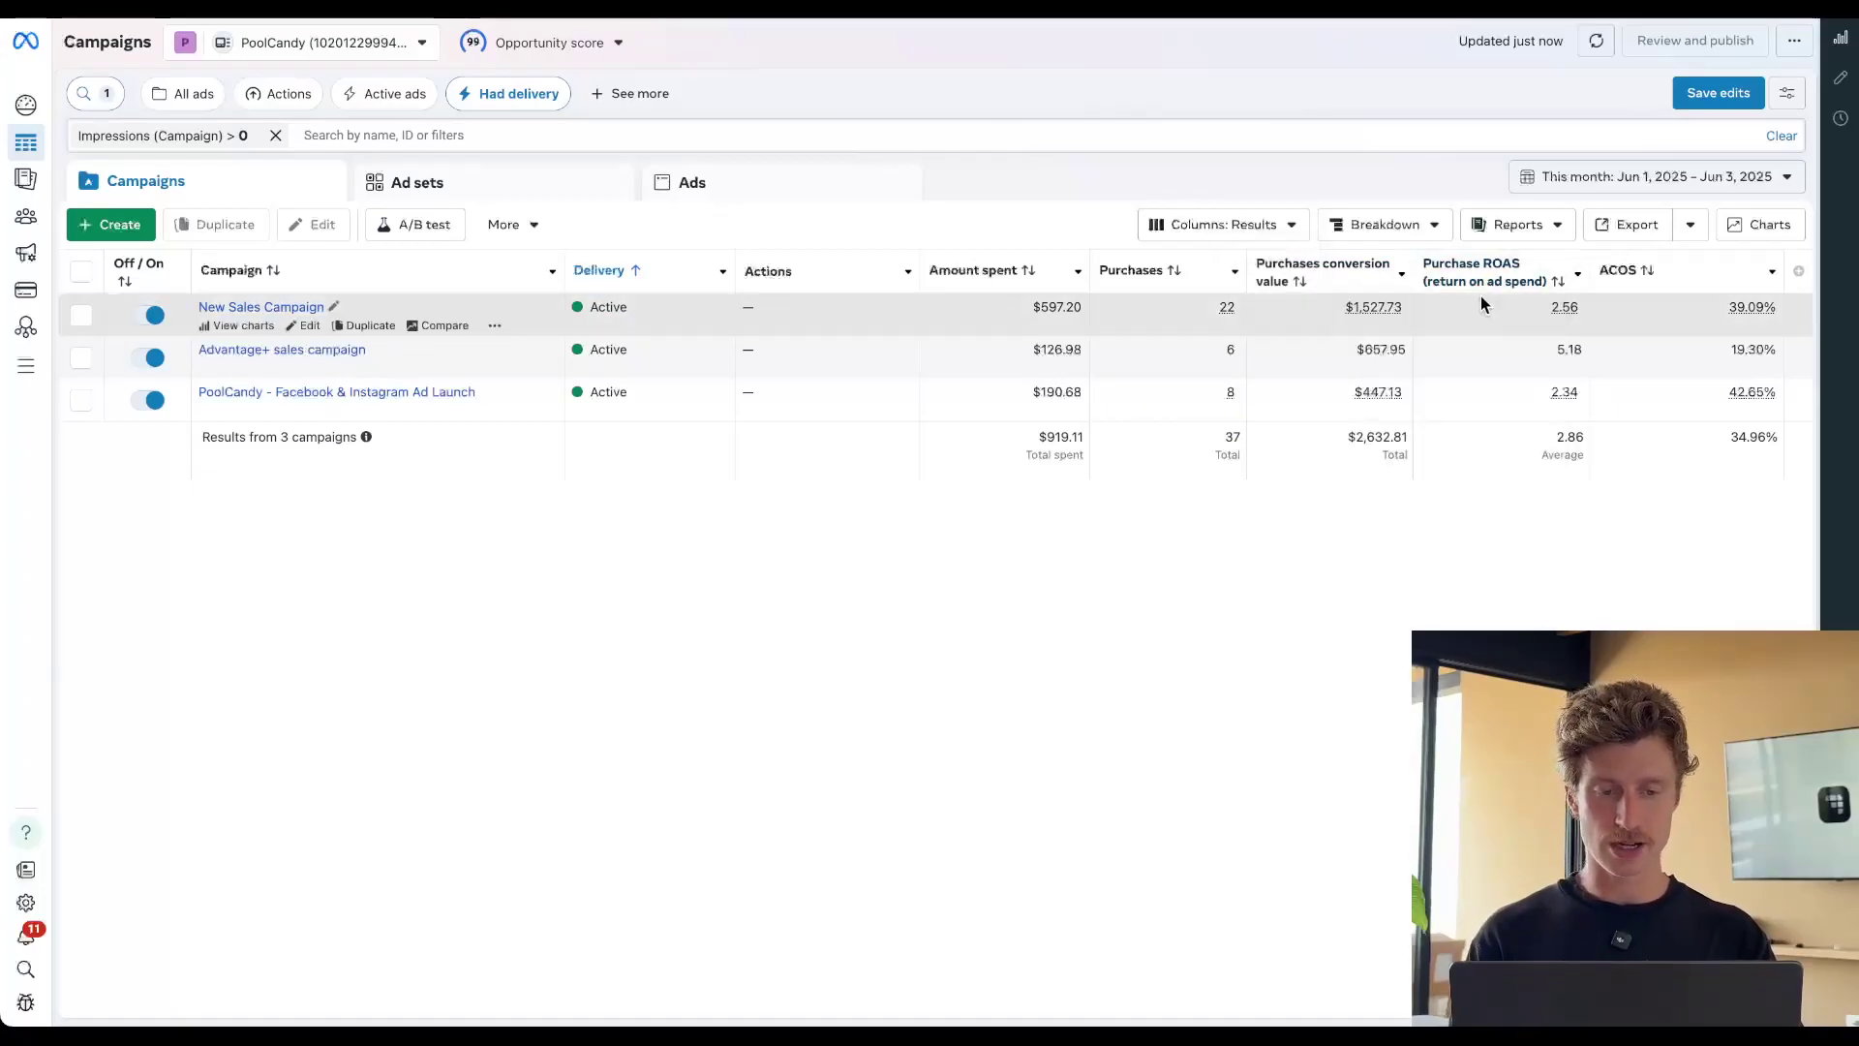
pyautogui.moveTo(1450, 292)
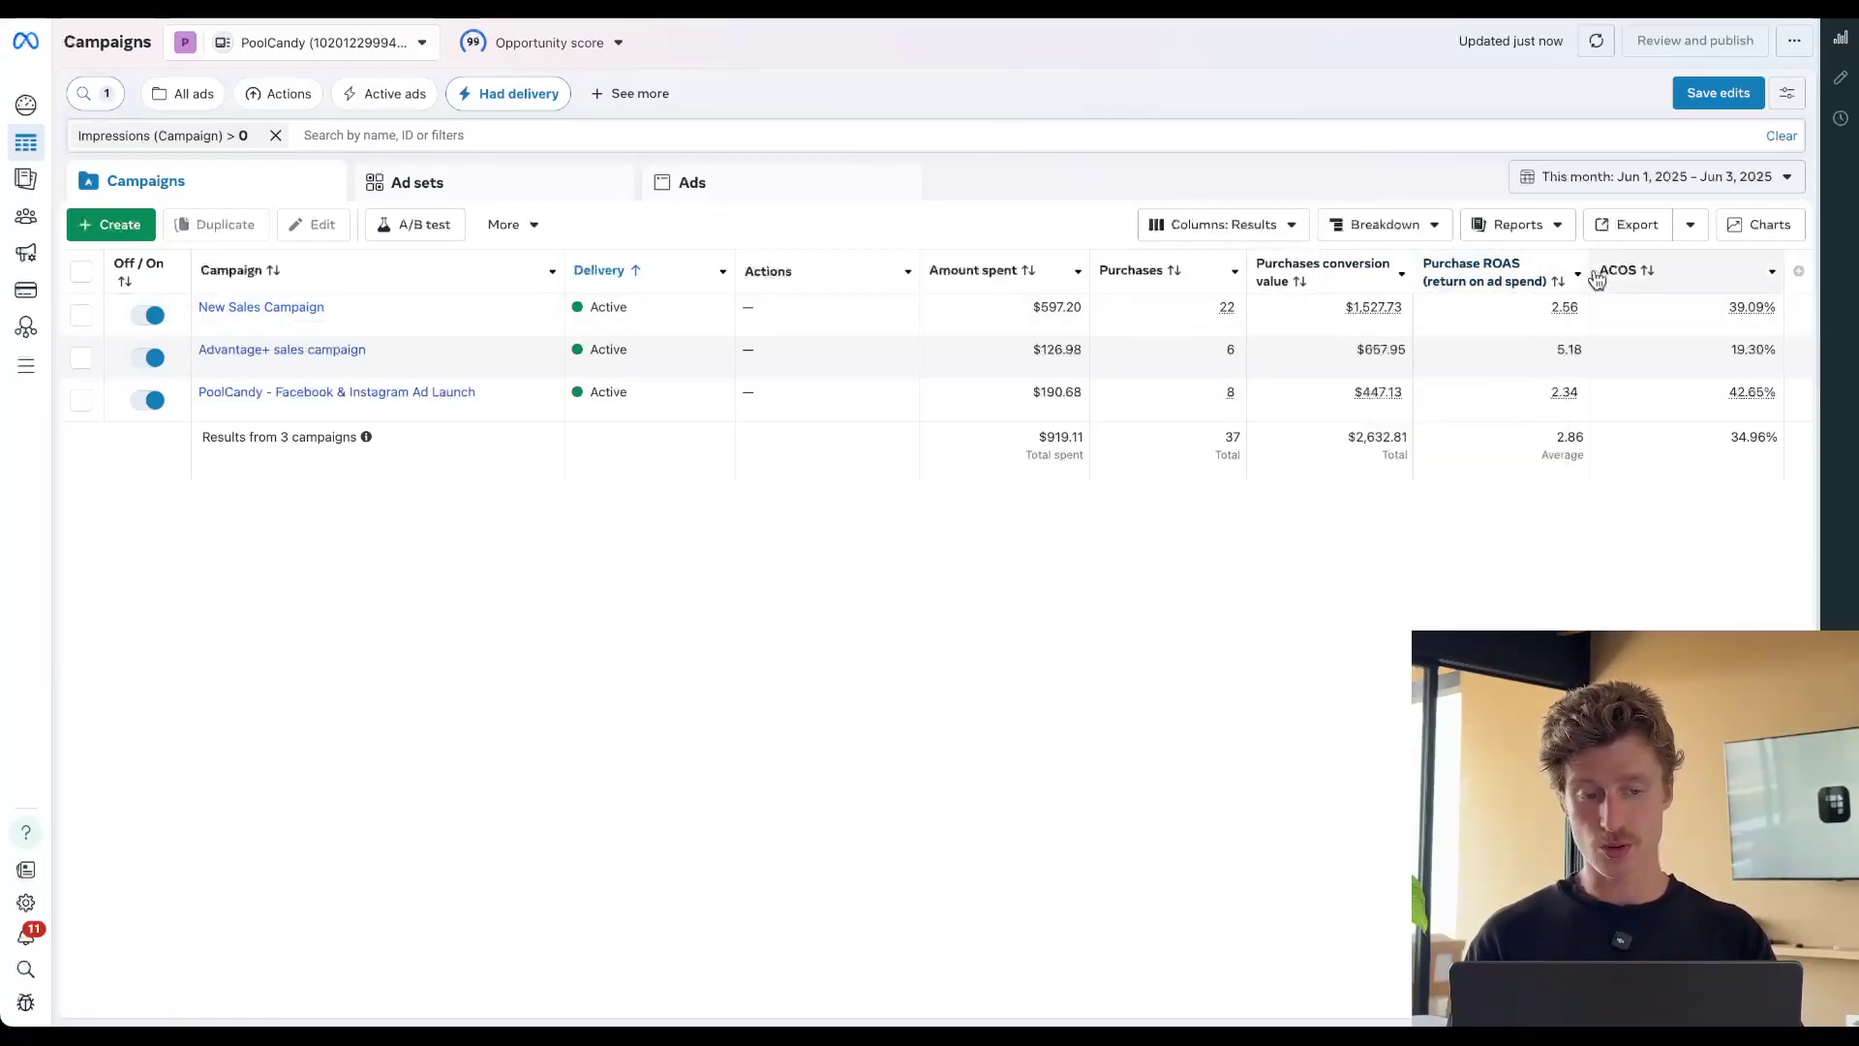
pyautogui.moveTo(1624, 275)
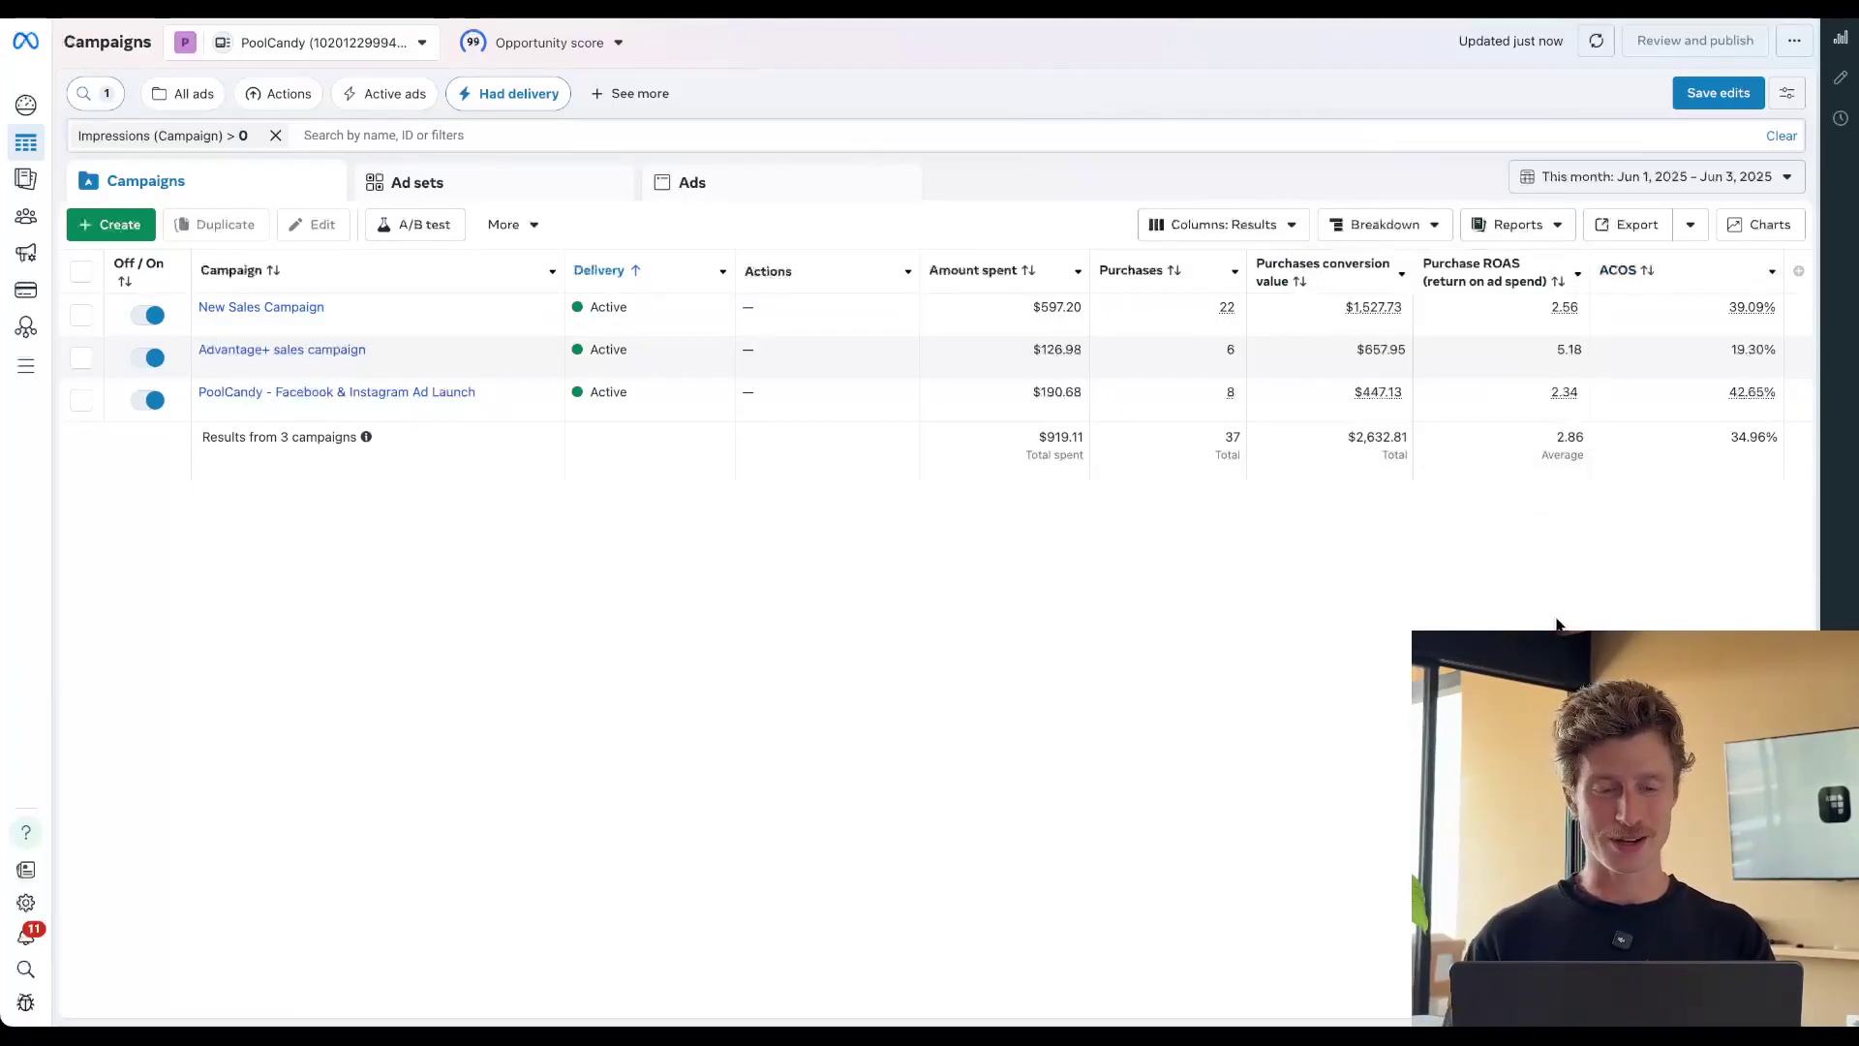
# Open the Results column preset for customization
pyautogui.click(1223, 218)
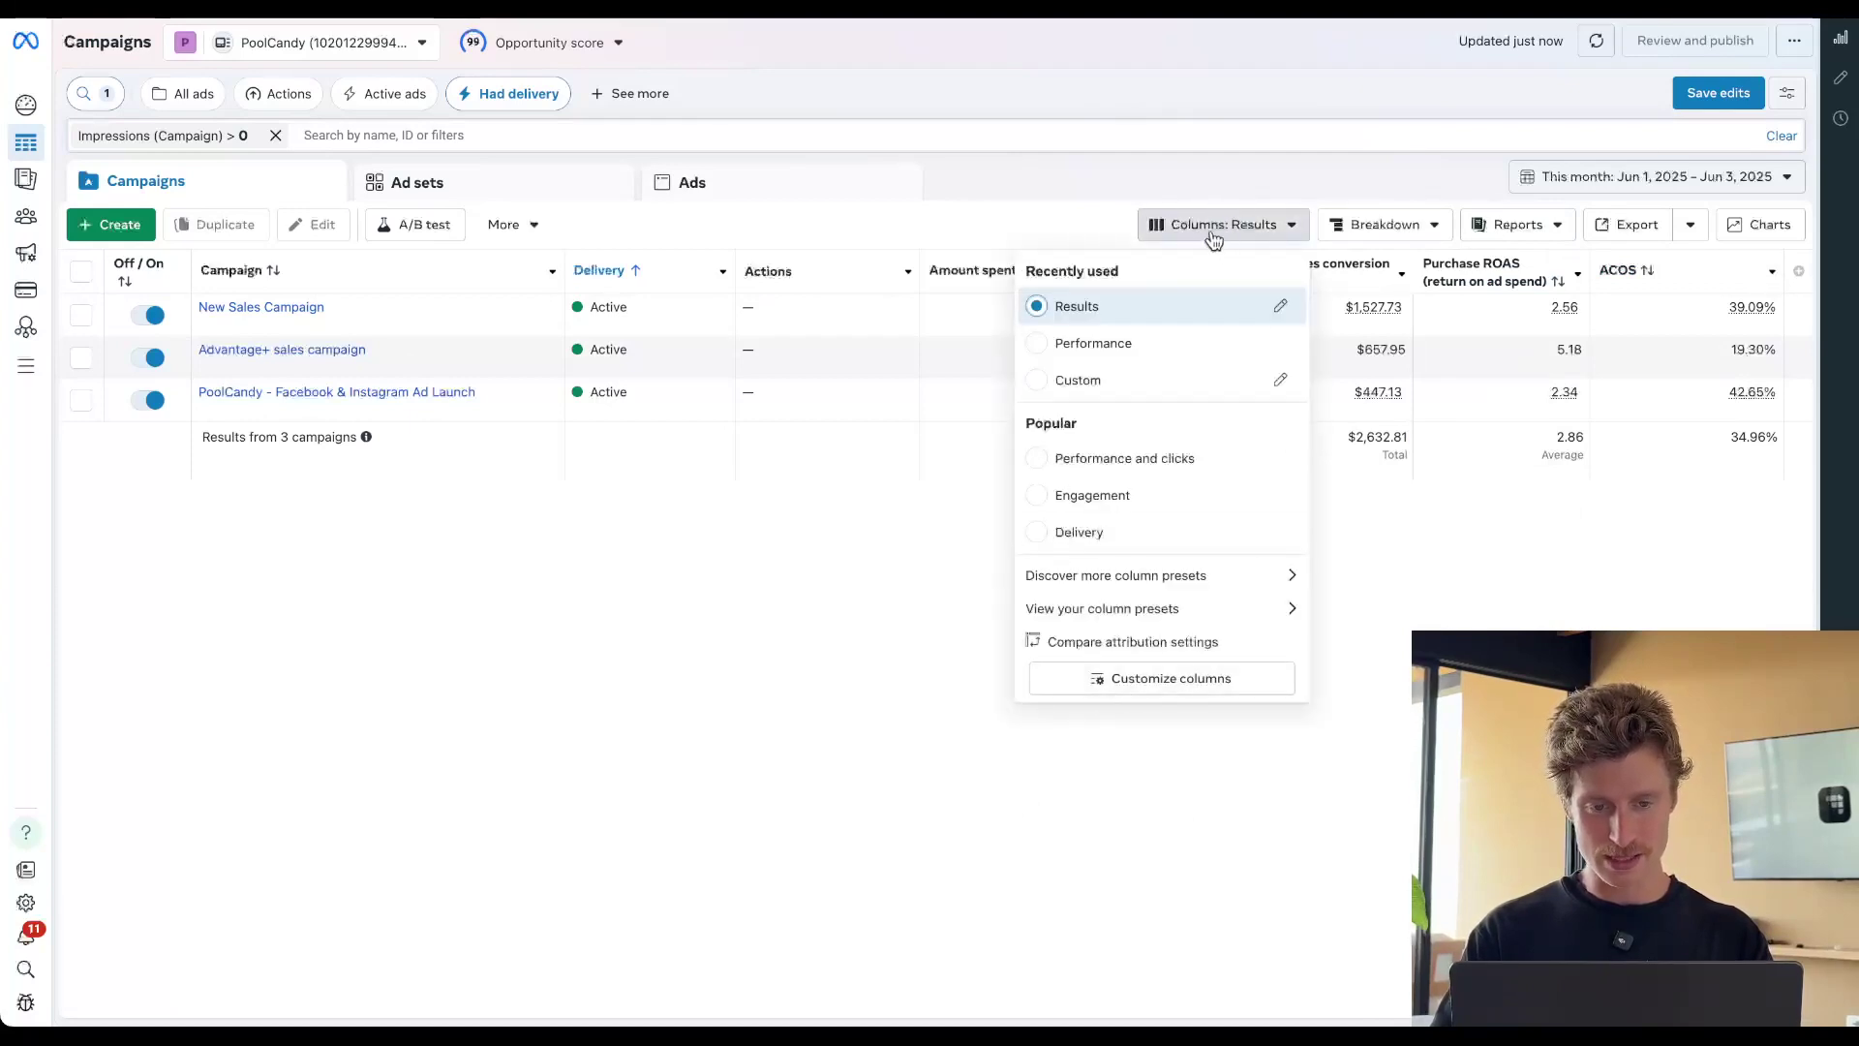
pyautogui.click(1212, 235)
pyautogui.click(1211, 235)
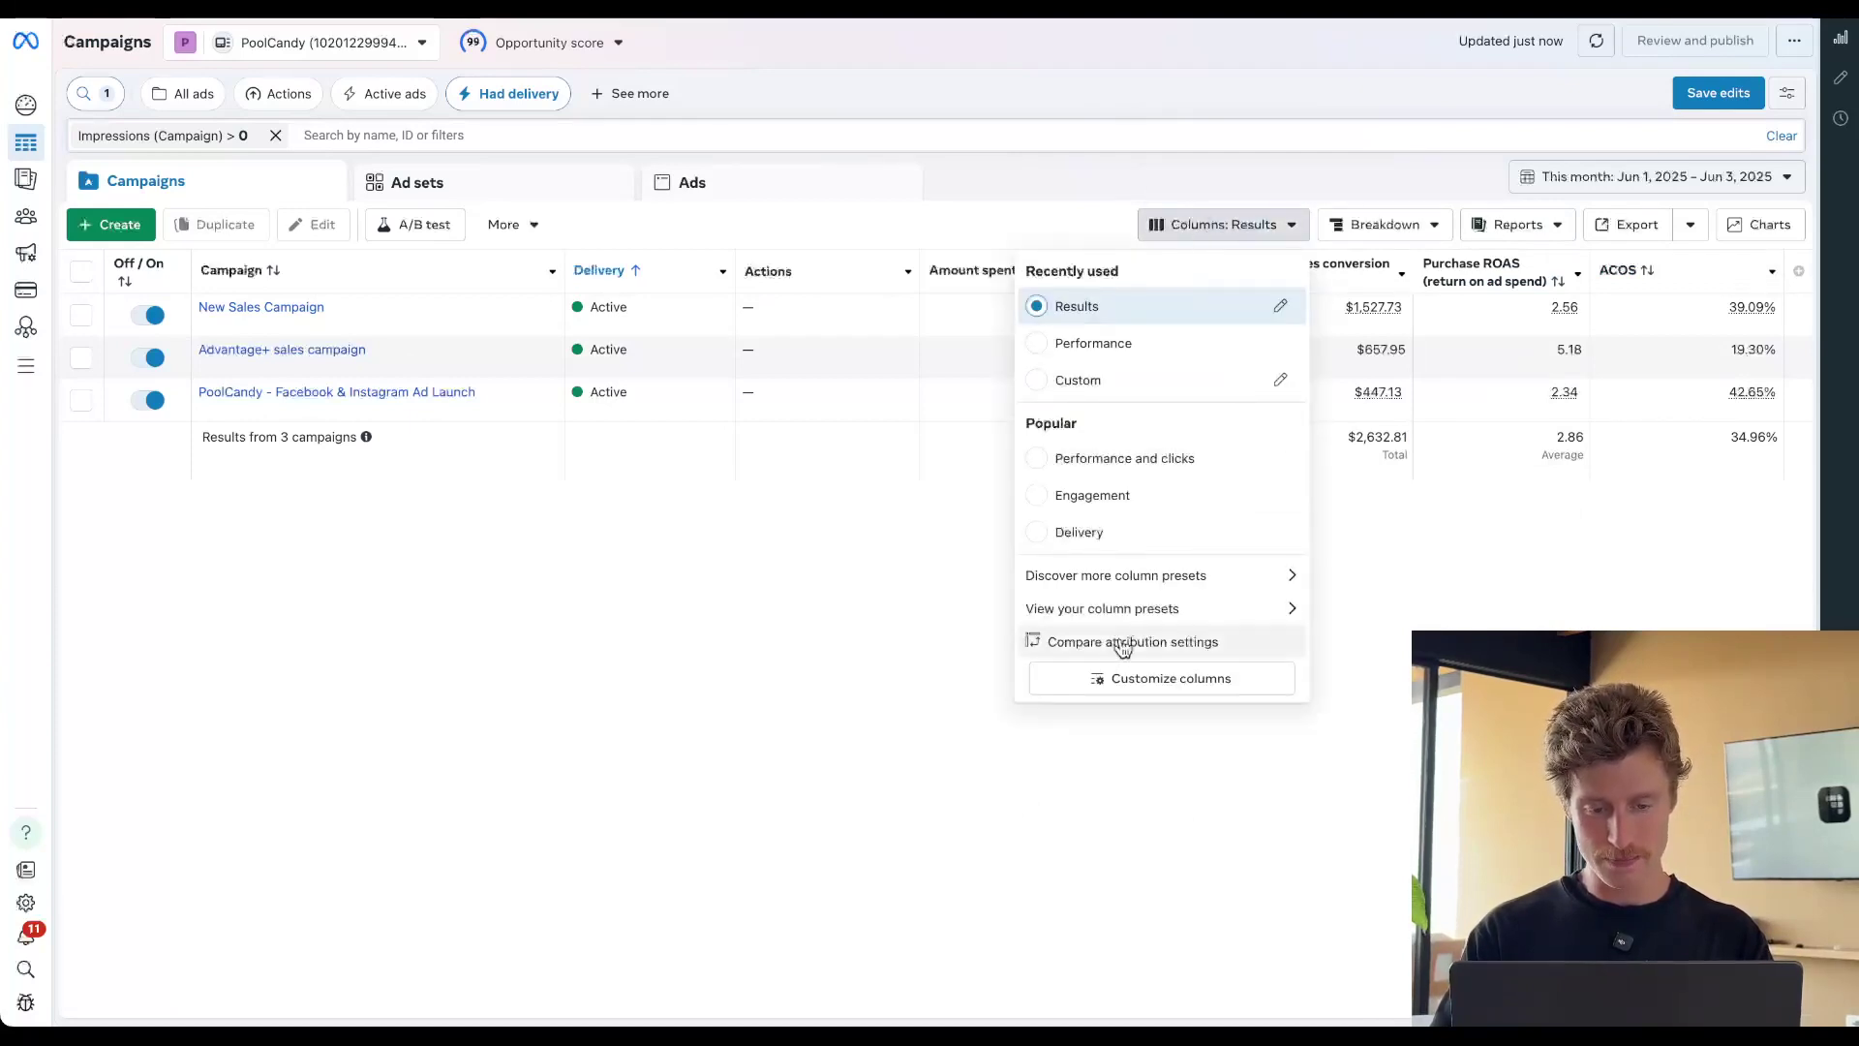
pyautogui.click(1111, 679)
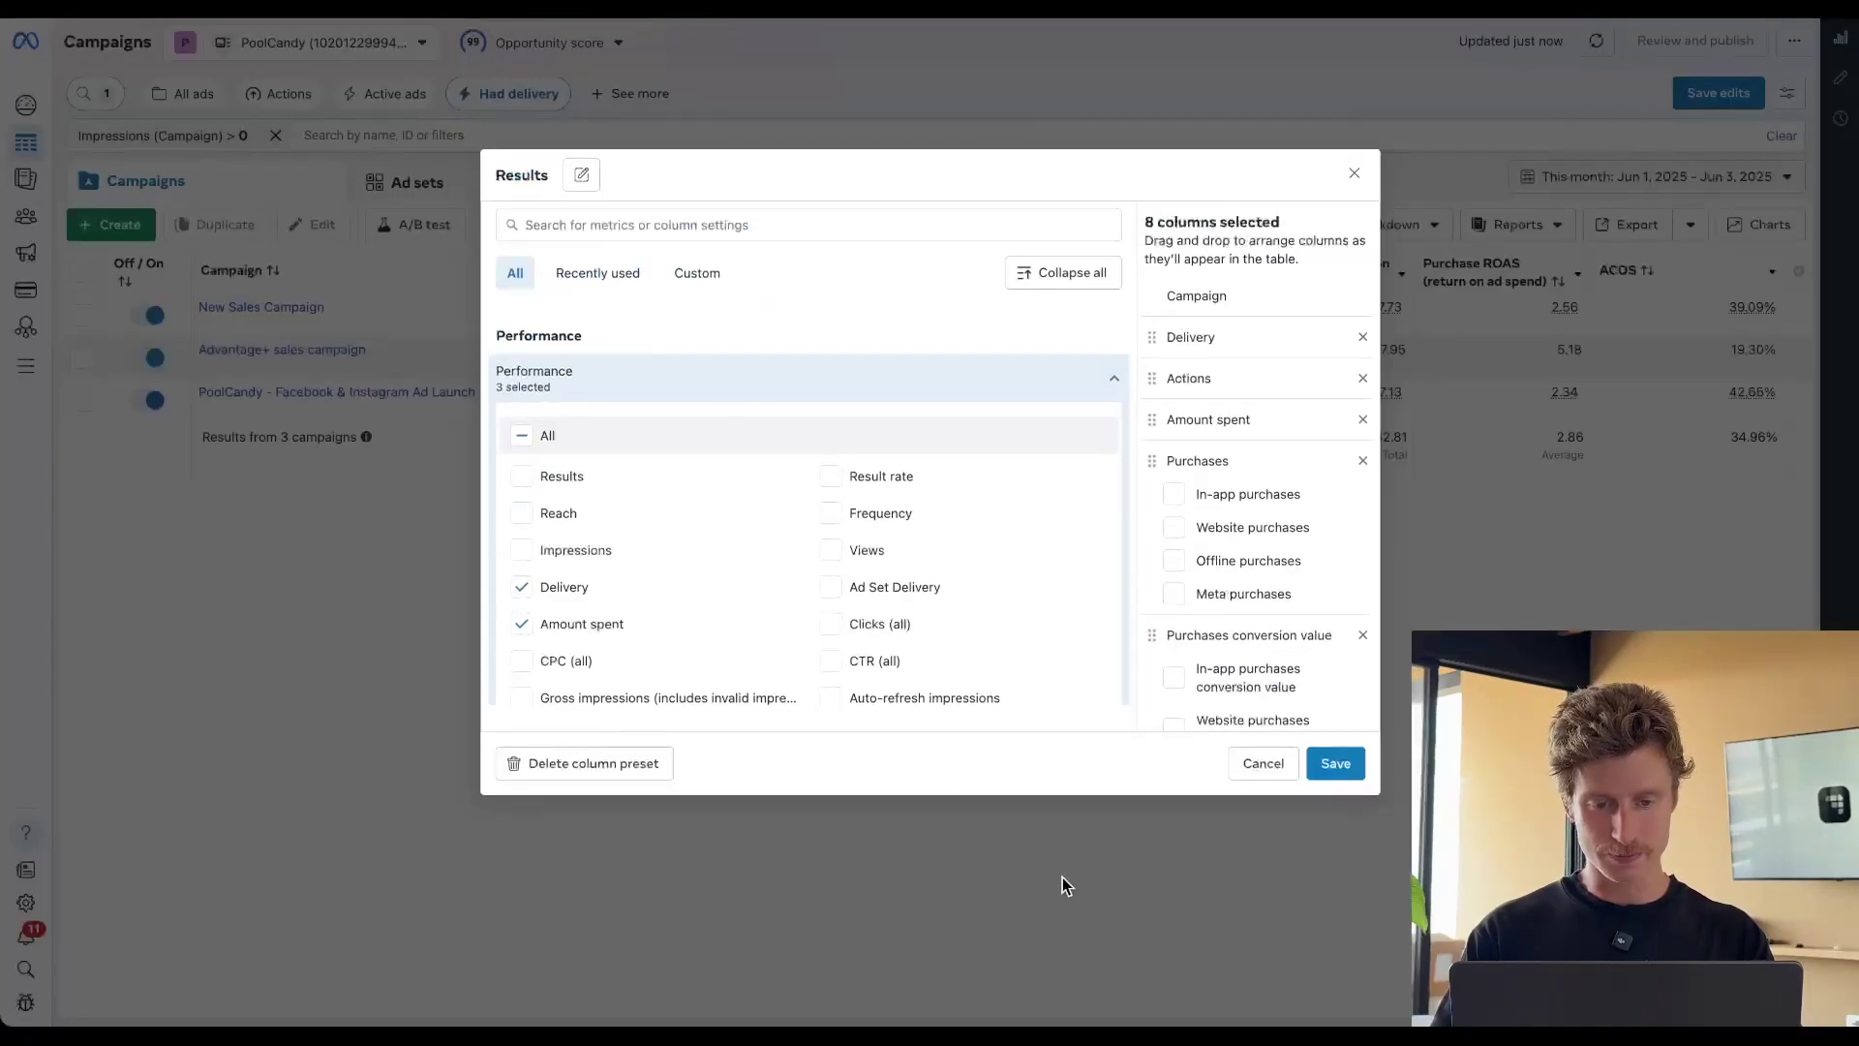
# Remove the Delivery, Actions, spend, purchase, conversion value, ROAS and ACOS columns, leaving only Campaign
pyautogui.click(1363, 337)
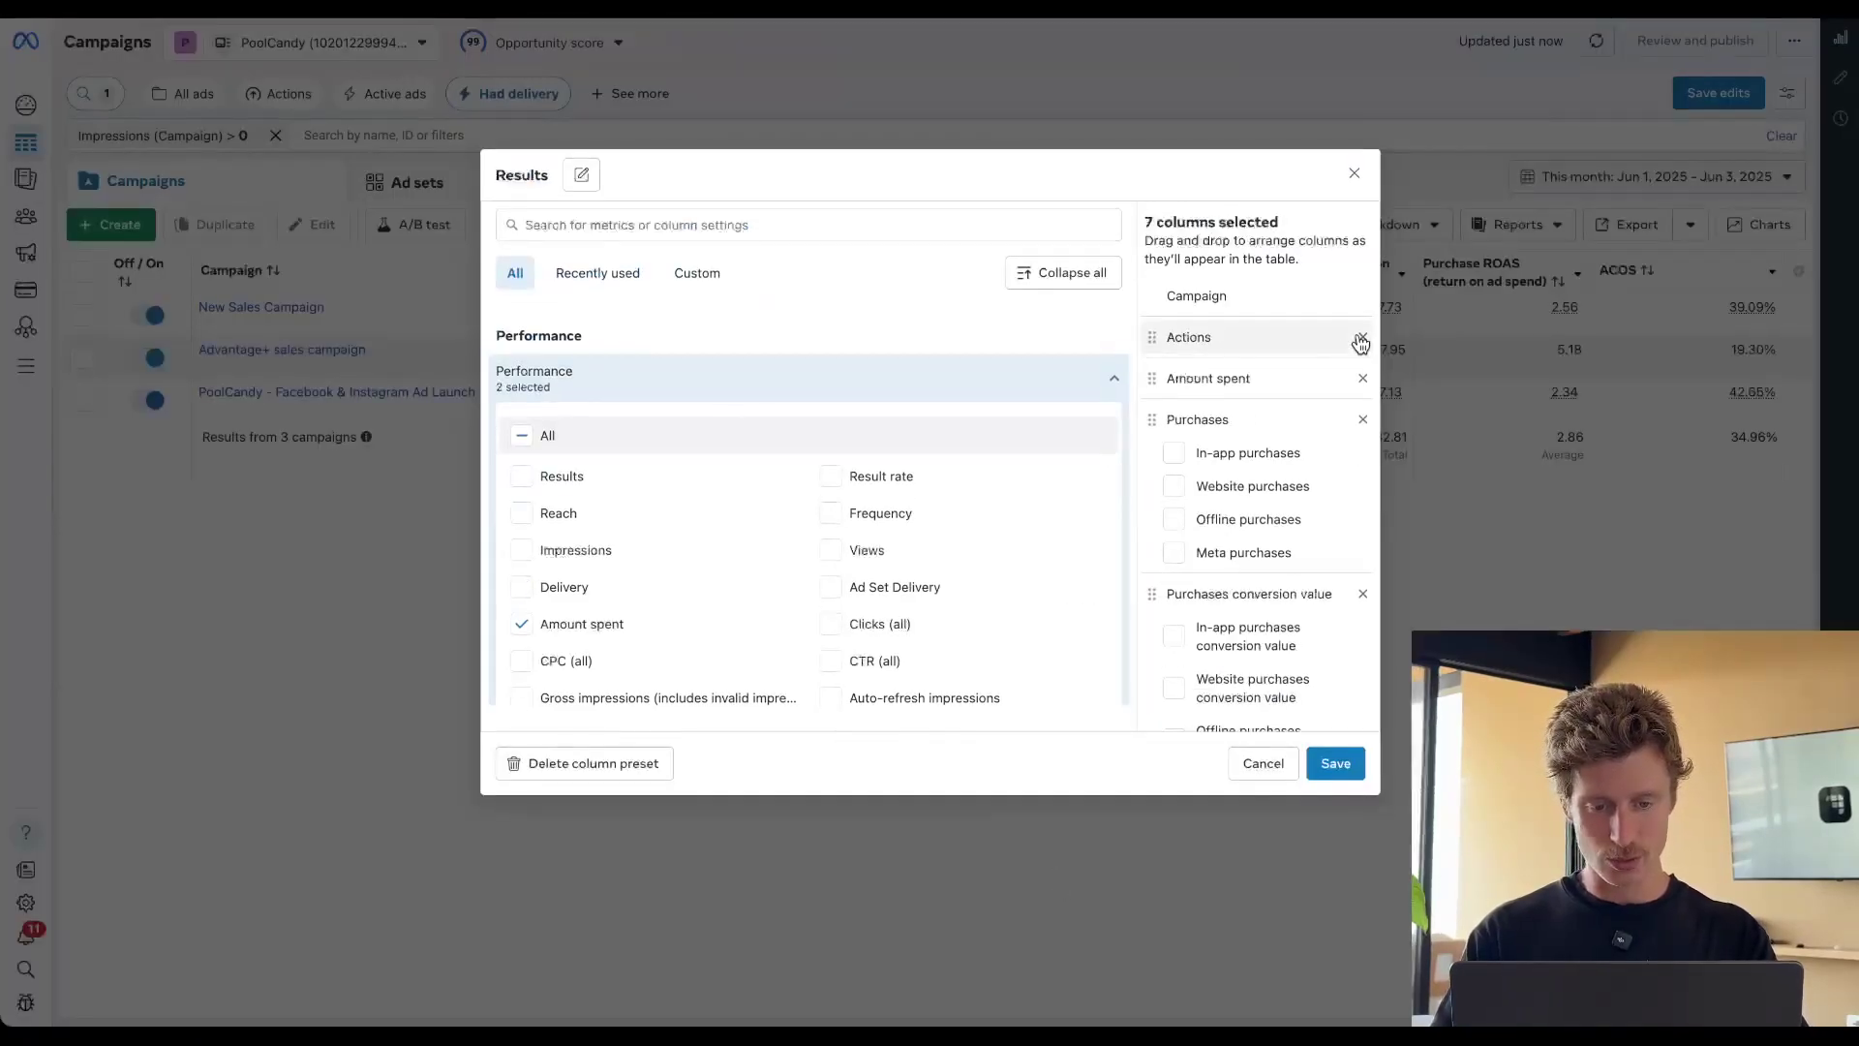
pyautogui.click(1363, 337)
pyautogui.click(1363, 337)
pyautogui.click(1363, 337)
pyautogui.click(1362, 338)
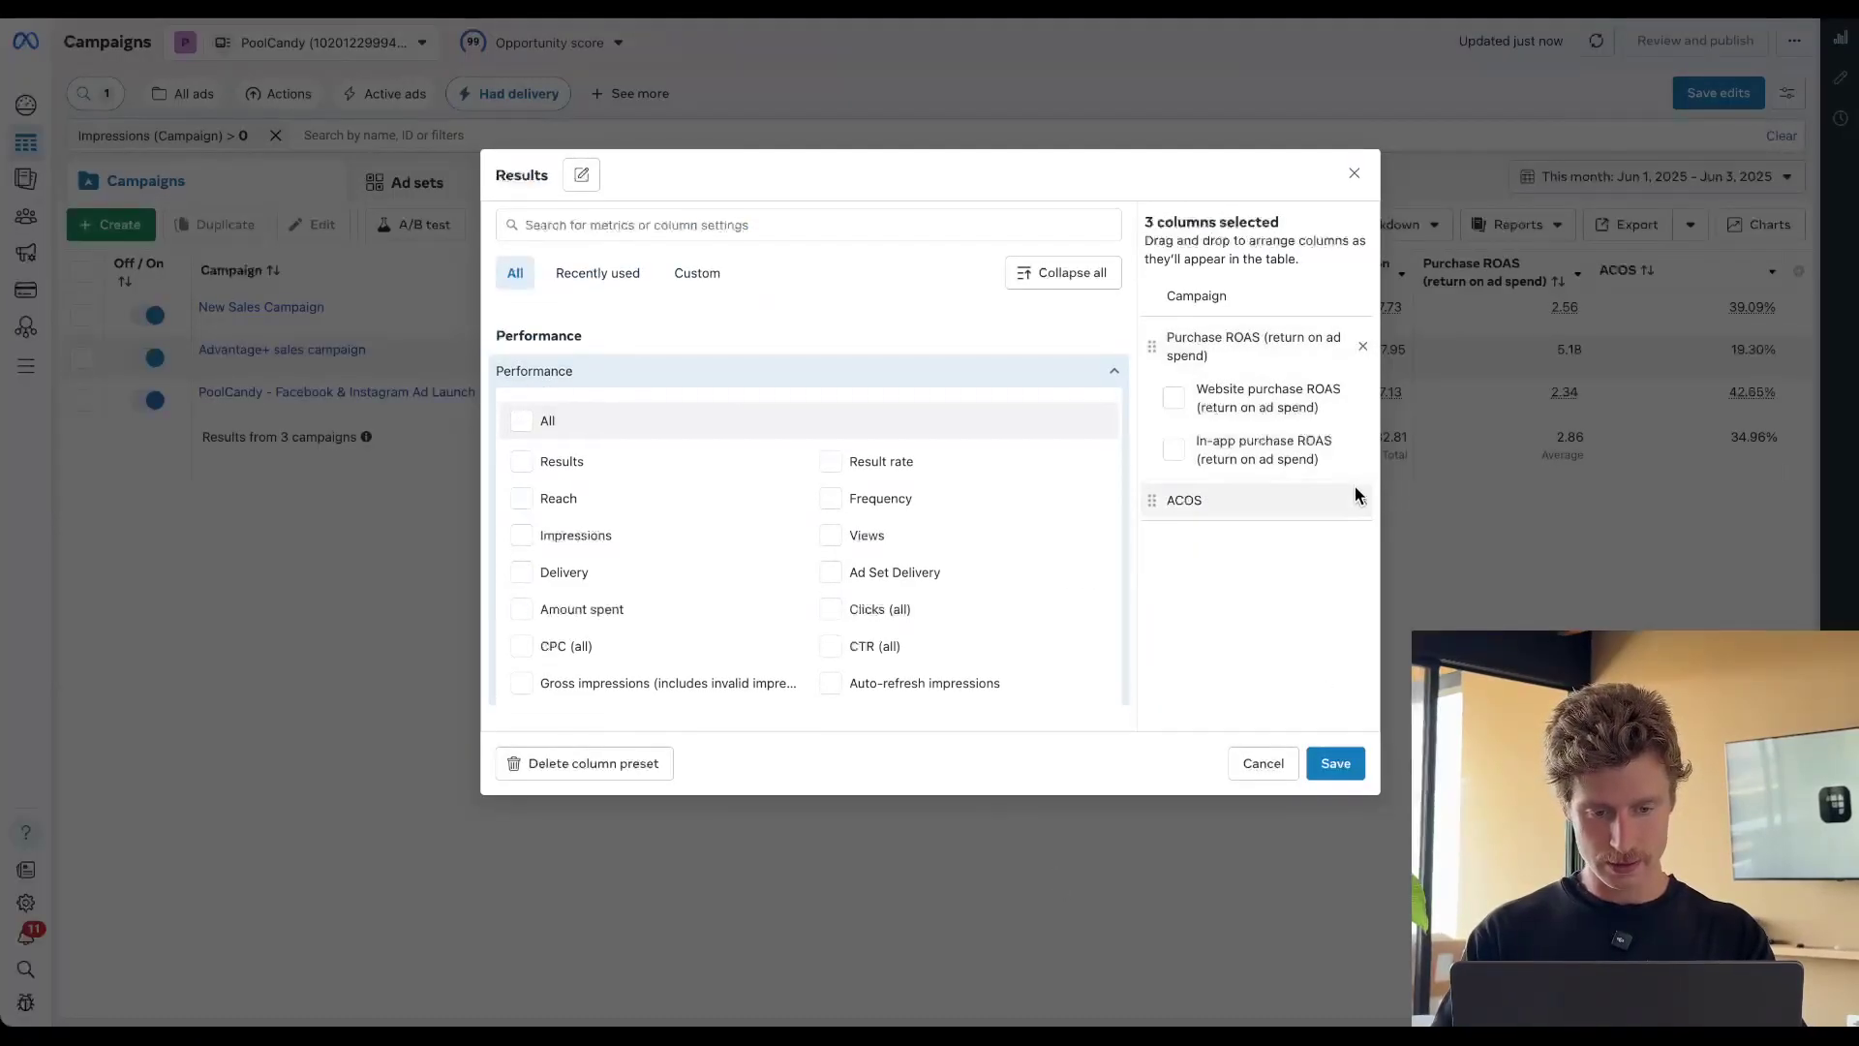
pyautogui.click(1357, 490)
pyautogui.click(1359, 346)
# Add the Amount spent, Purchases and Purchases conversion value columns
pyautogui.click(714, 224)
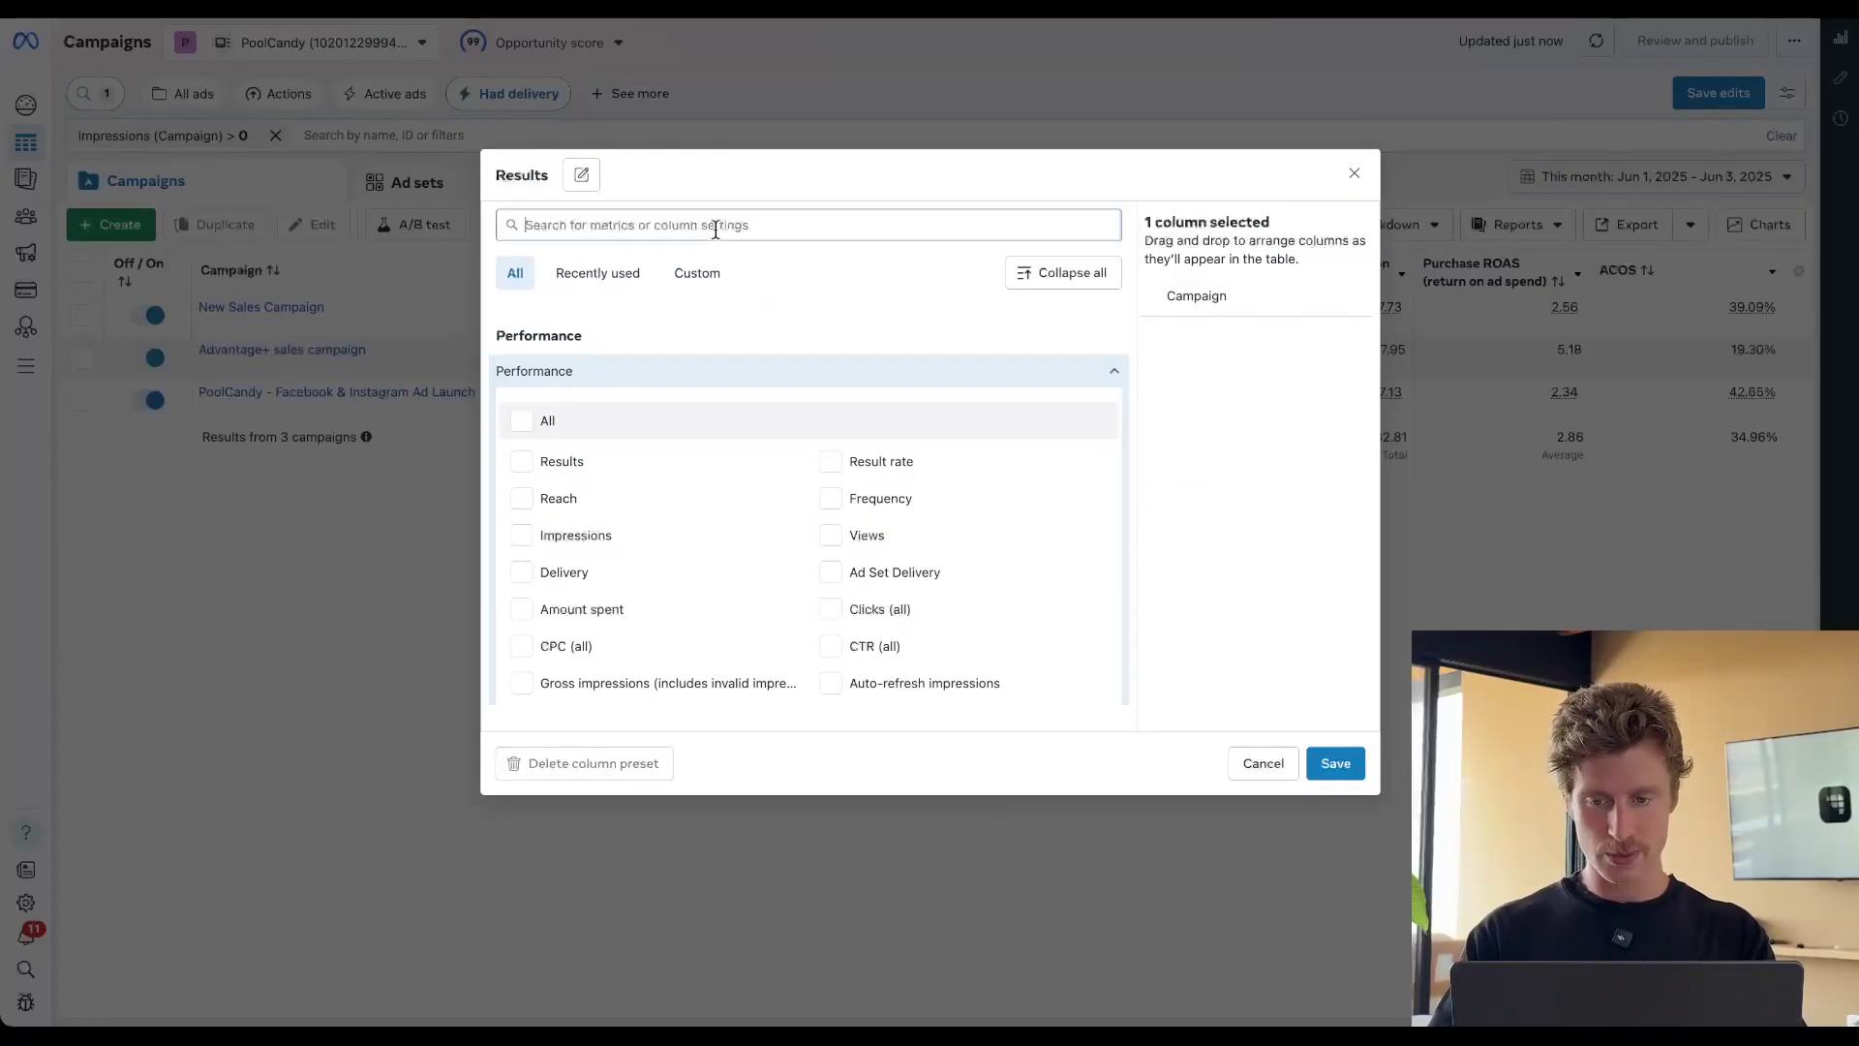
pyautogui.write('amount spent')
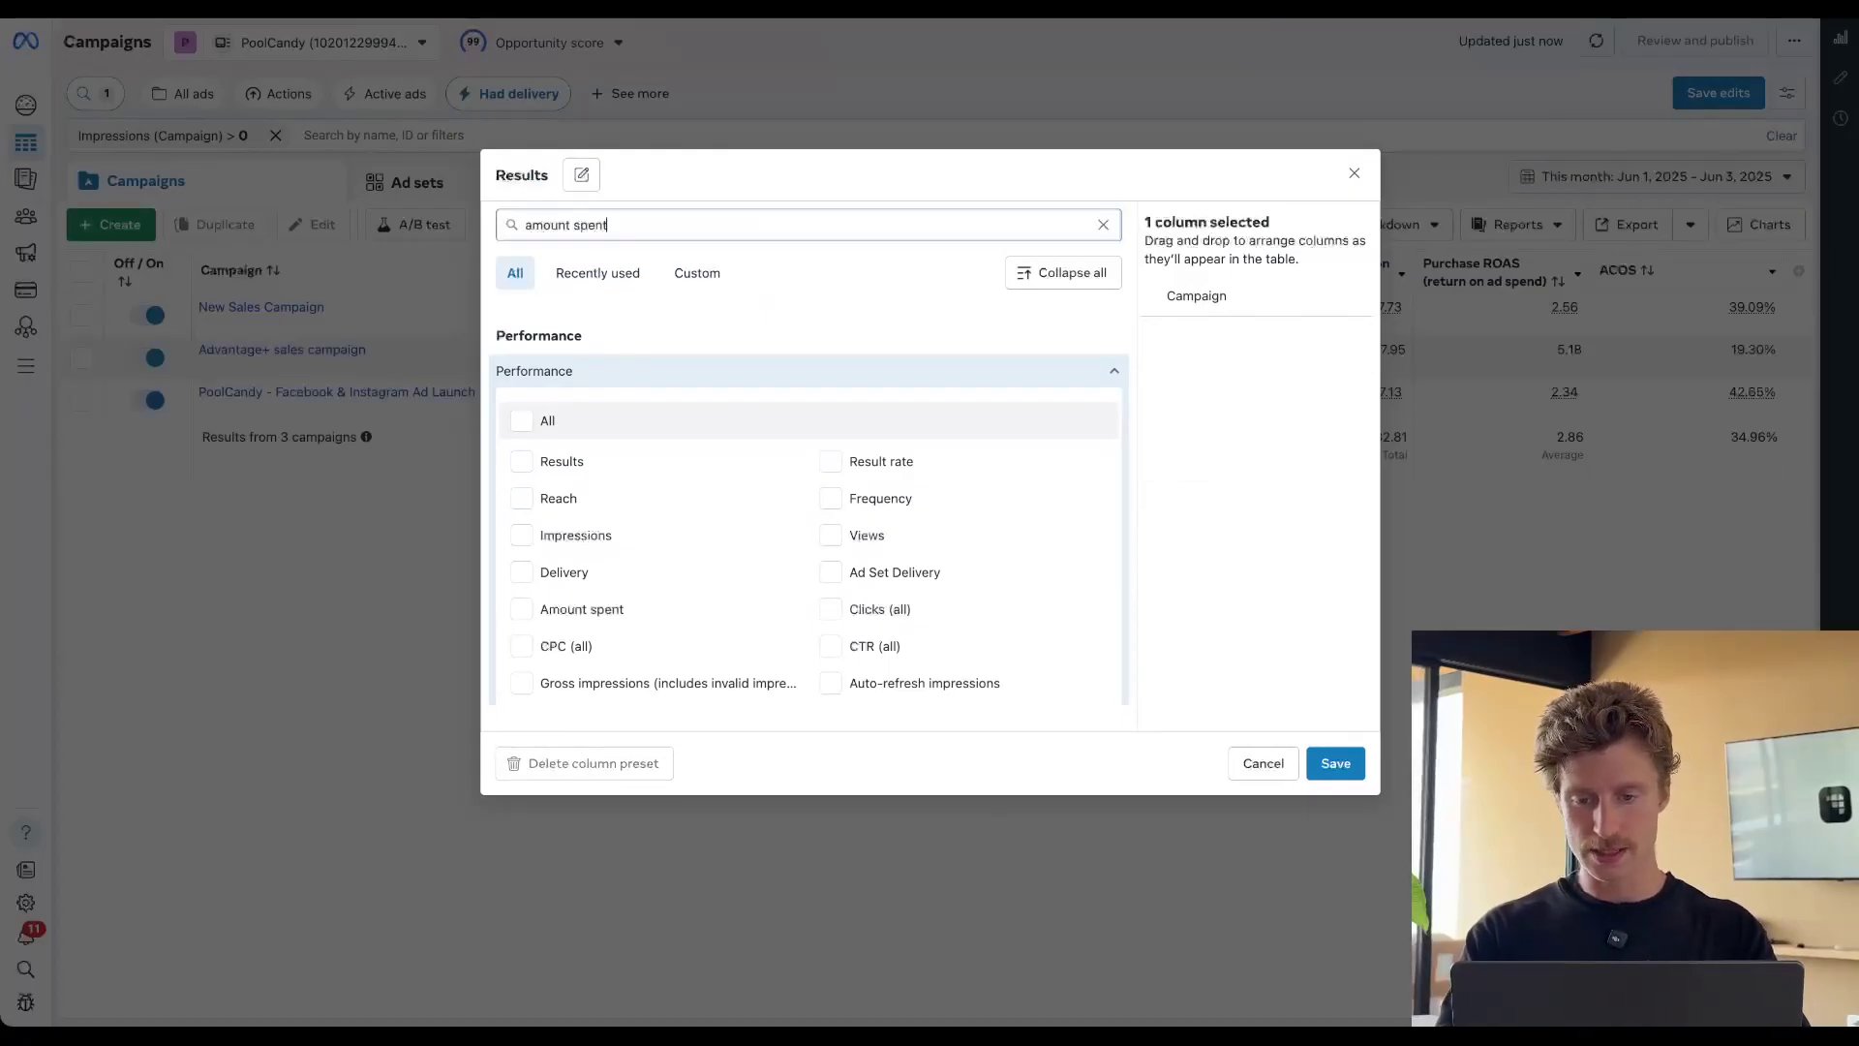
pyautogui.click(693, 384)
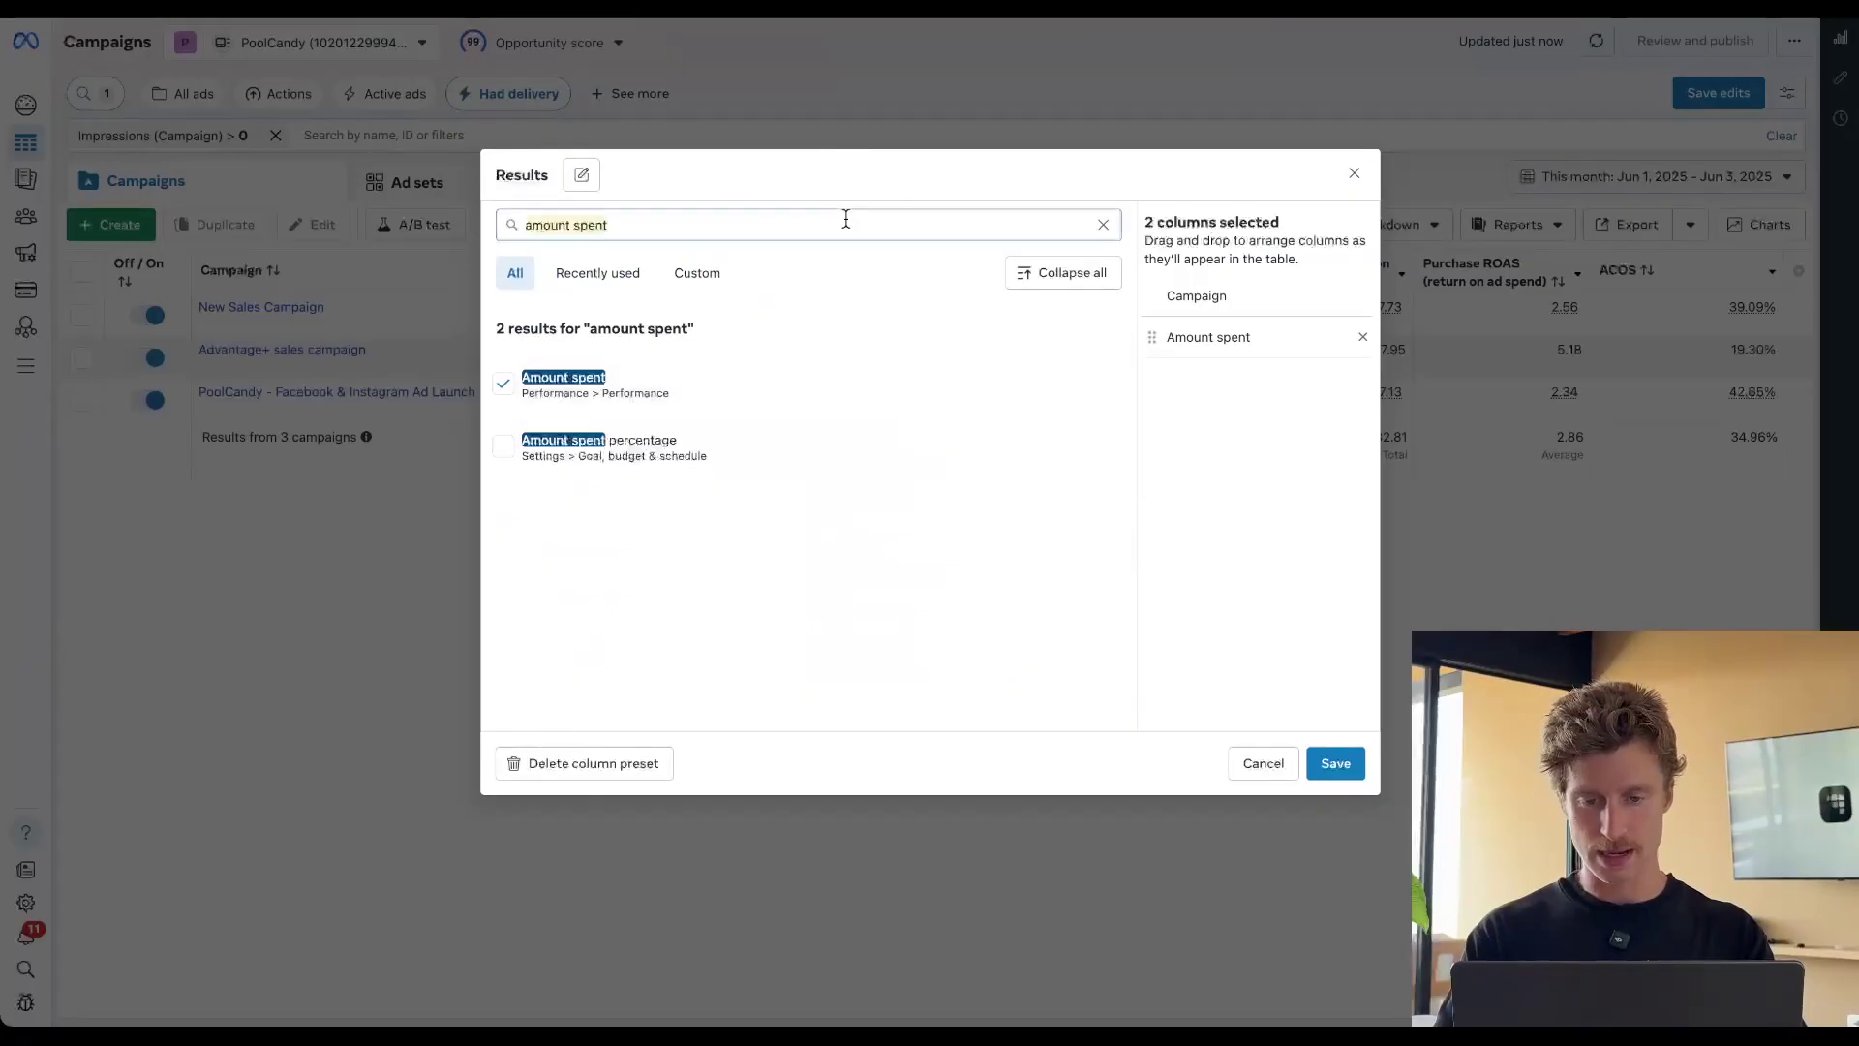
pyautogui.click(1103, 225)
pyautogui.write('pu')
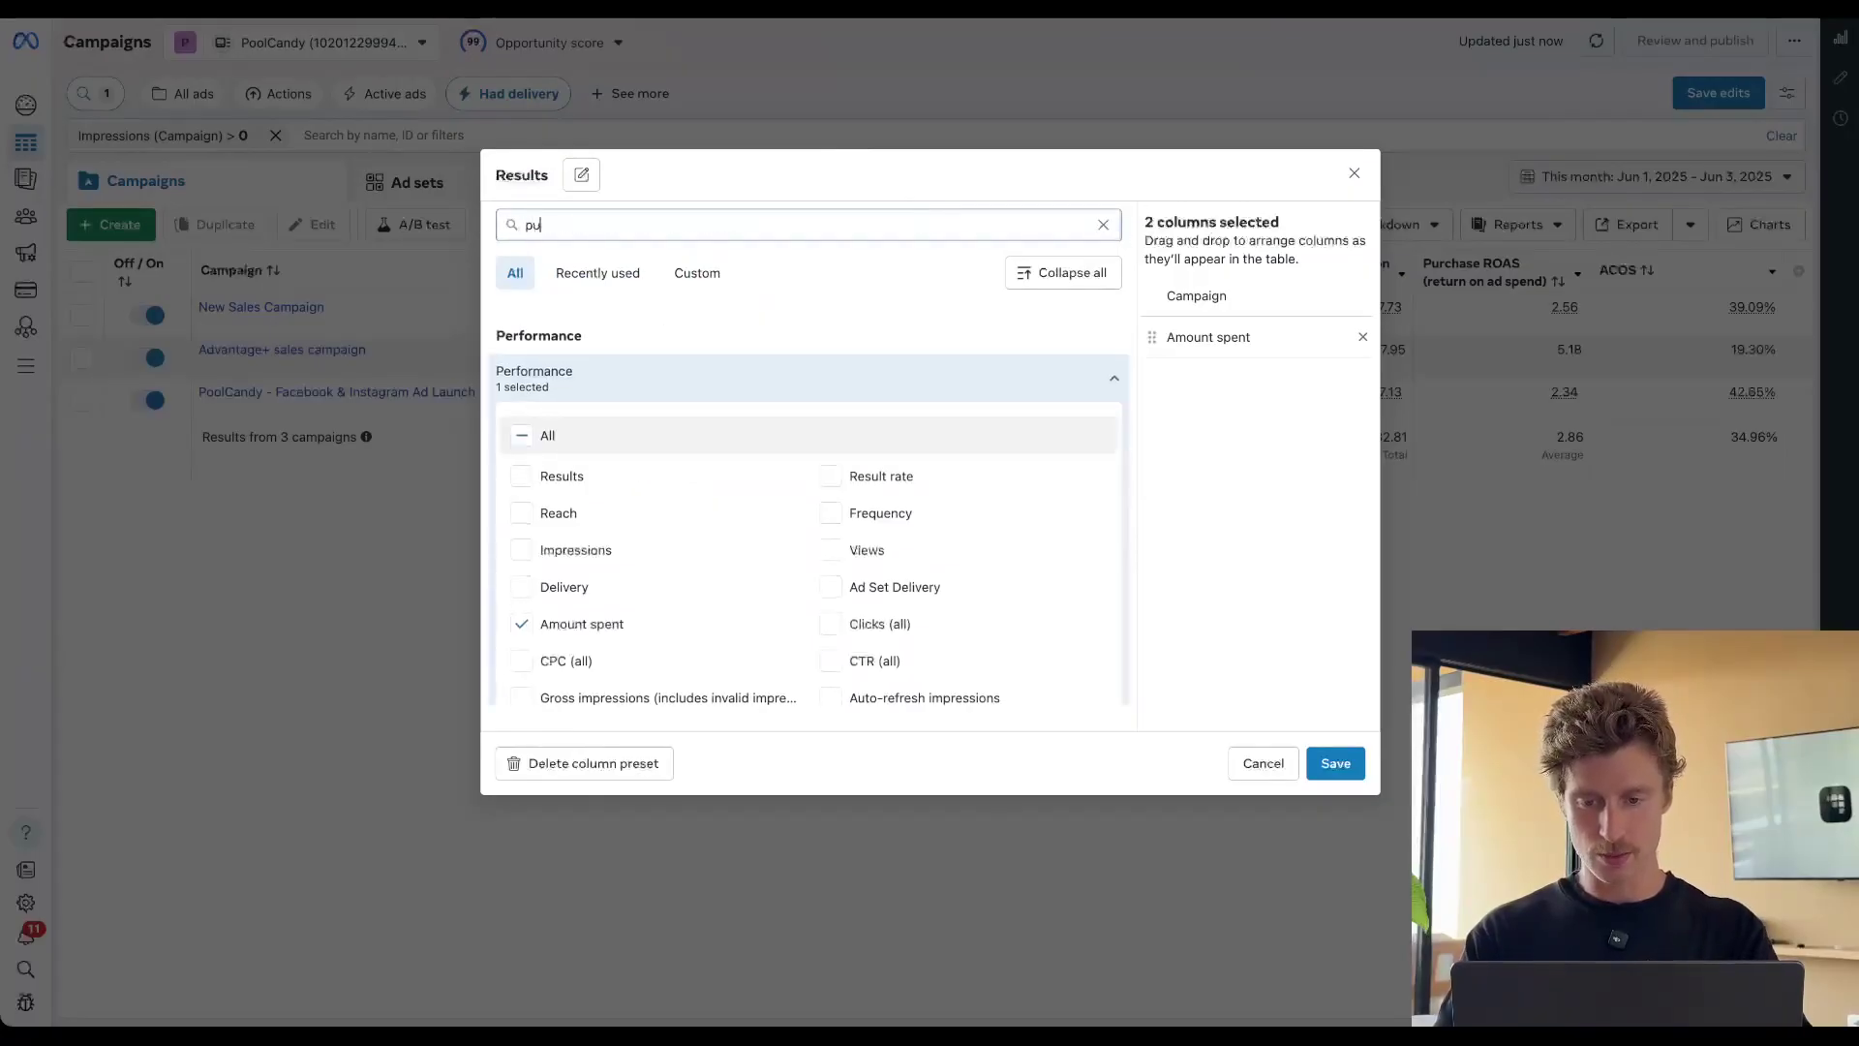
pyautogui.write('rchase')
pyautogui.scroll(-2, 984, 566)
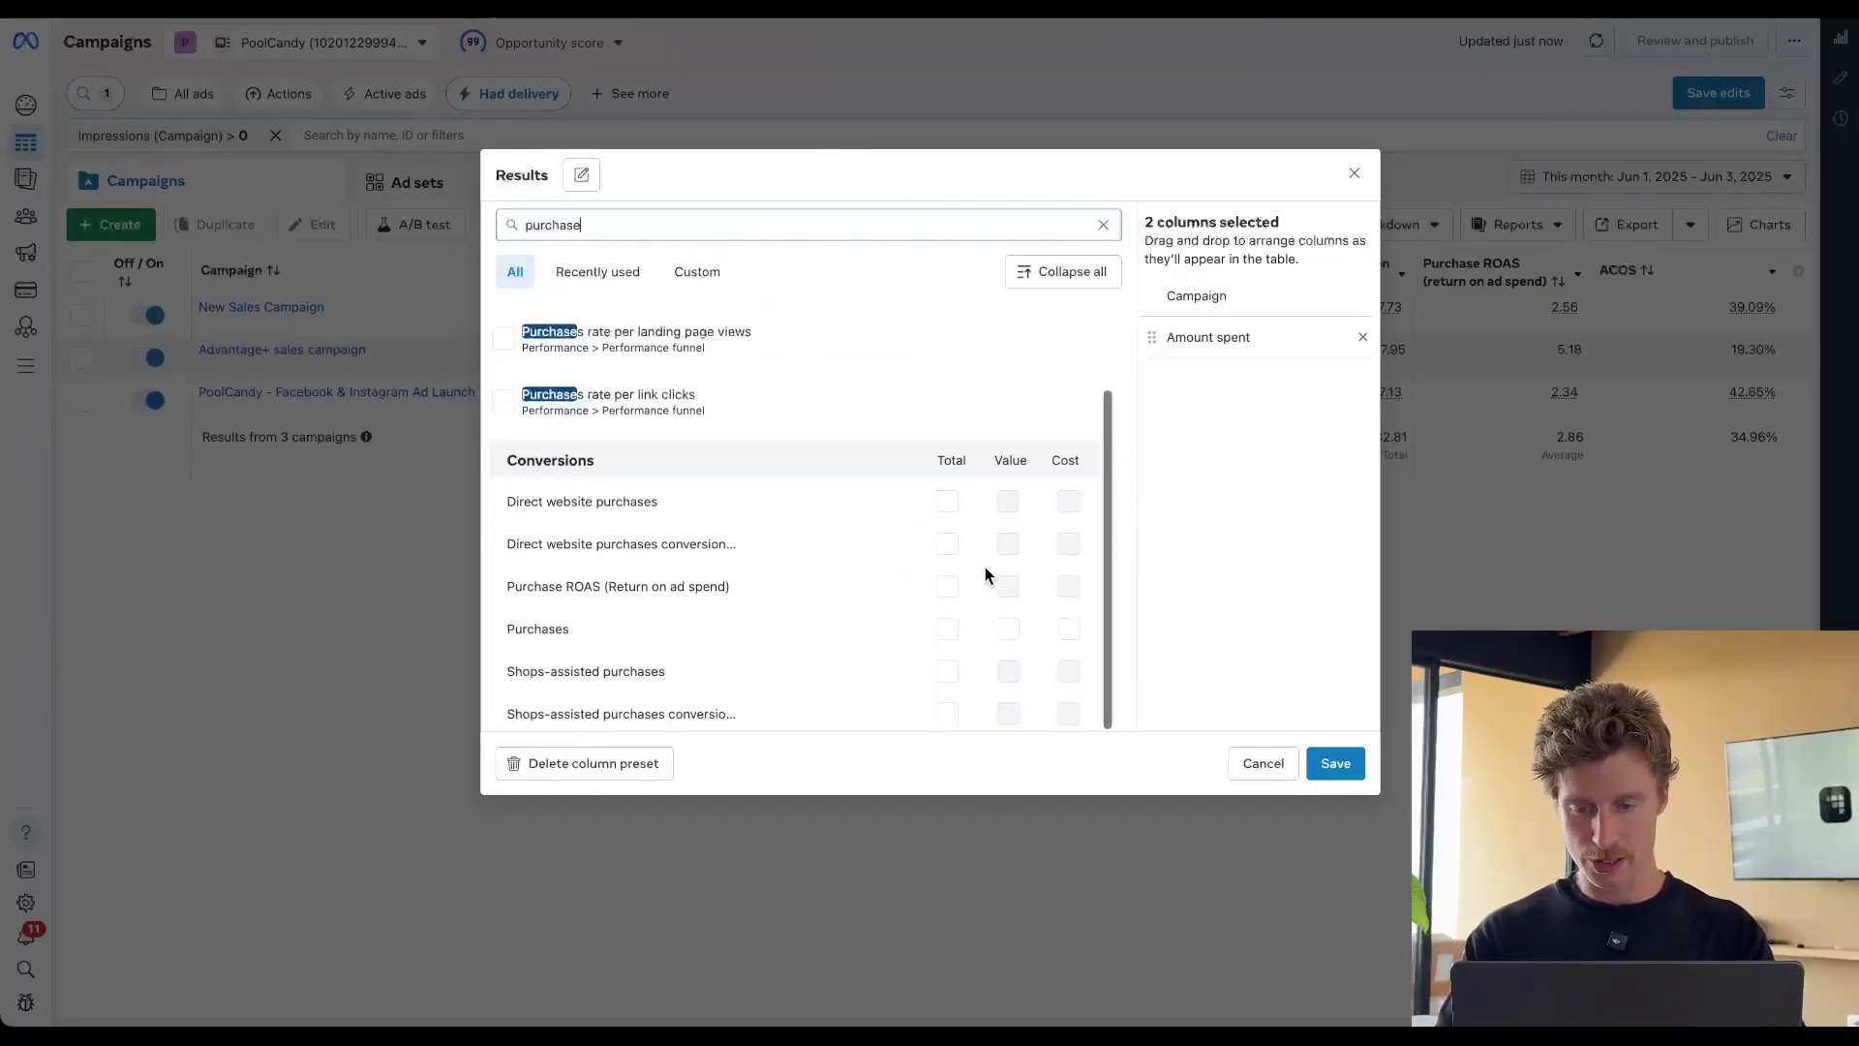
pyautogui.click(947, 628)
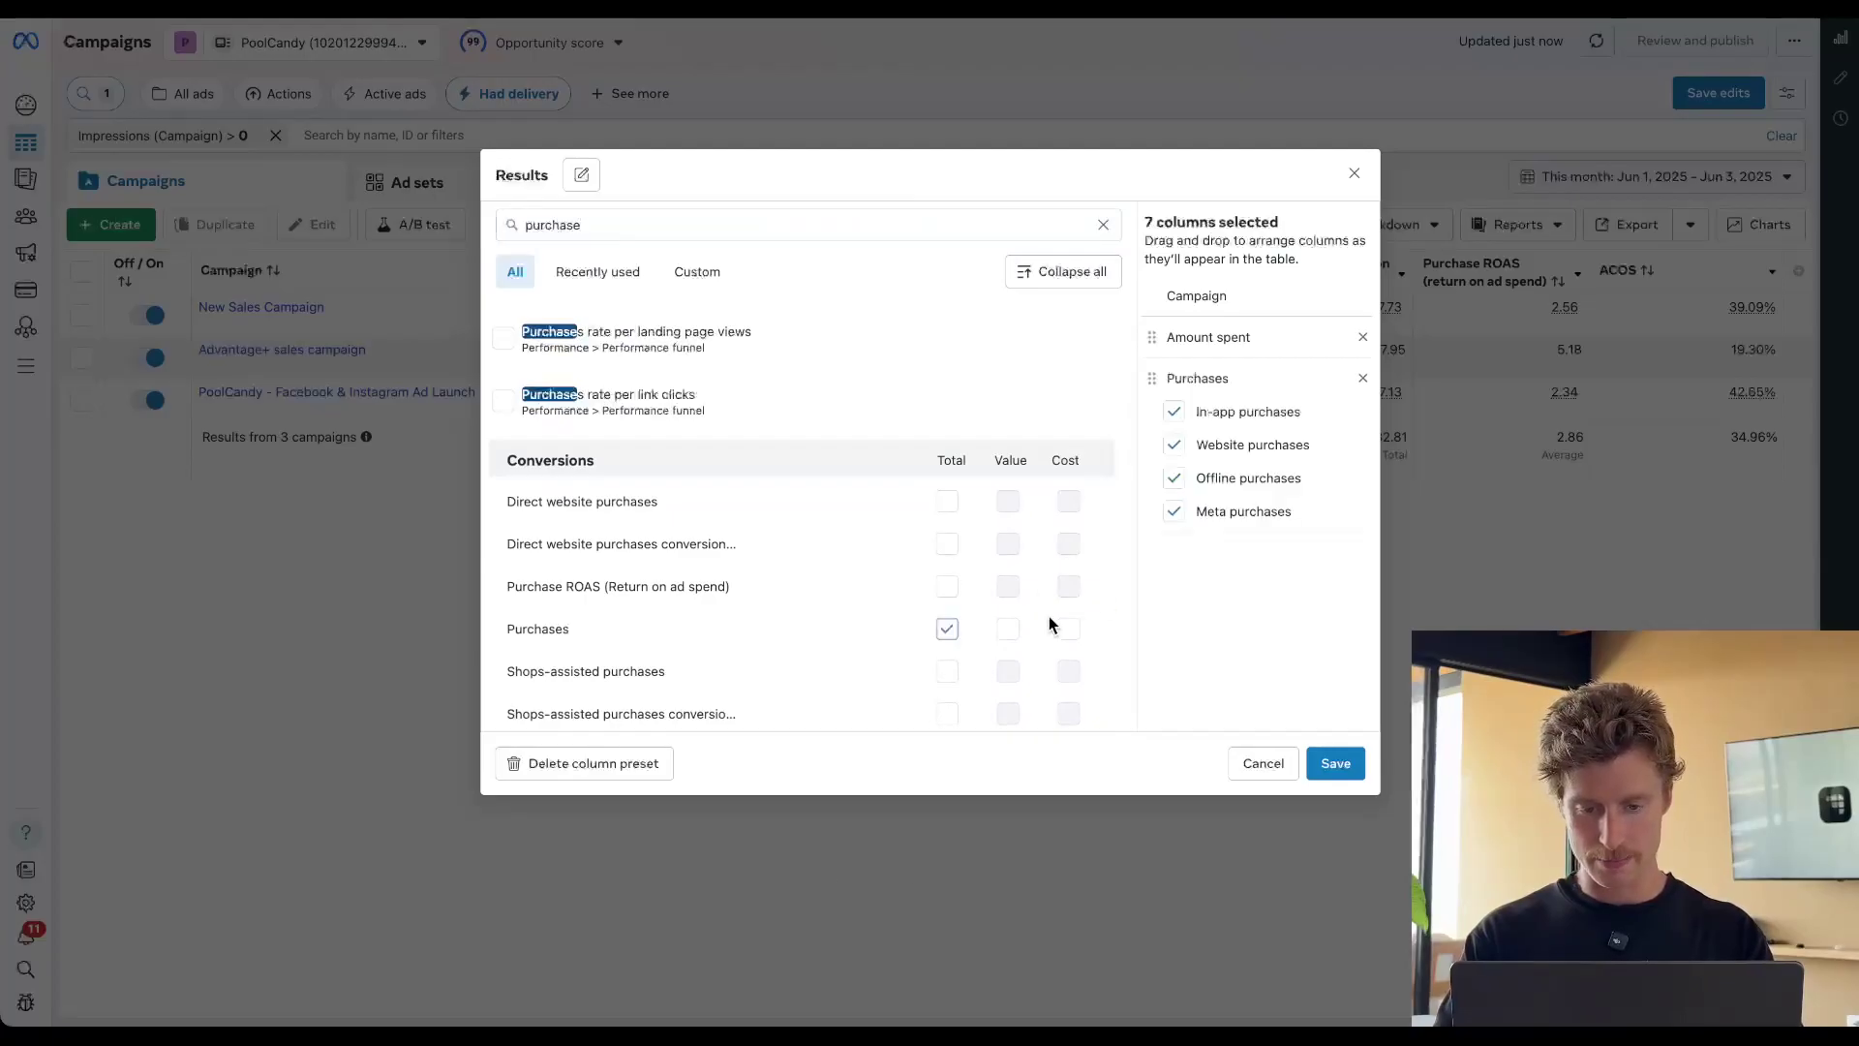
pyautogui.click(1008, 628)
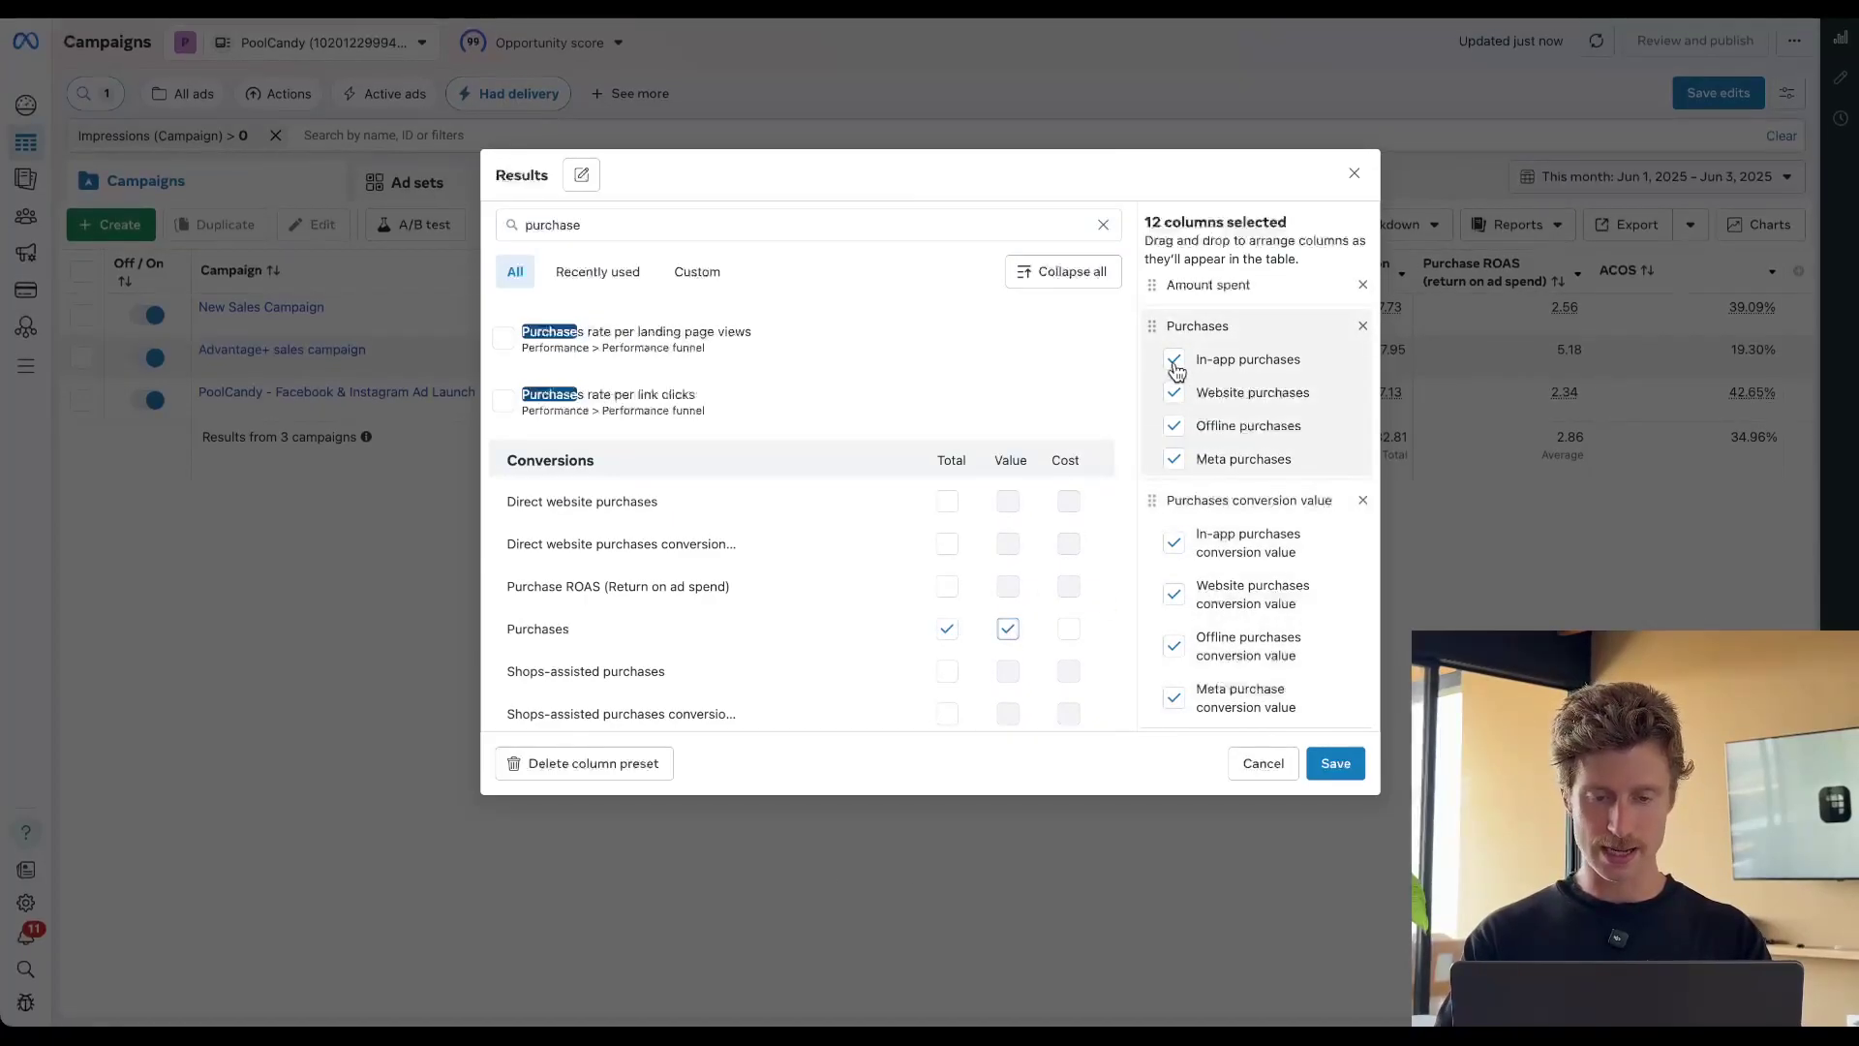
# Drop the In-app, Website, Offline and Meta breakdowns of purchases and purchase conversion value
pyautogui.click(1173, 360)
pyautogui.click(1174, 392)
pyautogui.click(1174, 425)
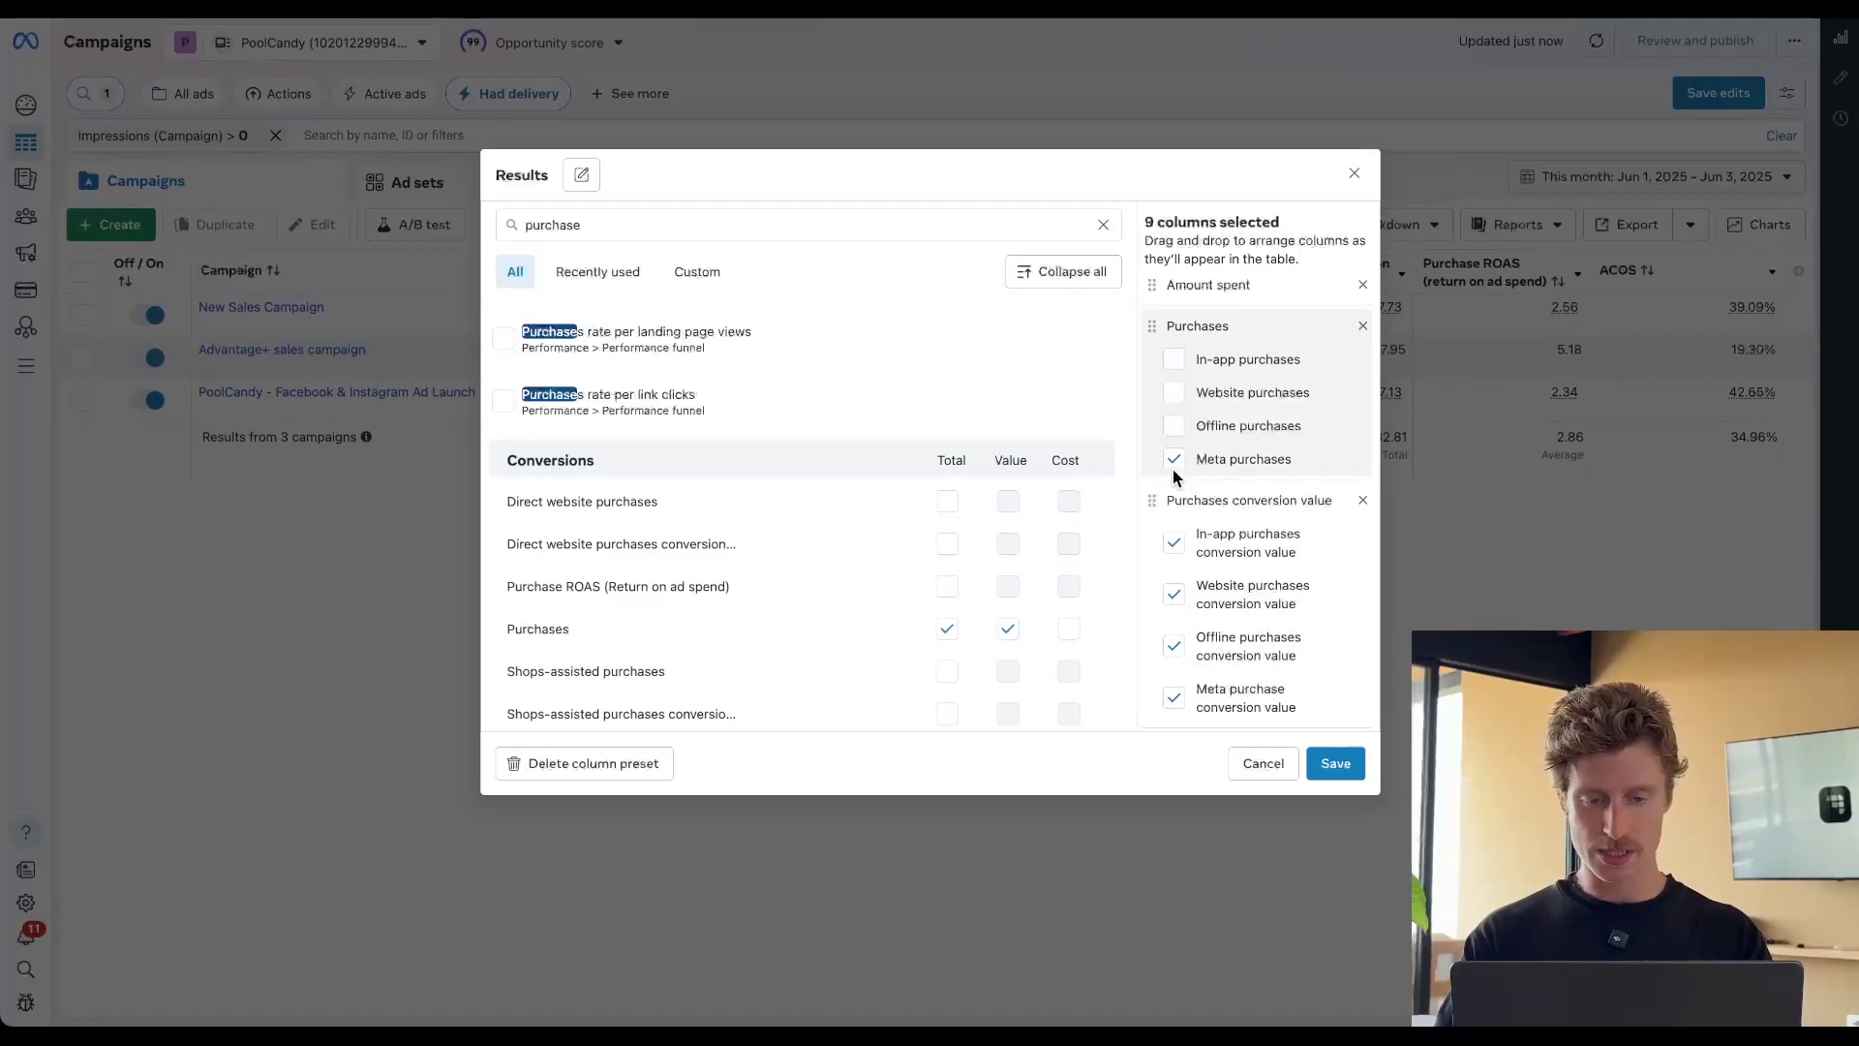
pyautogui.click(1174, 459)
pyautogui.click(1174, 543)
pyautogui.click(1174, 593)
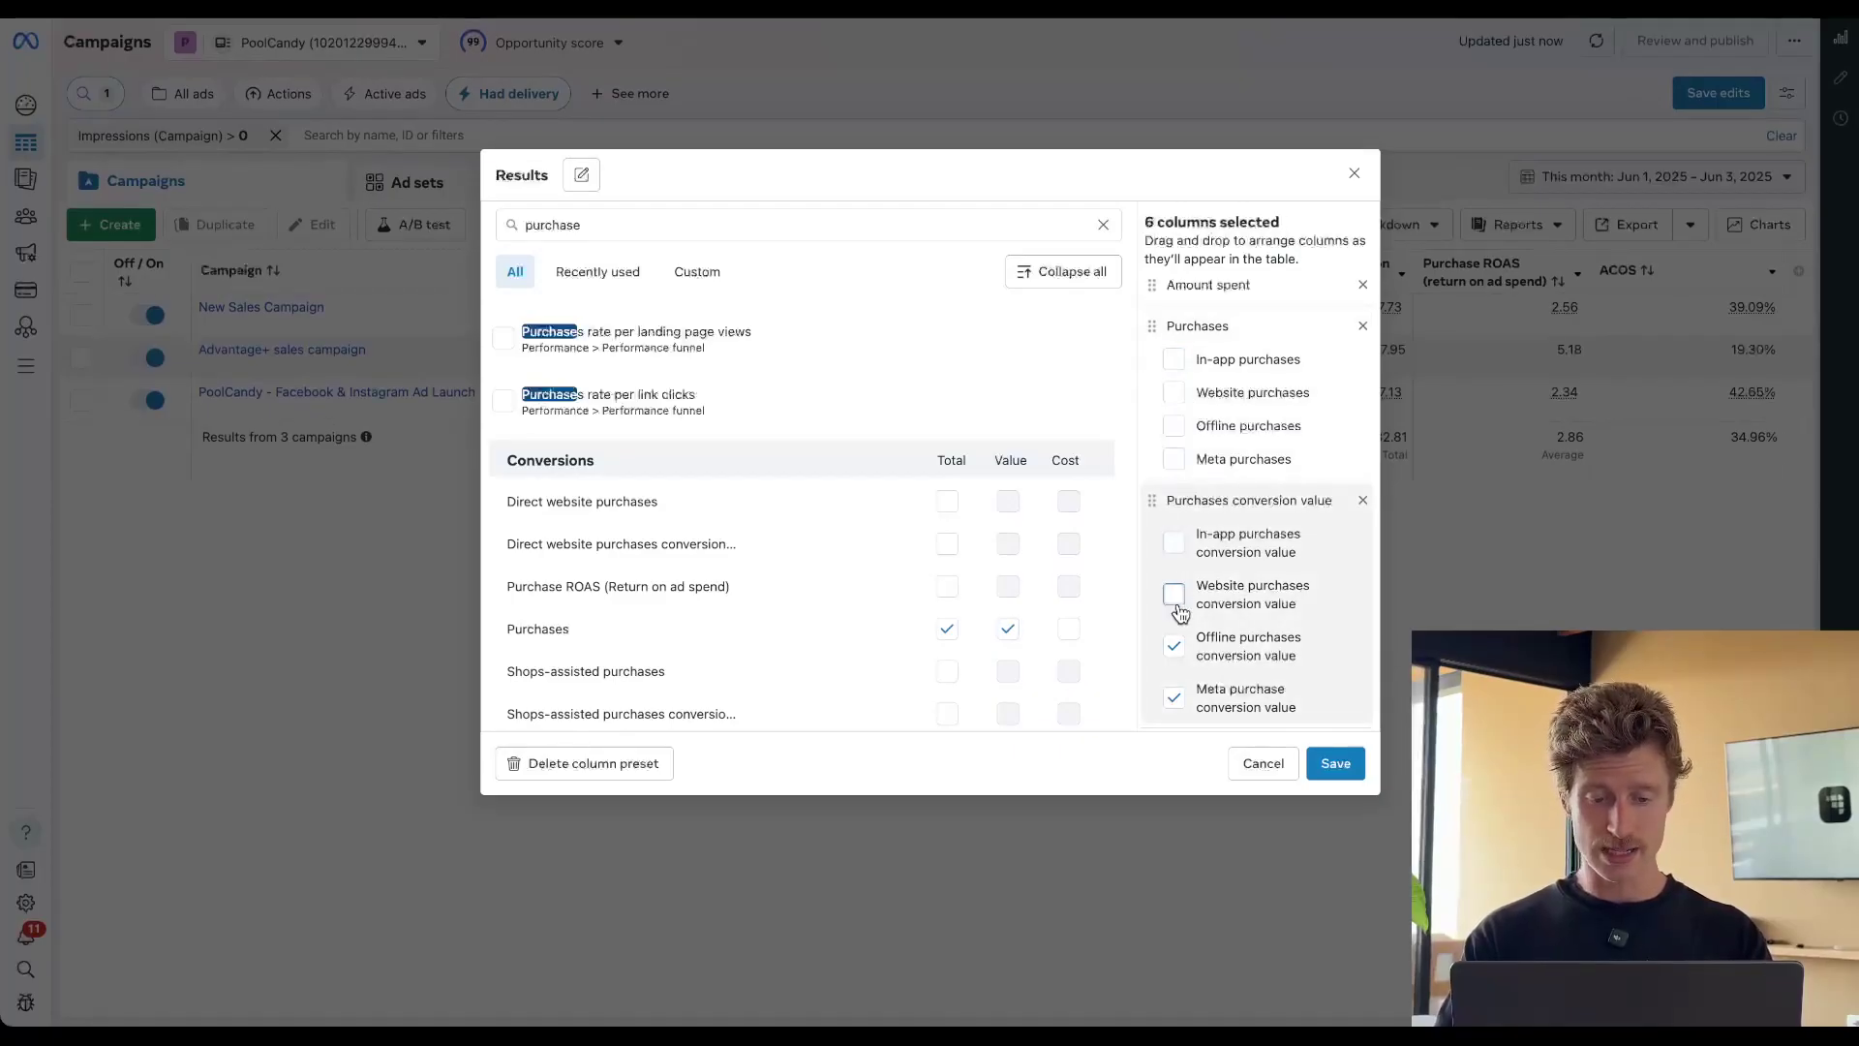
pyautogui.click(1175, 645)
pyautogui.click(1175, 697)
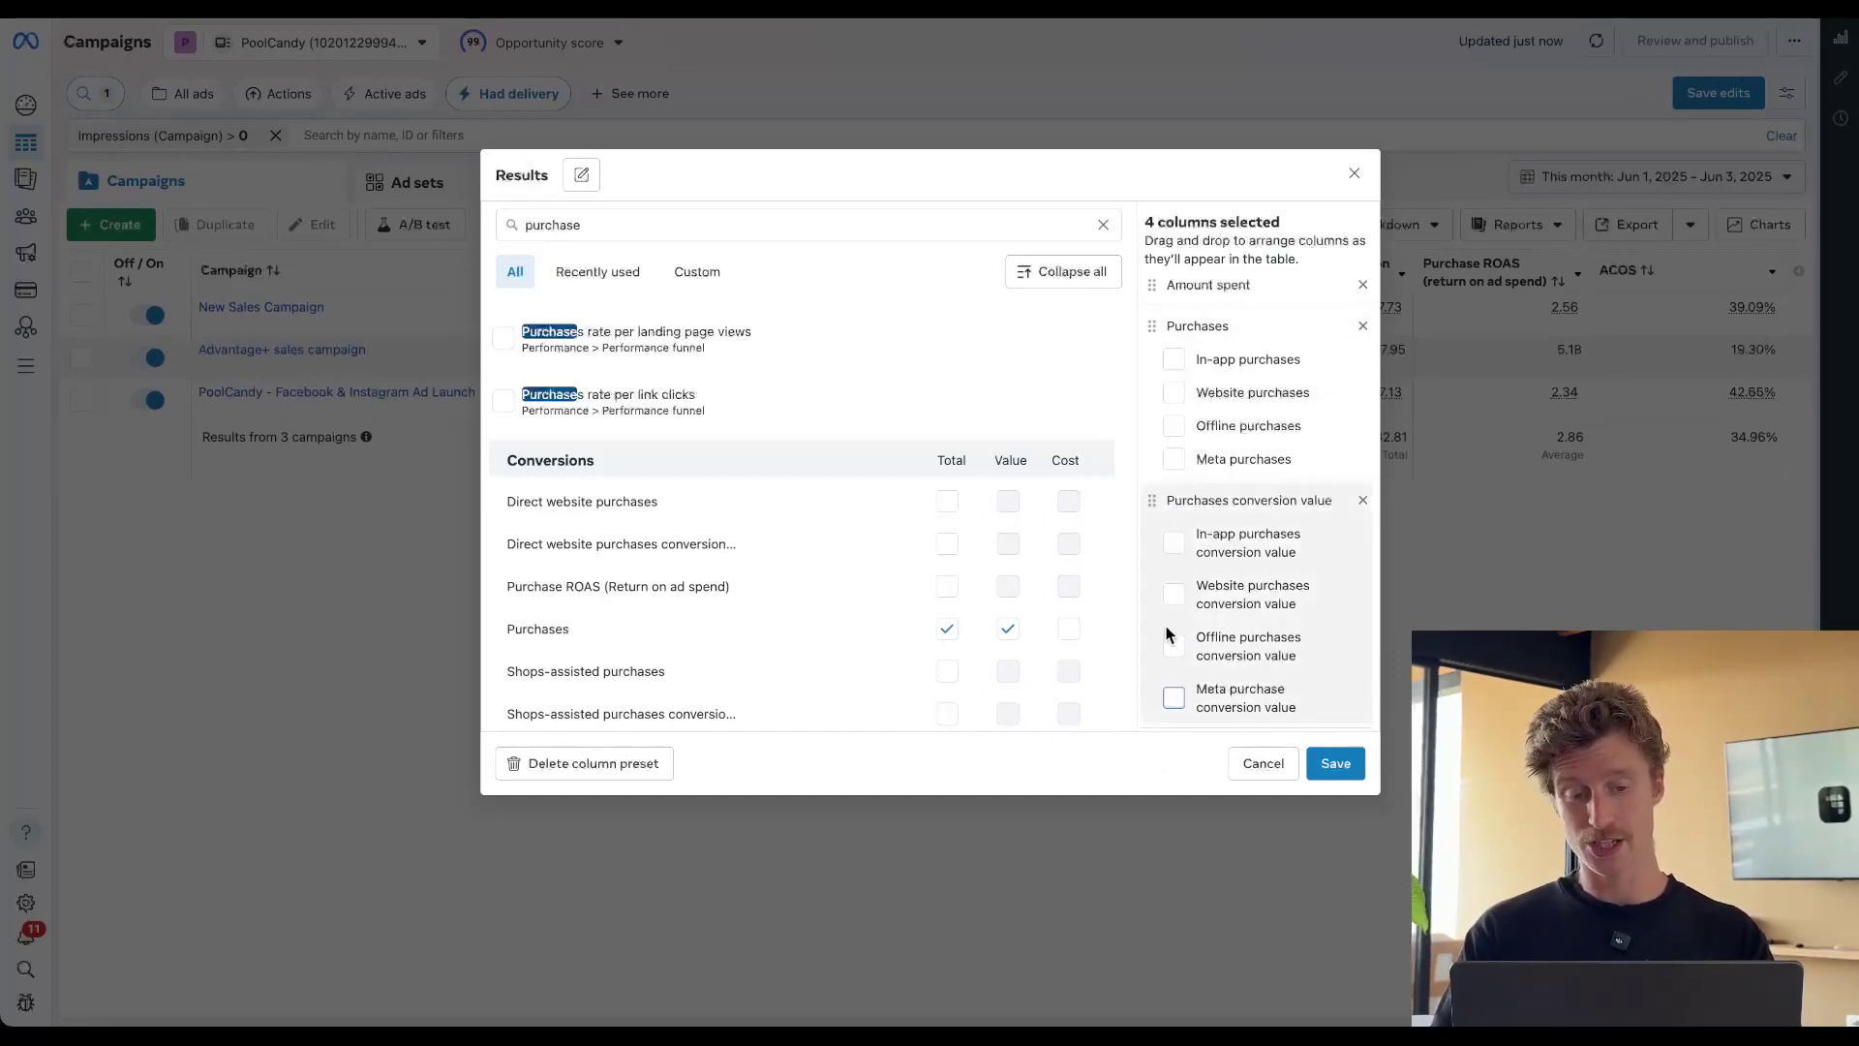
# Add the Cost per purchase column
pyautogui.click(1069, 630)
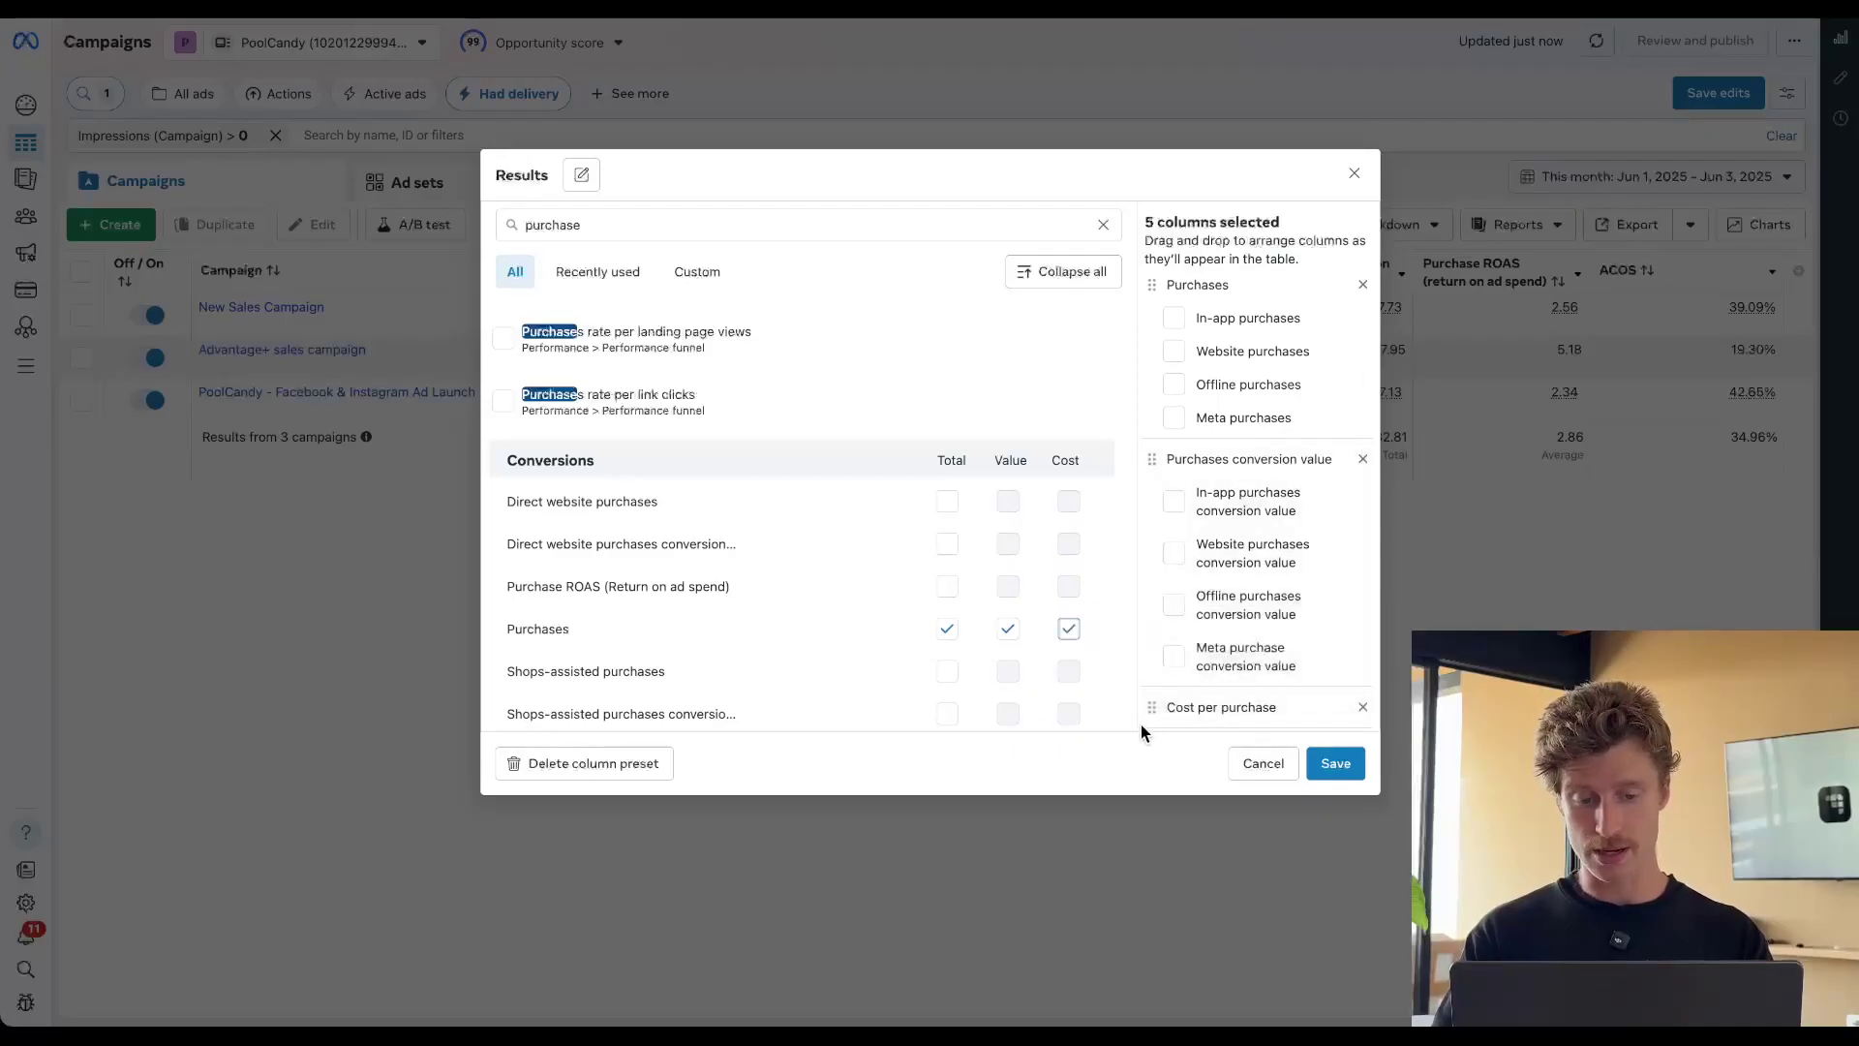
pyautogui.scroll(2, 1255, 466)
pyautogui.scroll(-2, 1255, 466)
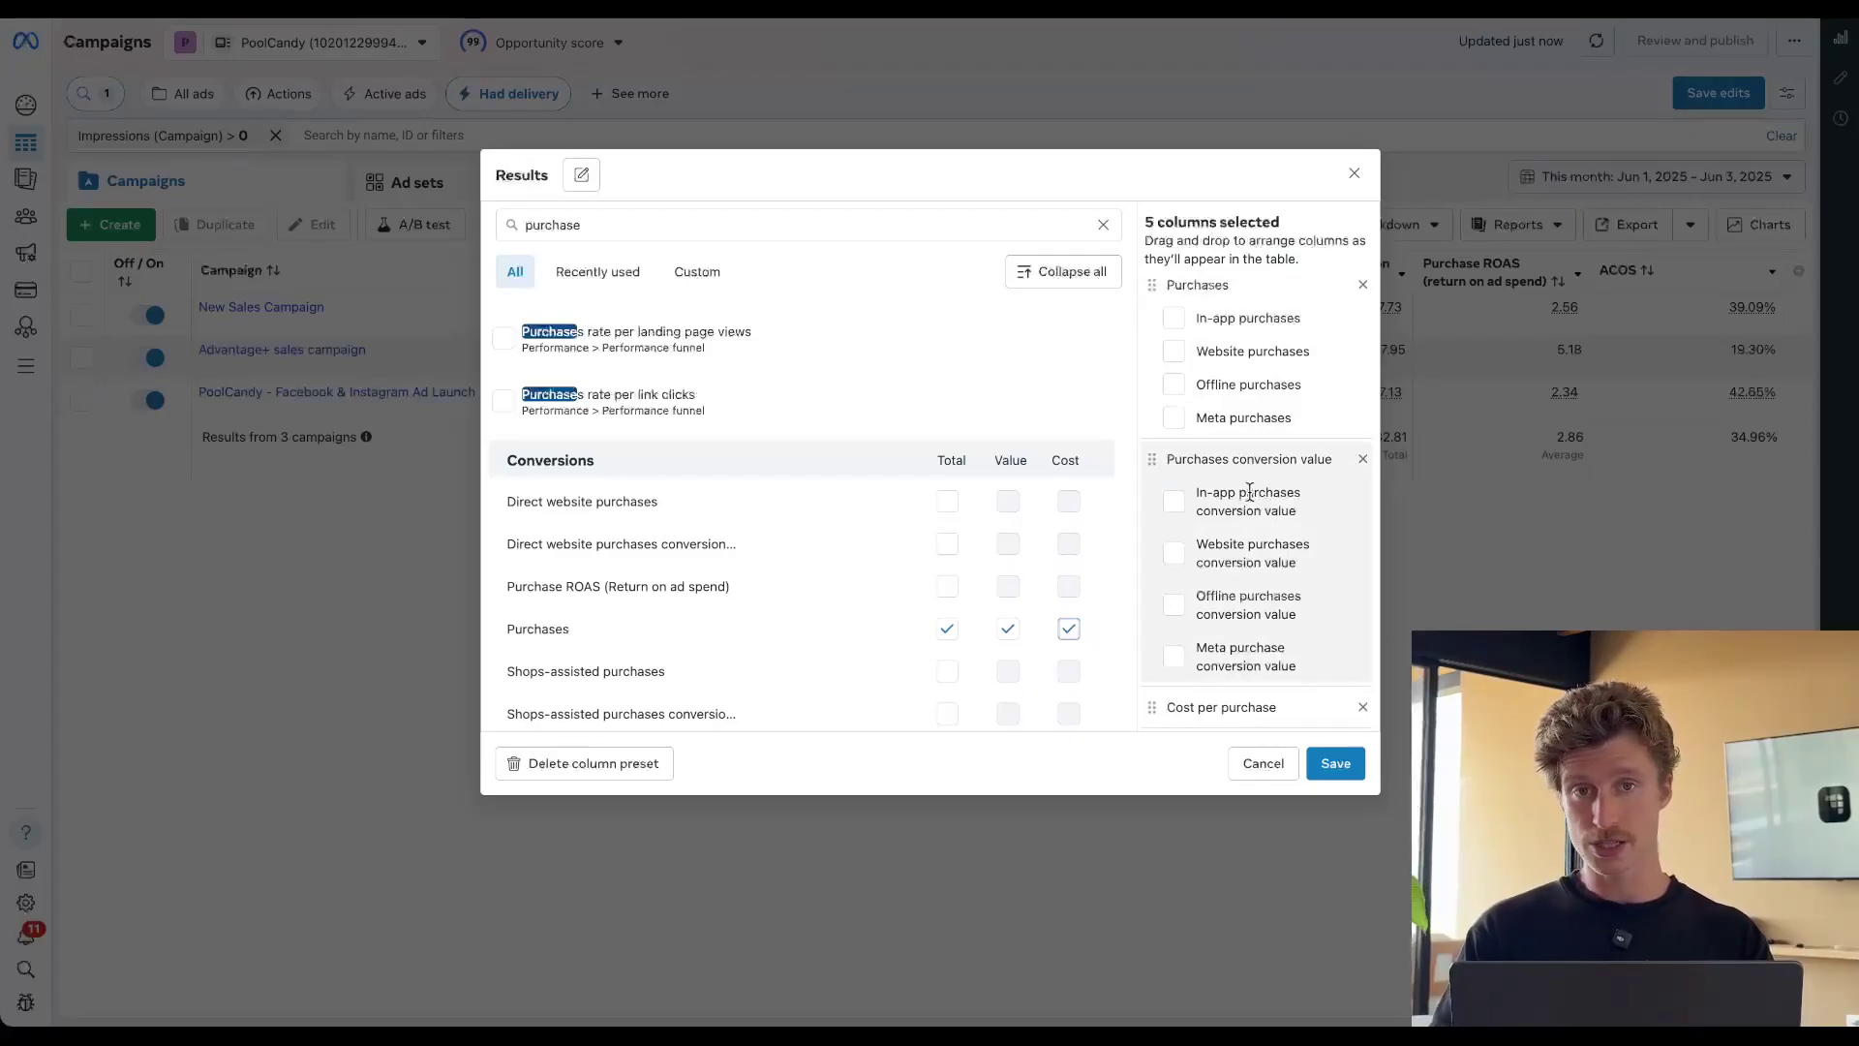
pyautogui.scroll(2, 979, 581)
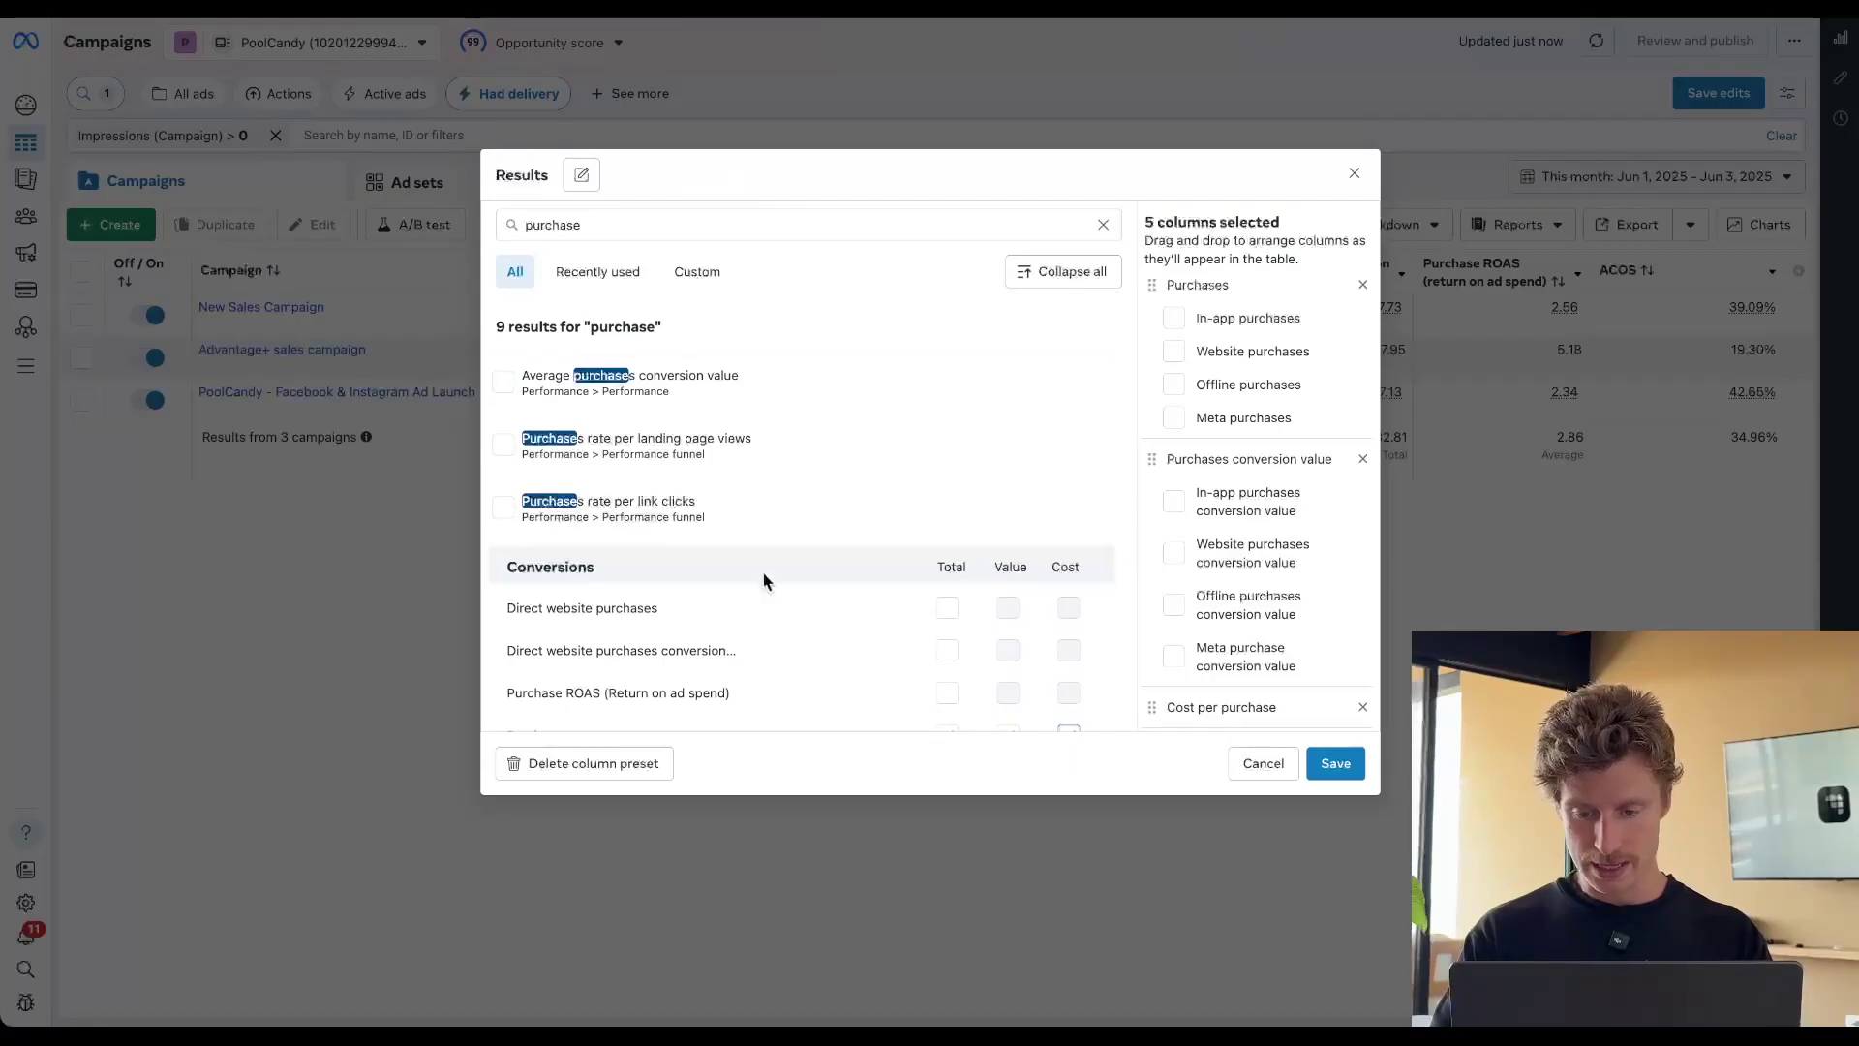
pyautogui.scroll(-2, 765, 581)
pyautogui.scroll(2, 765, 581)
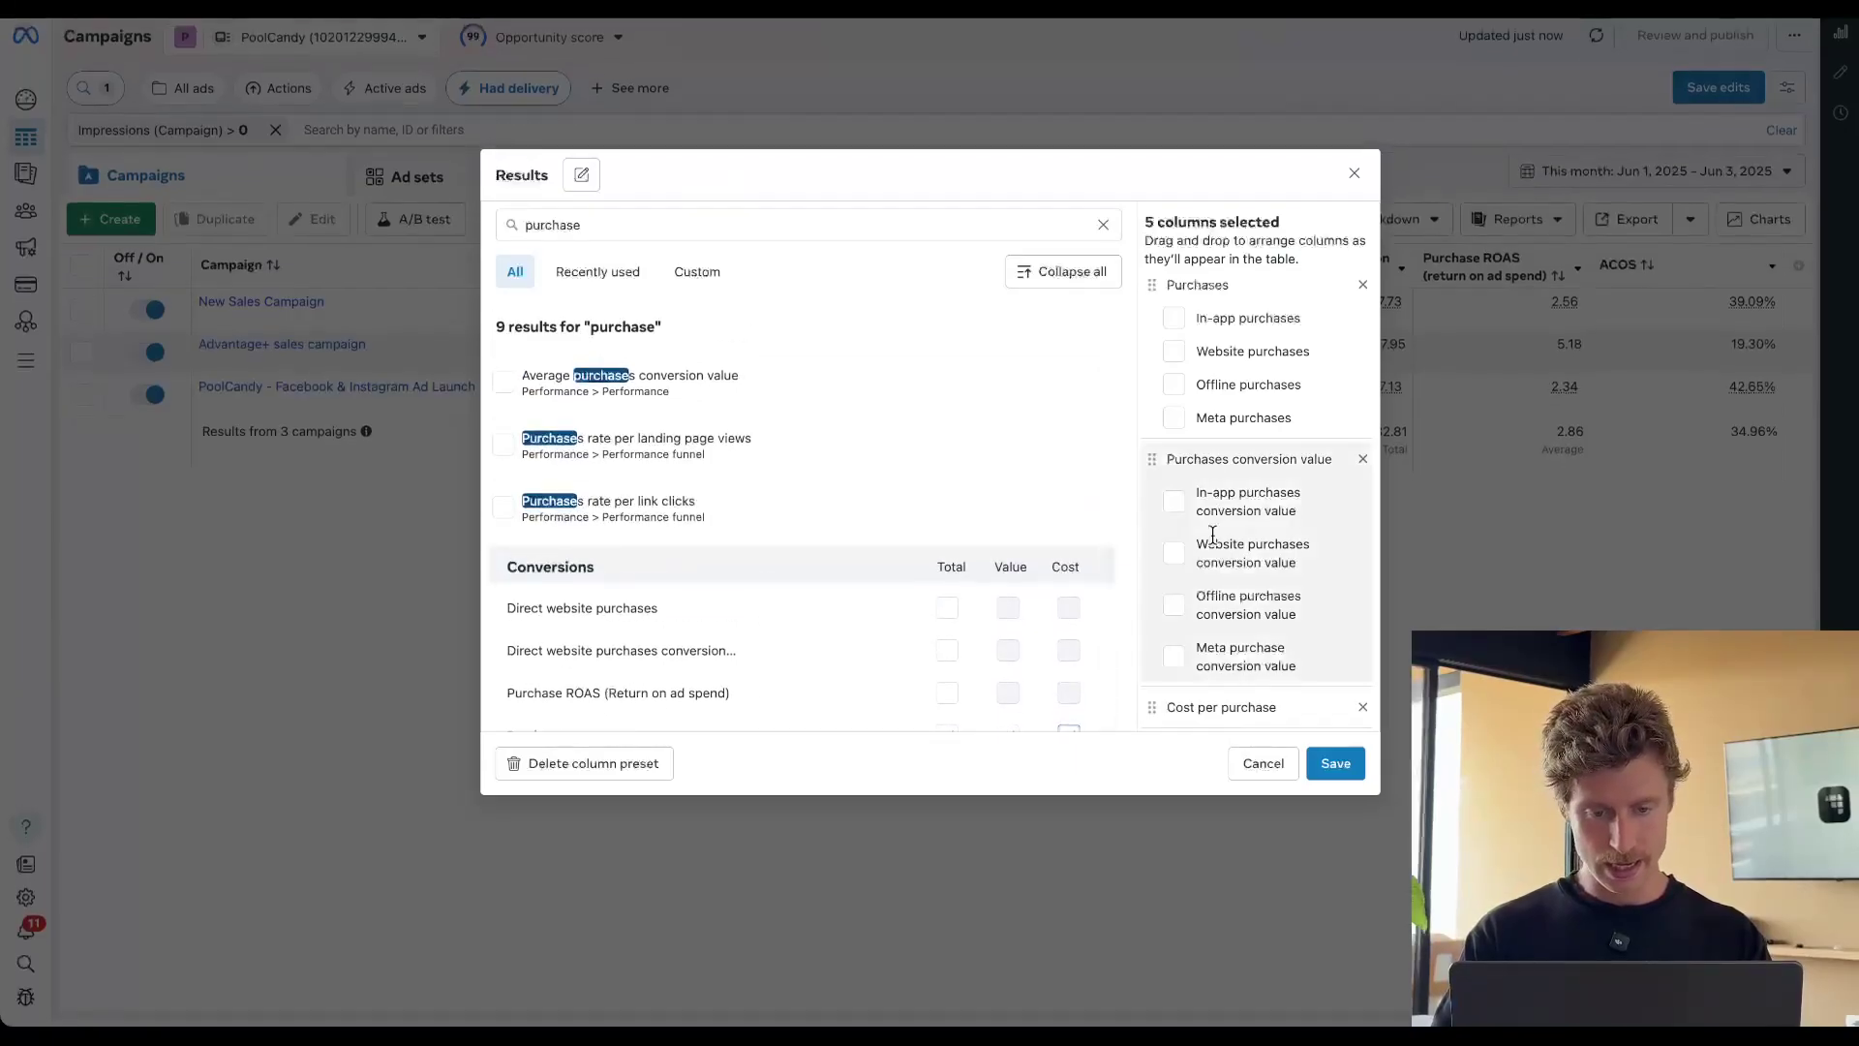
pyautogui.scroll(2, 1212, 534)
# Add the total Purchase ROAS column without its website and in-app breakdowns
pyautogui.click(616, 225)
pyautogui.write('r')
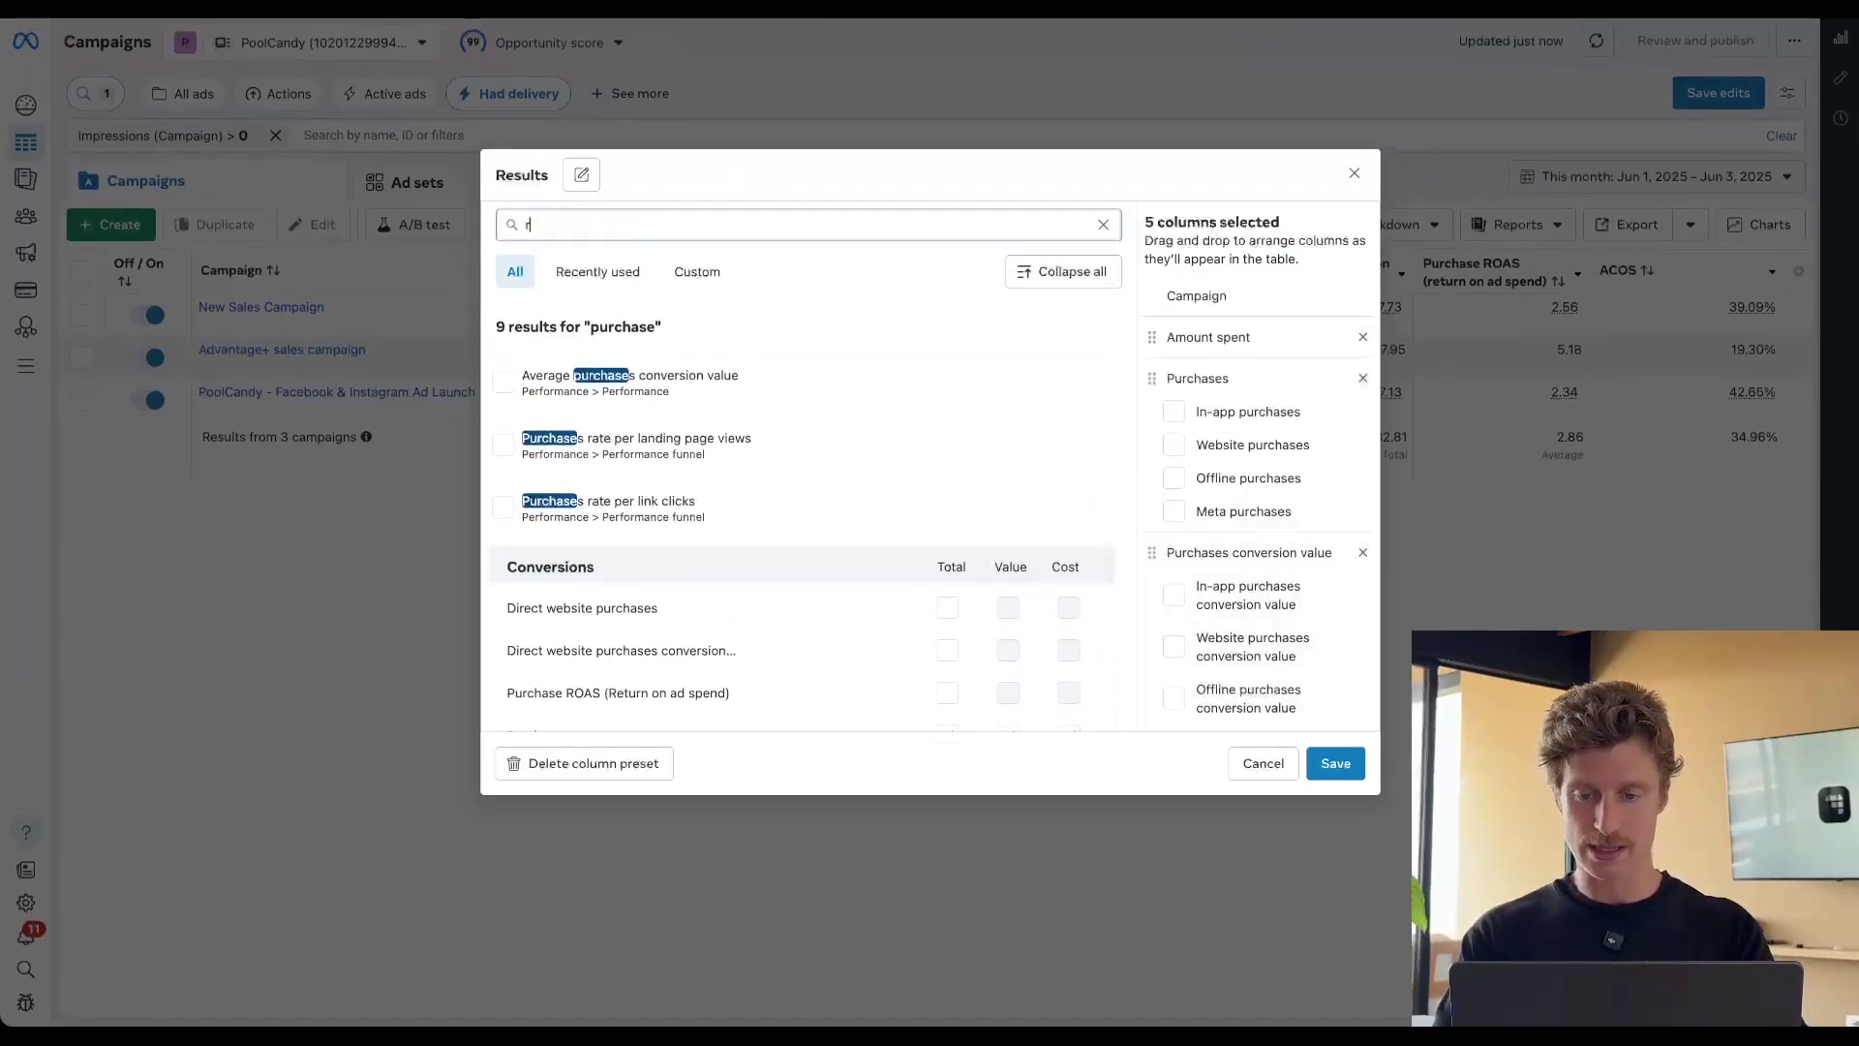
pyautogui.write('oas')
pyautogui.click(947, 464)
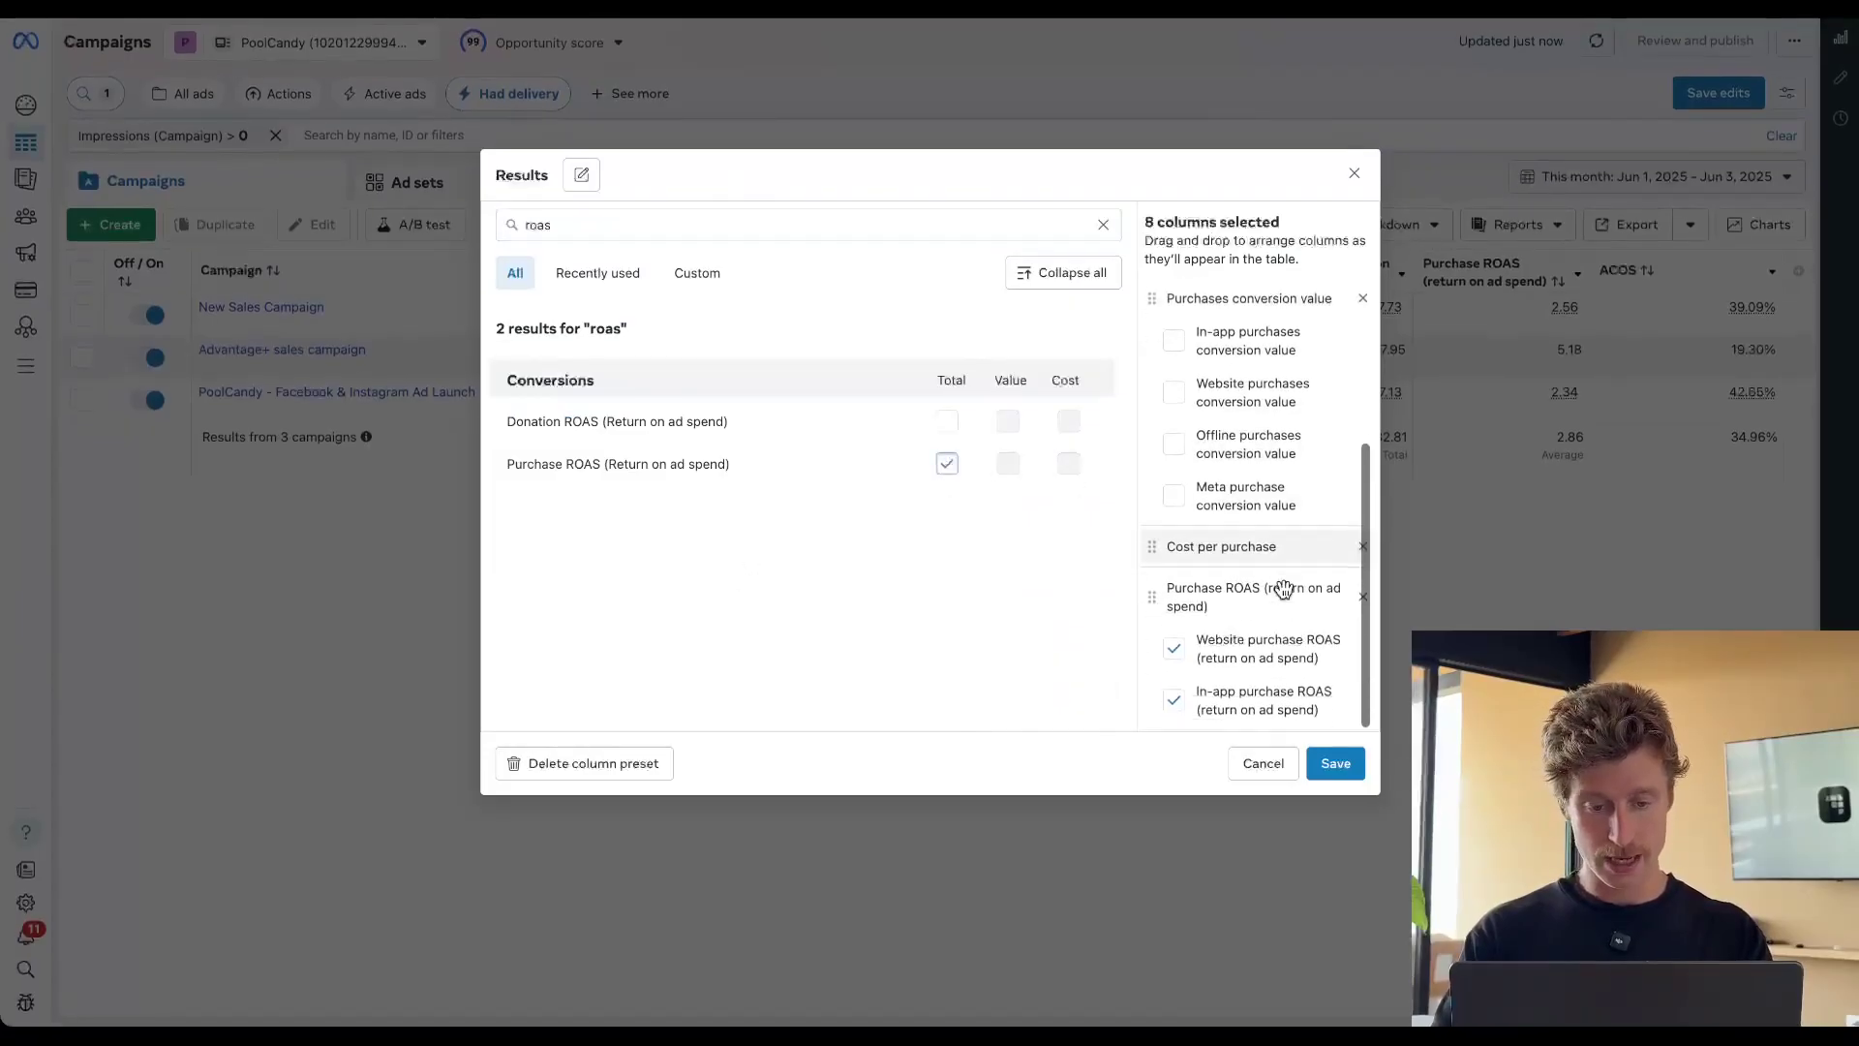
pyautogui.click(1173, 647)
pyautogui.click(1173, 698)
# Try adding the ACOS custom metric, remove it again, and show only custom metrics
pyautogui.click(655, 229)
pyautogui.hotkey('ctrl', 'a')
pyautogui.press('BackSpace')
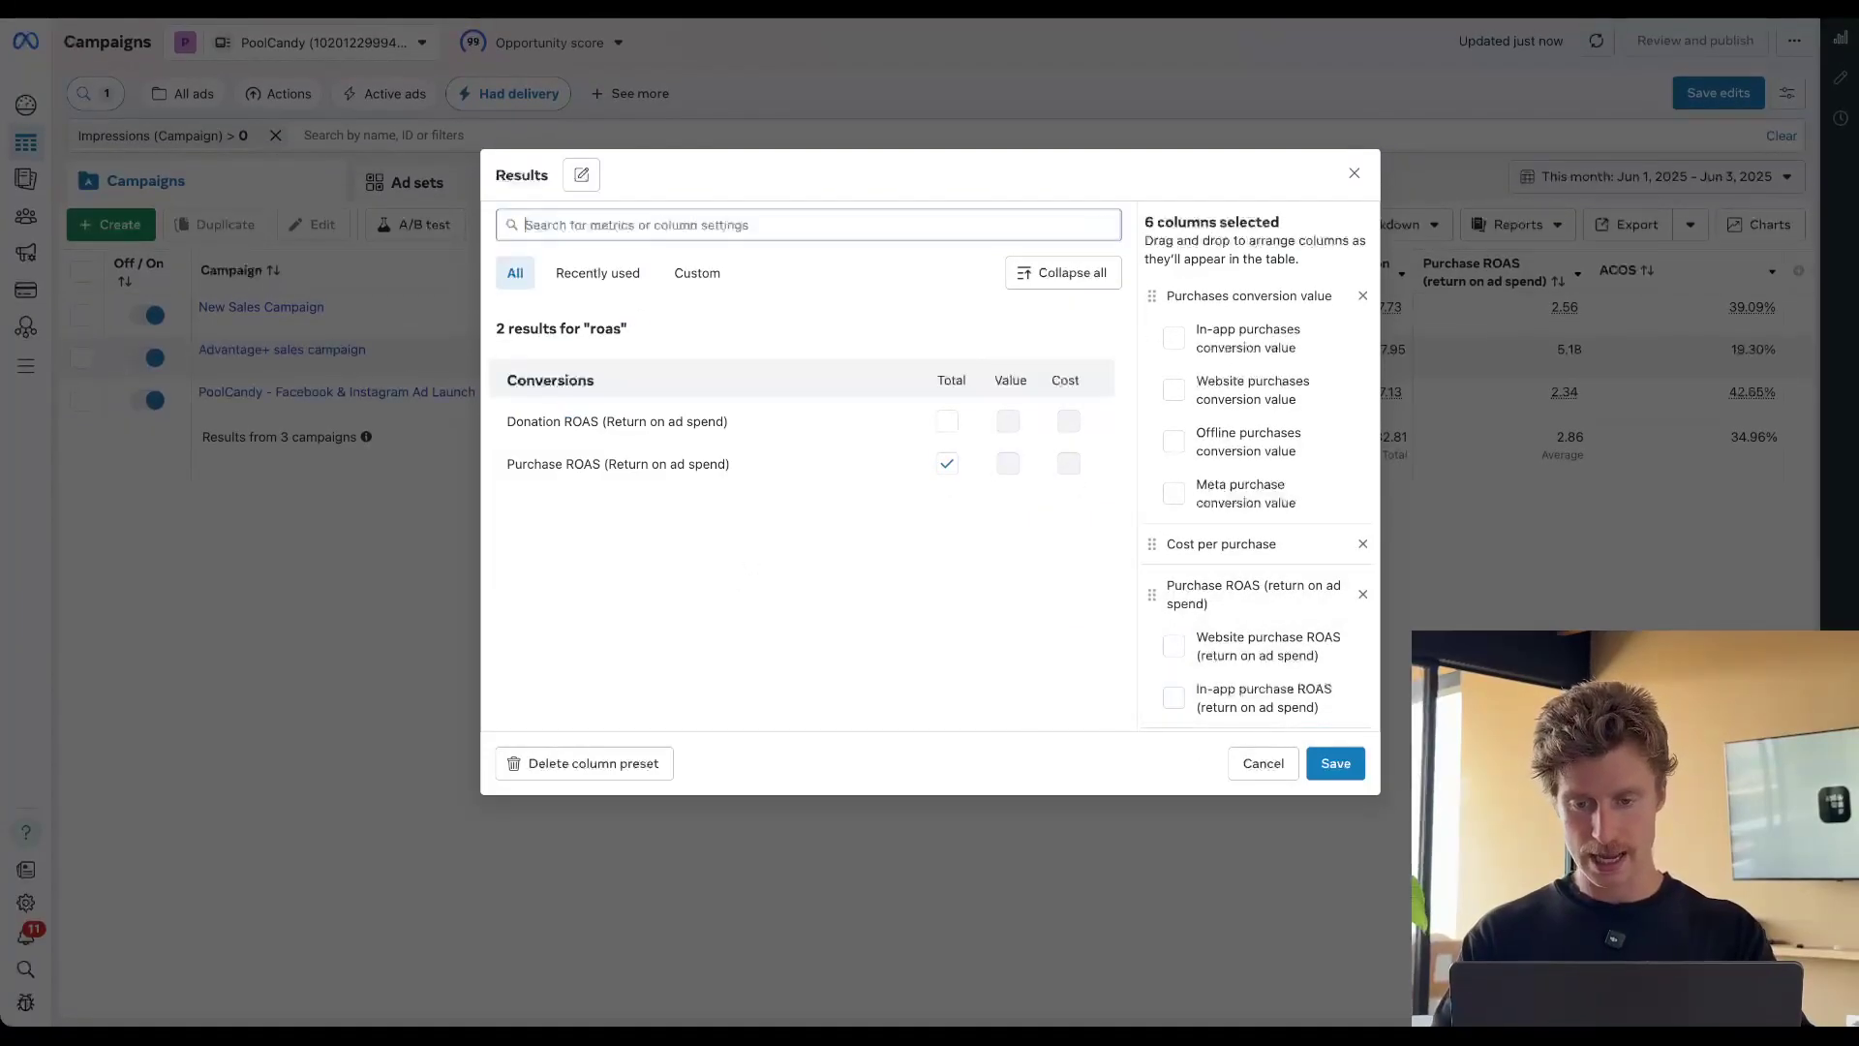
pyautogui.write('acos')
pyautogui.click(607, 405)
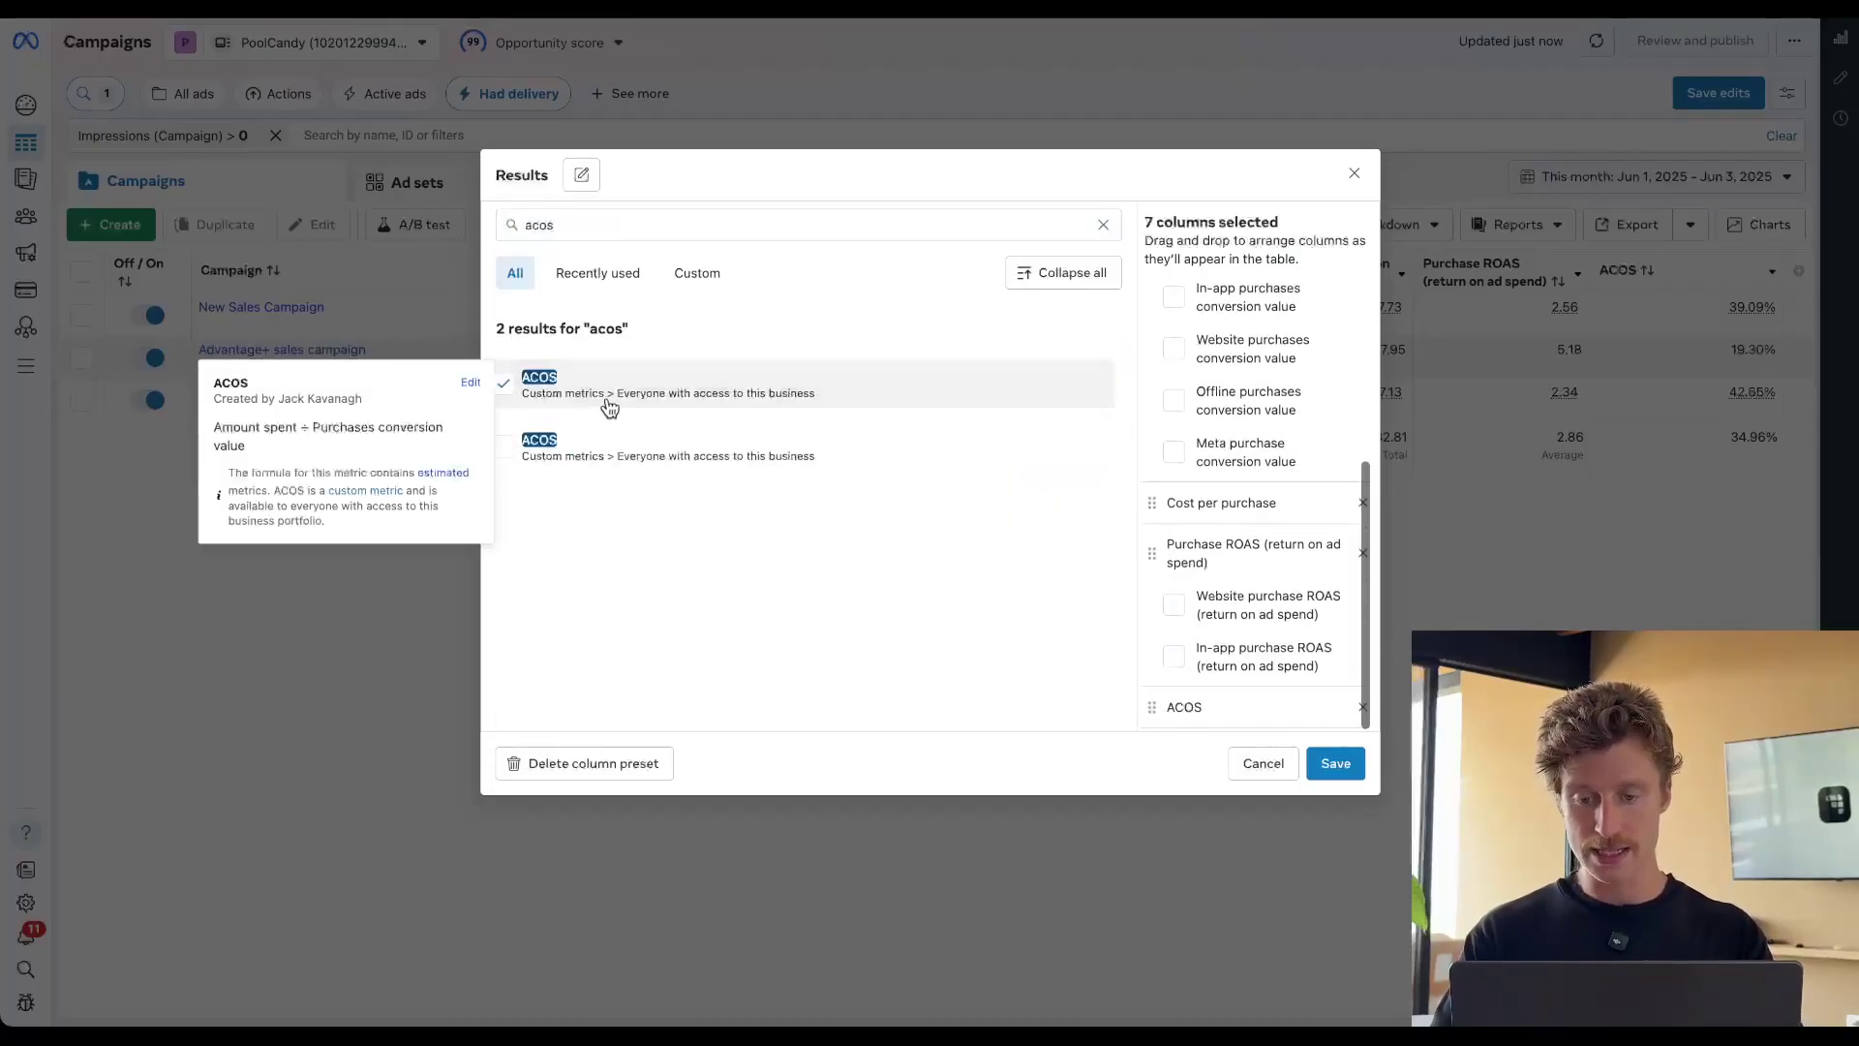
pyautogui.click(706, 390)
pyautogui.click(723, 276)
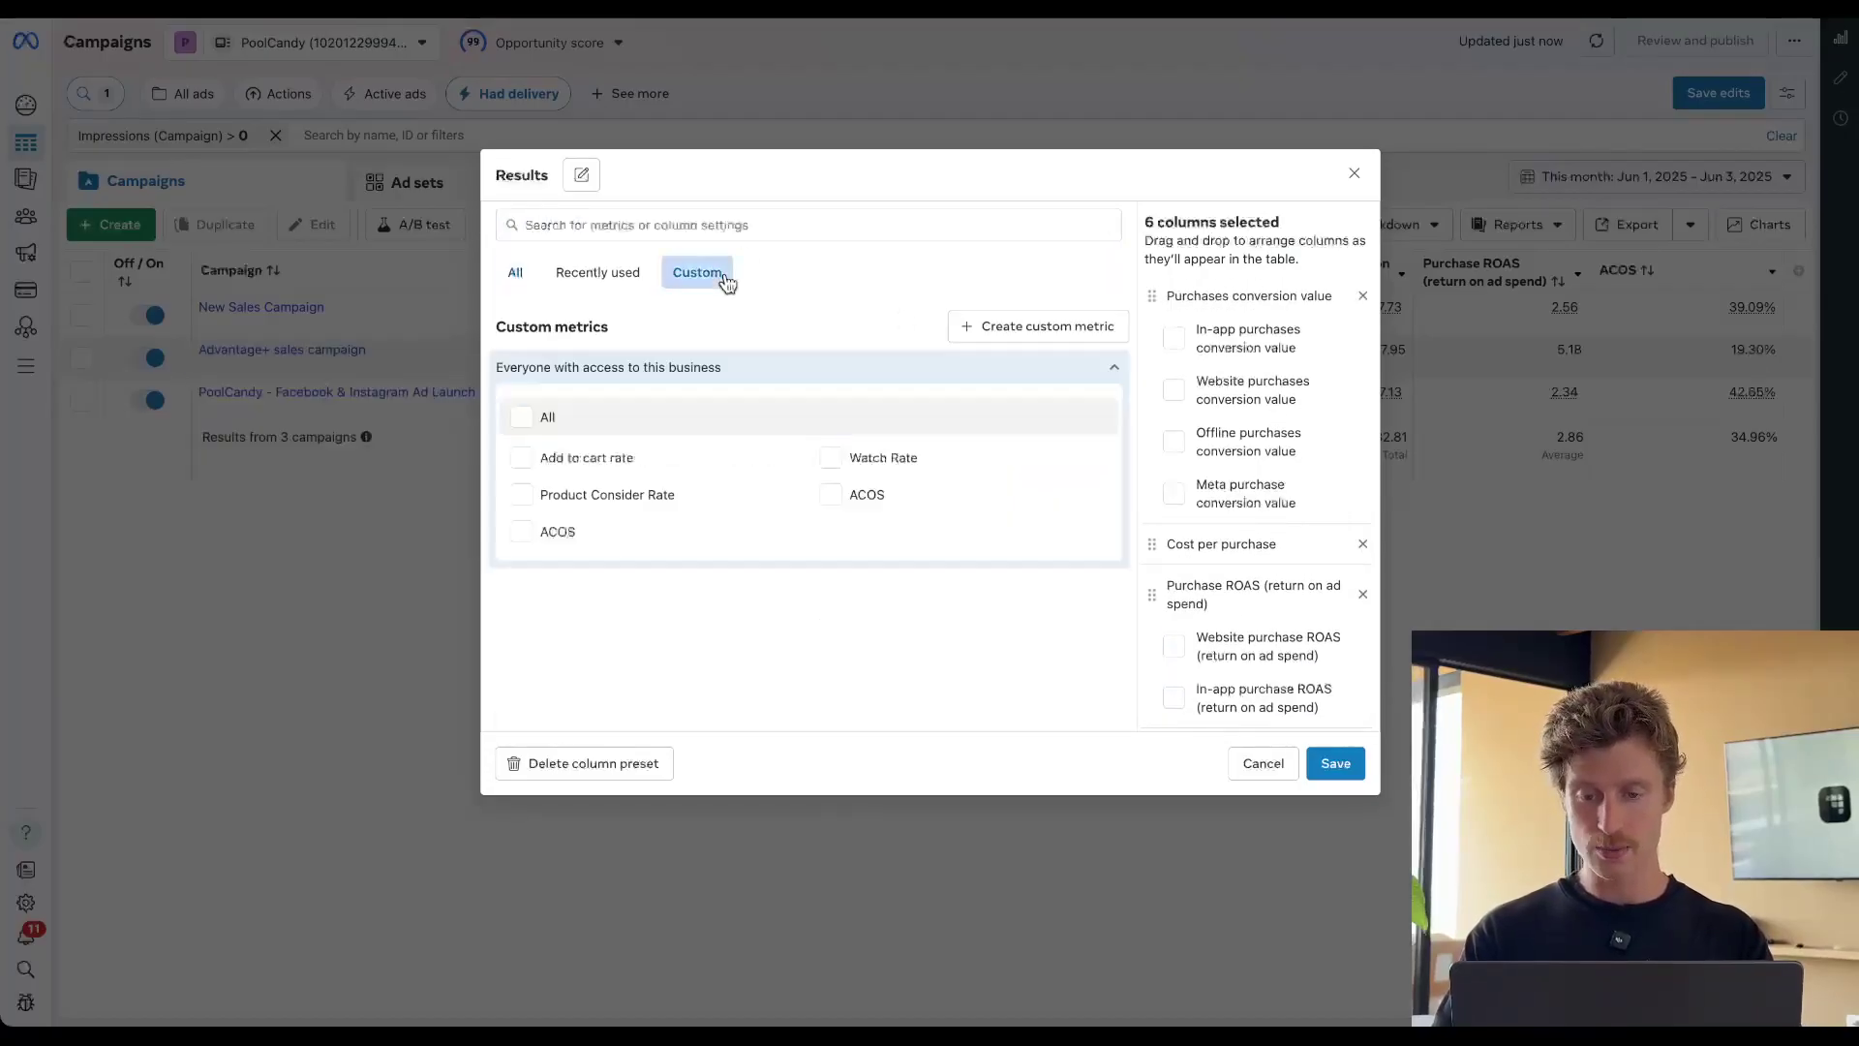
# Start a new custom metric named MER with Percentage format
pyautogui.click(1024, 330)
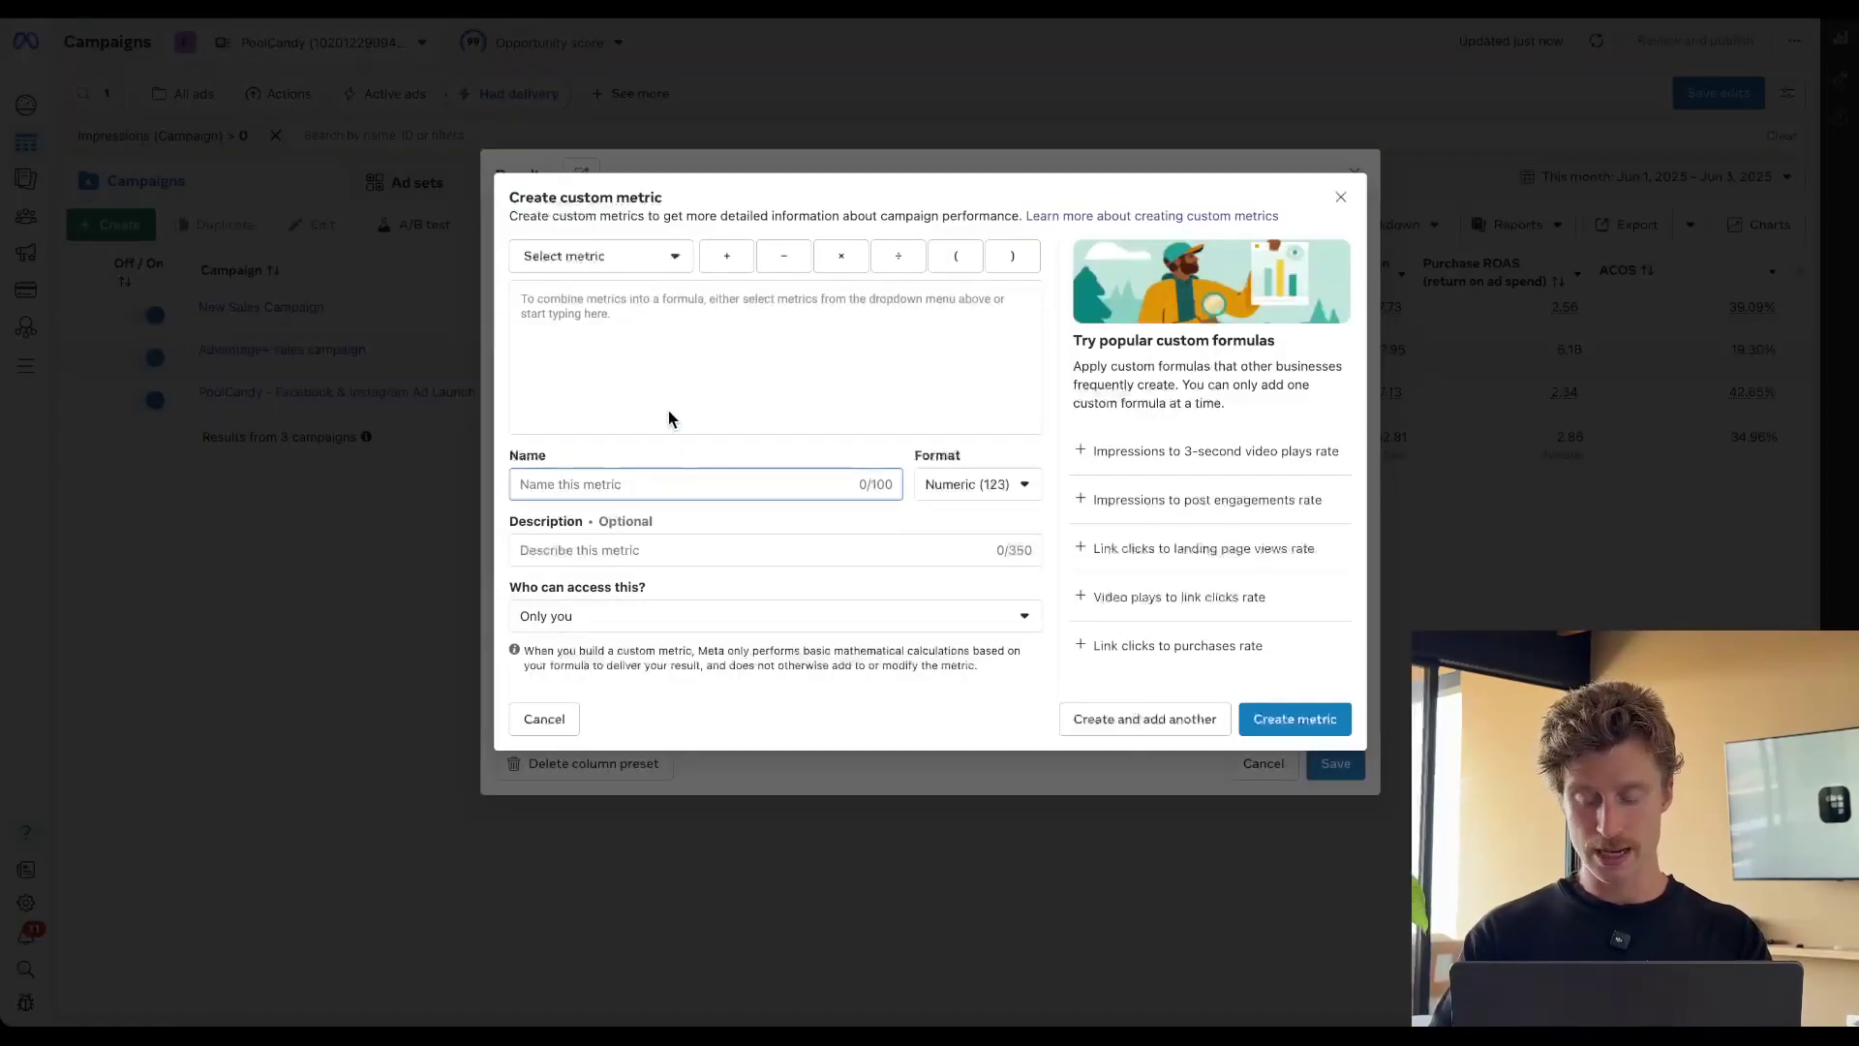
pyautogui.write('AC')
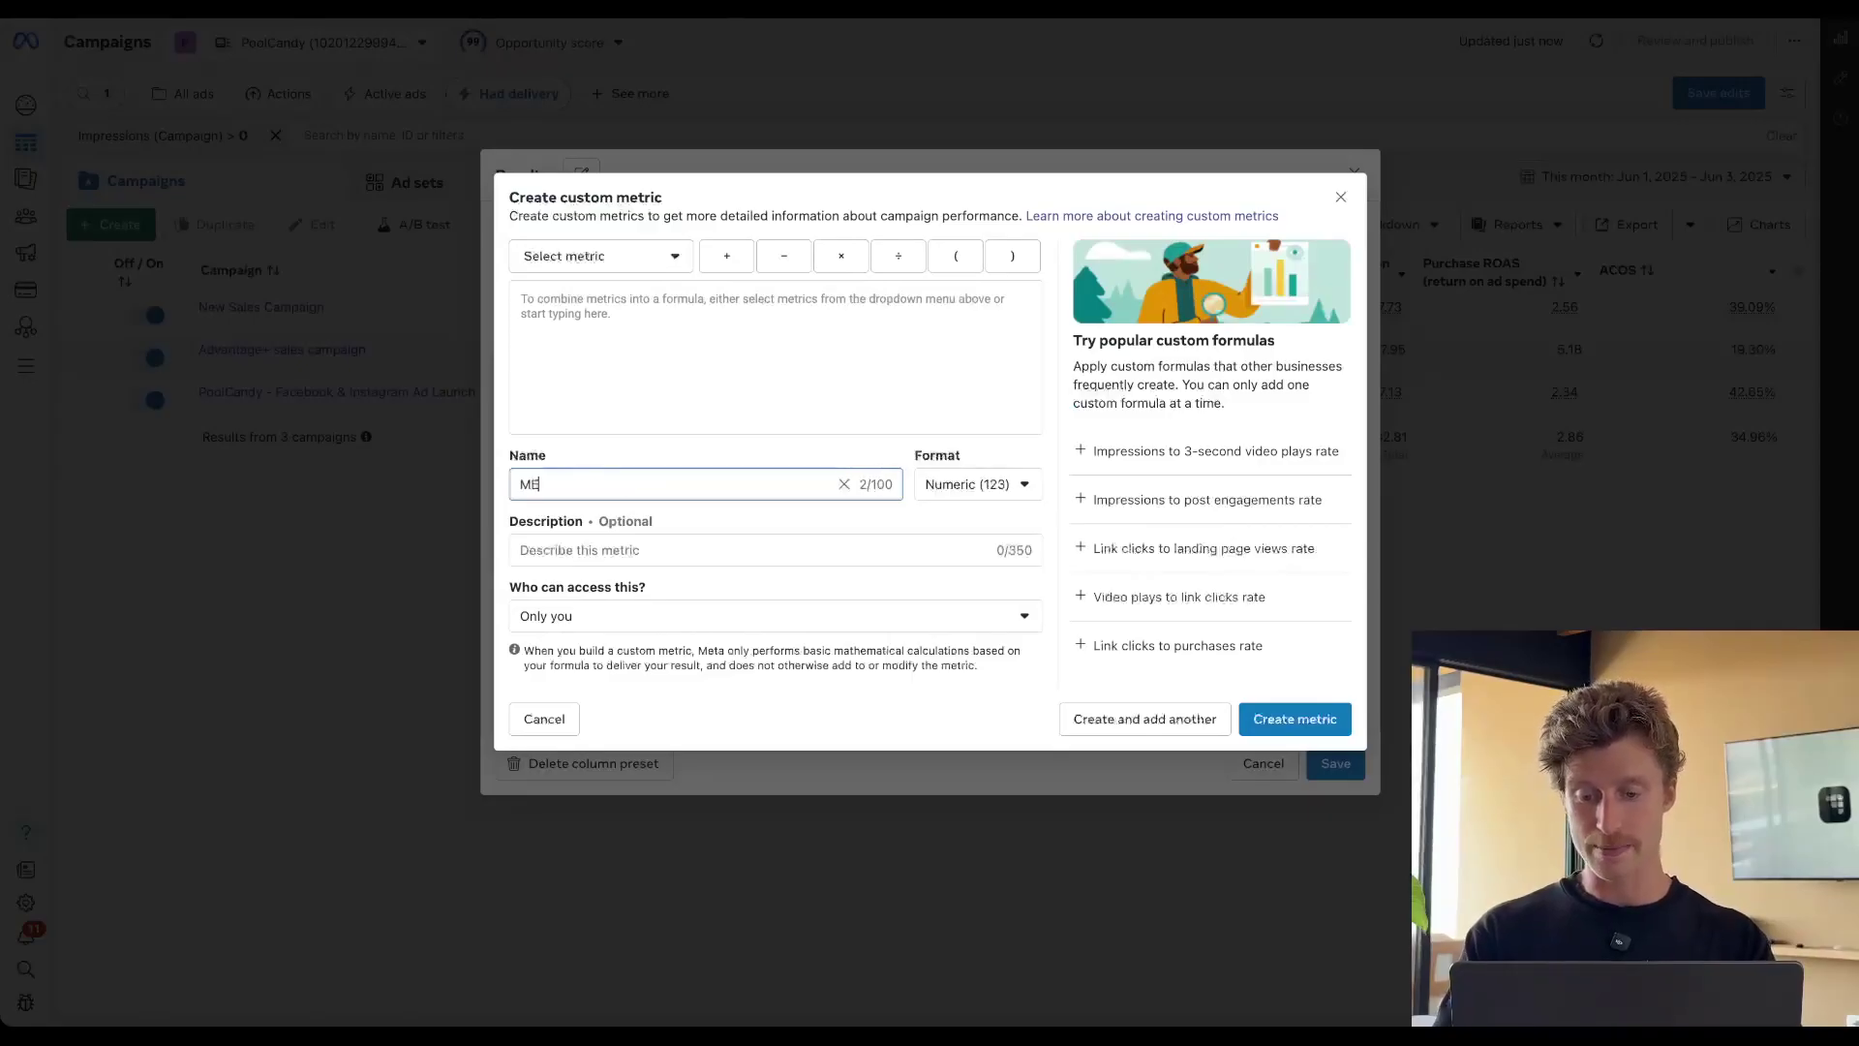
pyautogui.click(971, 494)
pyautogui.click(968, 560)
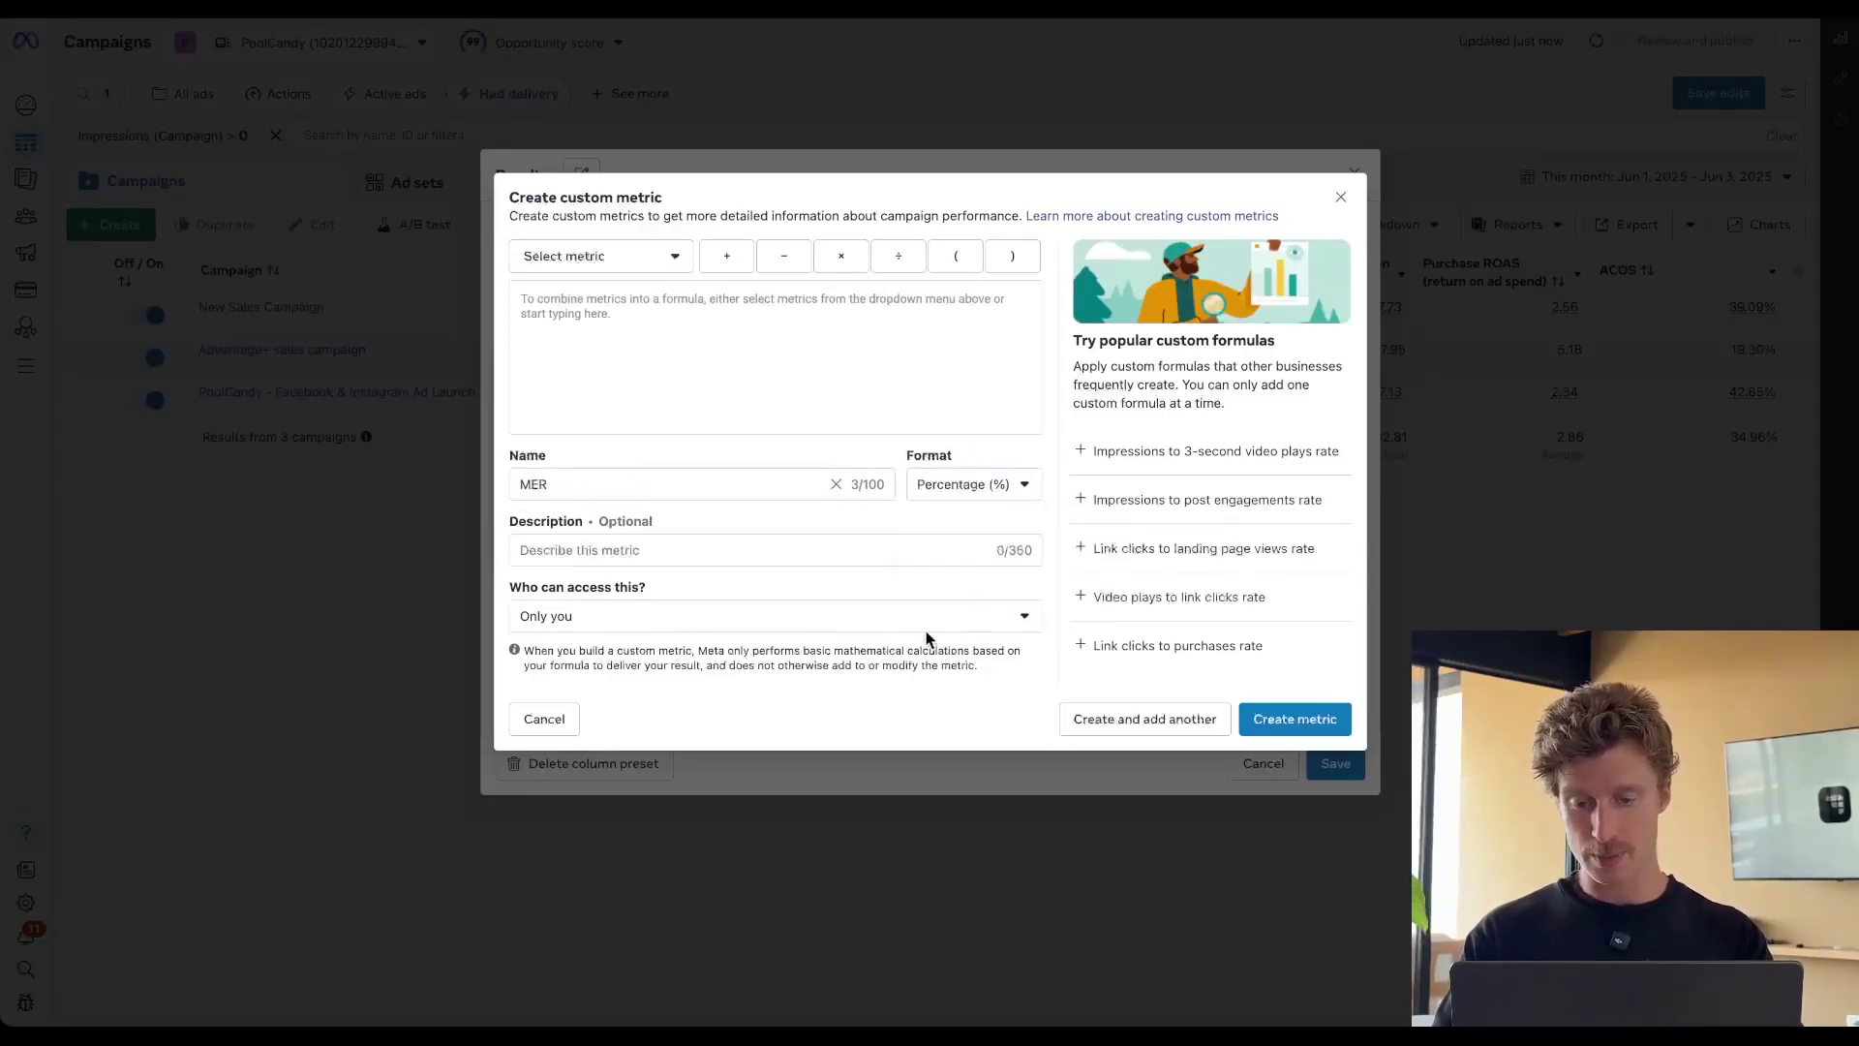
# Set the MER formula to Amount spent ÷ Purchases conversion value
pyautogui.click(754, 329)
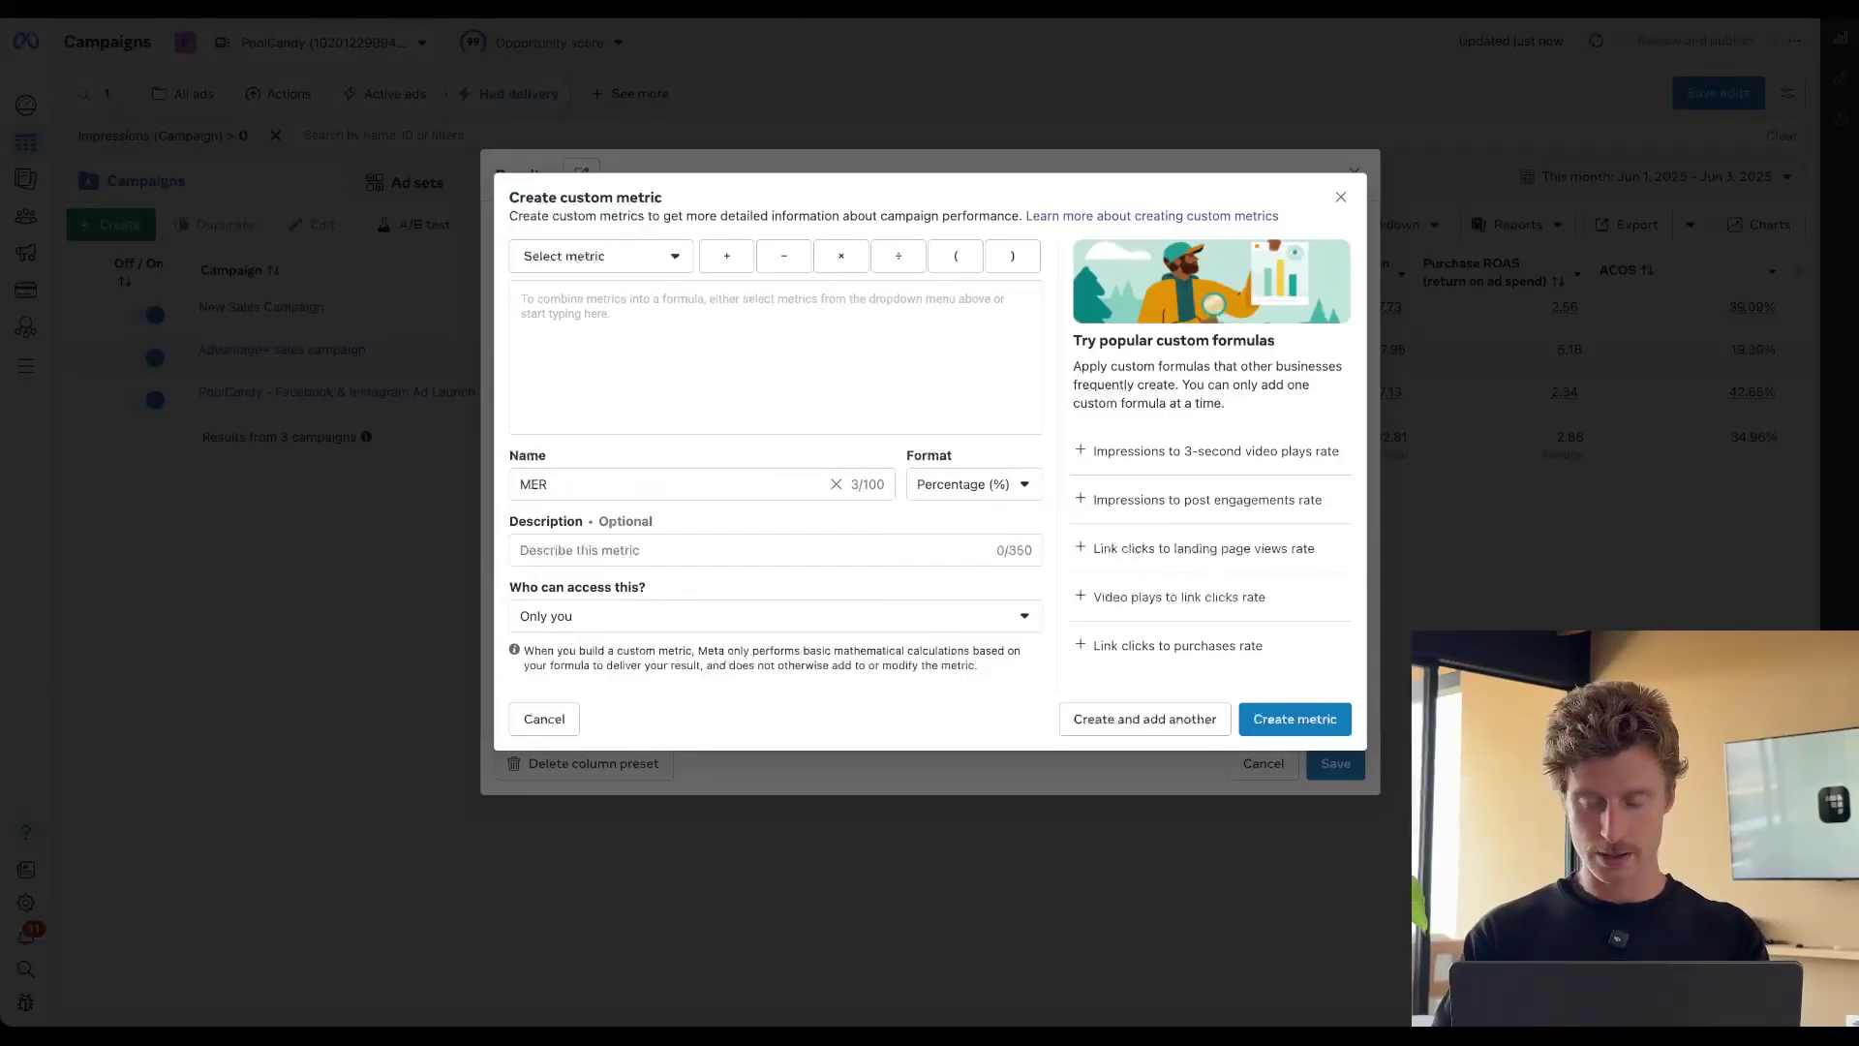
pyautogui.write('spend')
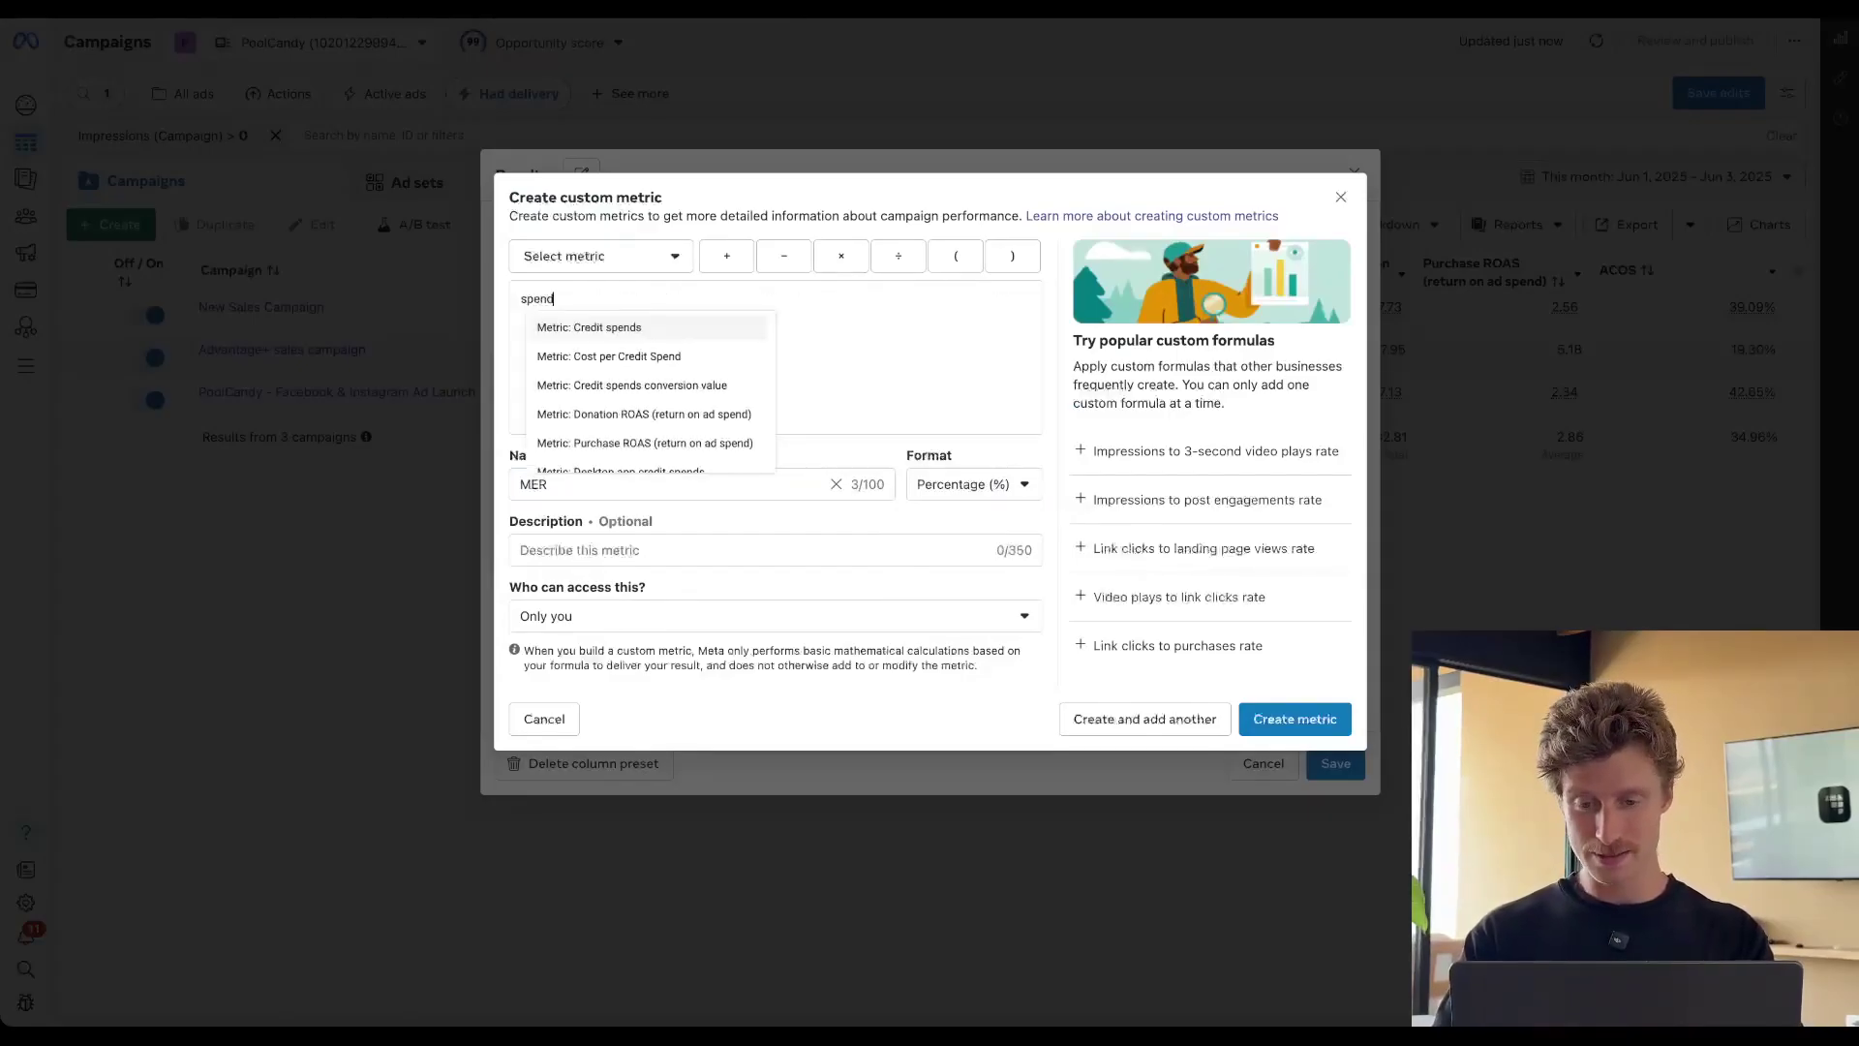
pyautogui.press('BackSpace')
pyautogui.write('t')
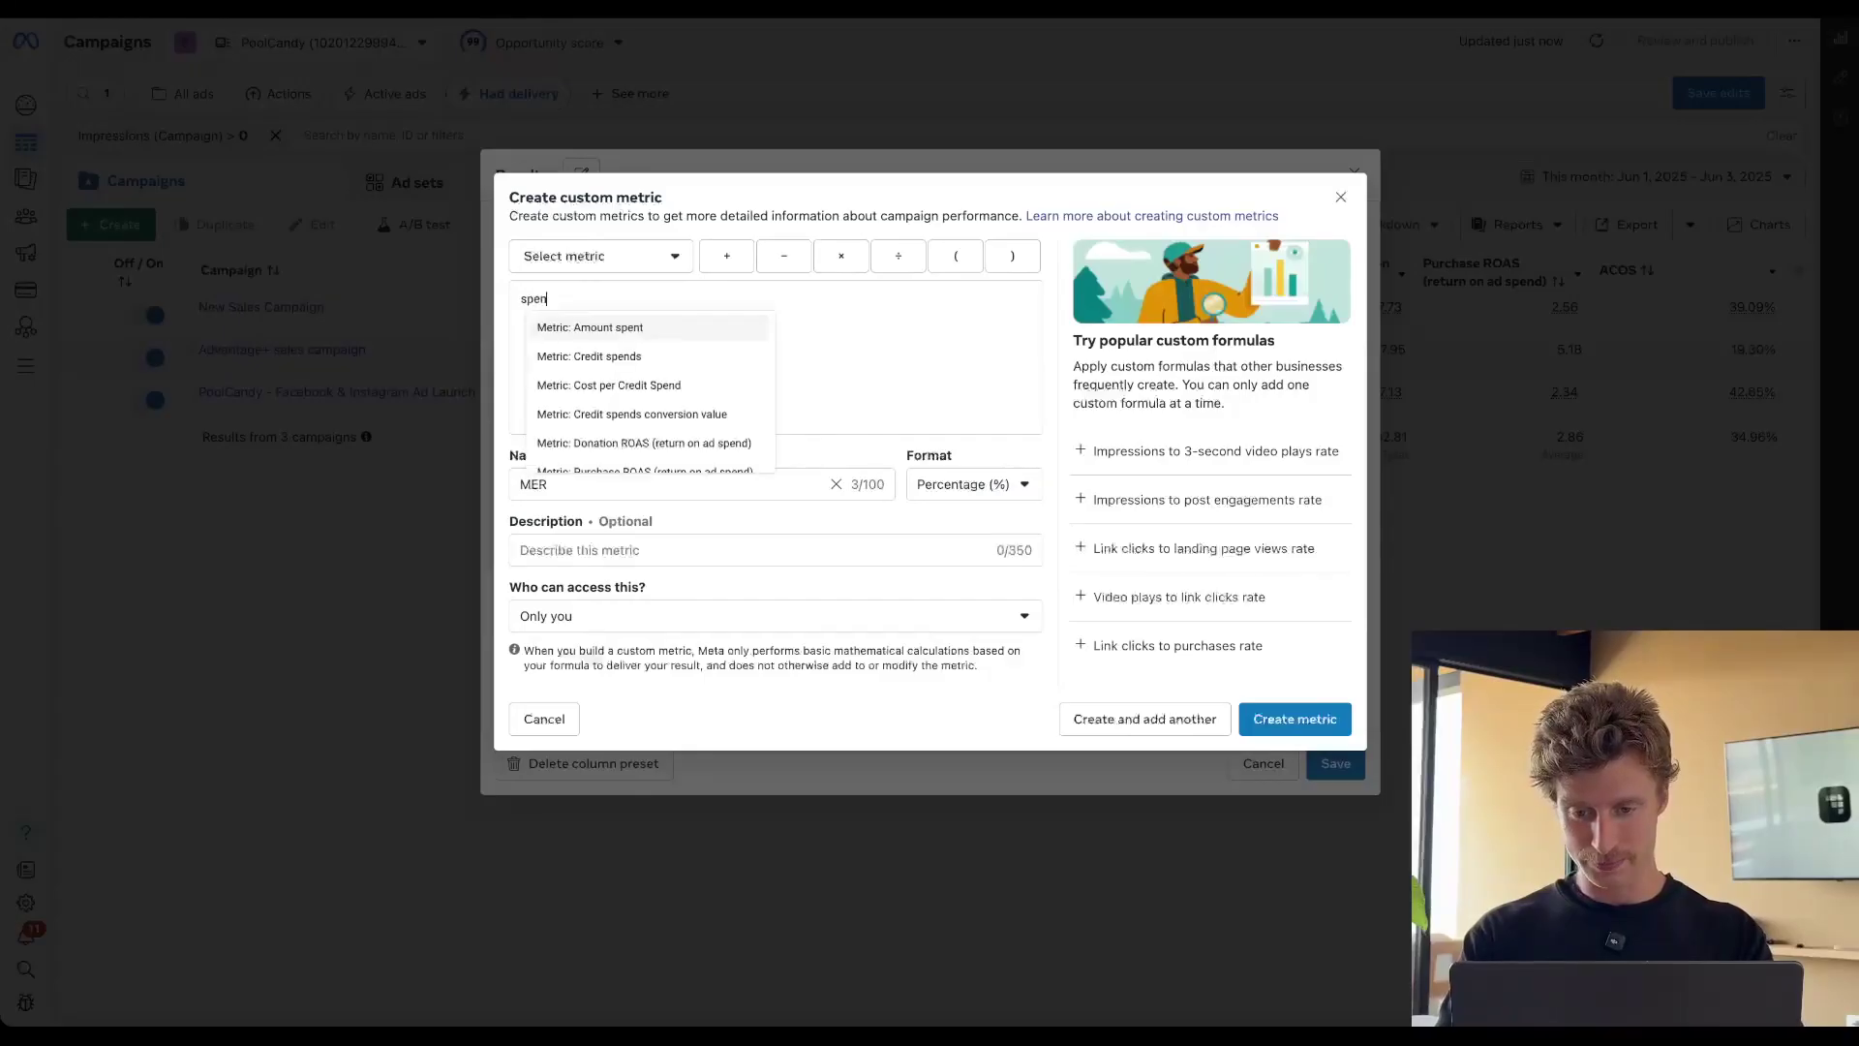
pyautogui.press('Return')
pyautogui.write('pur')
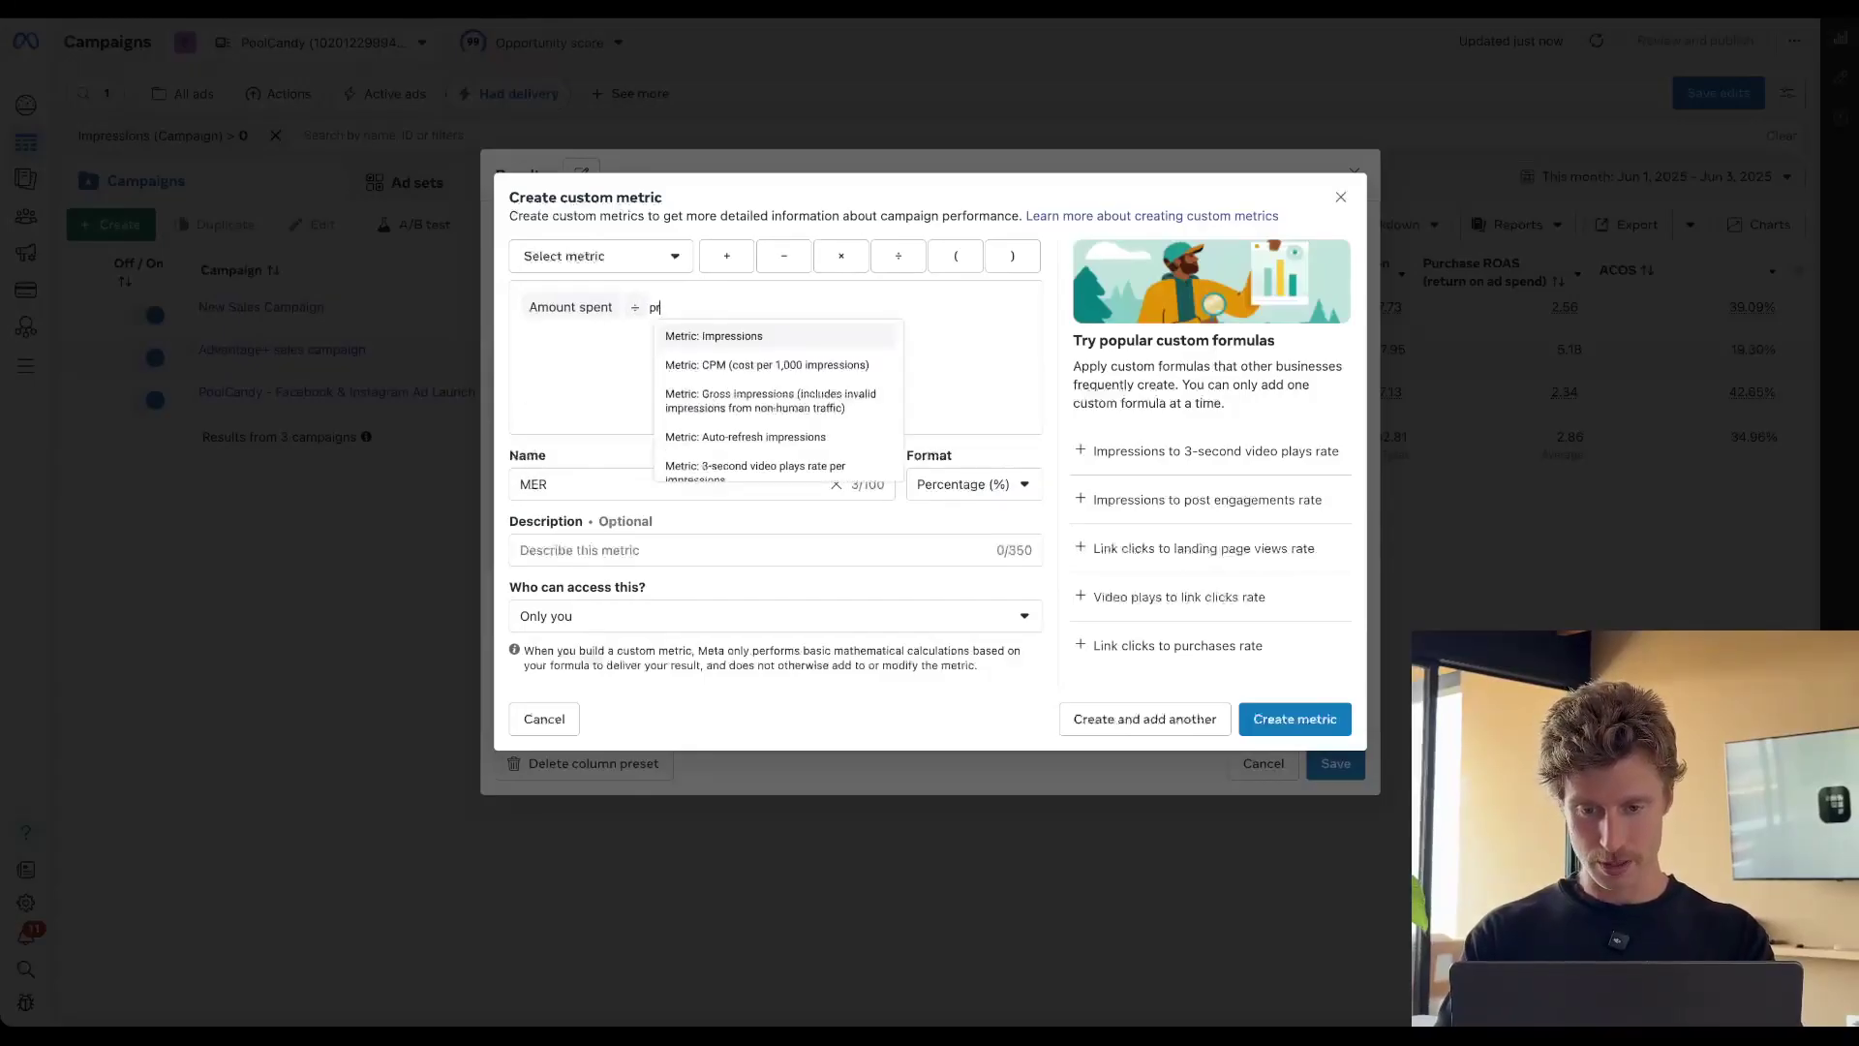
pyautogui.write('chase con')
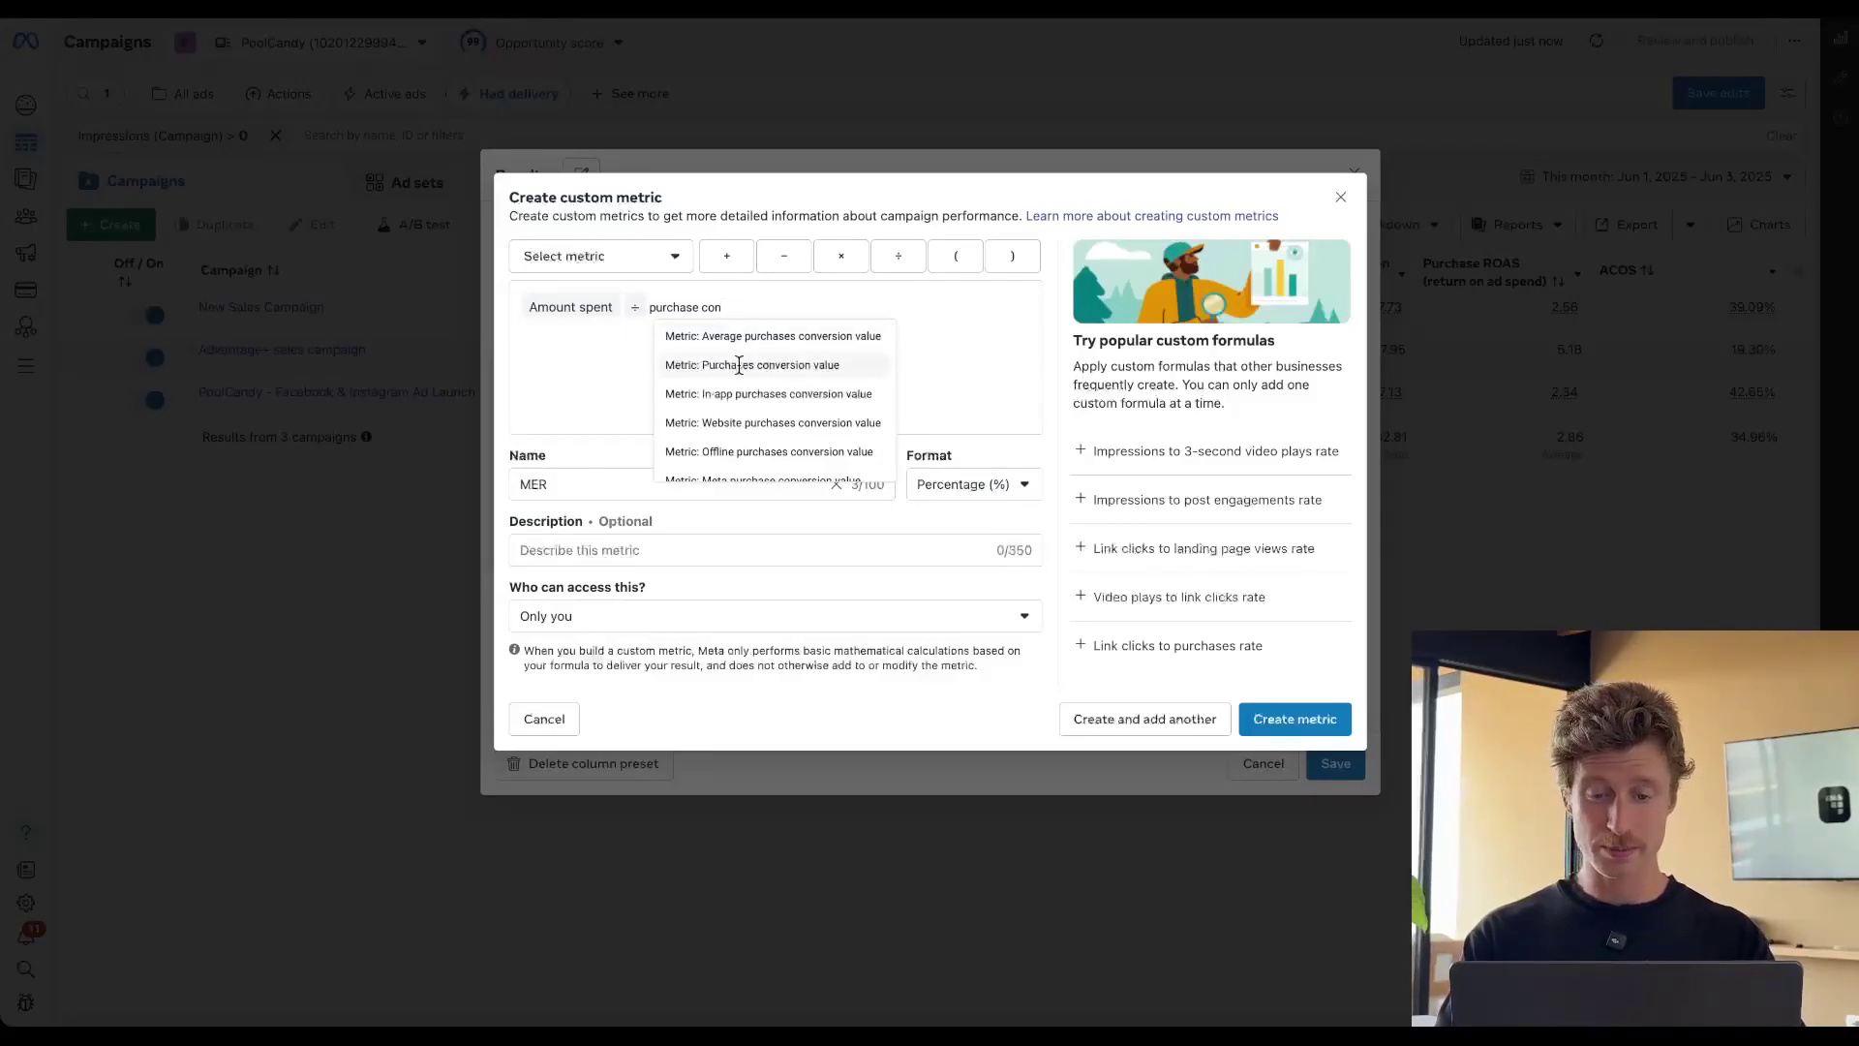
pyautogui.click(738, 364)
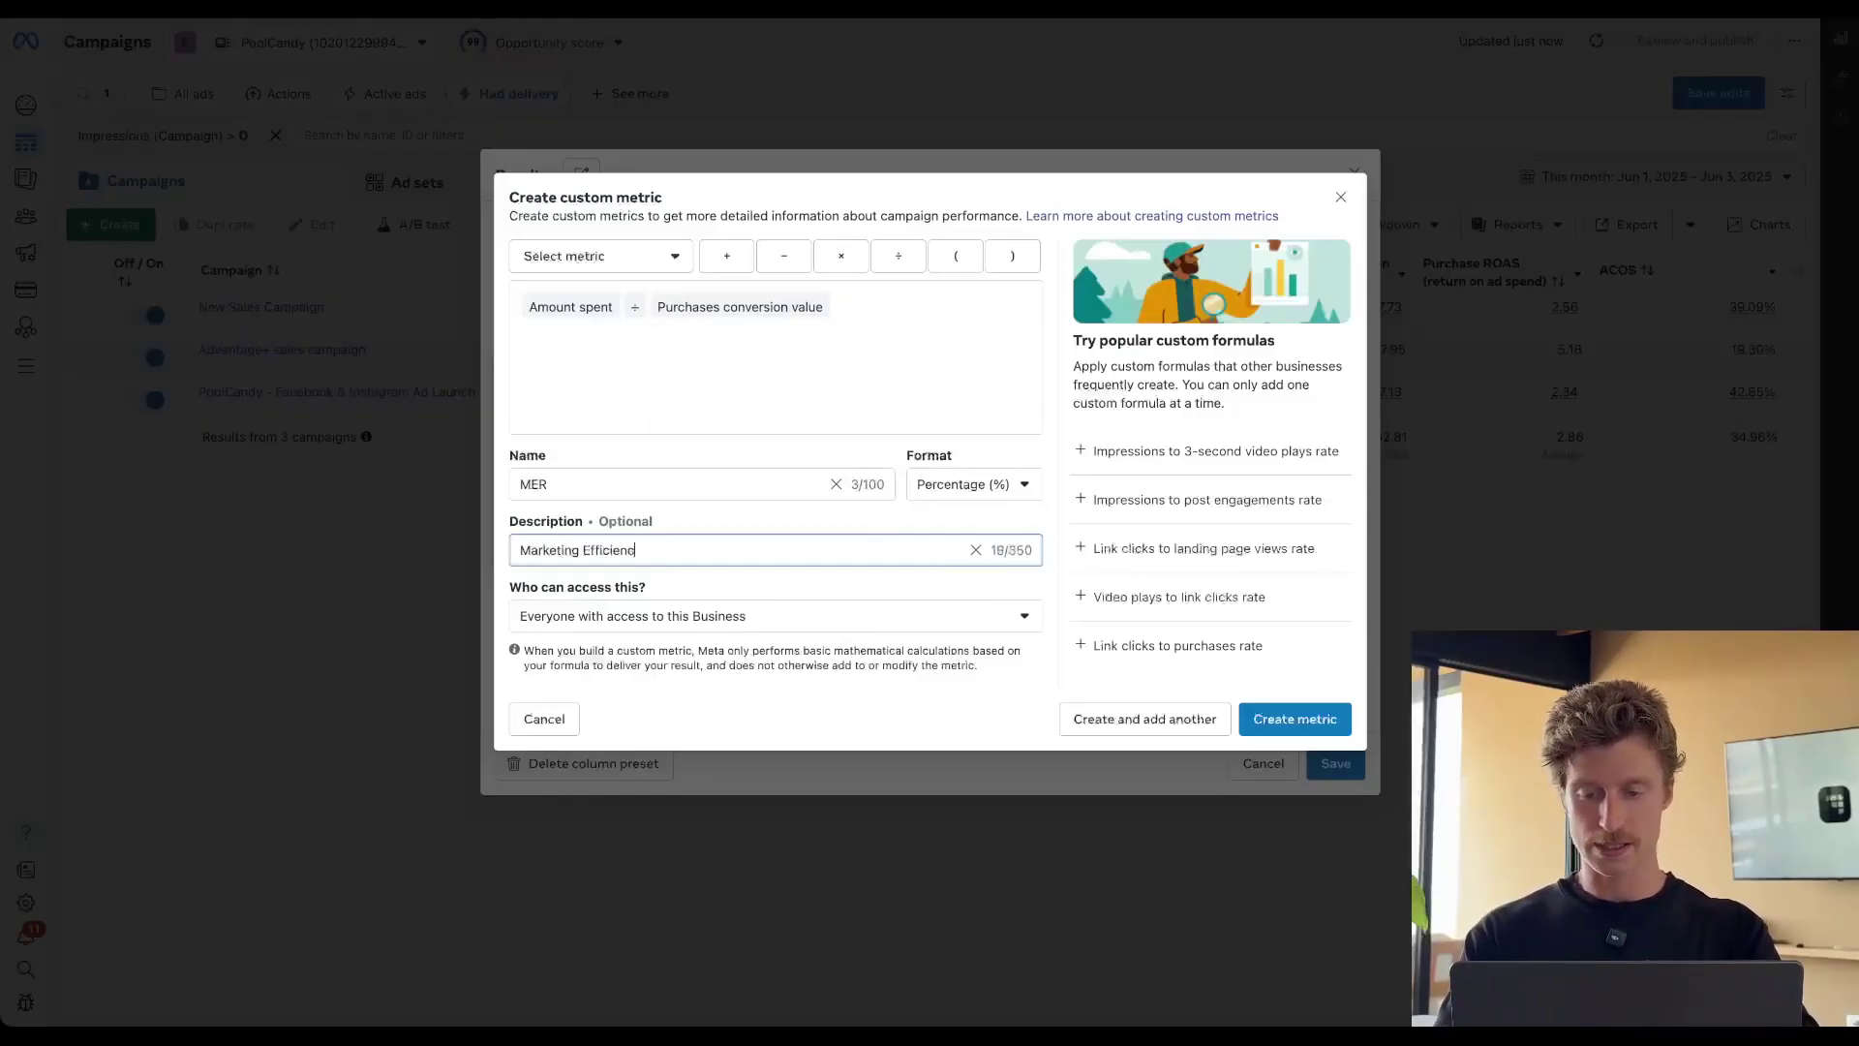
# Create MER, add it as a column, and save the Results preset
pyautogui.click(1294, 719)
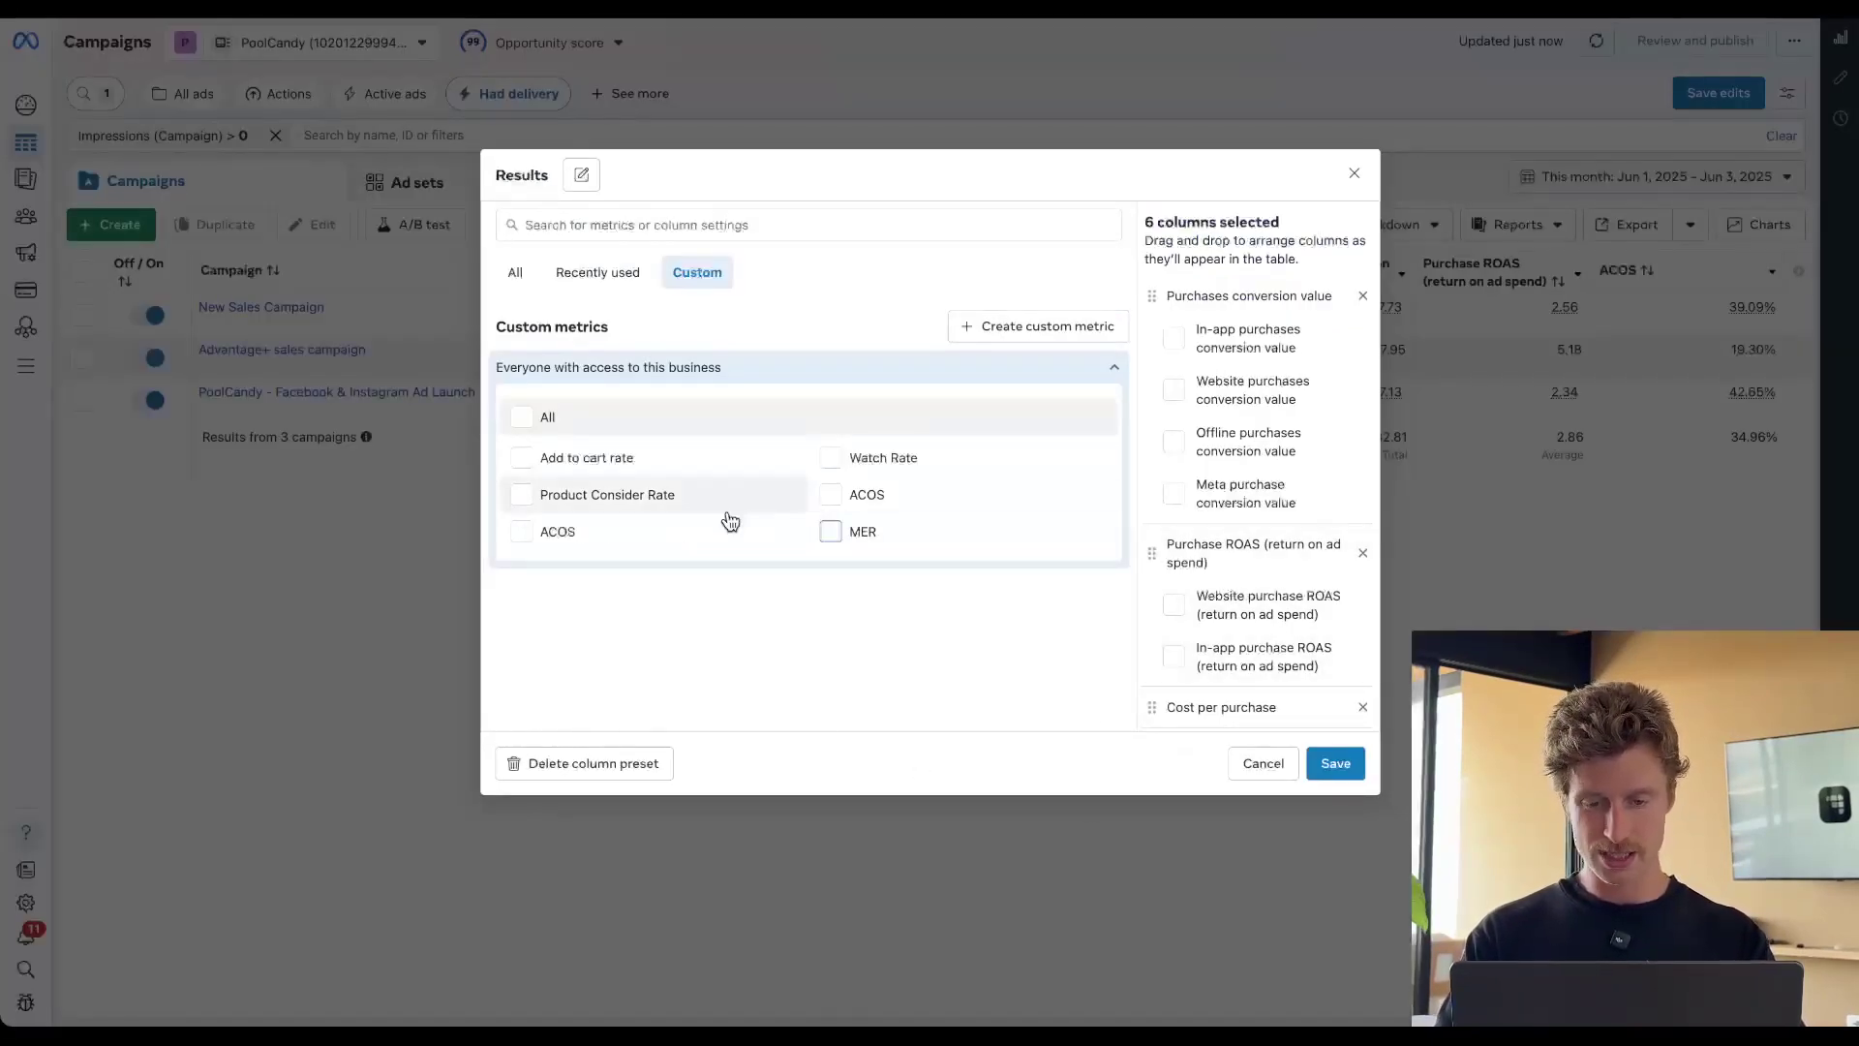
pyautogui.click(841, 532)
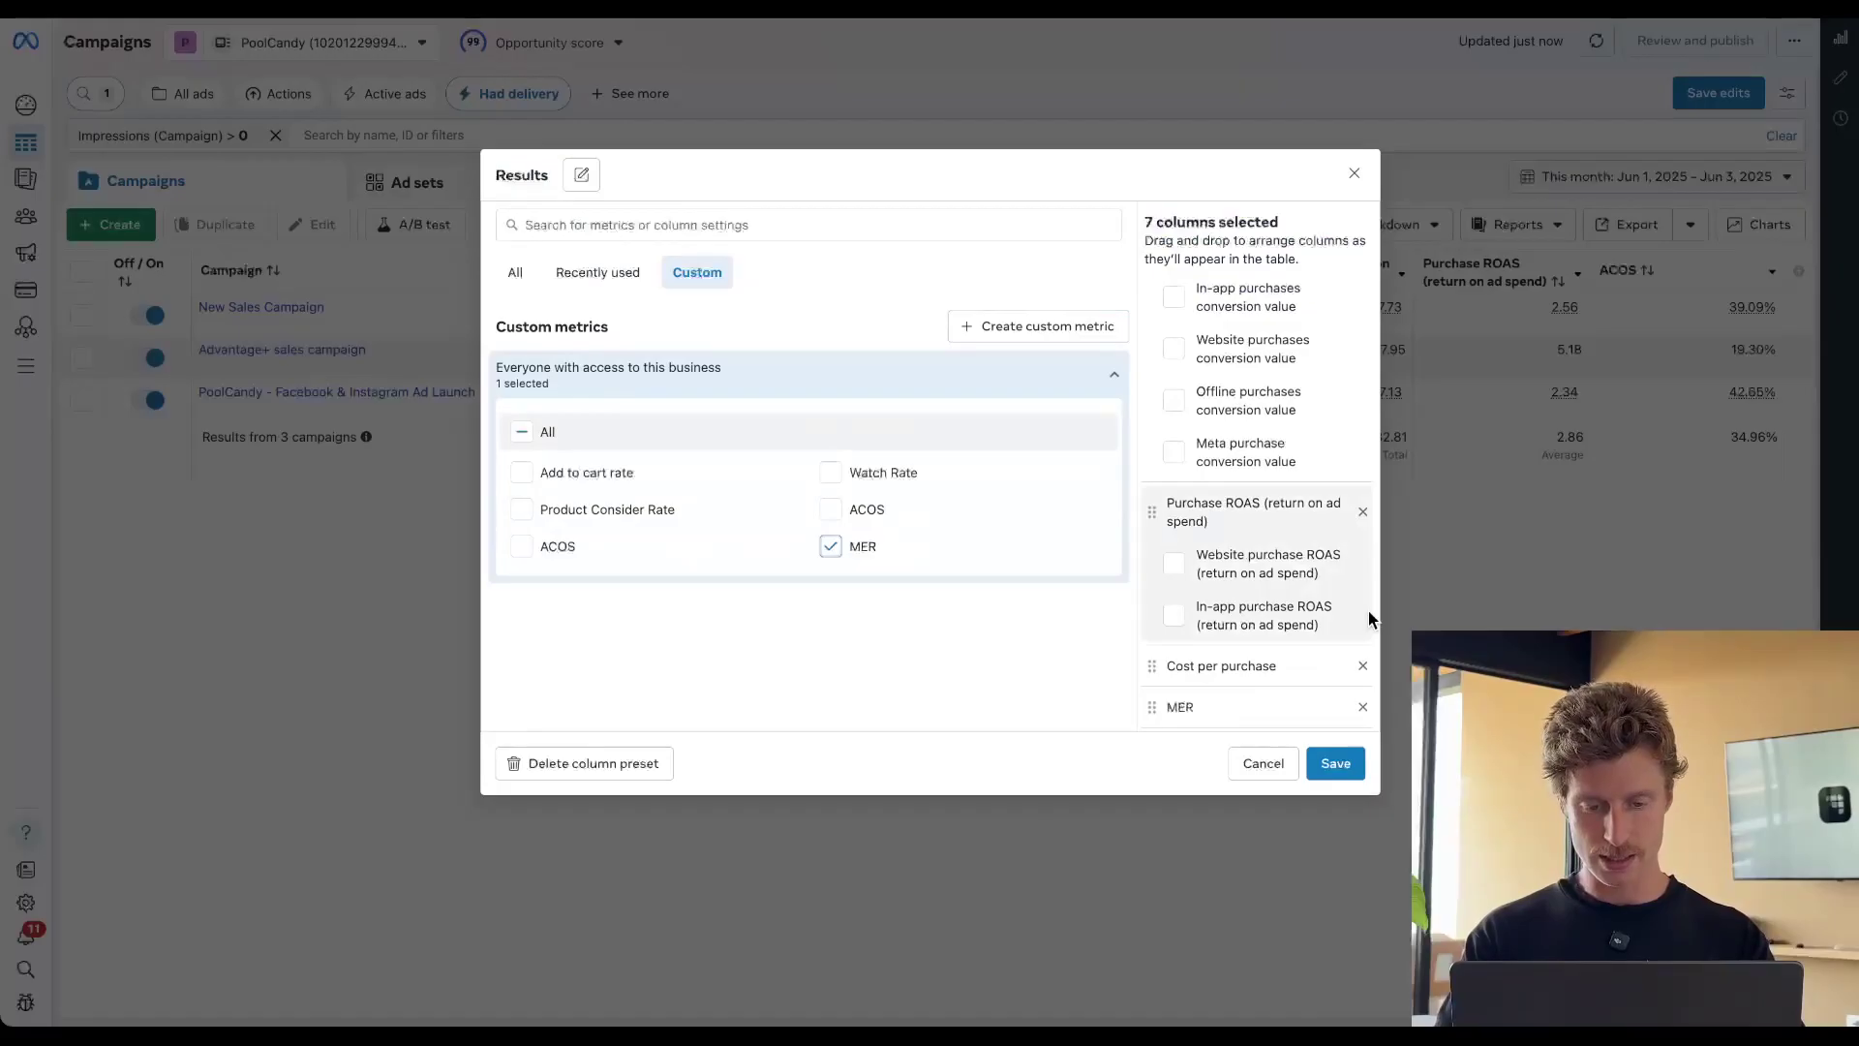
pyautogui.click(1338, 765)
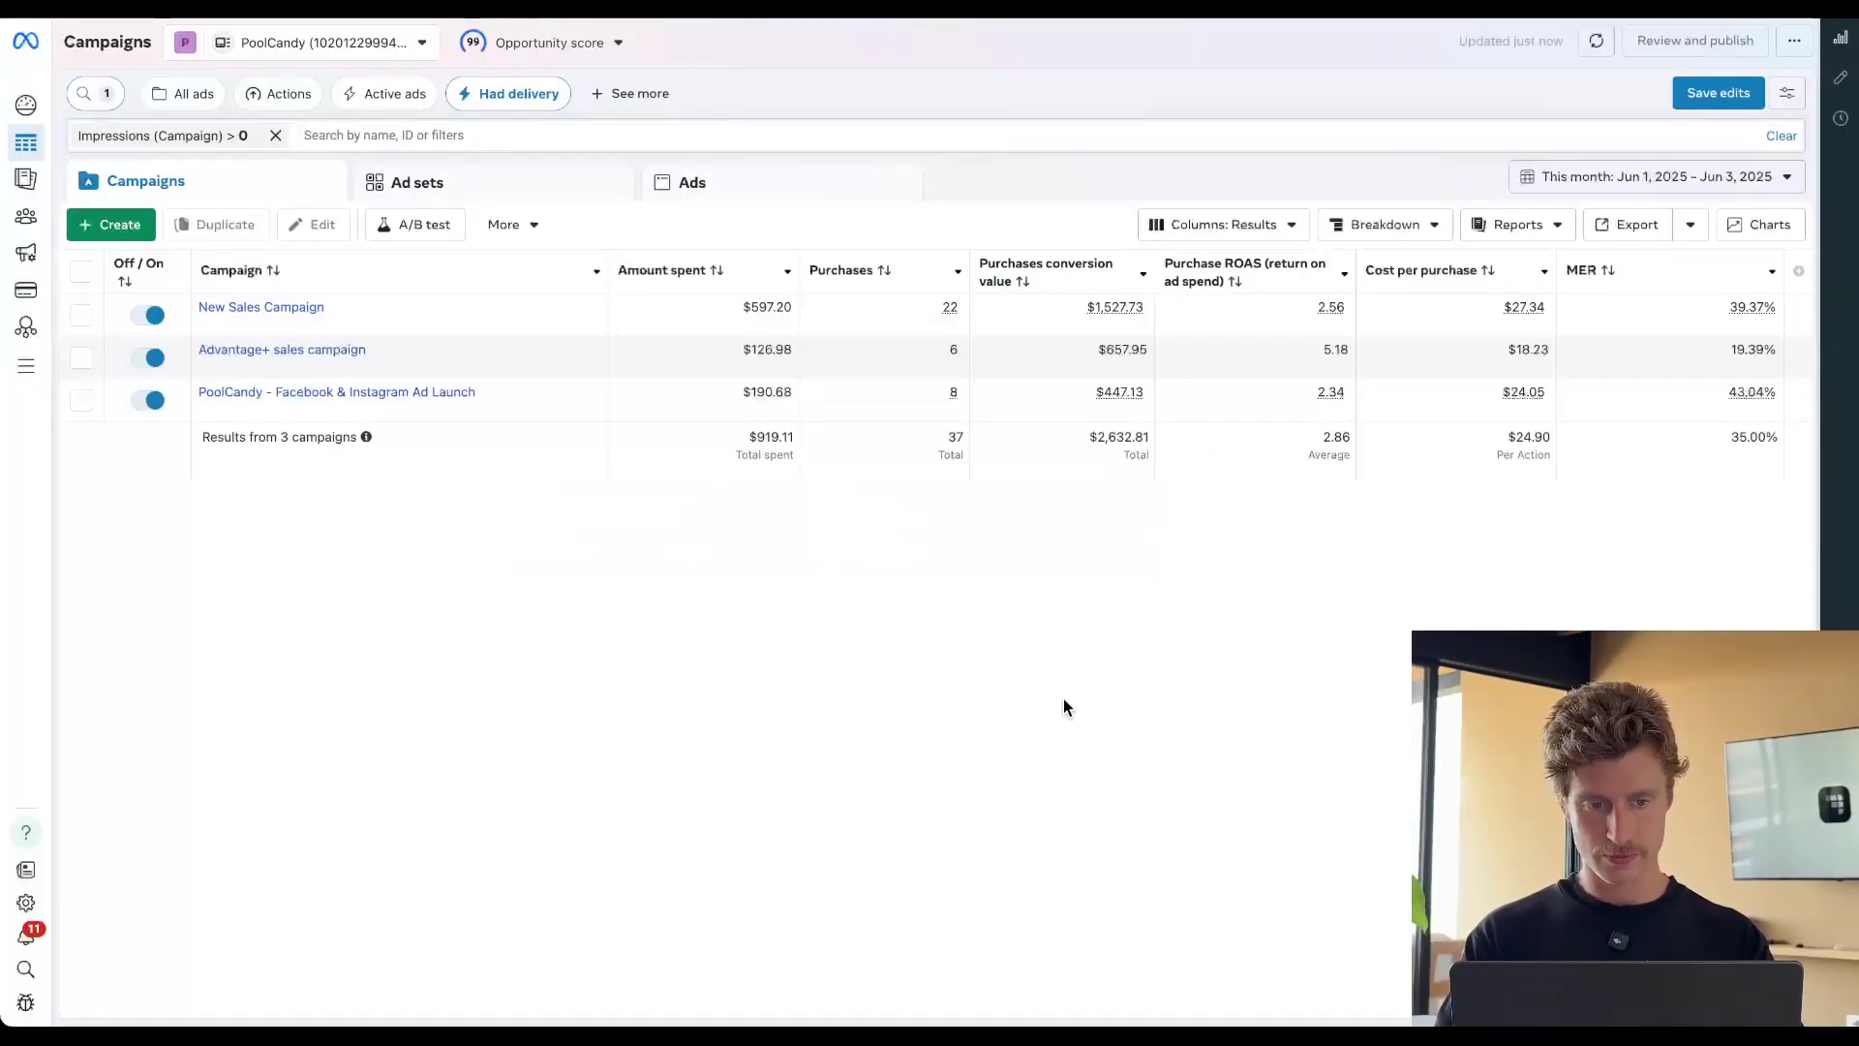
pyautogui.moveTo(683, 278)
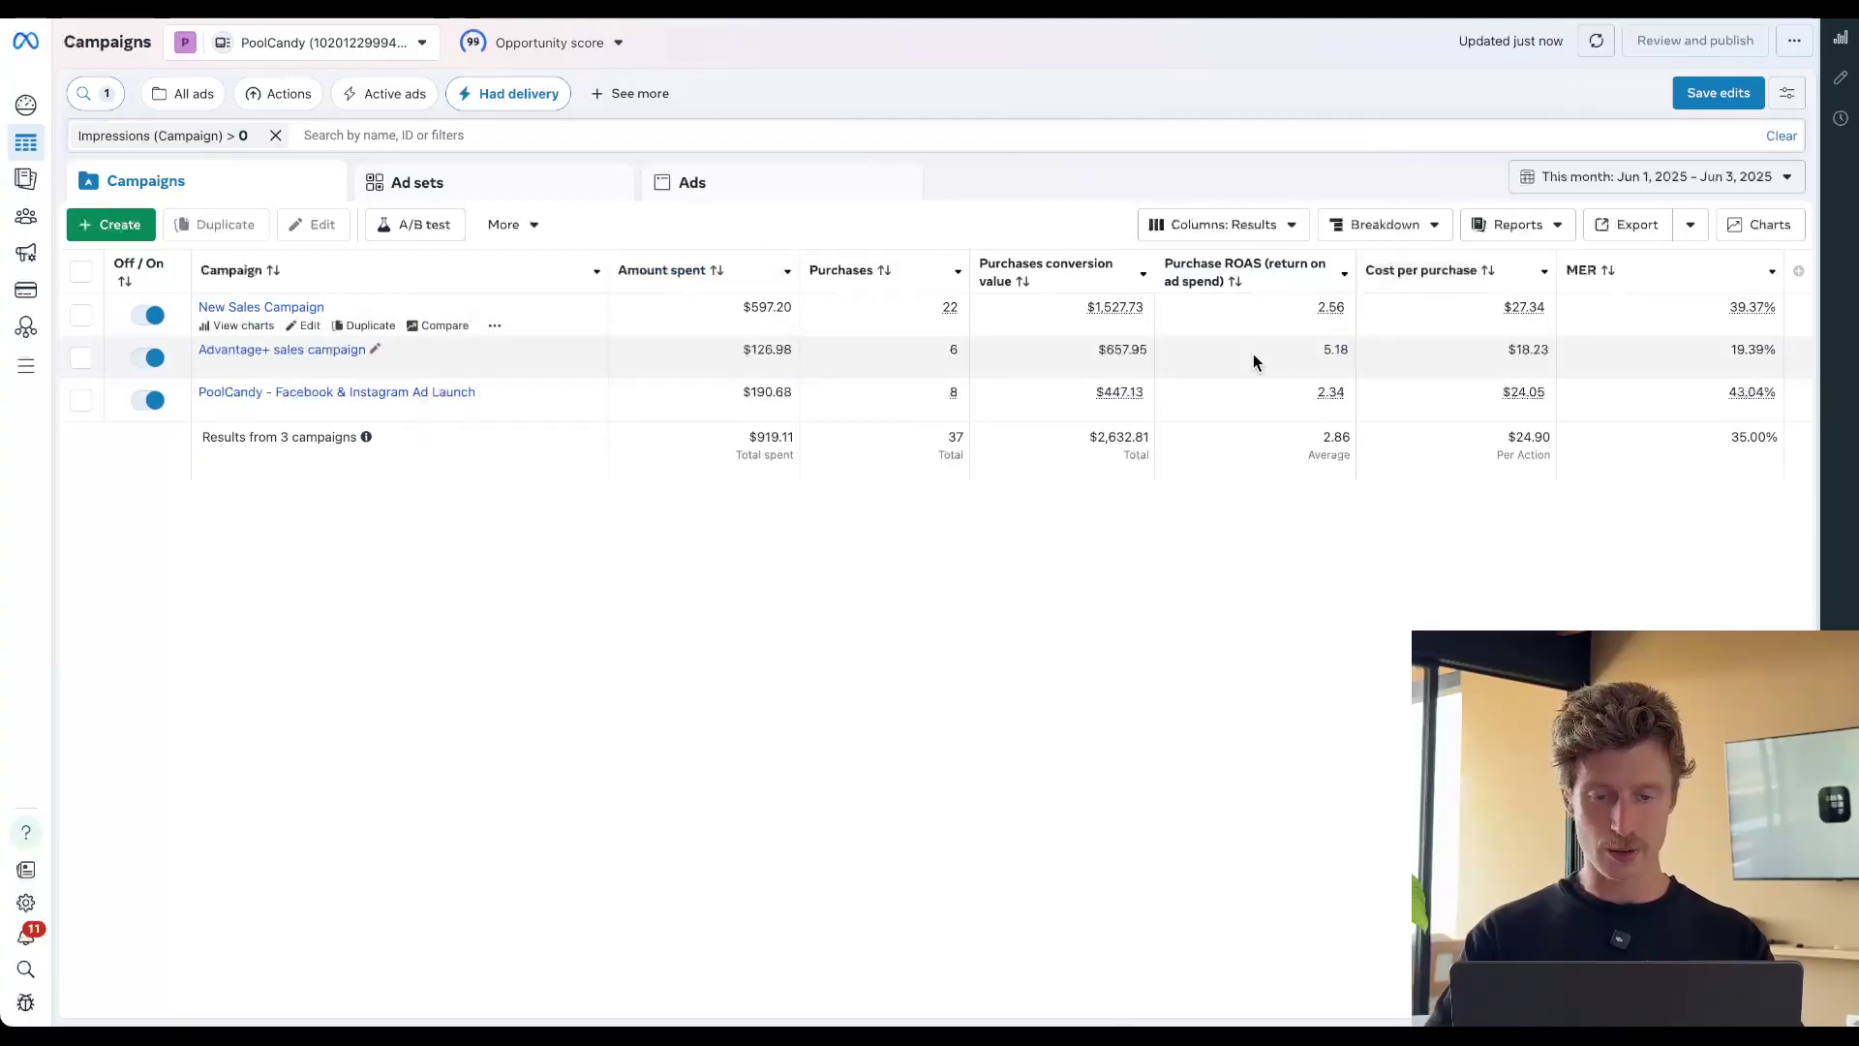
pyautogui.moveTo(852, 278)
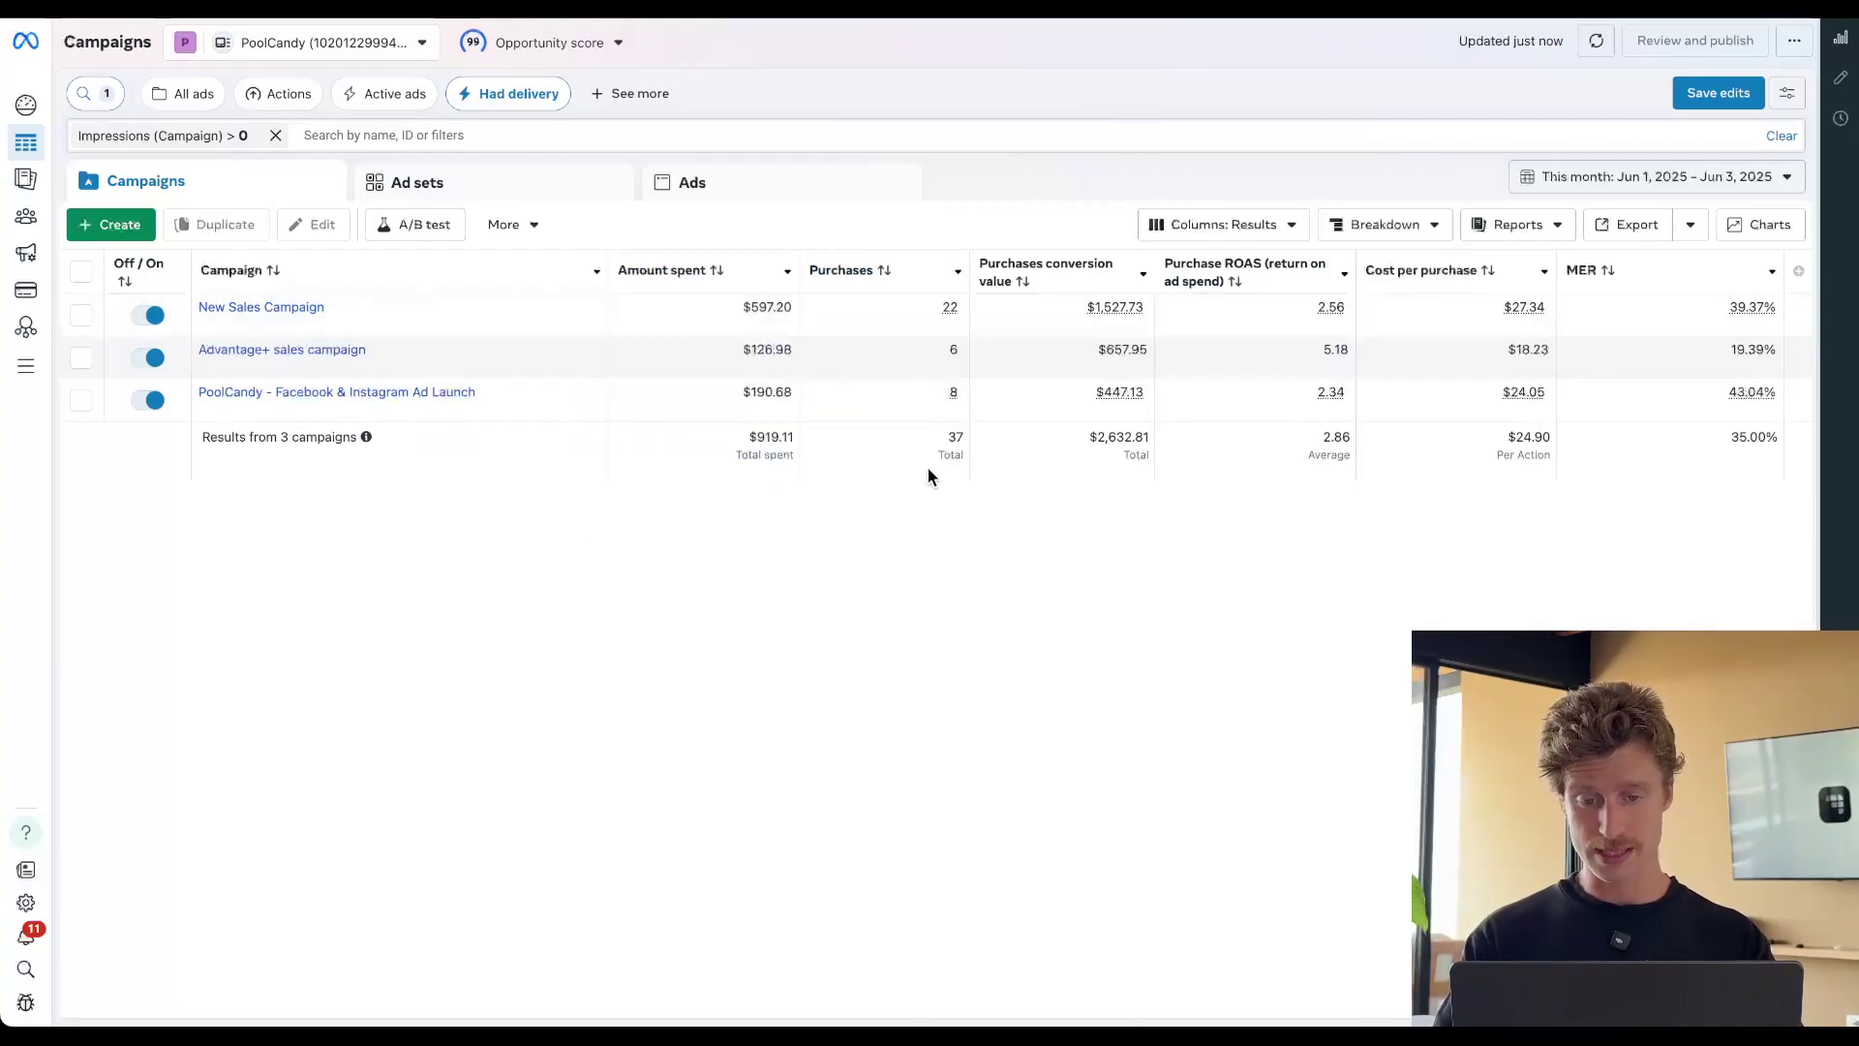
pyautogui.moveTo(1036, 271)
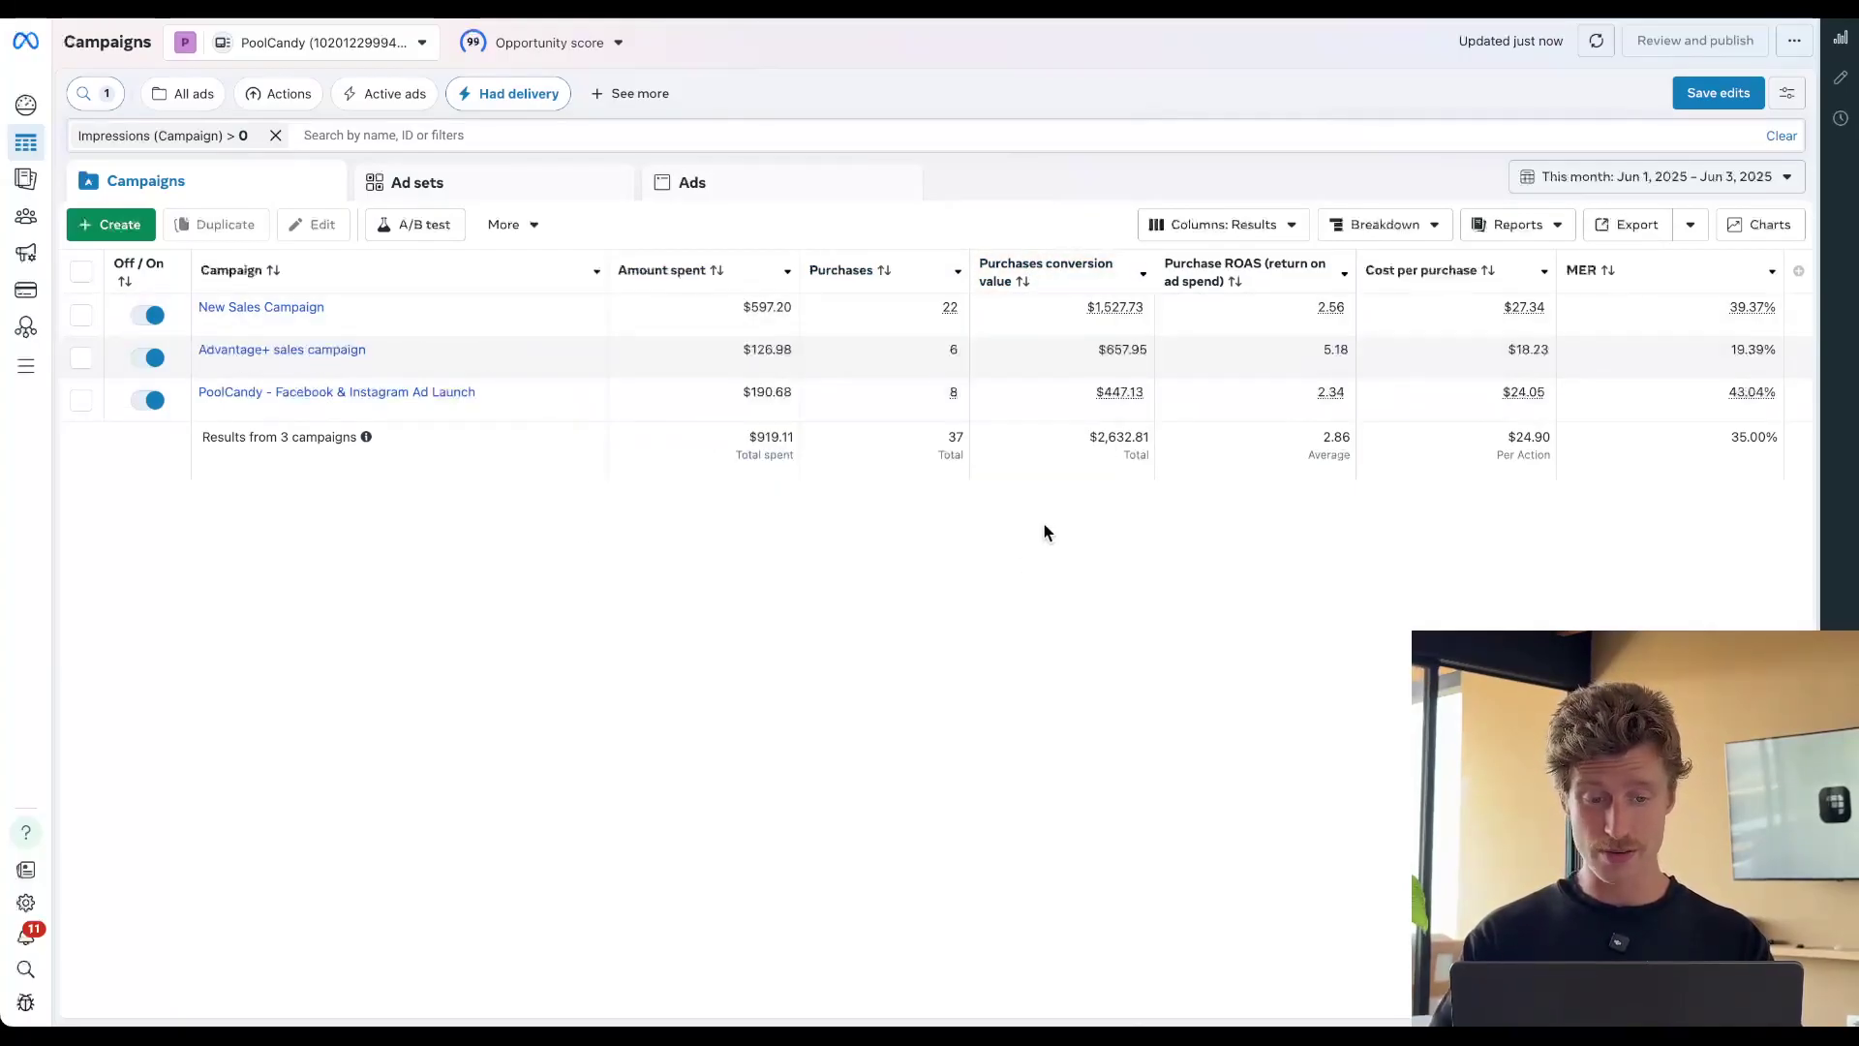
pyautogui.moveTo(1211, 291)
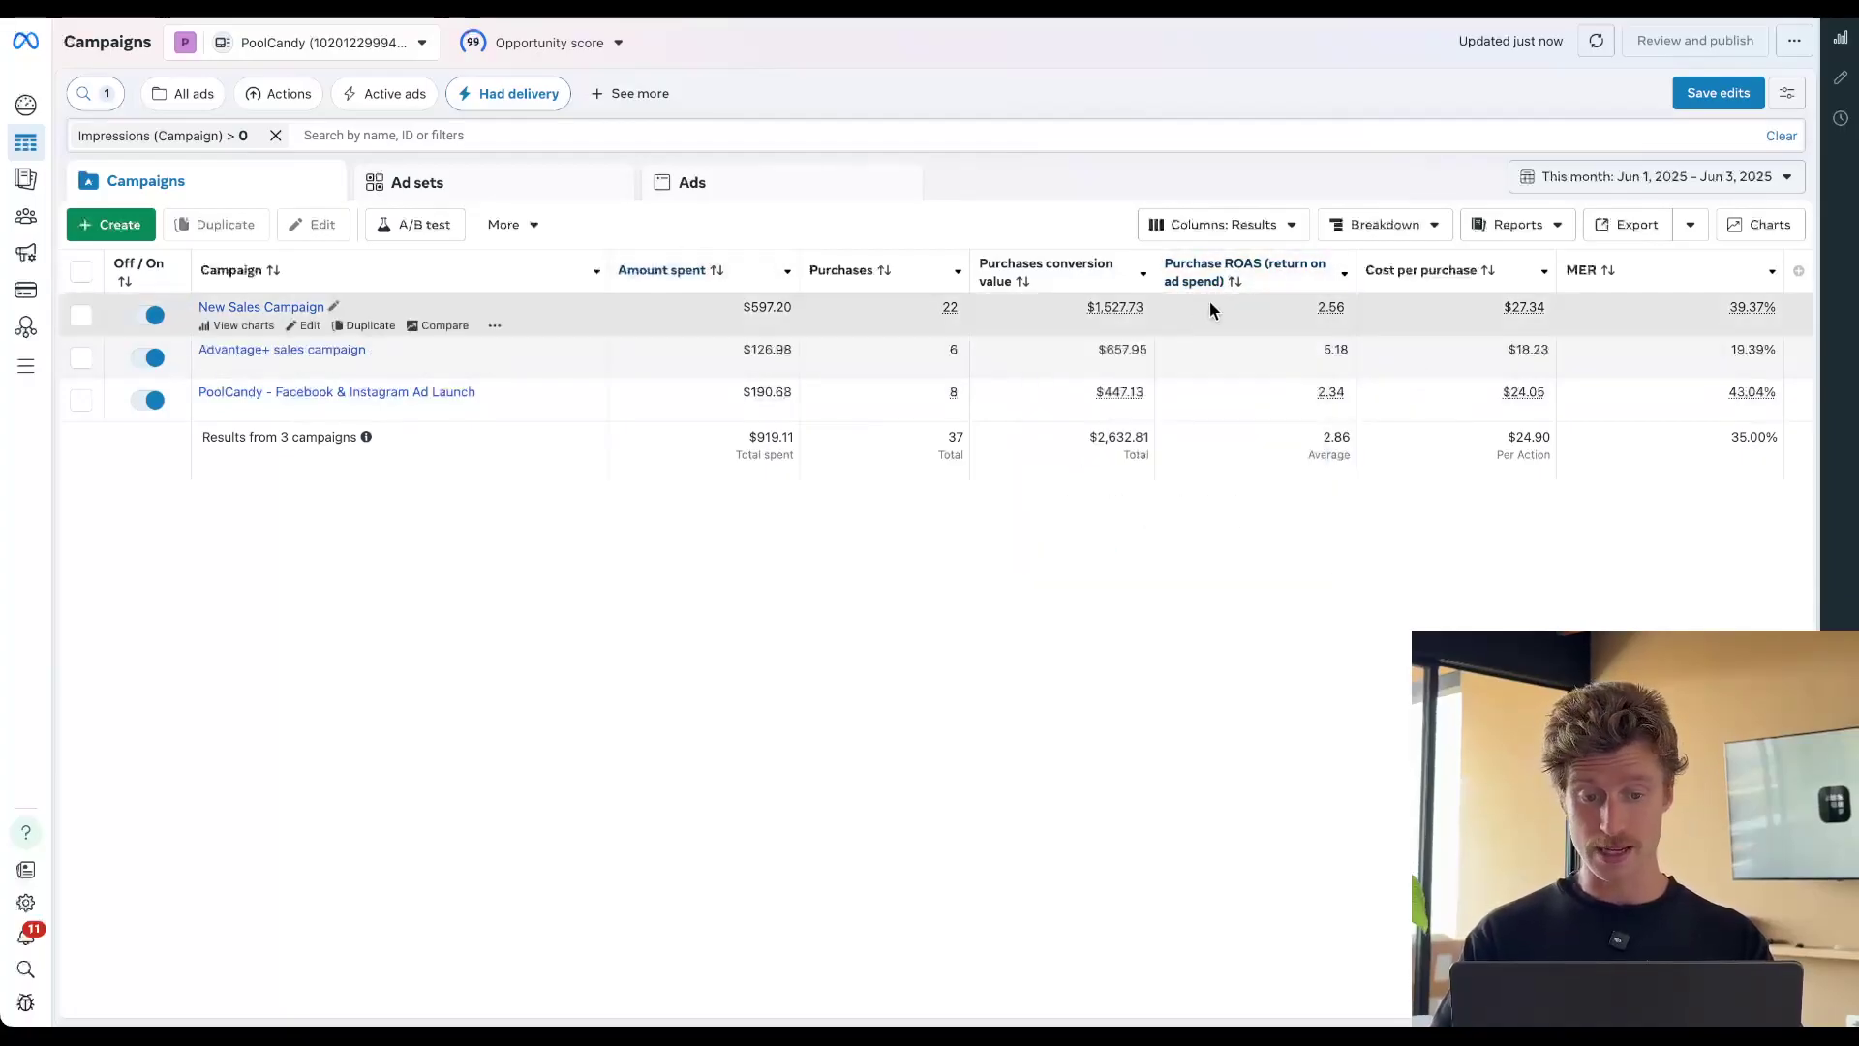
# Select New Sales Campaign ($597.20 spent, 22 purchases, 39.37% MER) in the Results table
pyautogui.click(1323, 308)
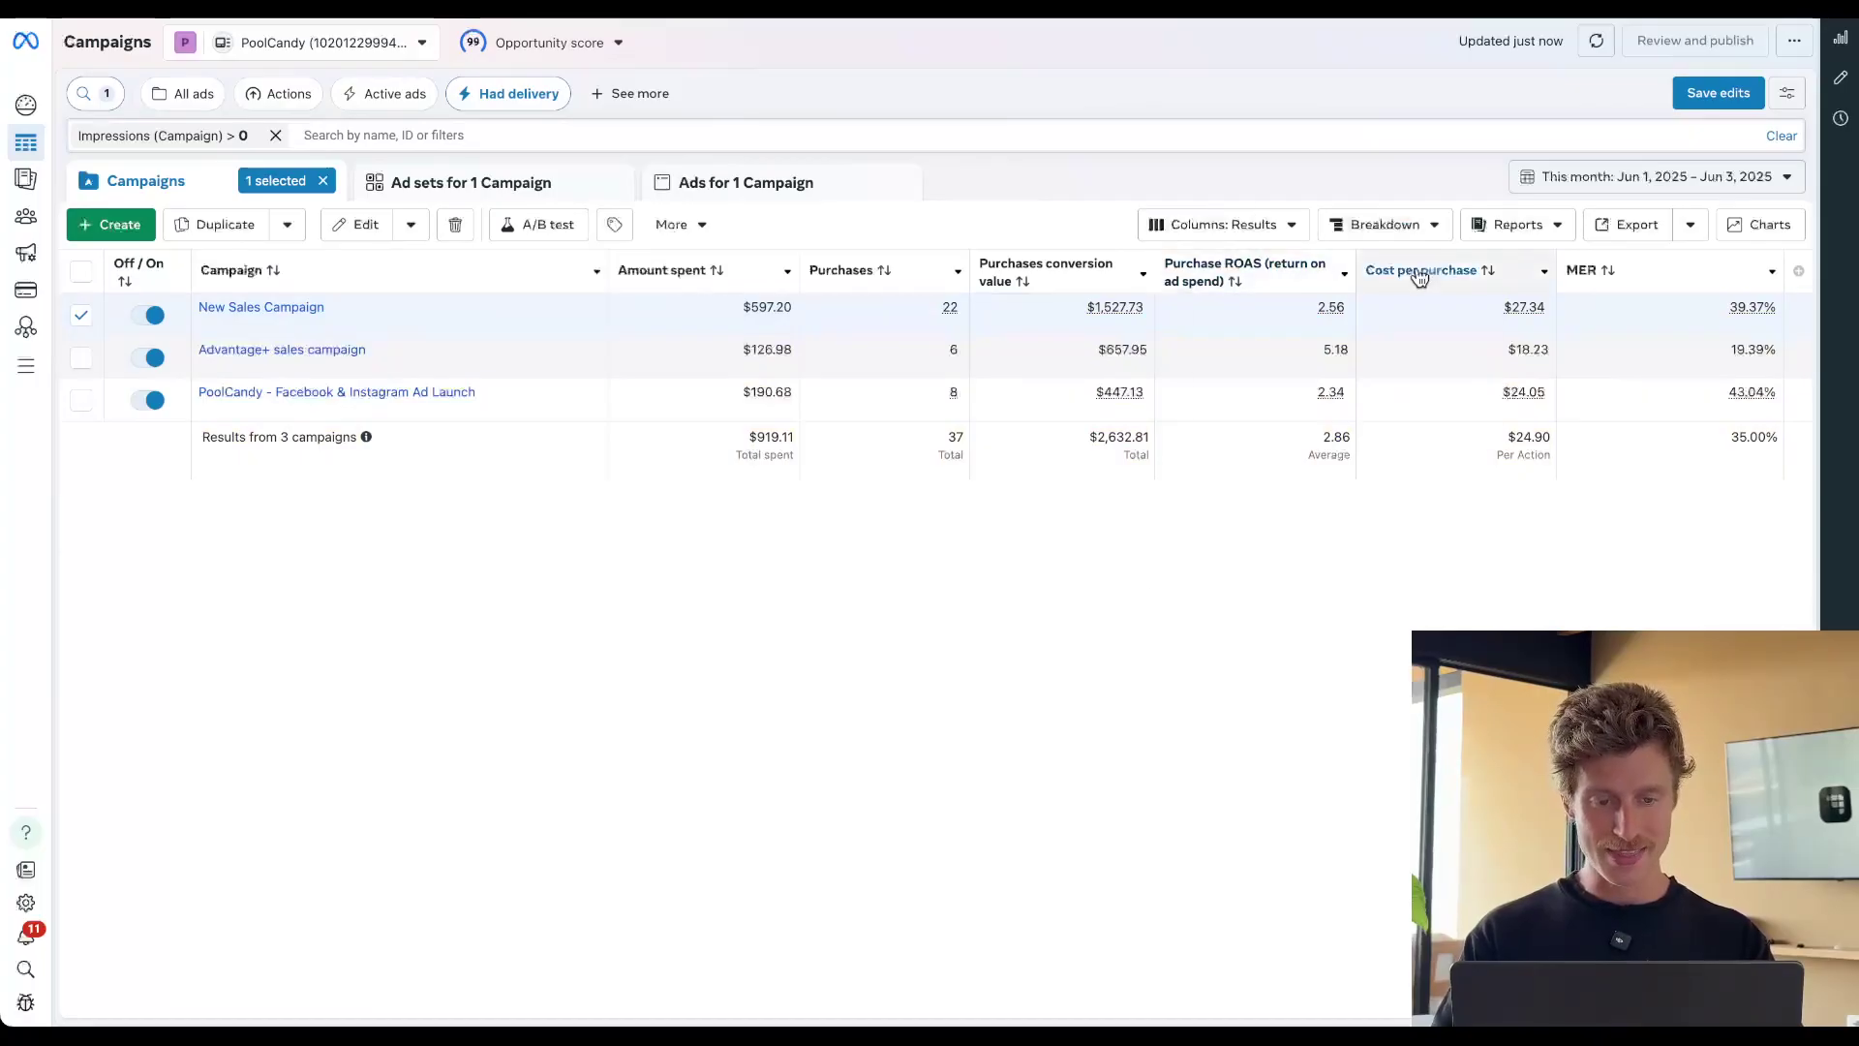
pyautogui.moveTo(1420, 278)
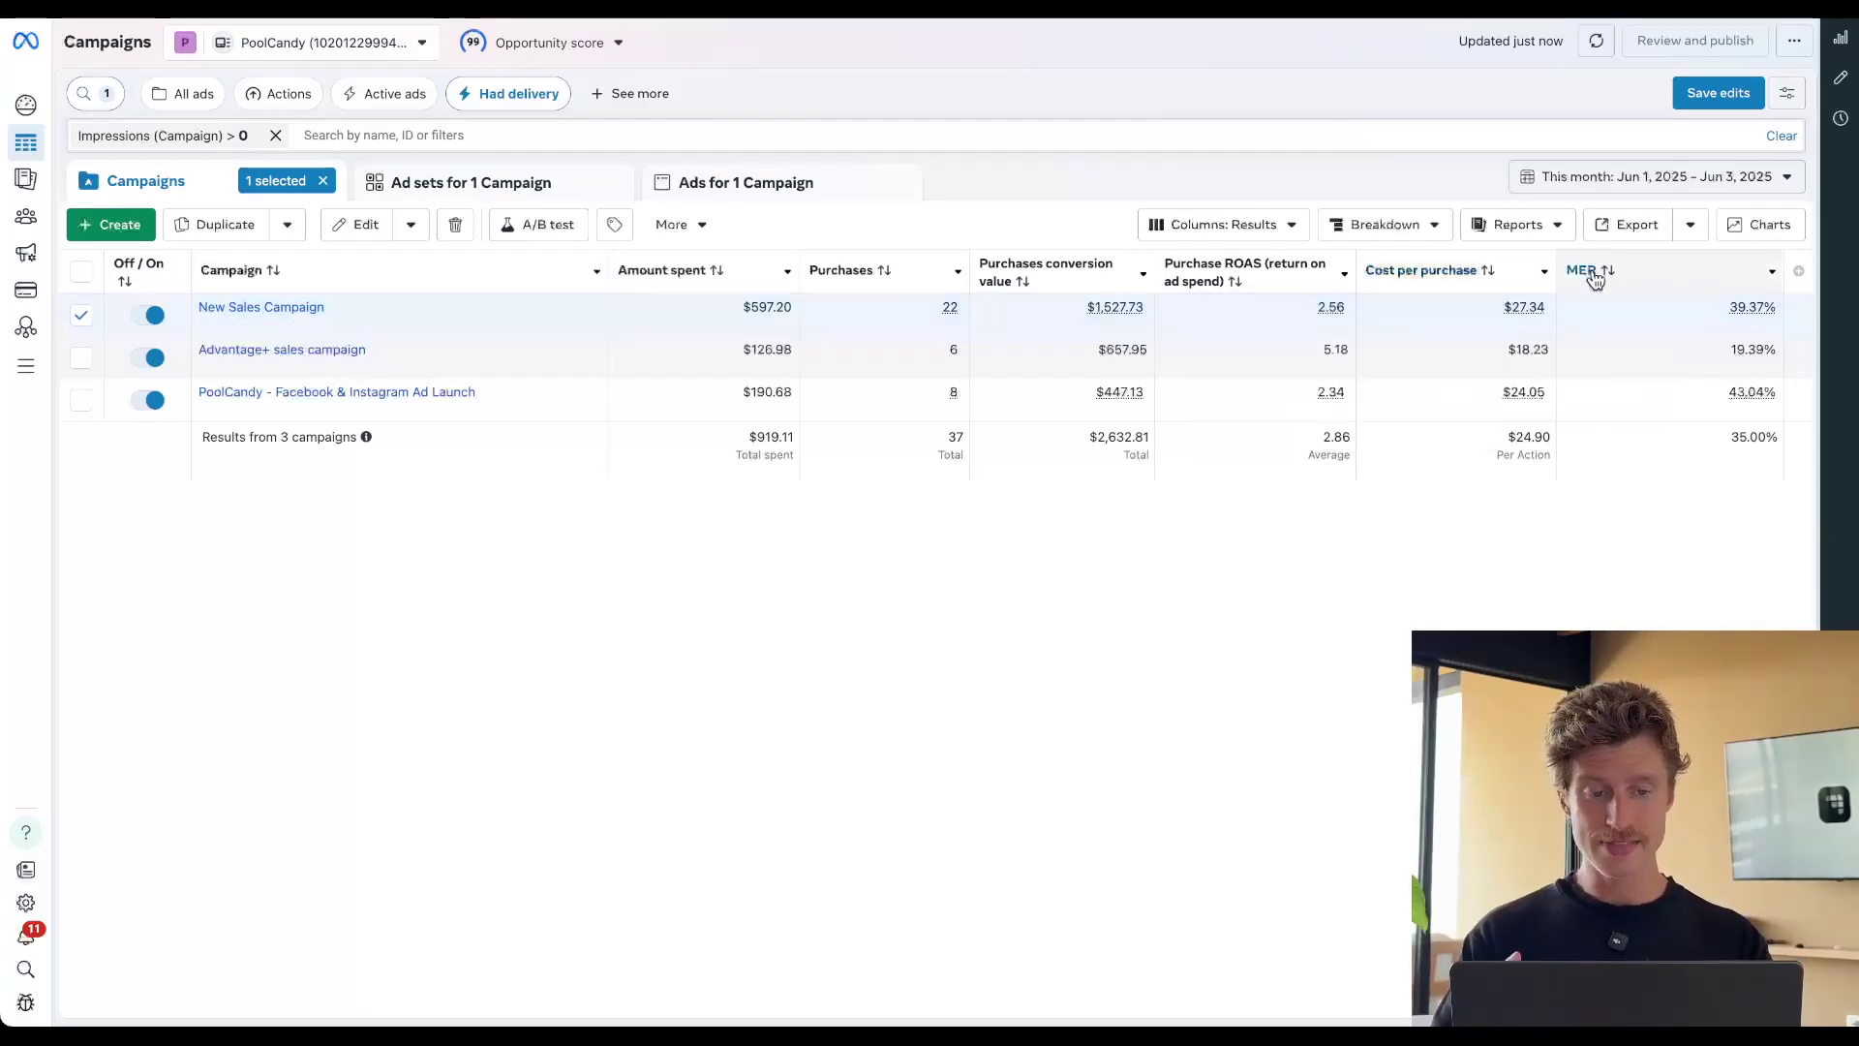
pyautogui.moveTo(1594, 280)
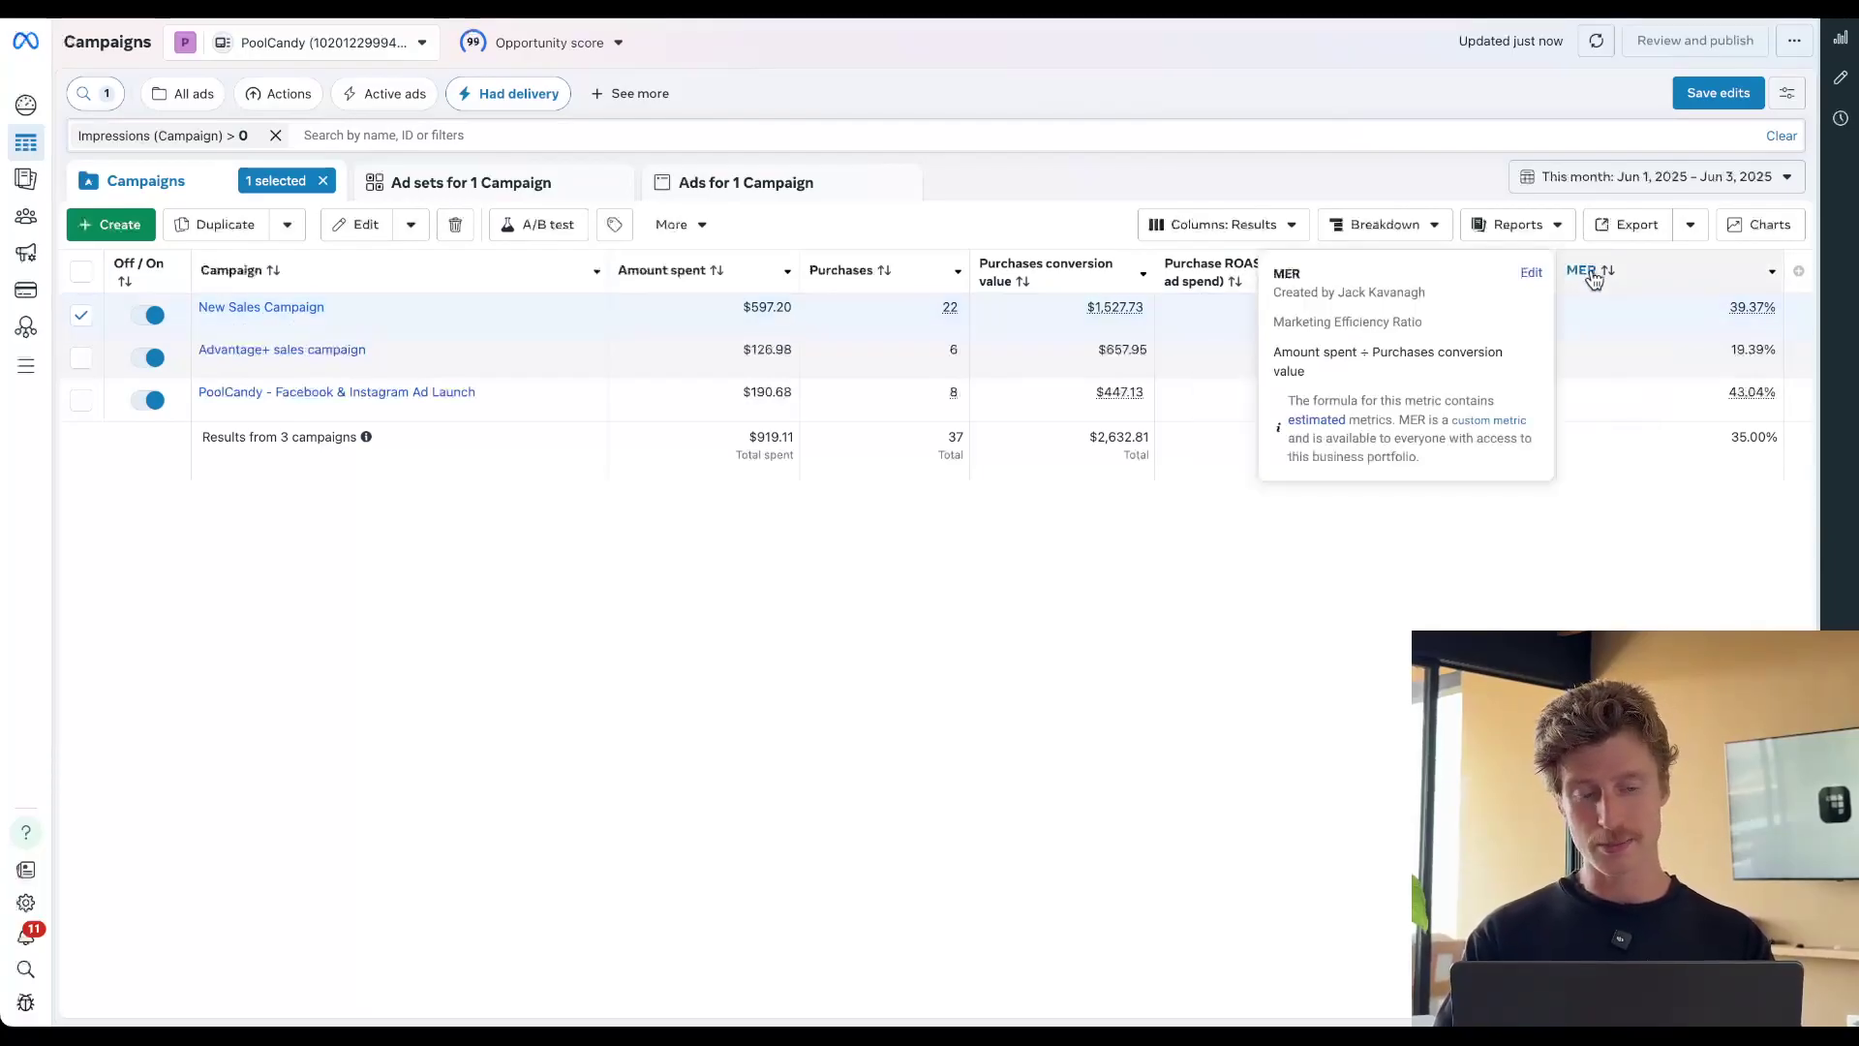
pyautogui.moveTo(1047, 269)
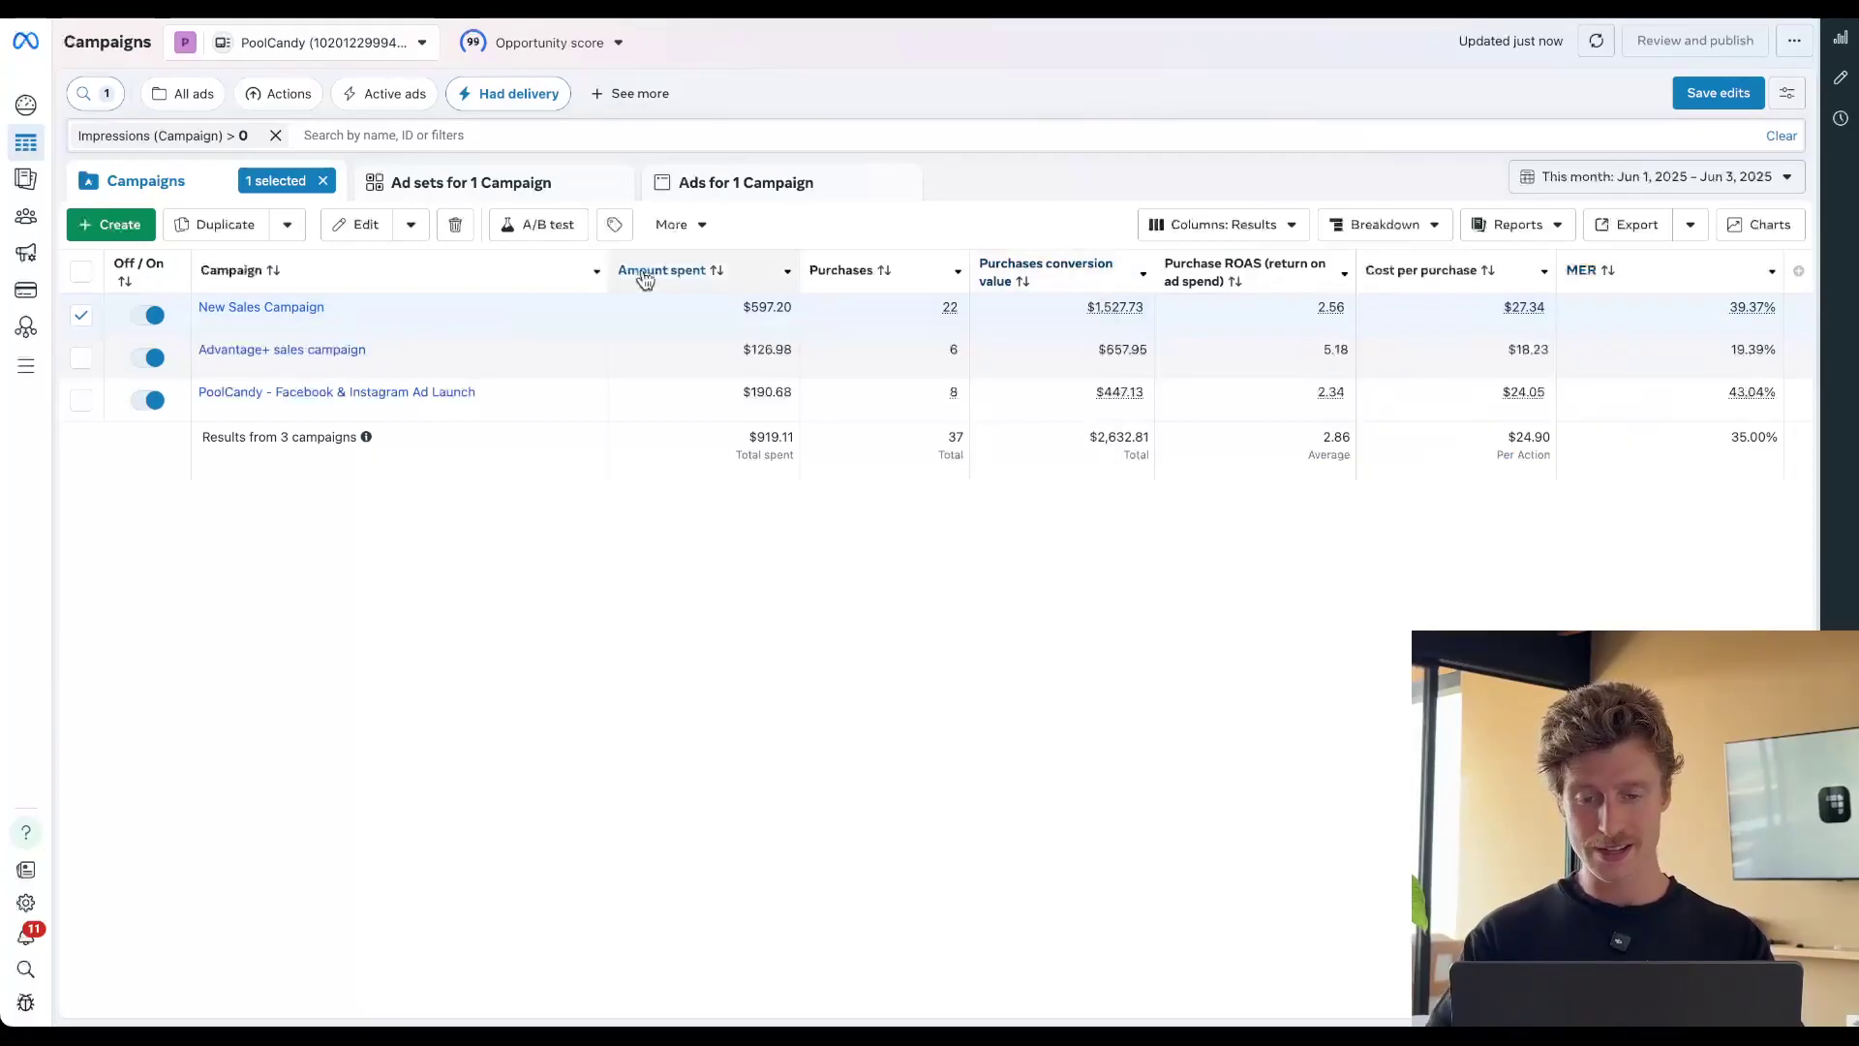
pyautogui.moveTo(623, 271)
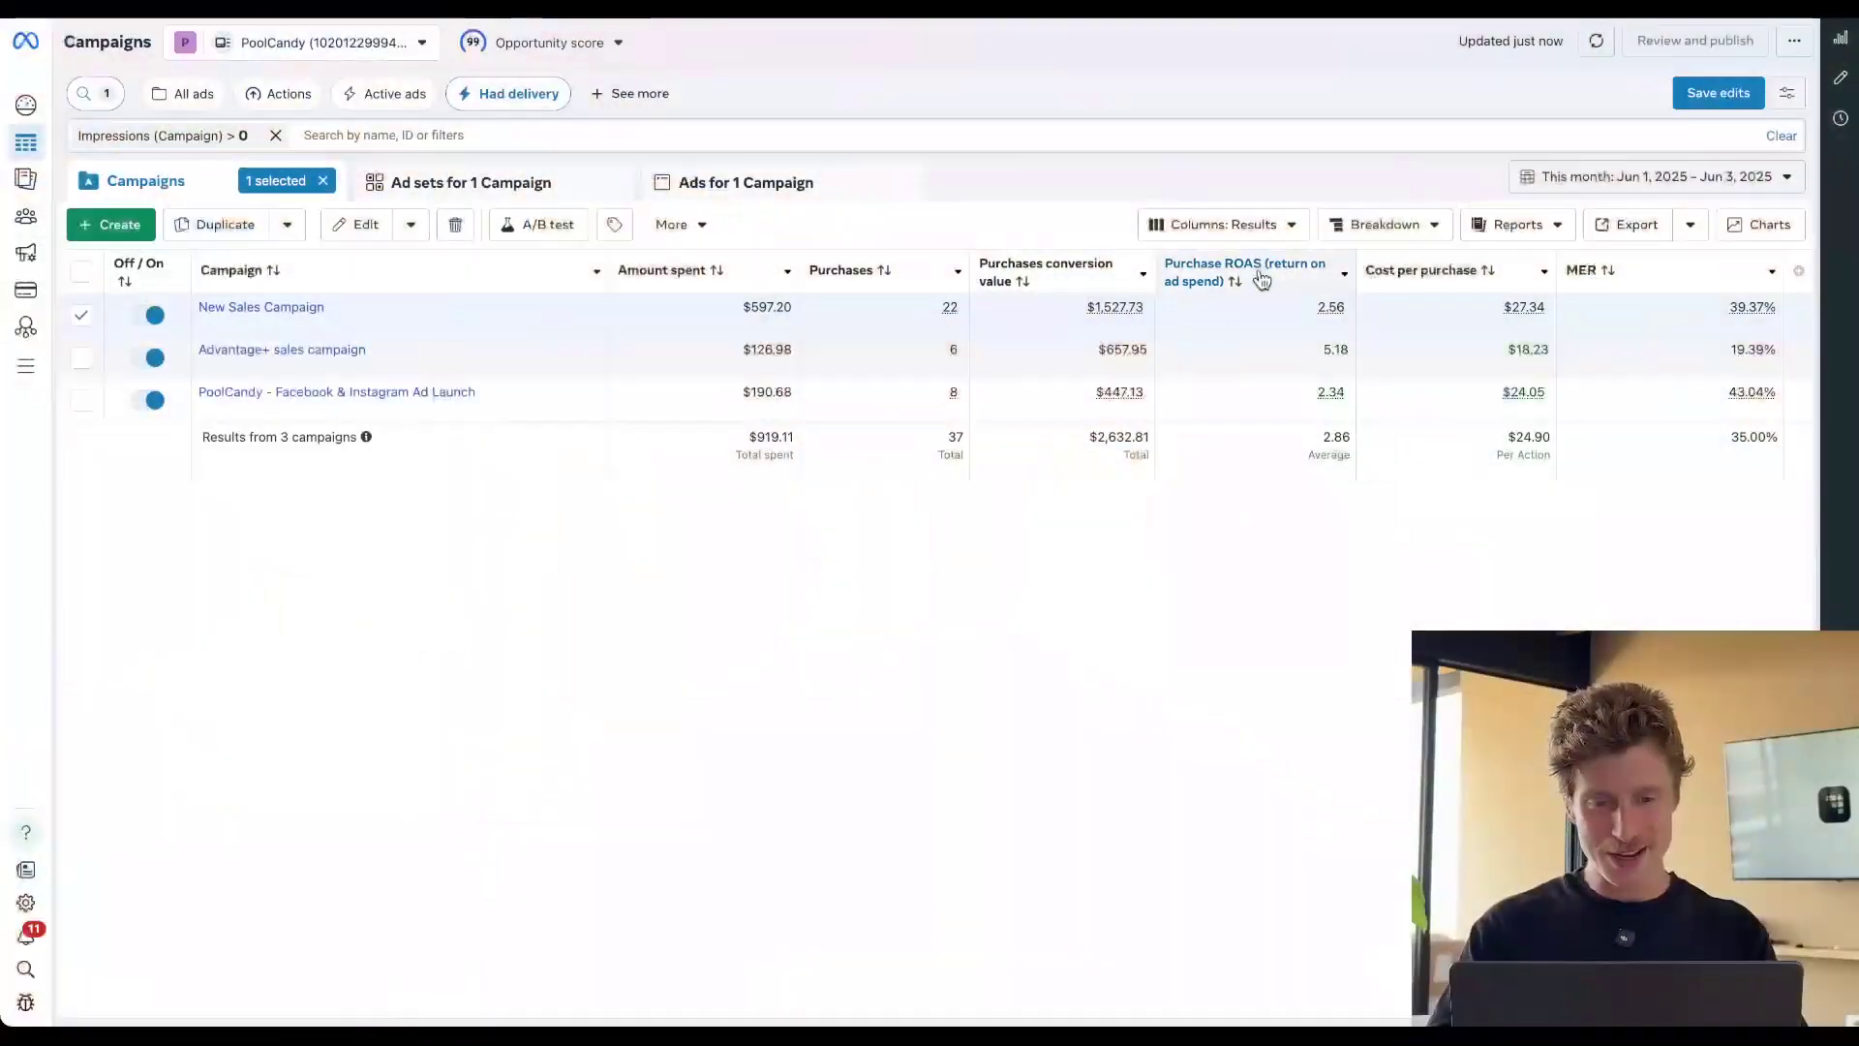
# Switch the table to the Analyzer preset and reopen the column preset list
pyautogui.click(1232, 224)
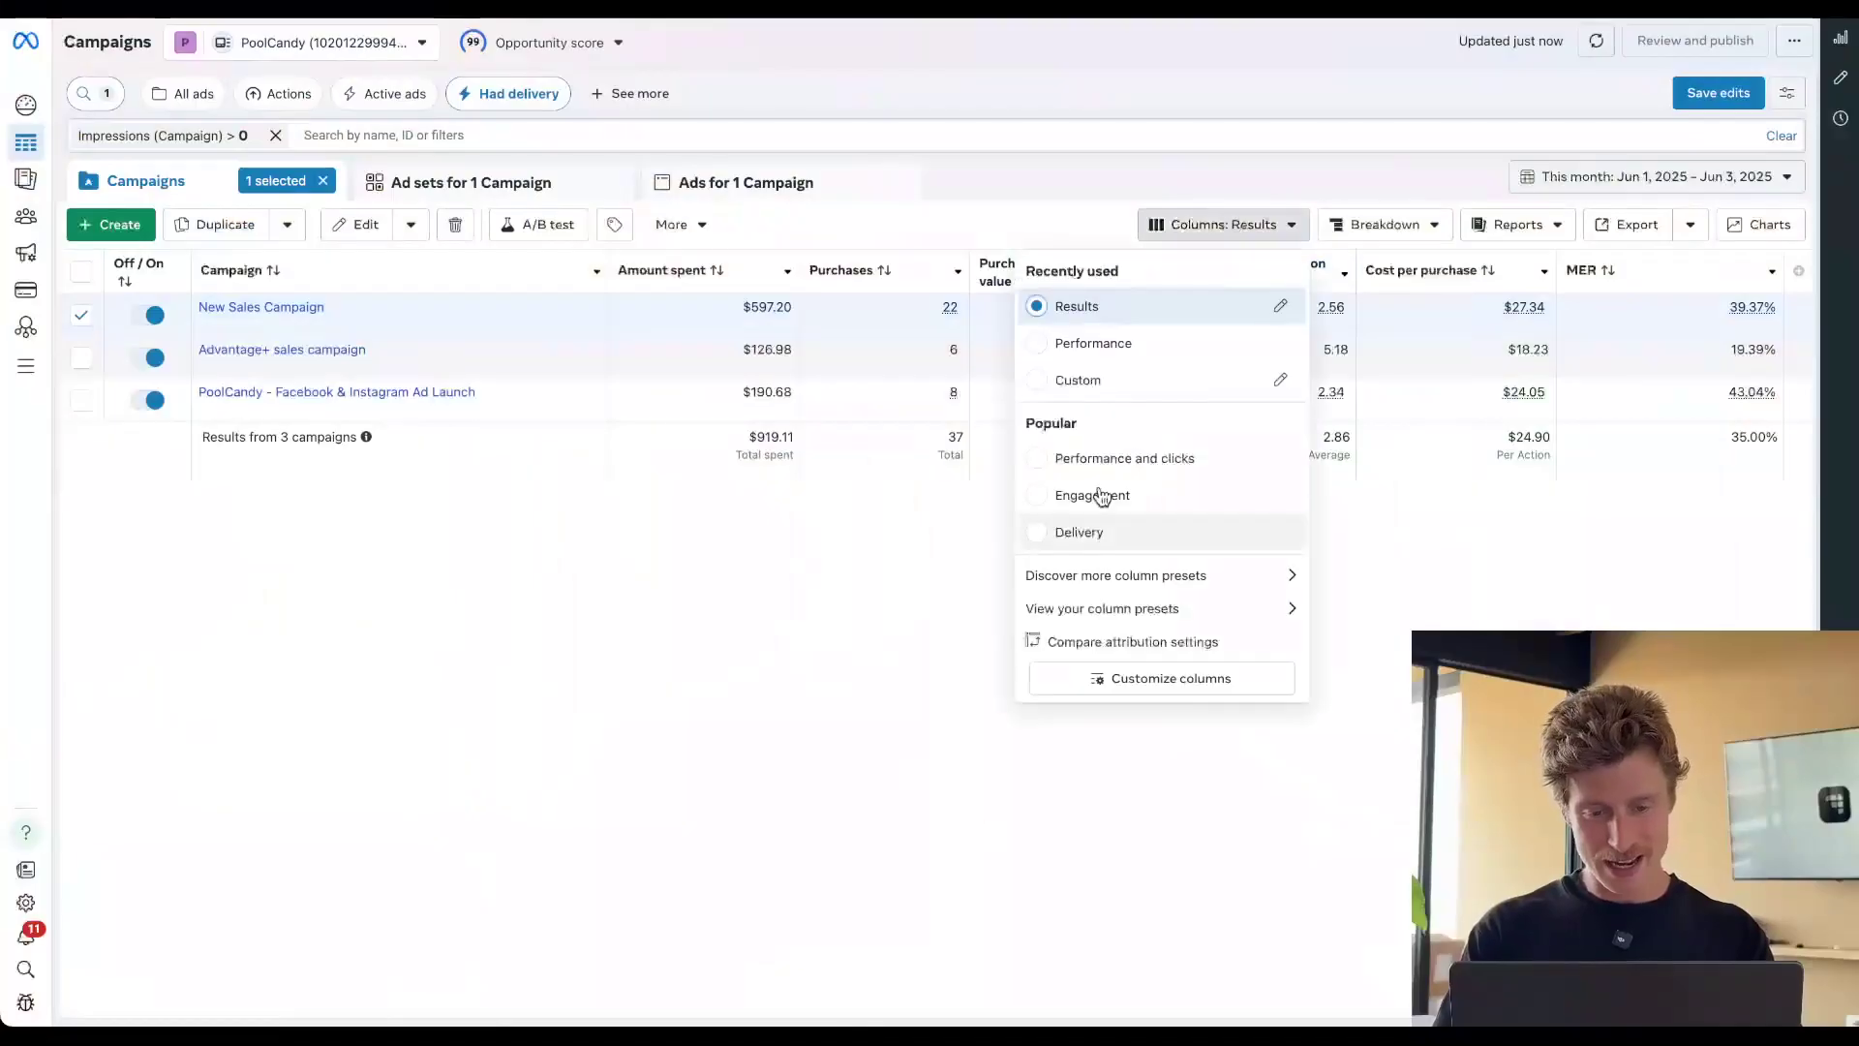
pyautogui.click(1044, 610)
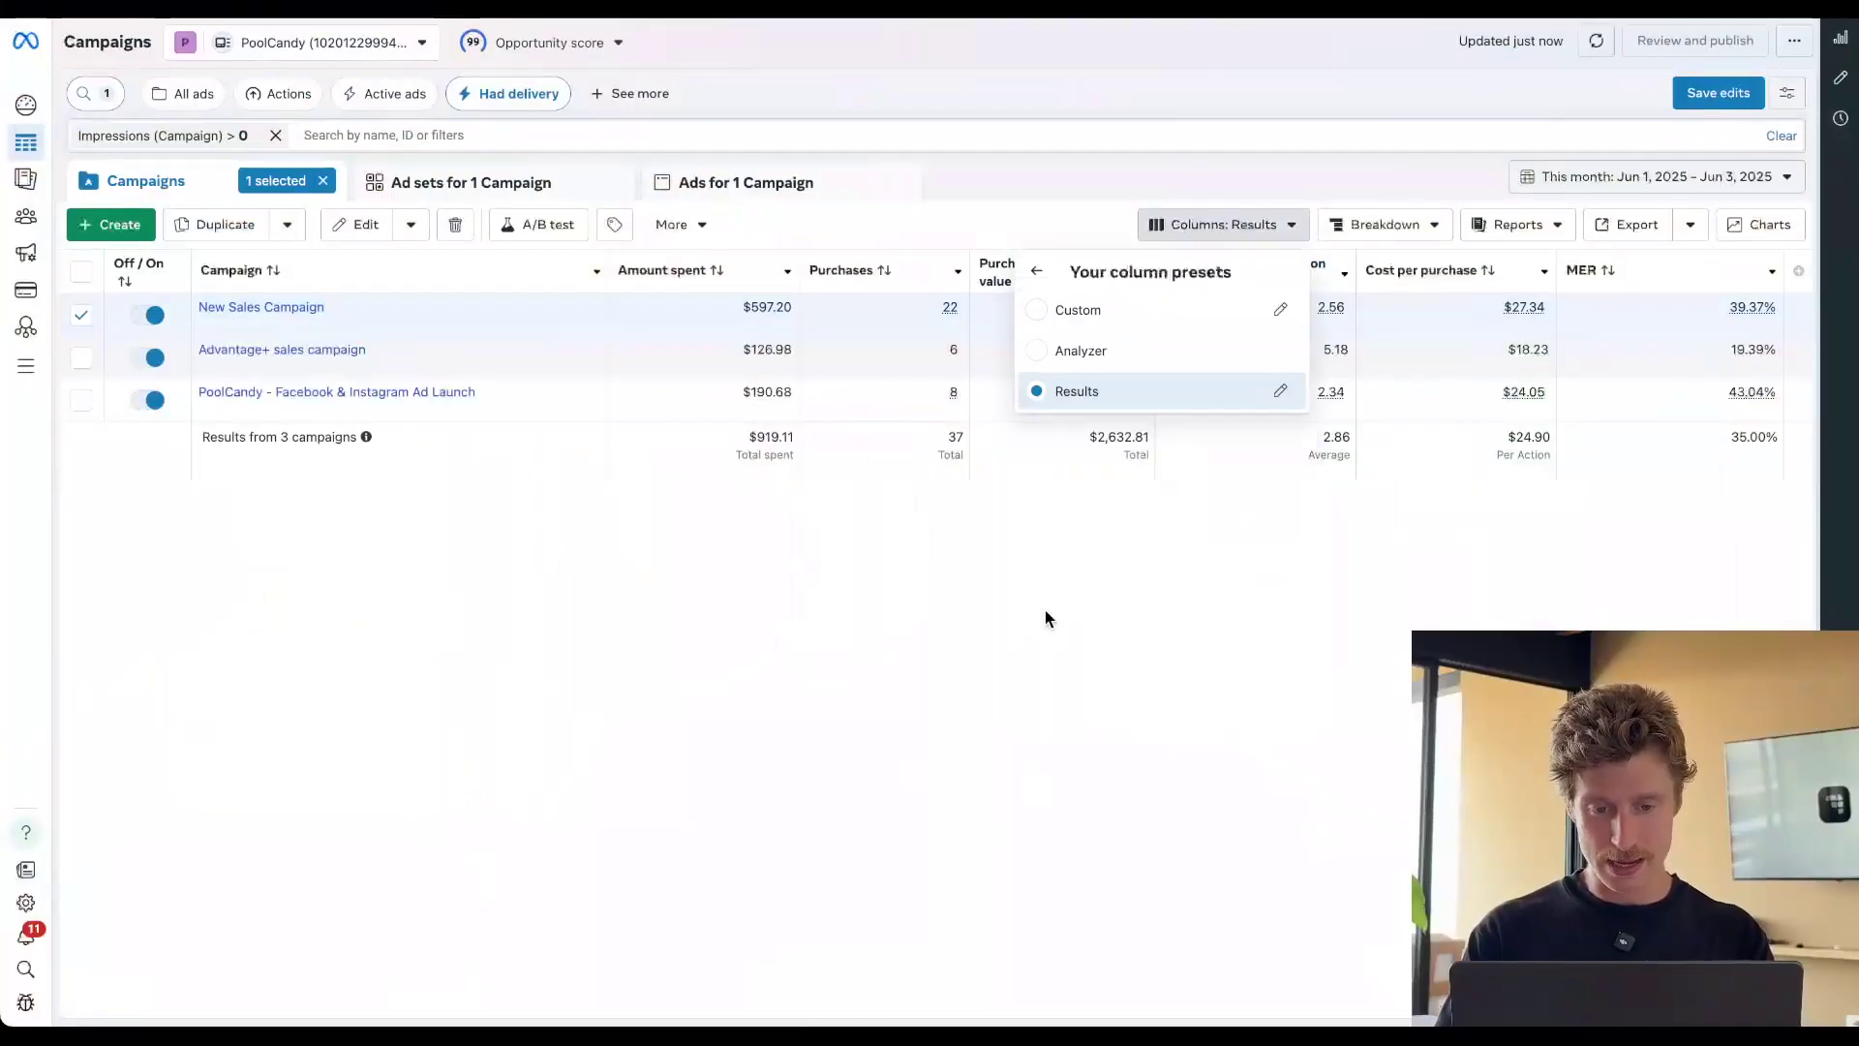
pyautogui.click(1156, 351)
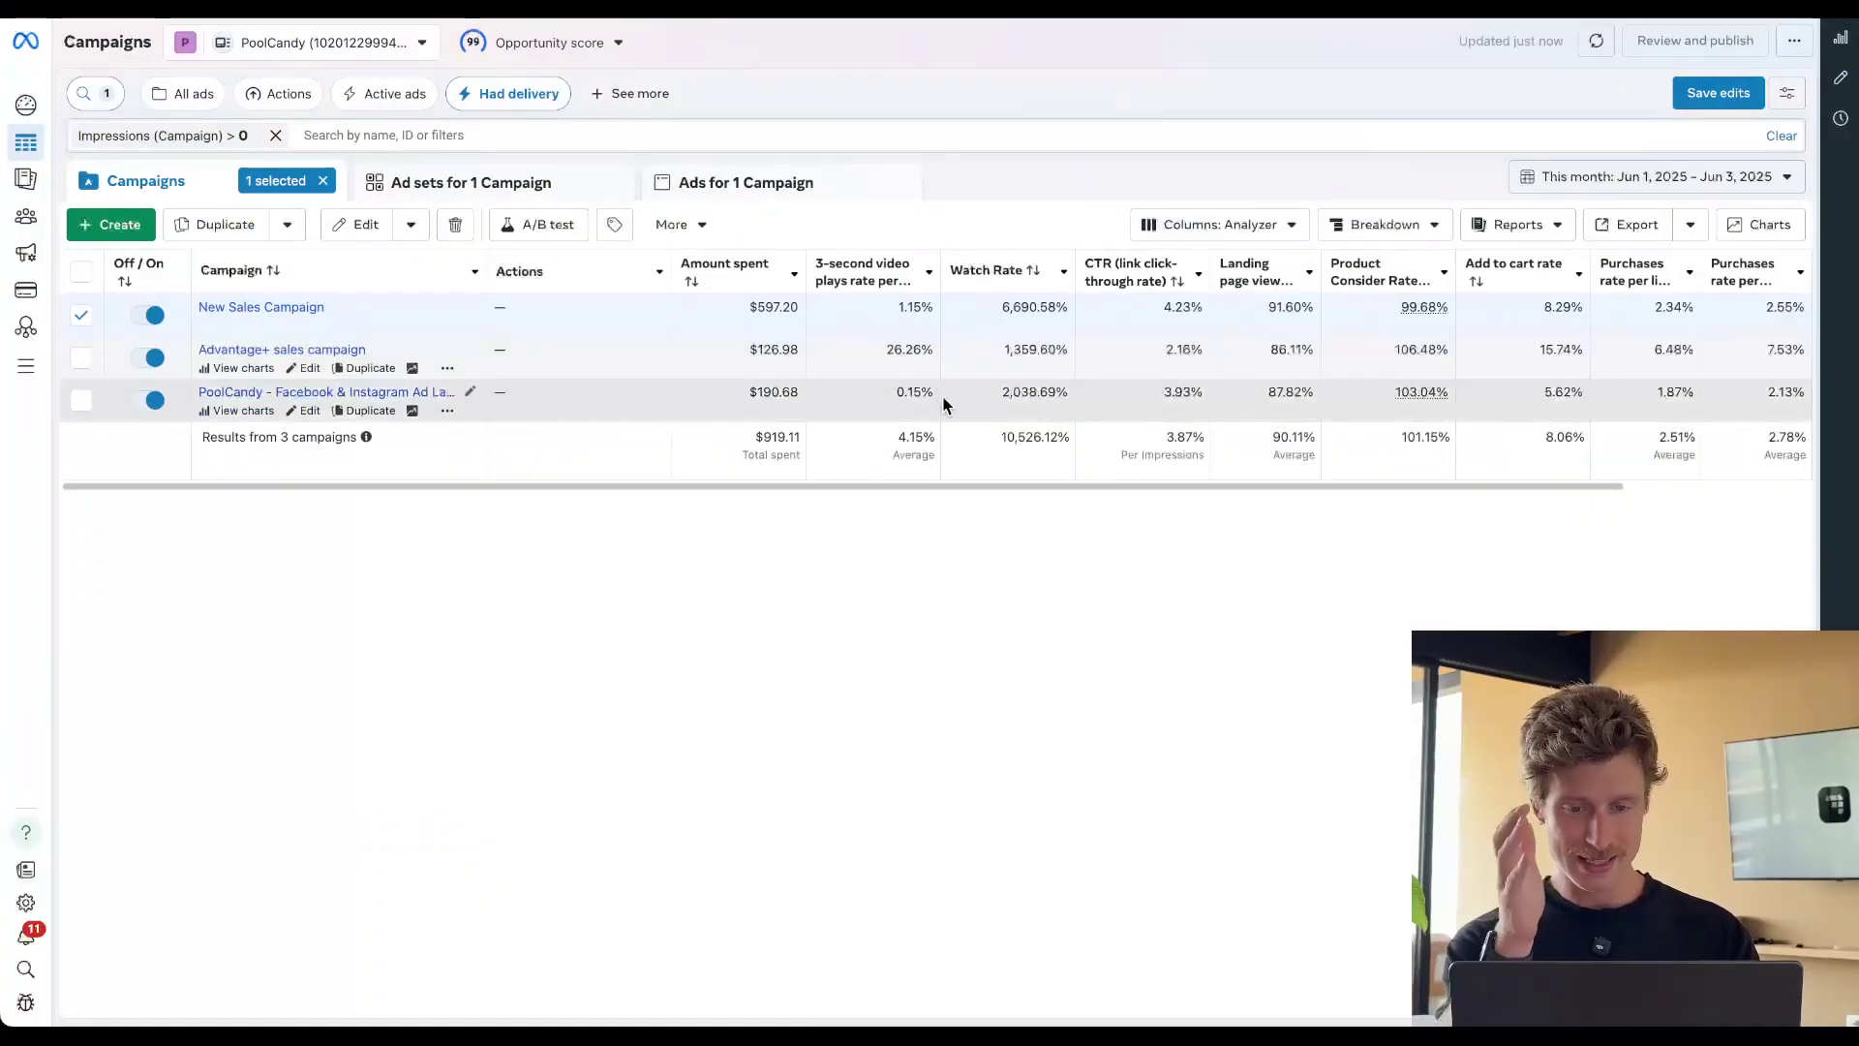
pyautogui.moveTo(857, 284)
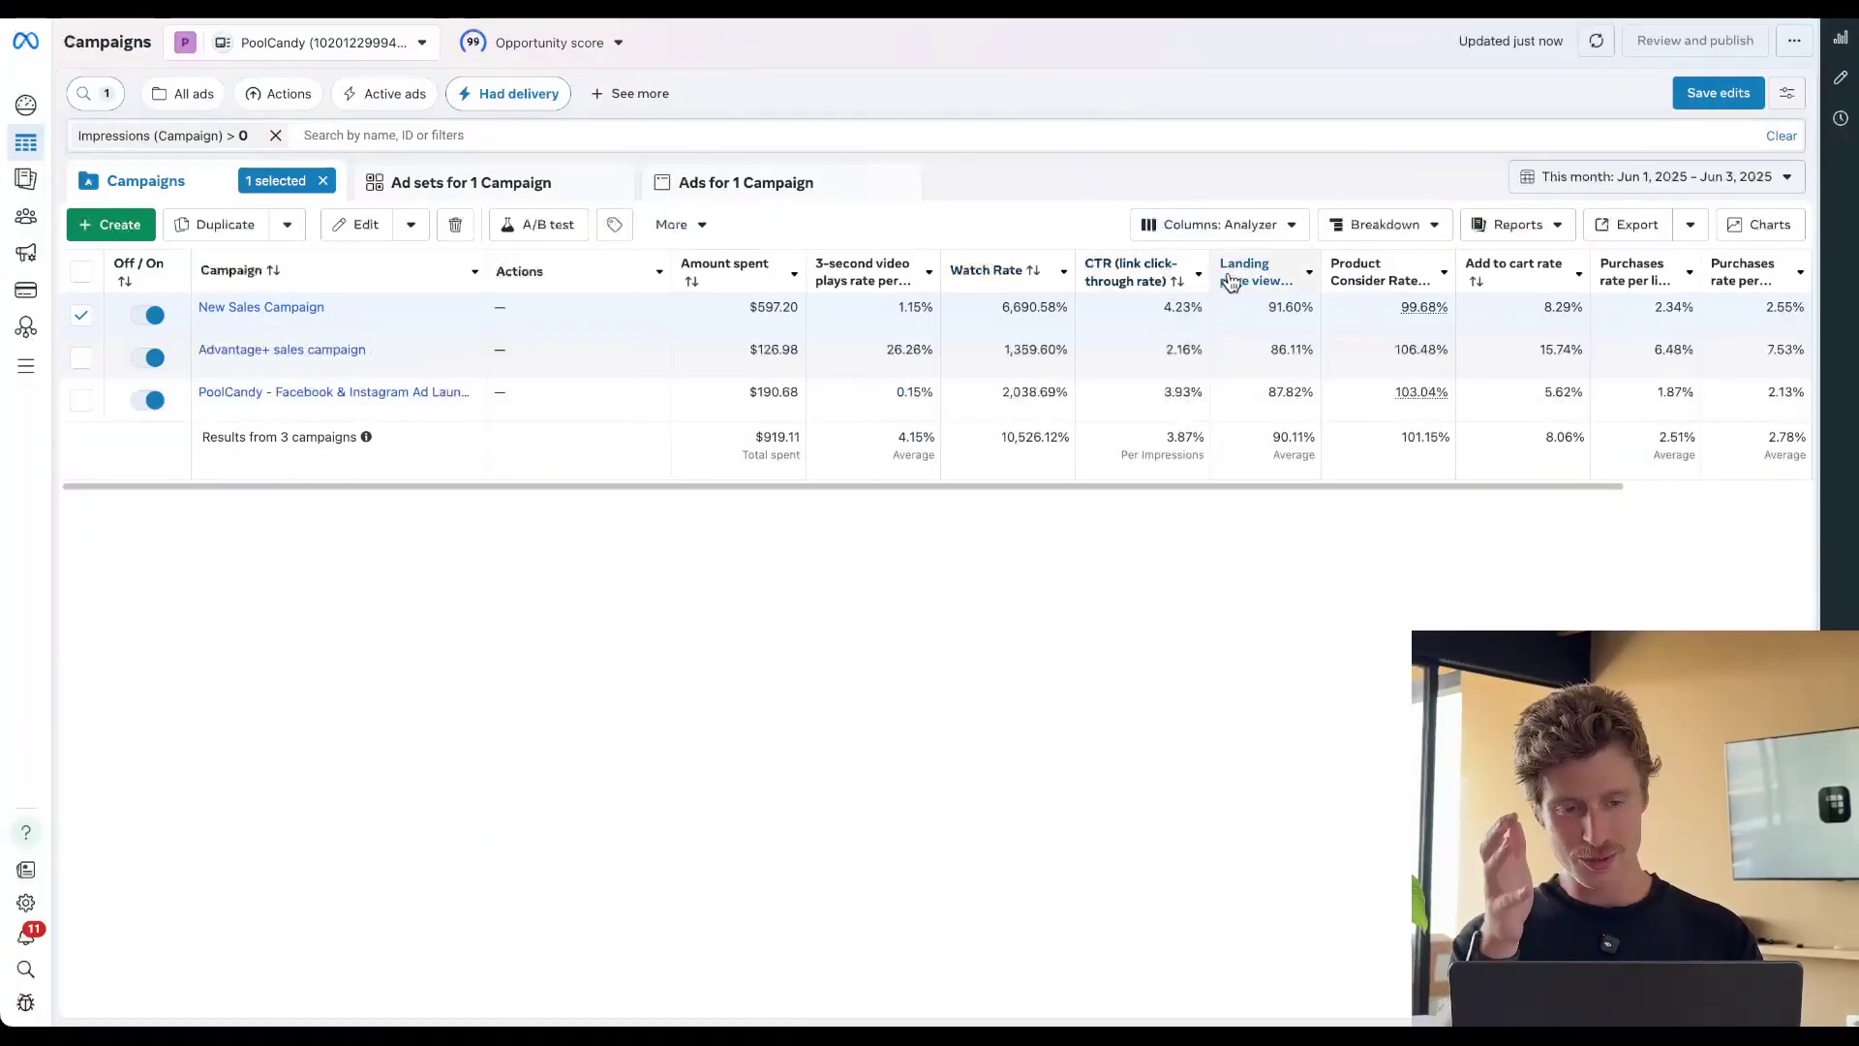
pyautogui.moveTo(1241, 285)
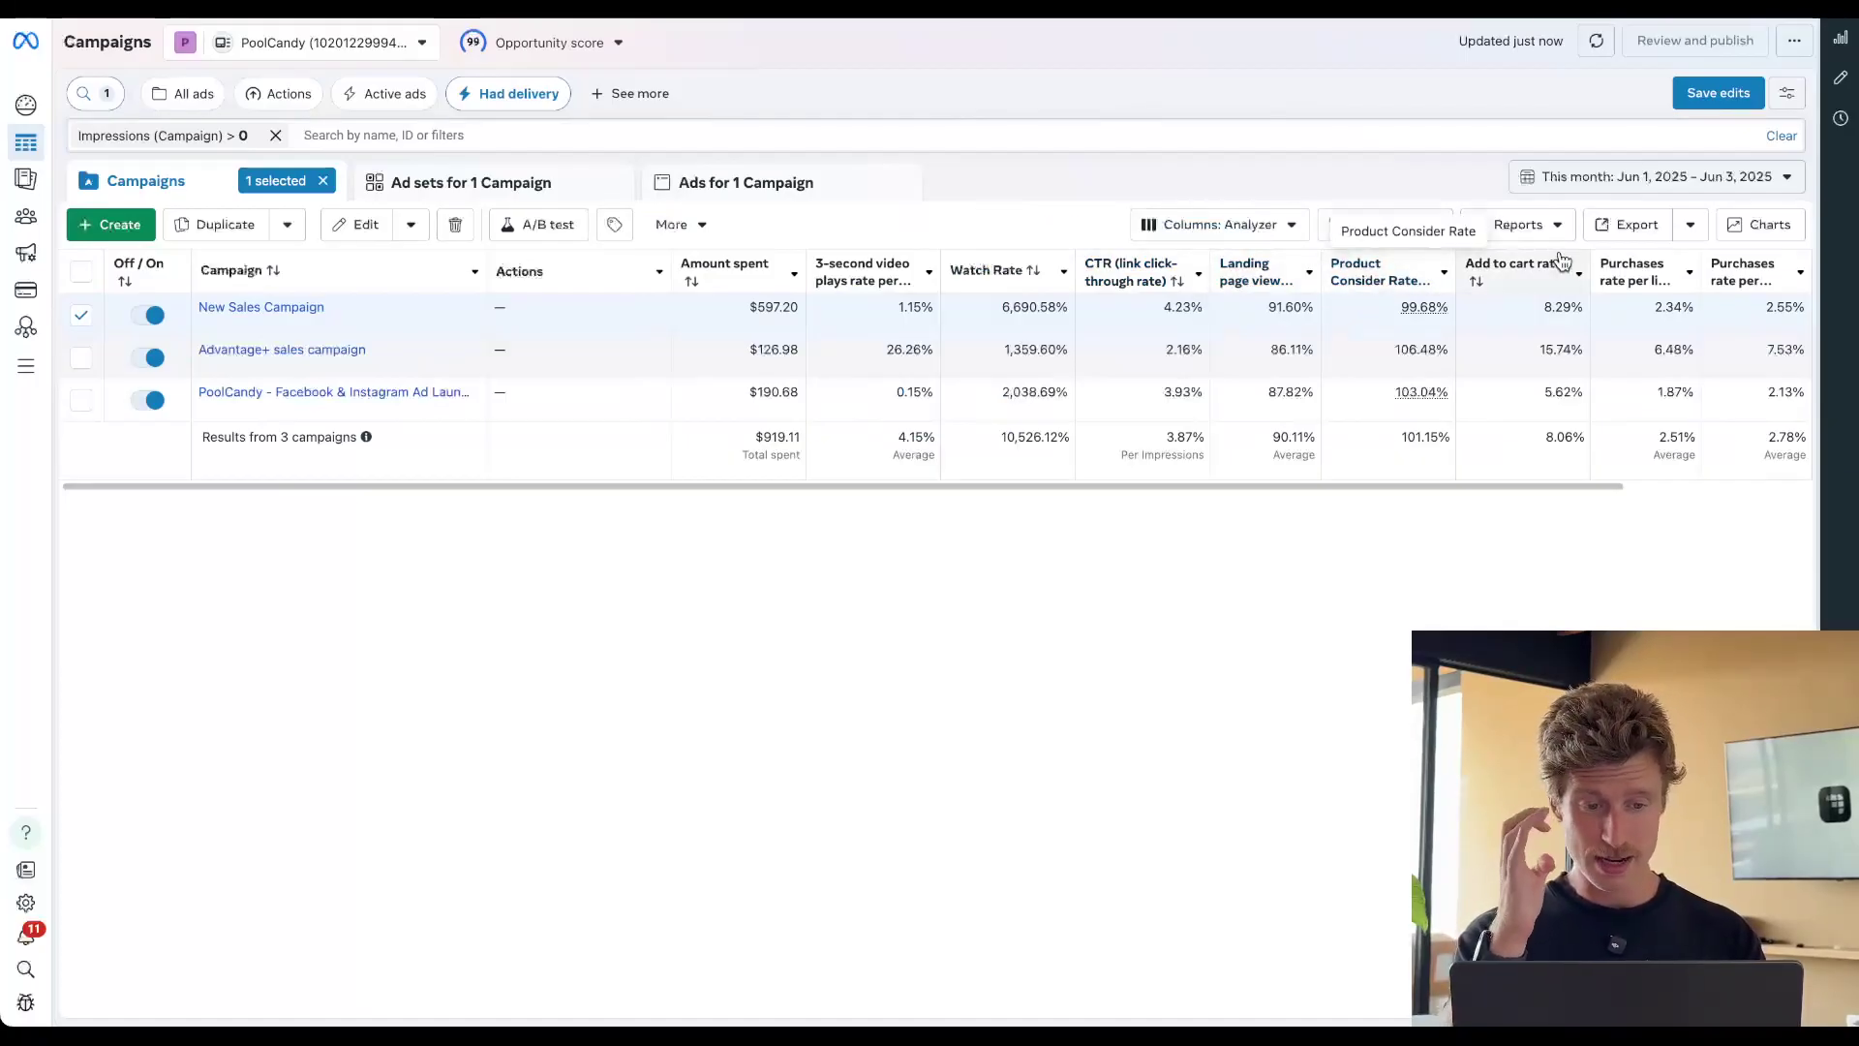
pyautogui.click(1201, 224)
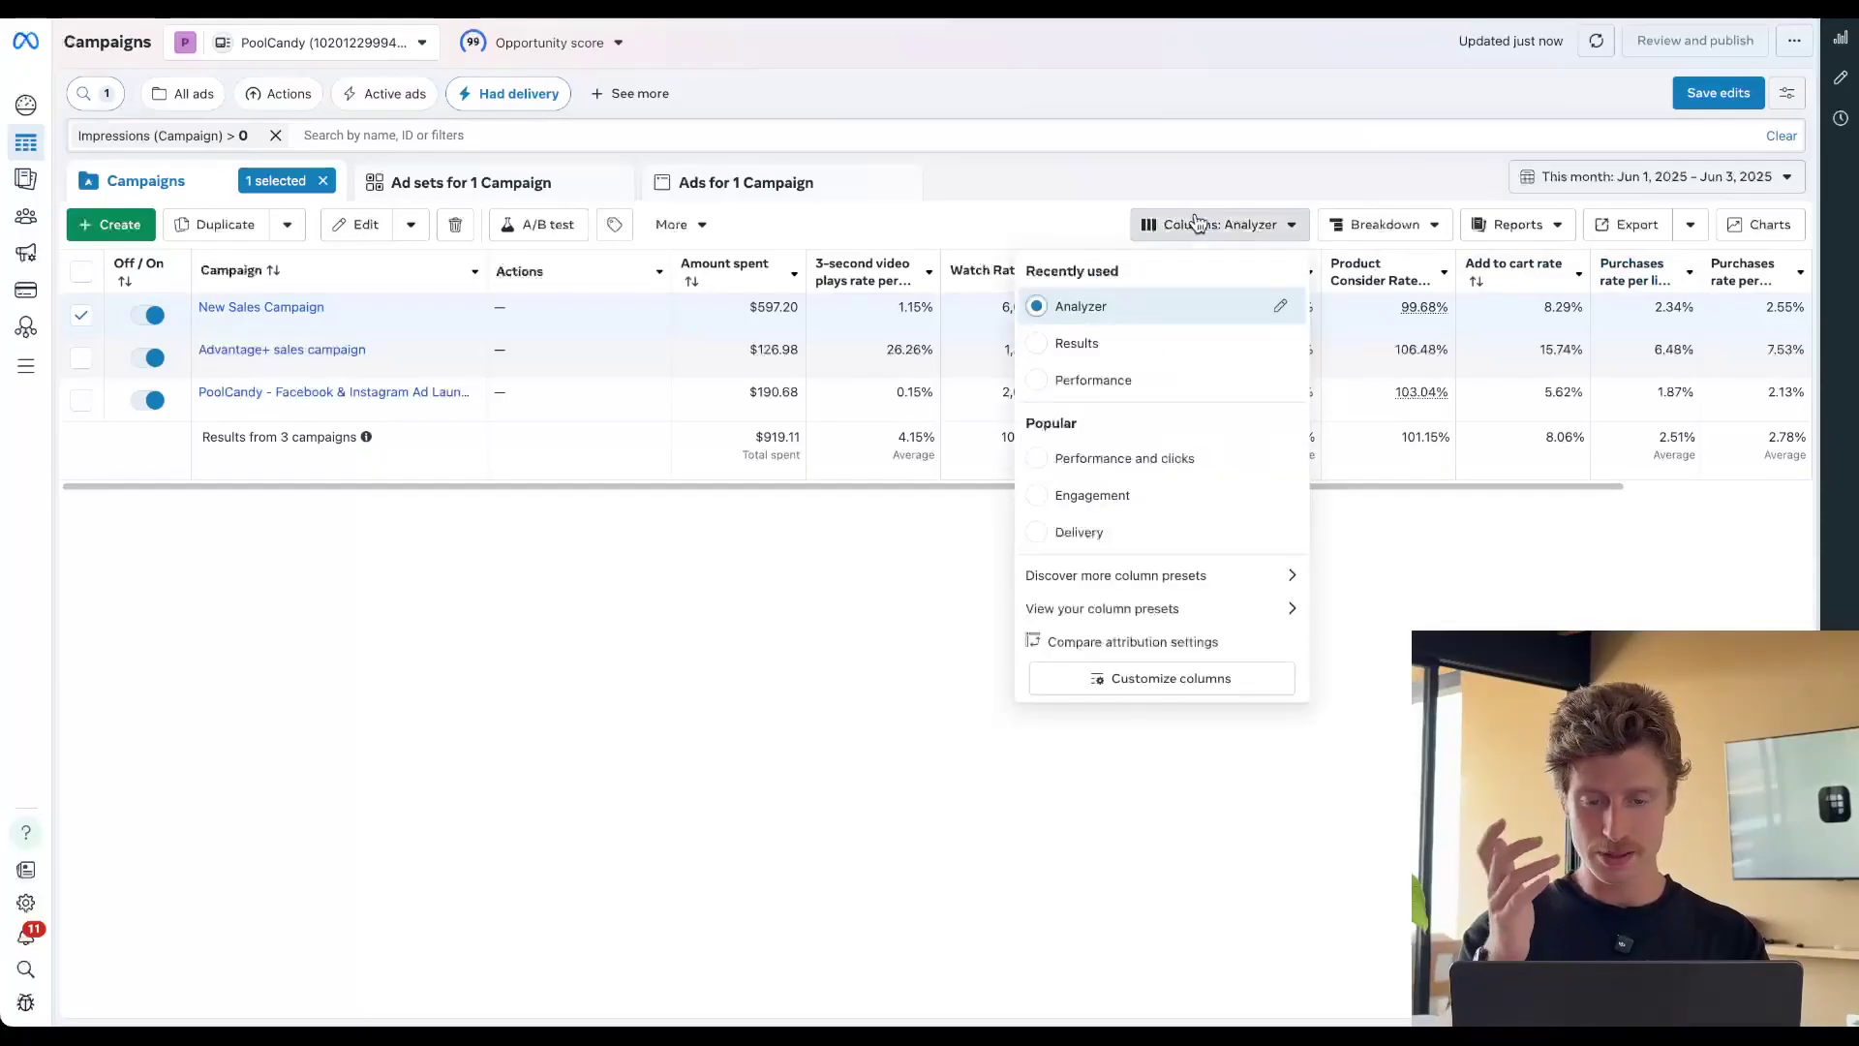
# Customize the Analyzer preset and start a custom metric of 3-second video plays ÷ Impressions
pyautogui.click(1095, 682)
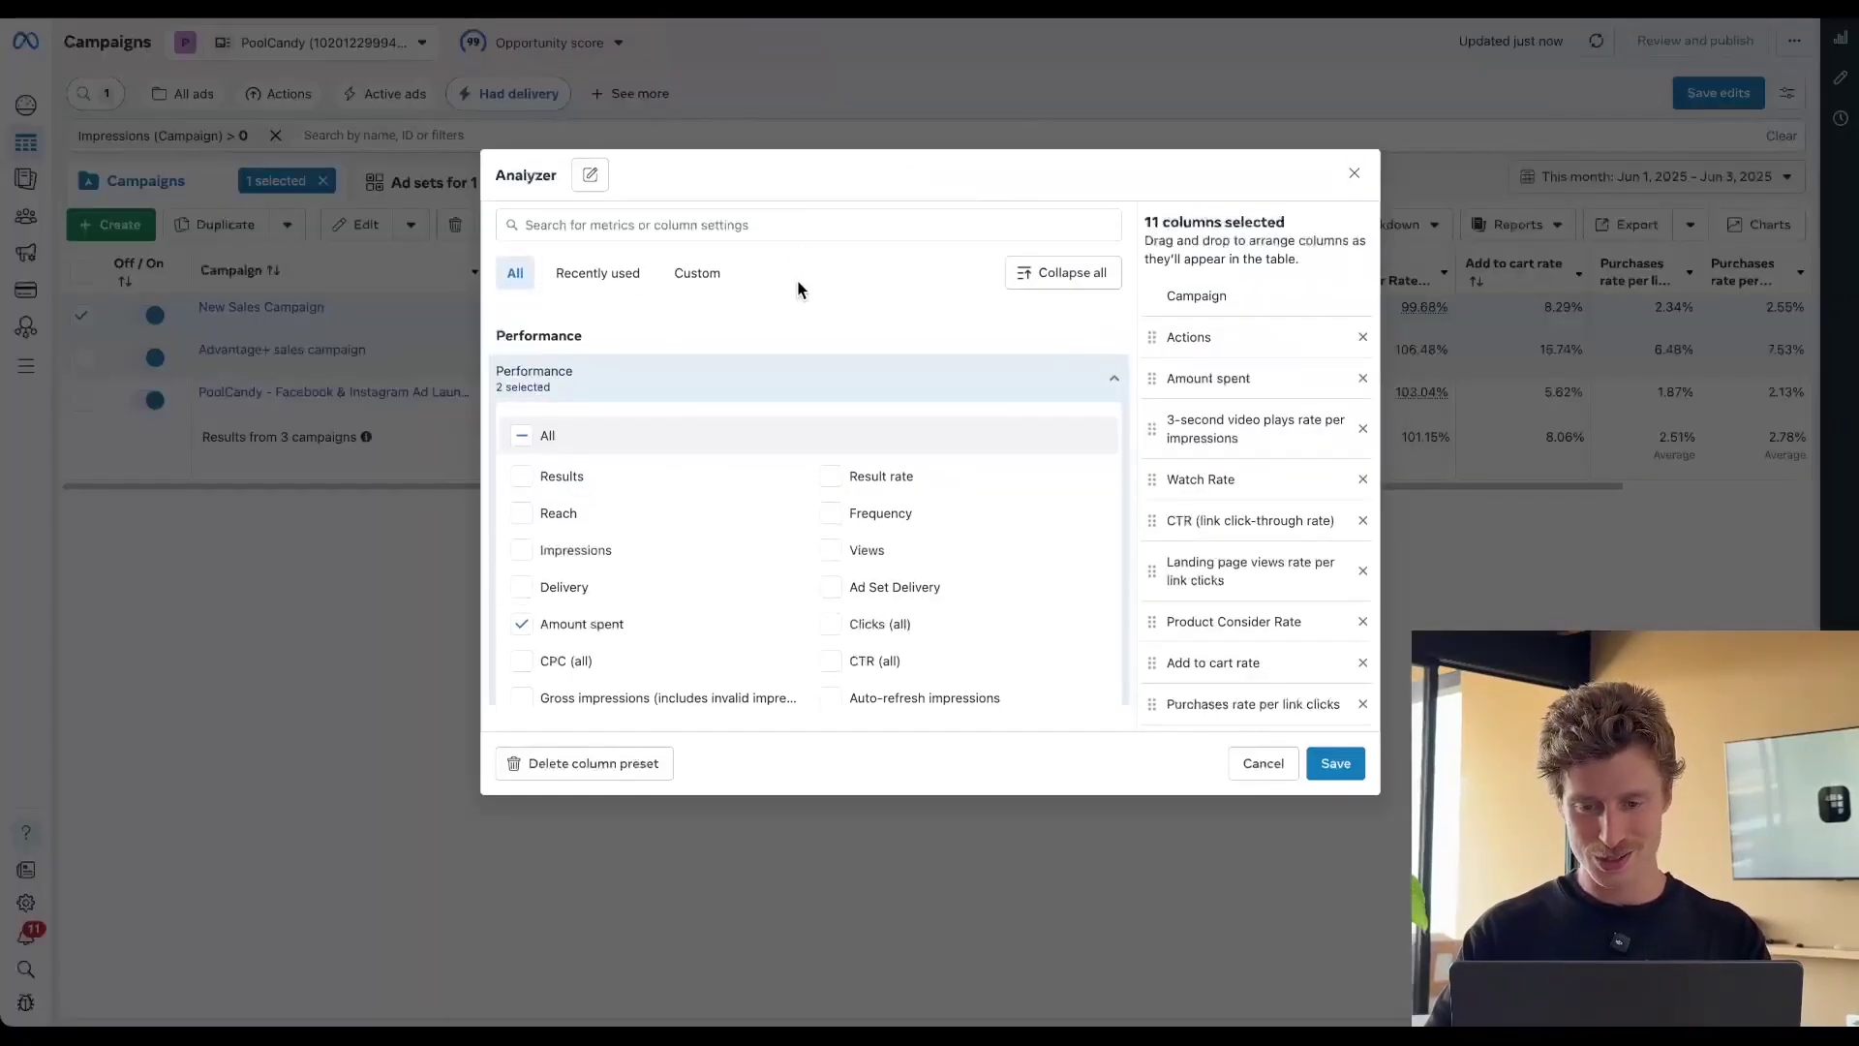
pyautogui.click(697, 273)
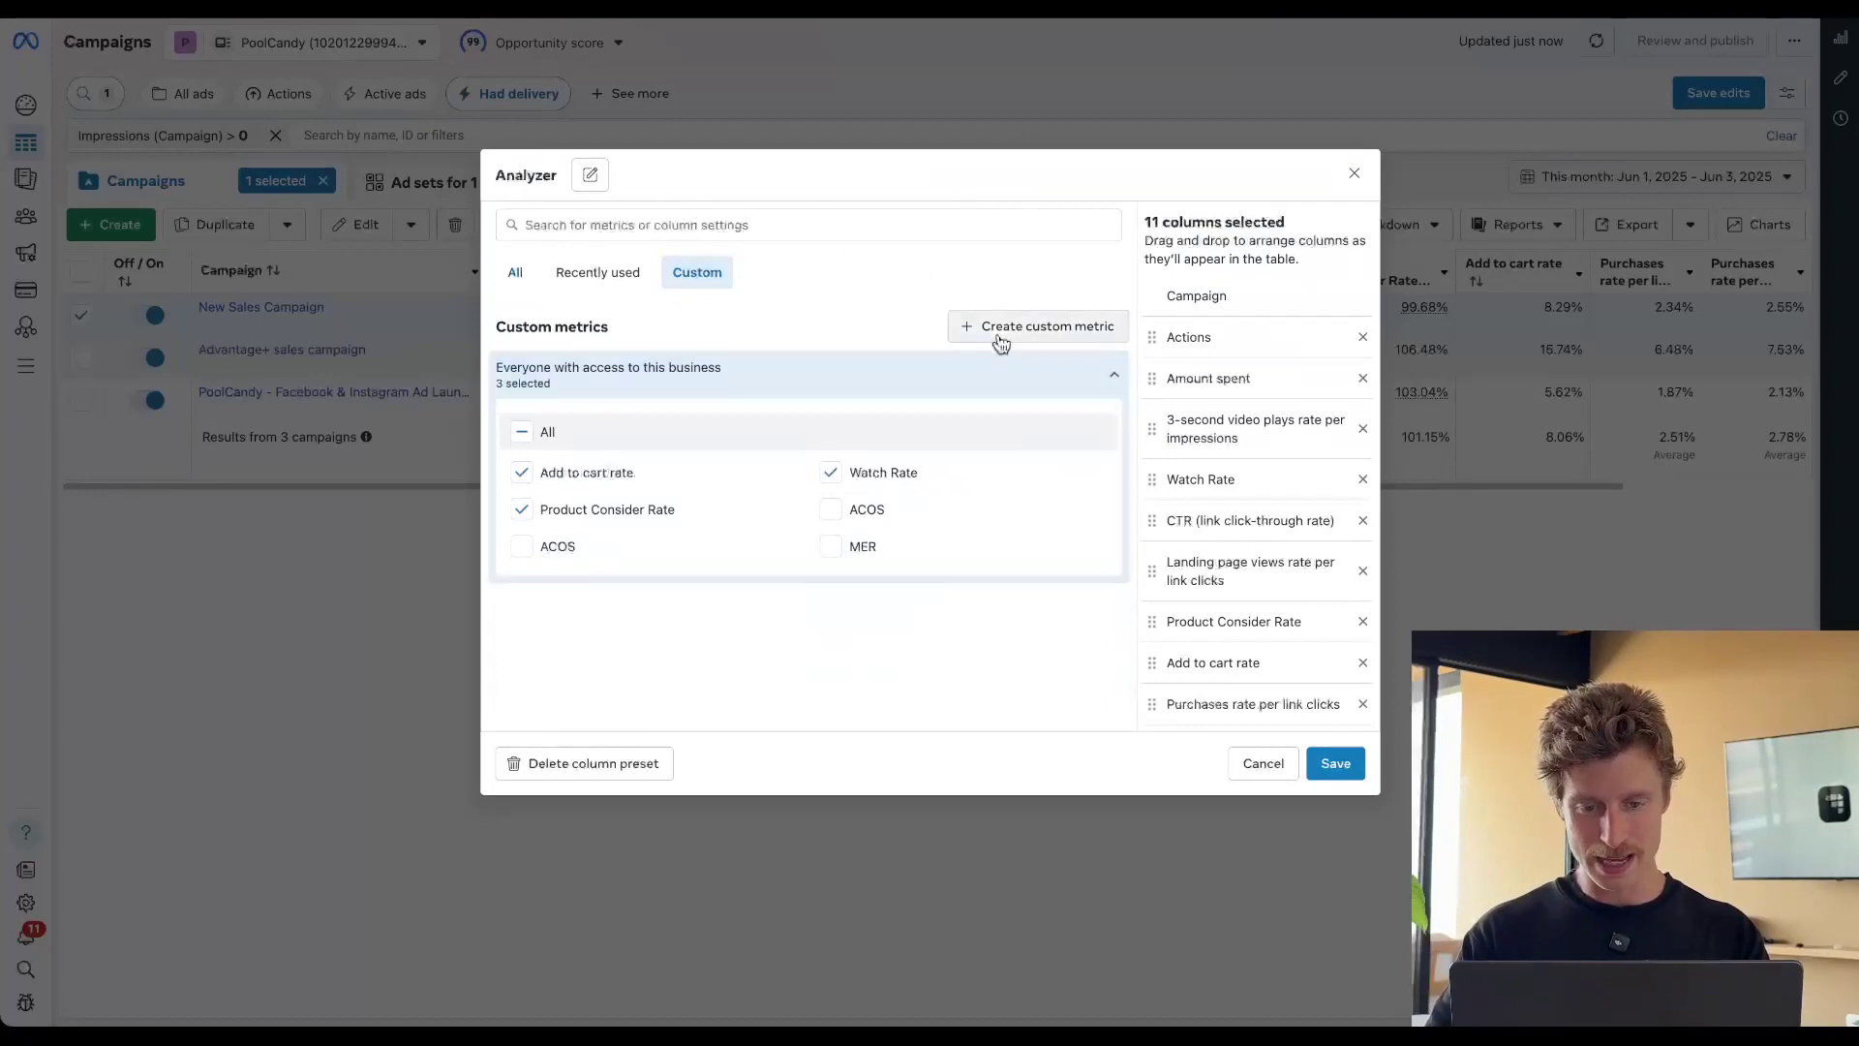
pyautogui.click(968, 320)
pyautogui.click(749, 335)
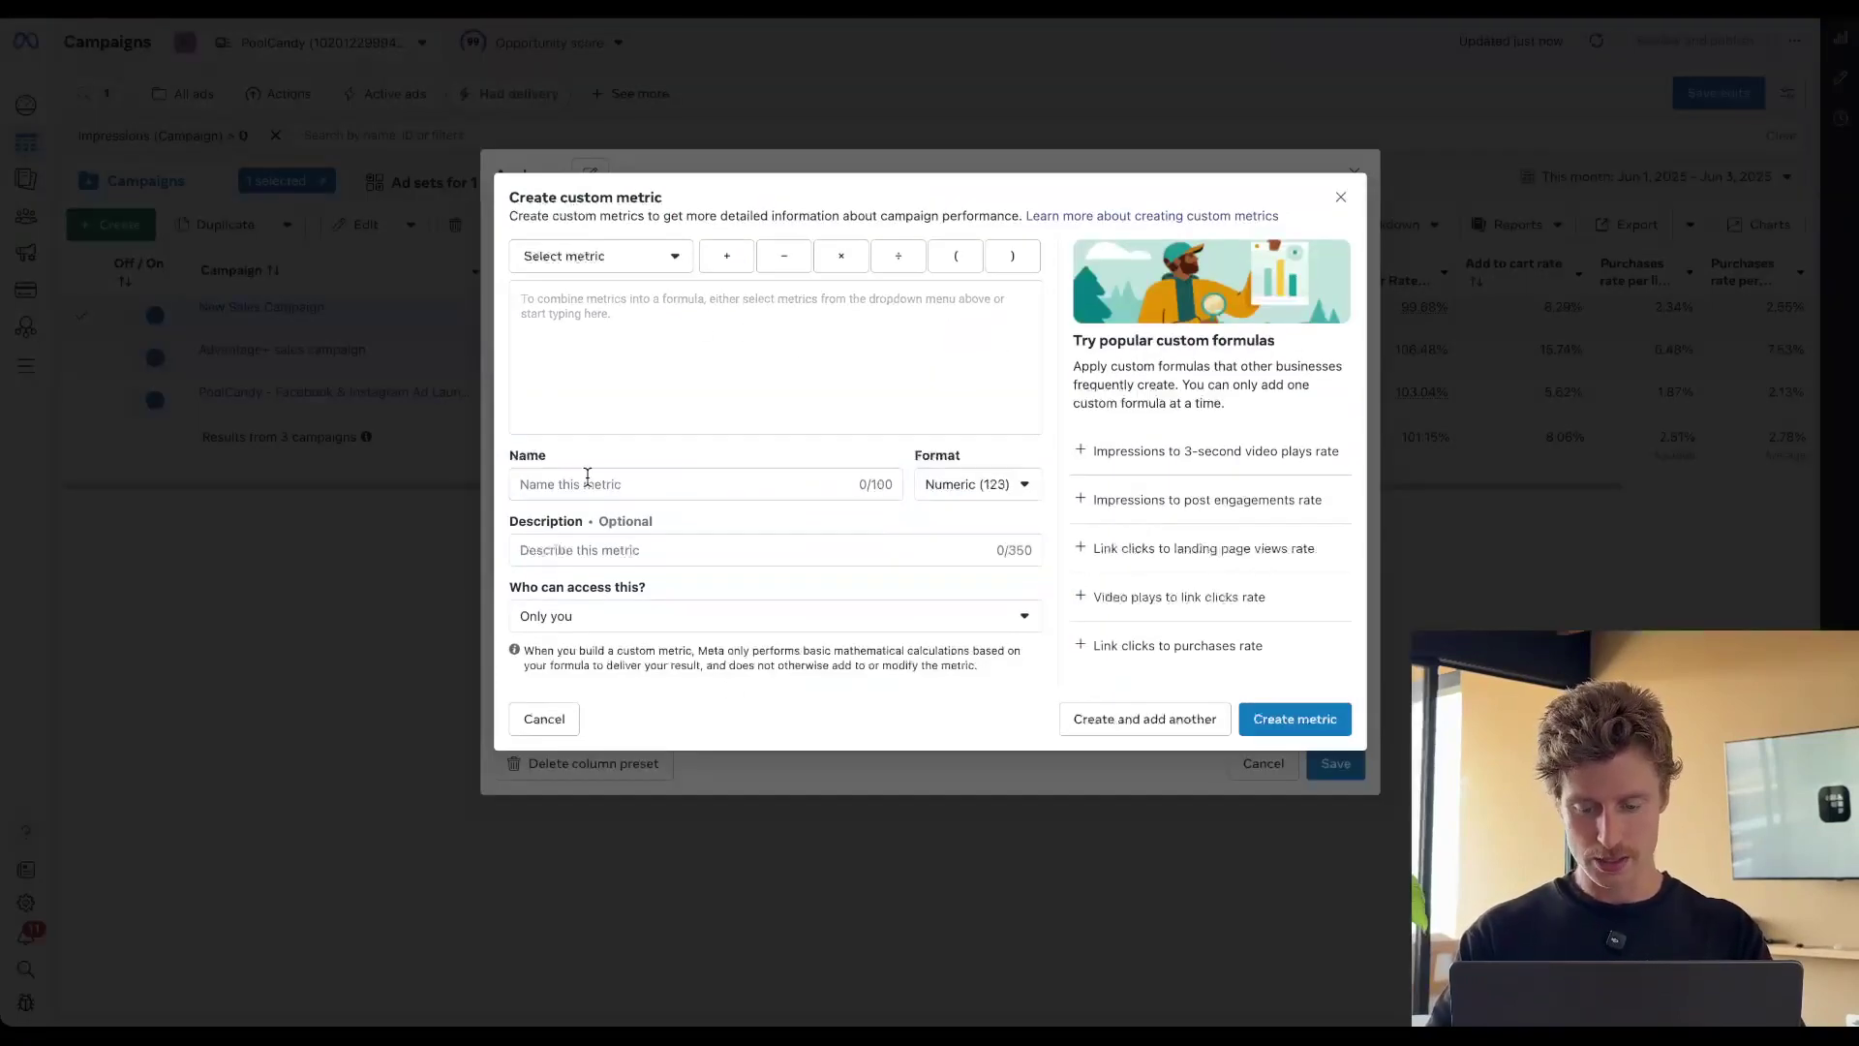
pyautogui.write('3 second')
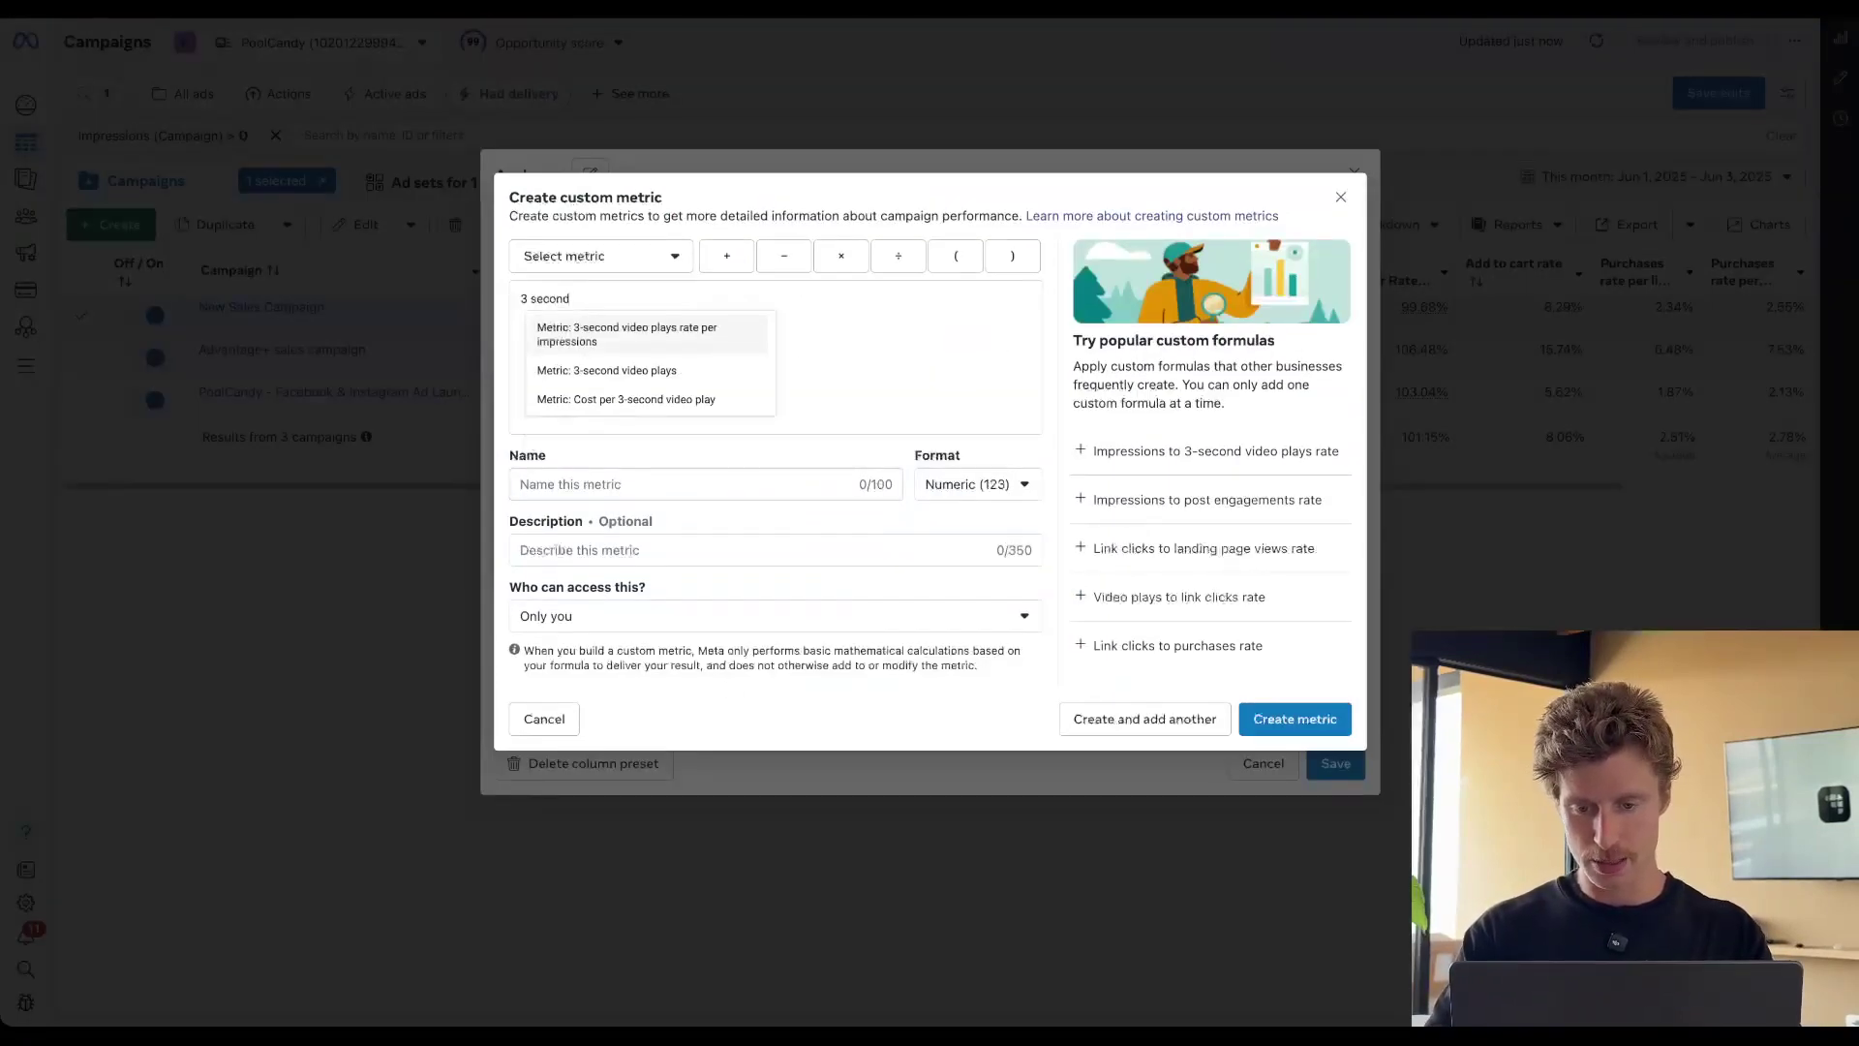
pyautogui.press('Down')
pyautogui.press('Return')
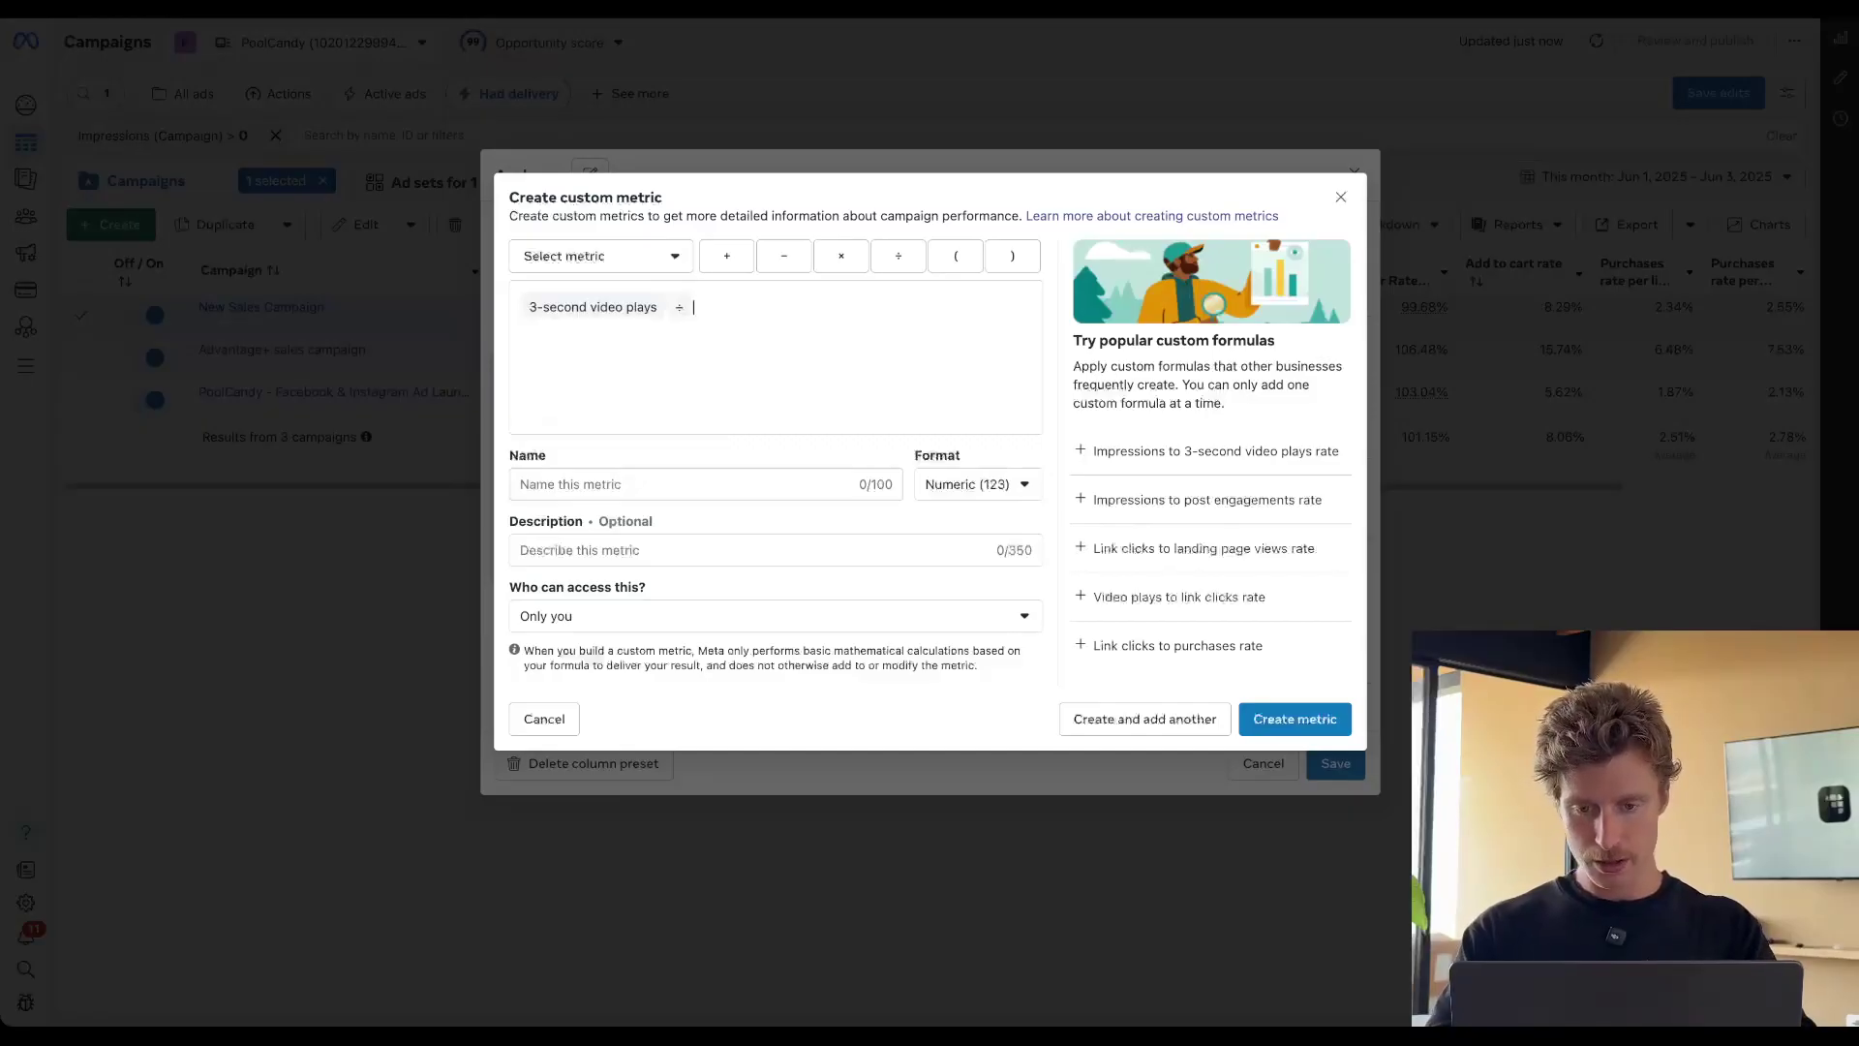
pyautogui.write('impress')
pyautogui.press('Return')
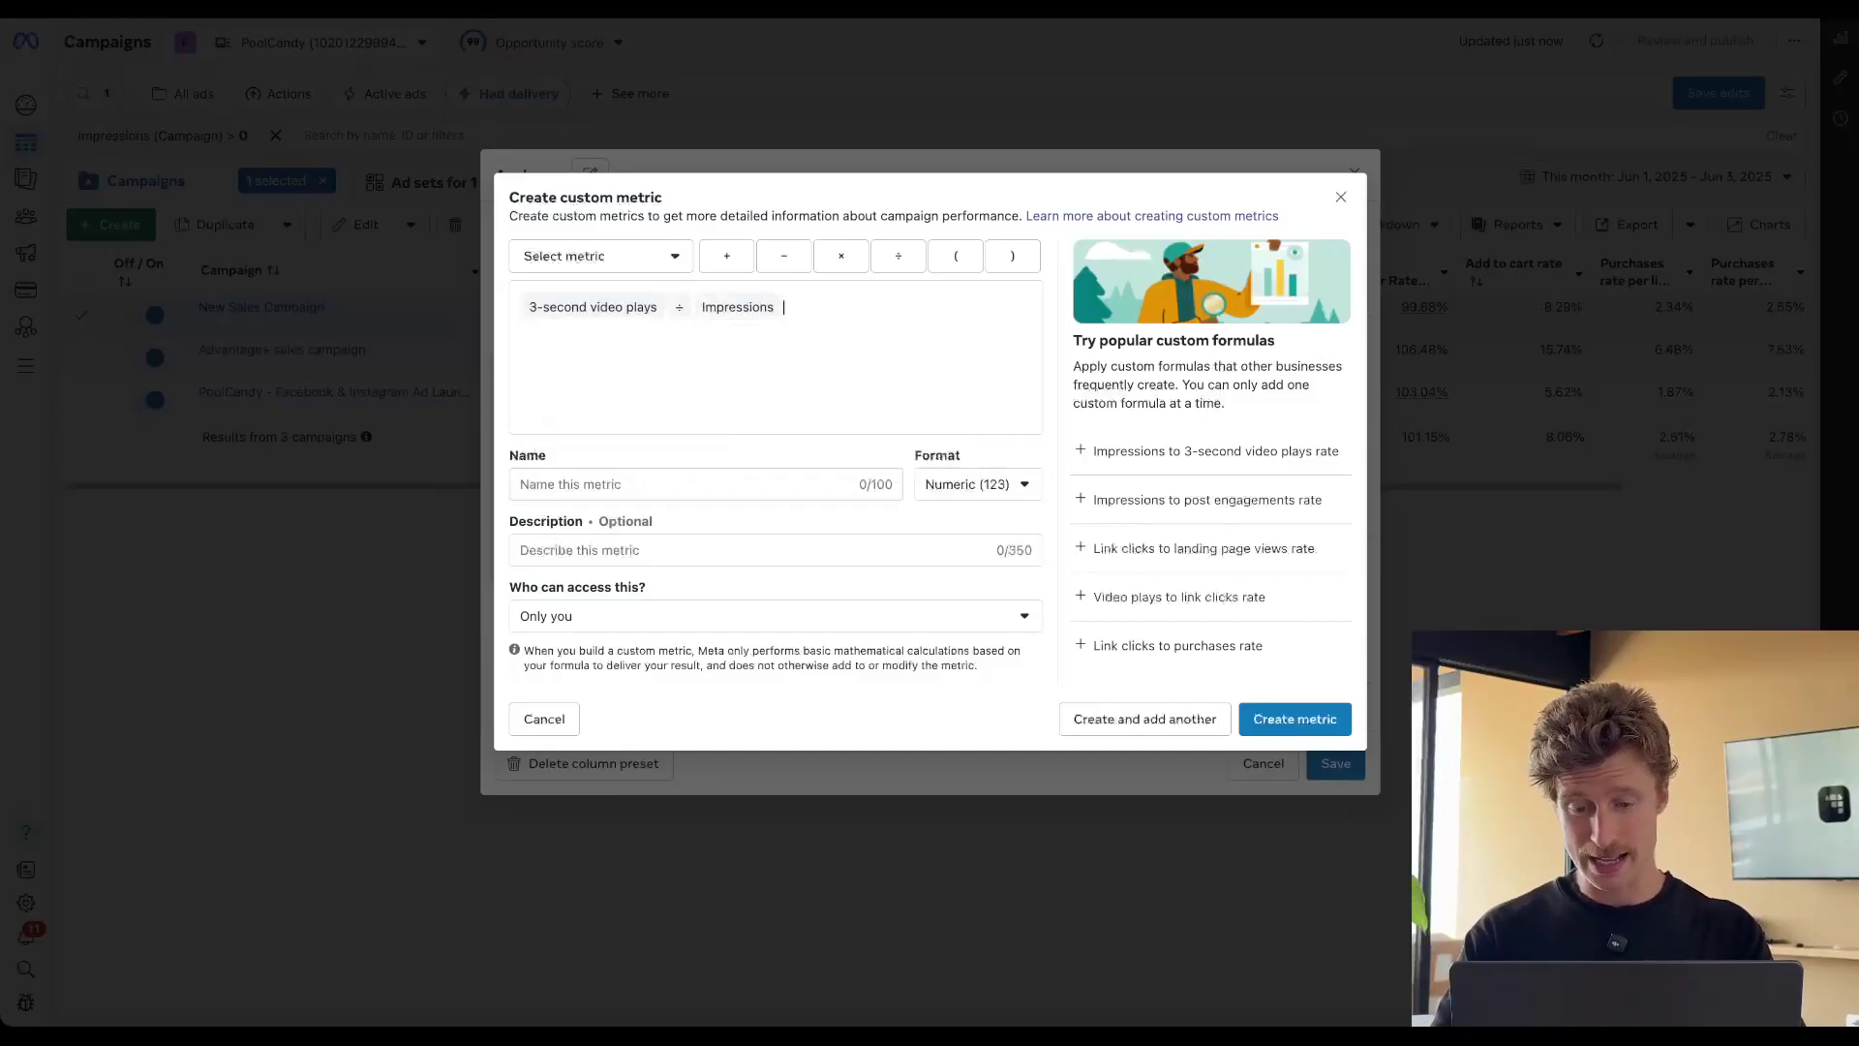
# Name it Hook Rate, format as percentage, share with everyone, and place it after Amount spent
pyautogui.click(604, 474)
pyautogui.write('Ho')
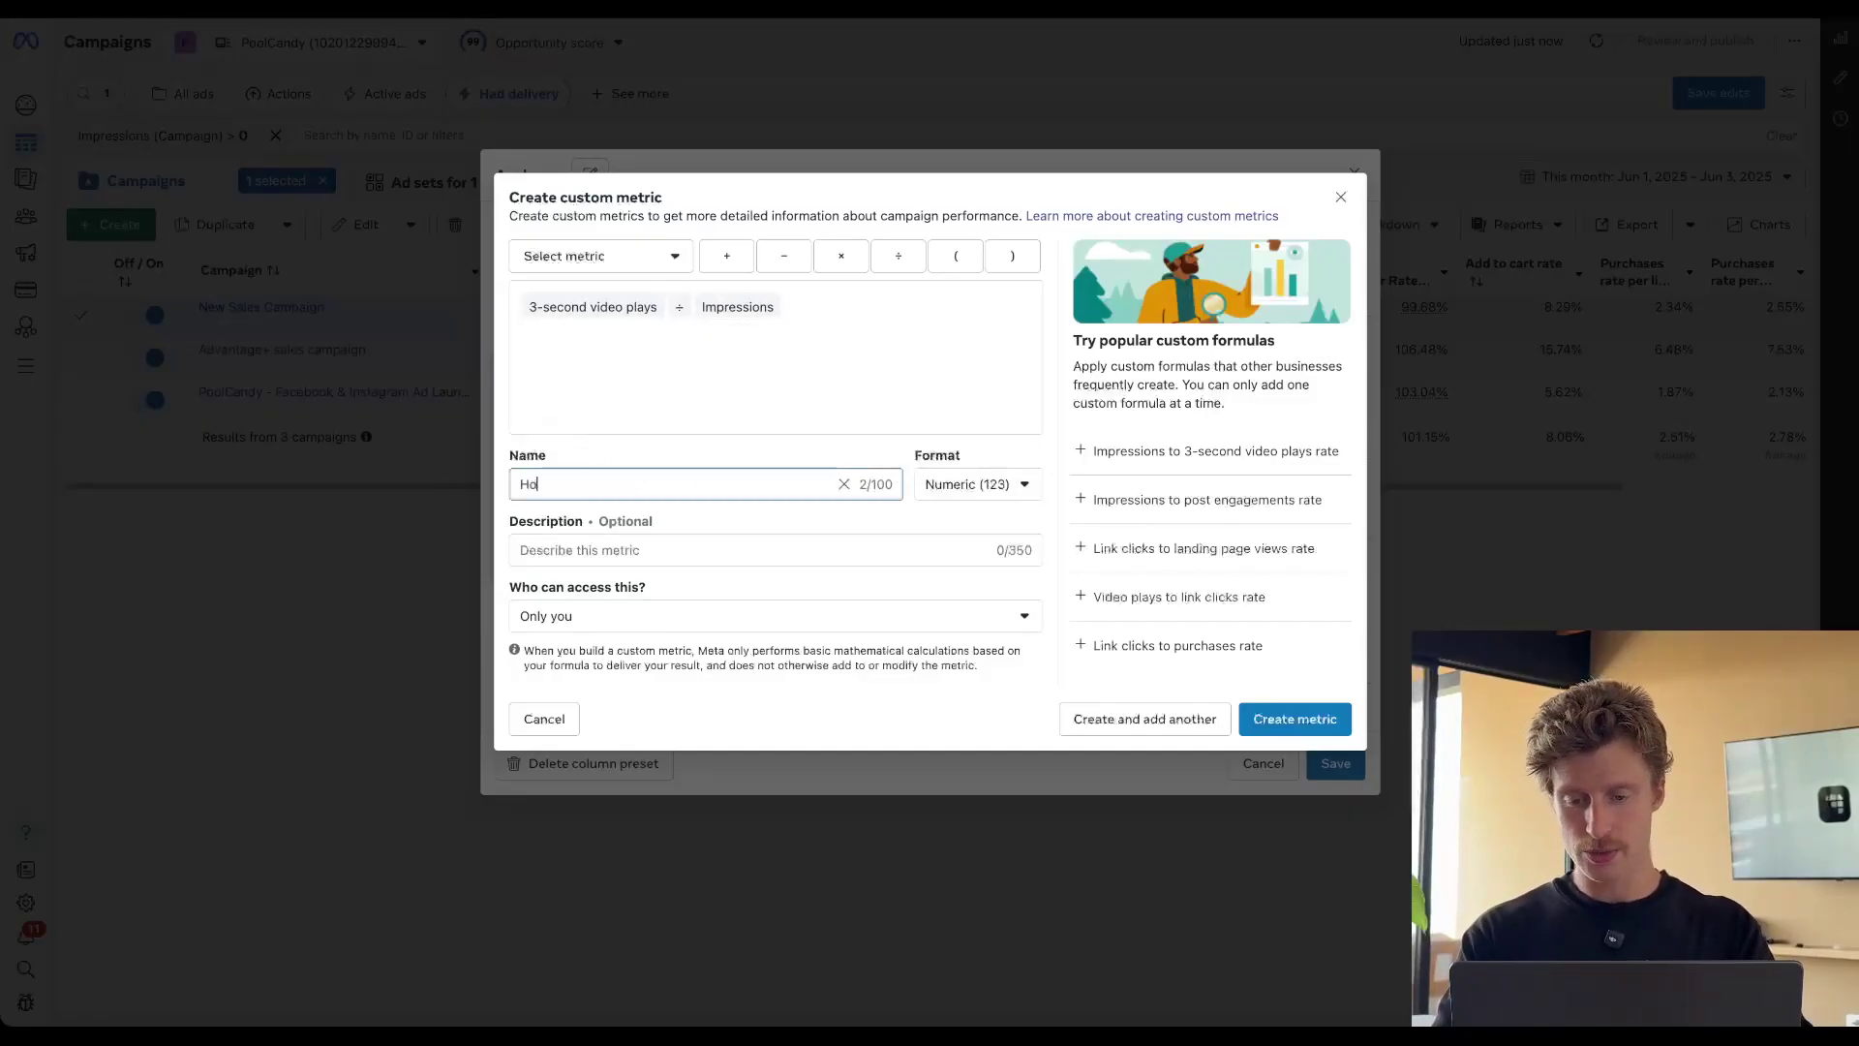
pyautogui.write('ok Rate')
pyautogui.click(963, 483)
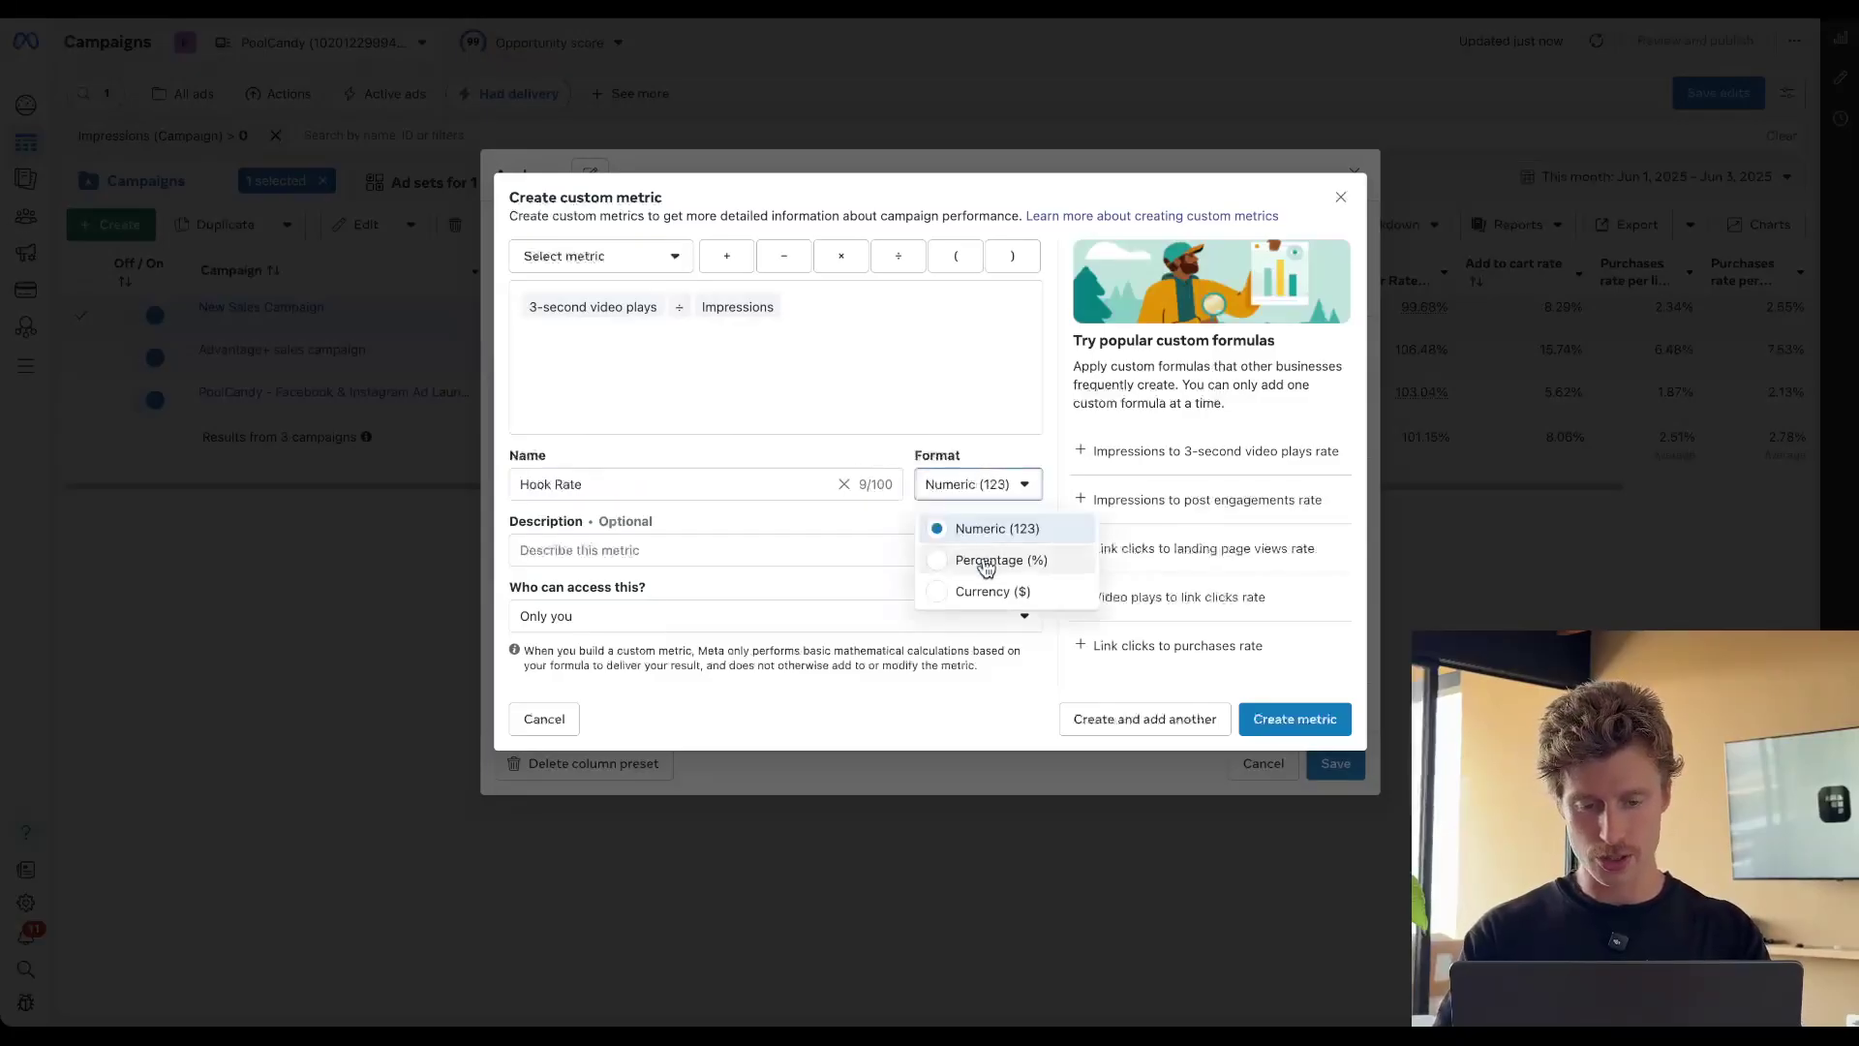
pyautogui.click(996, 559)
pyautogui.click(704, 617)
pyautogui.click(599, 741)
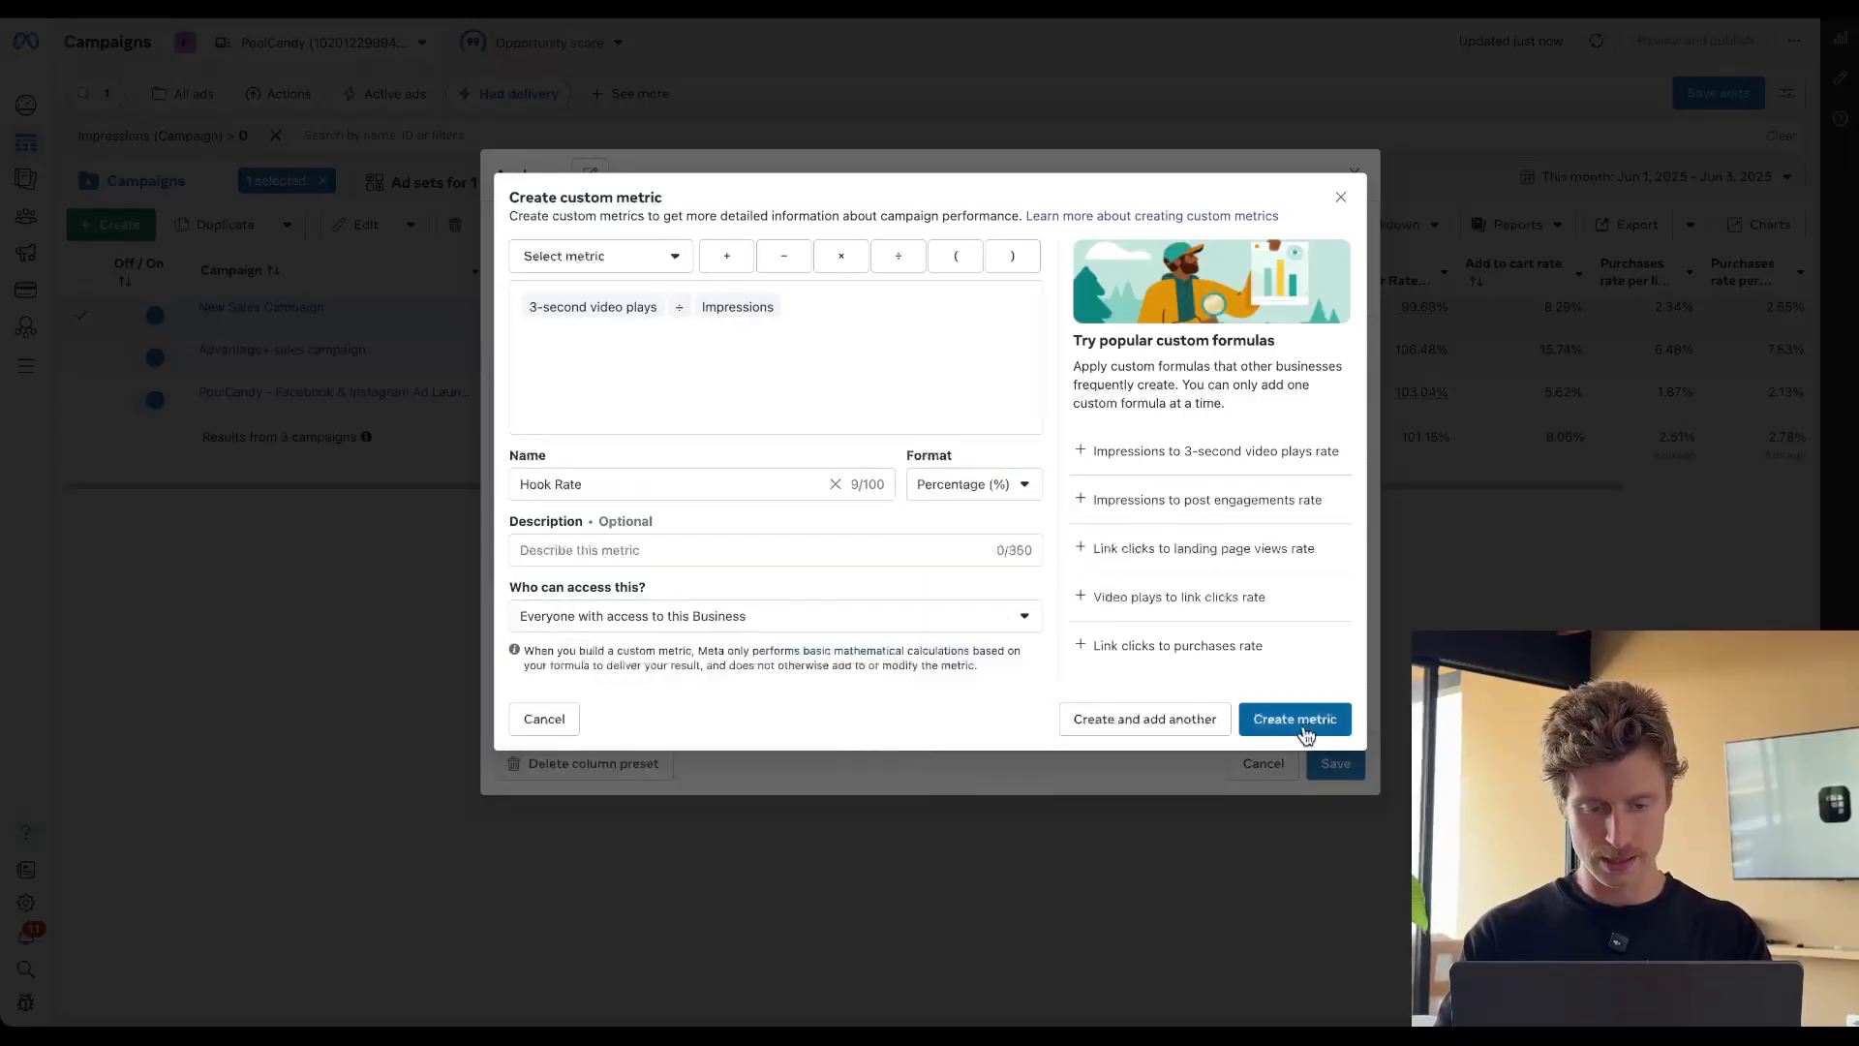
pyautogui.click(1298, 725)
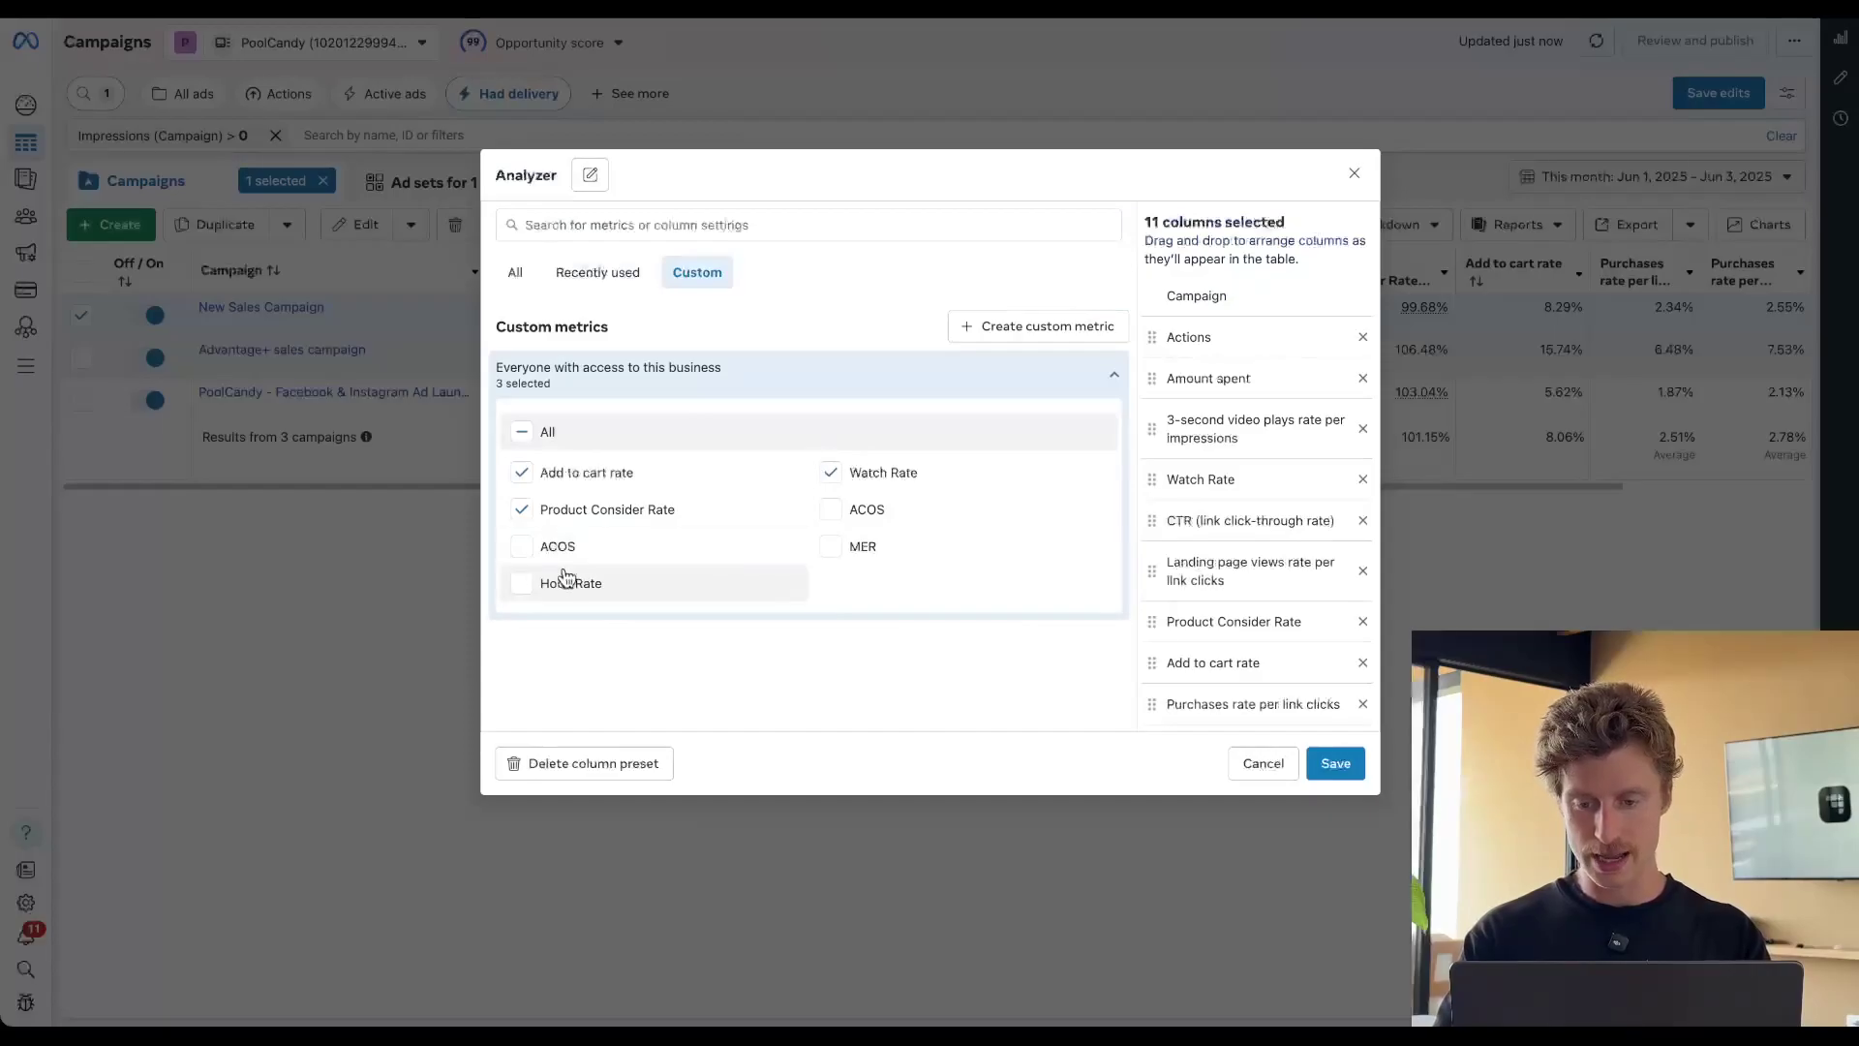
pyautogui.click(522, 583)
pyautogui.moveTo(1217, 710); pyautogui.dragTo(1176, 418)
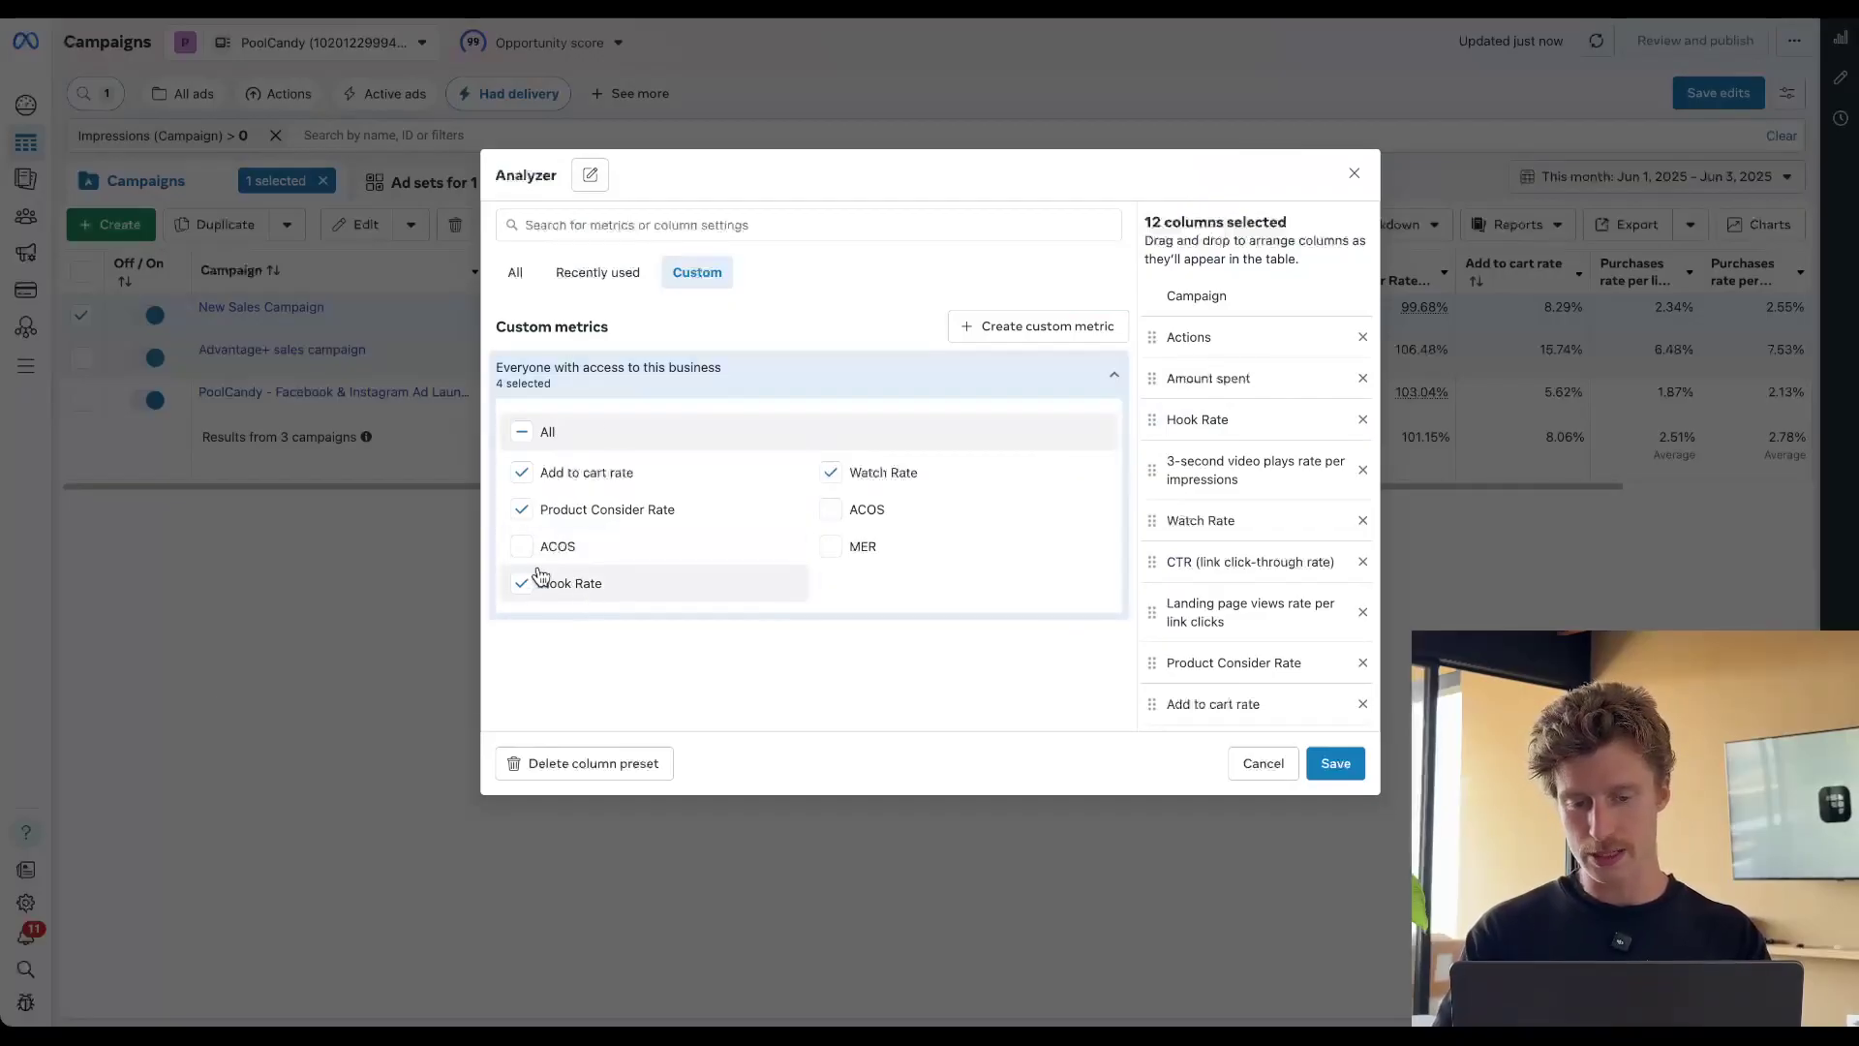
# Start a custom metric named Thumbstop Rate with formula 3-second video plays ÷ Impressions
pyautogui.click(1029, 329)
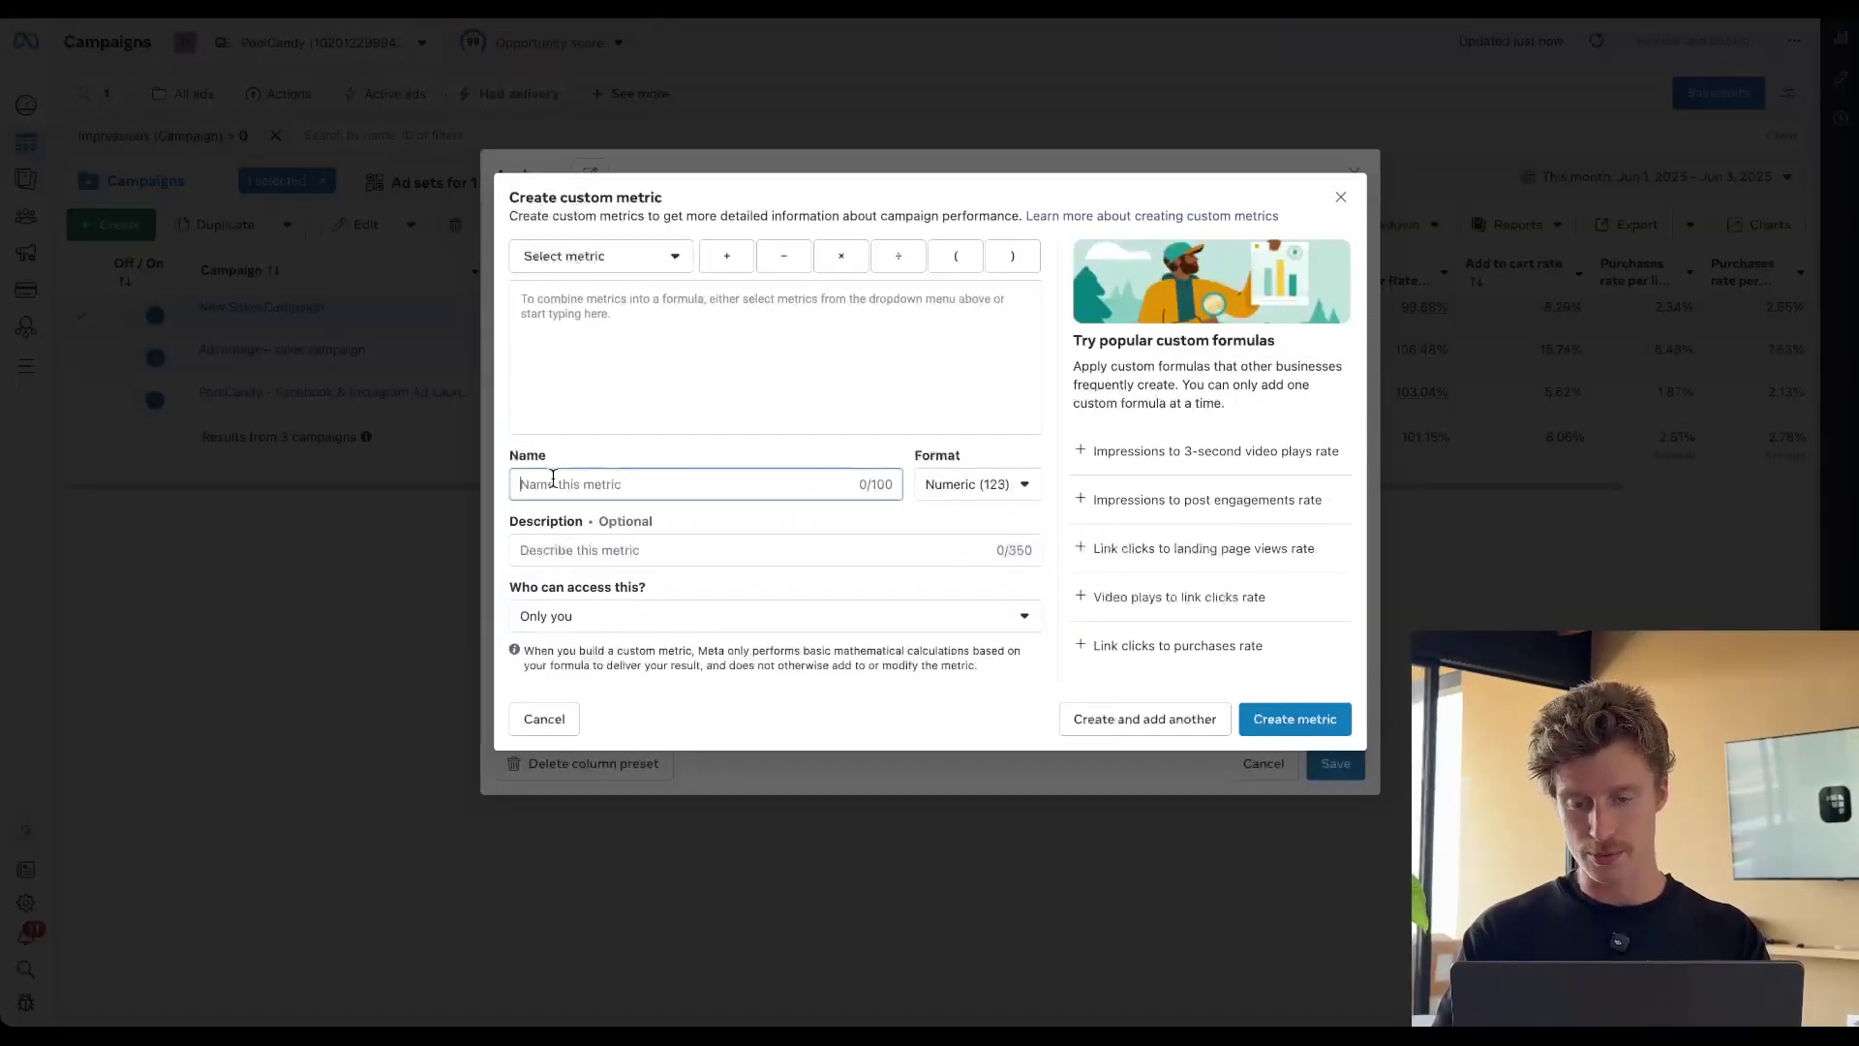
pyautogui.write('Thumbstop ')
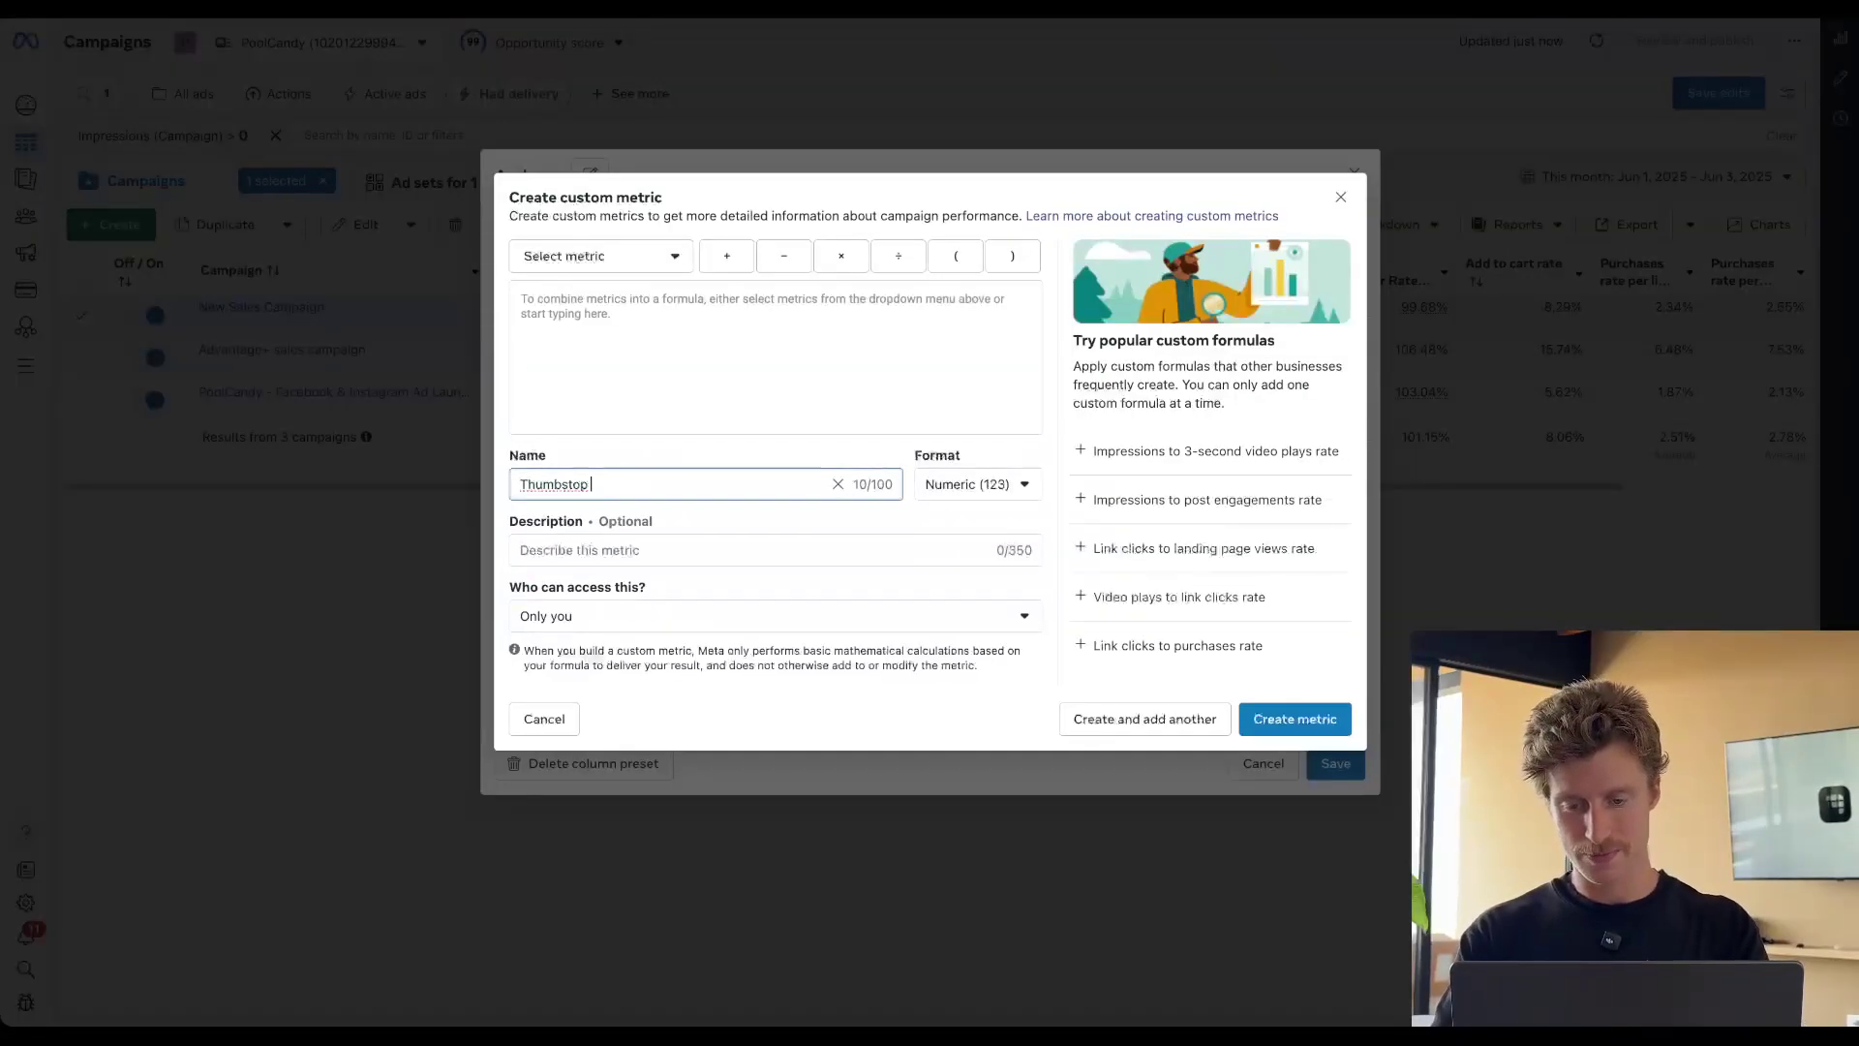
pyautogui.write('Rate')
pyautogui.click(700, 299)
pyautogui.write('3-second')
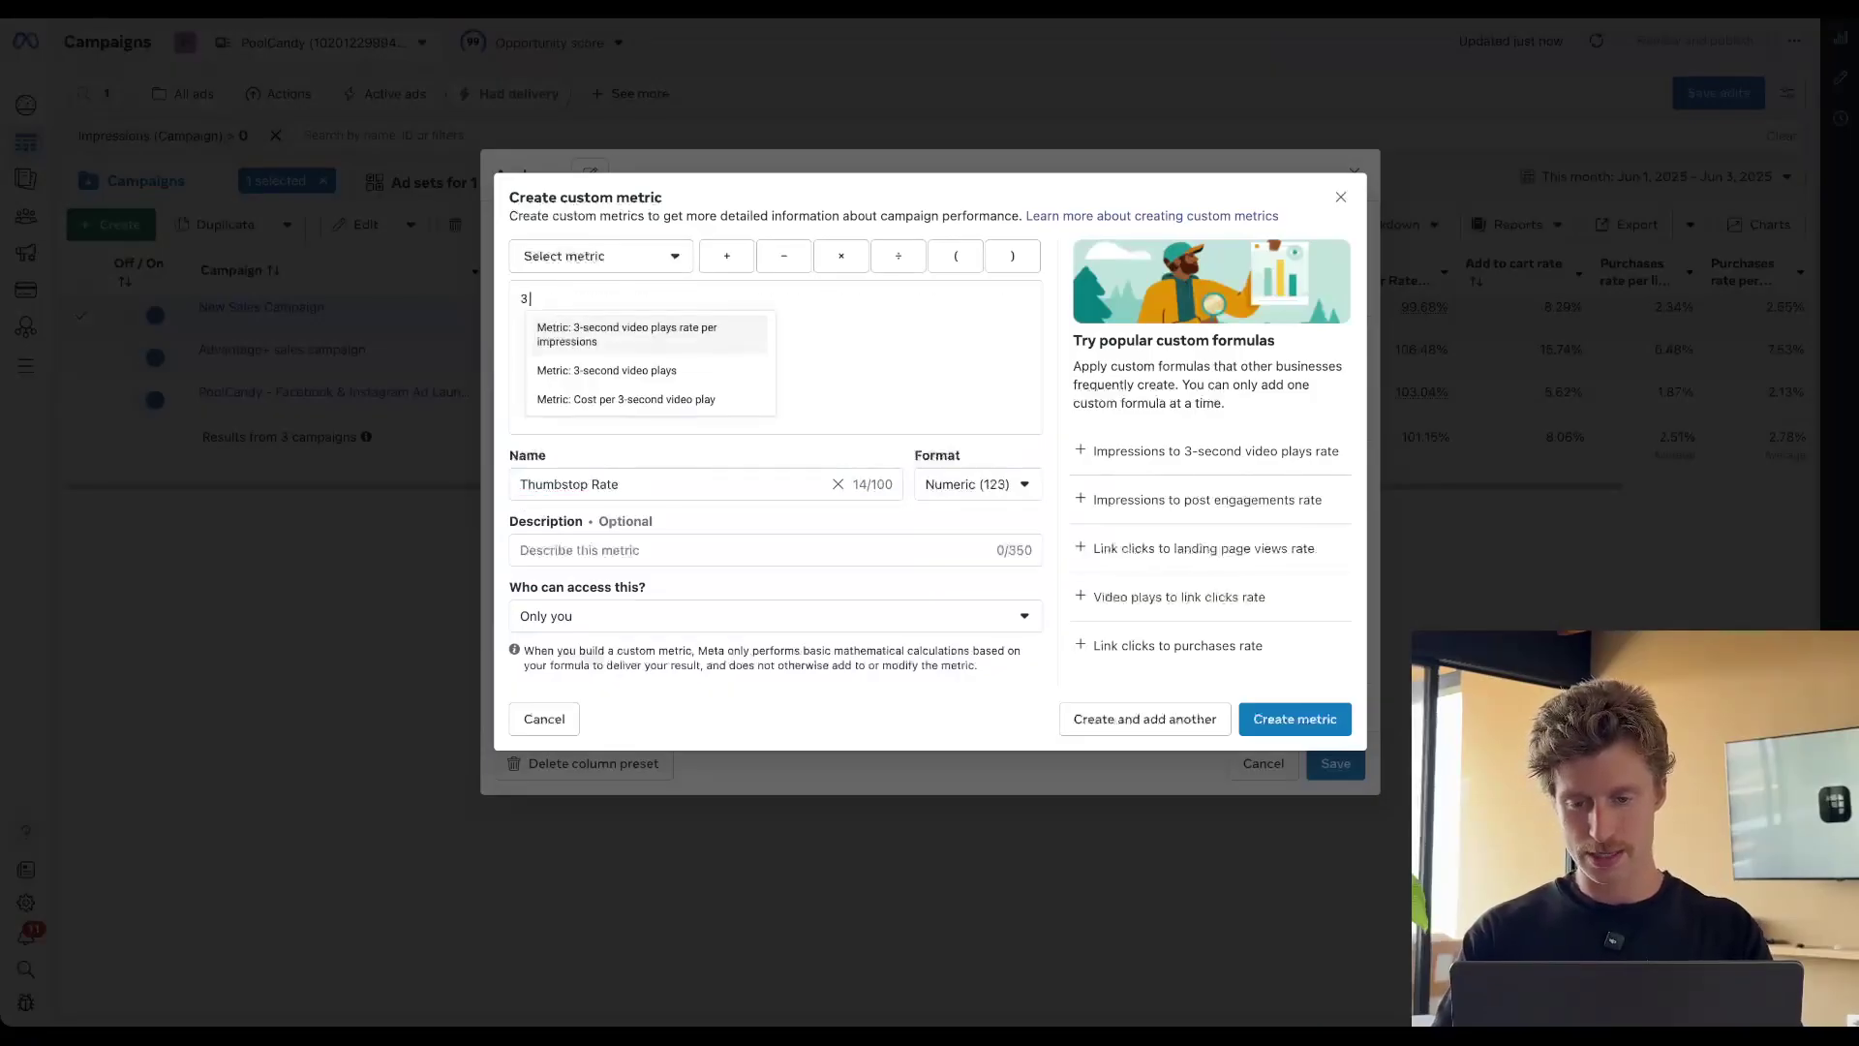
pyautogui.press('Return')
pyautogui.write('impres')
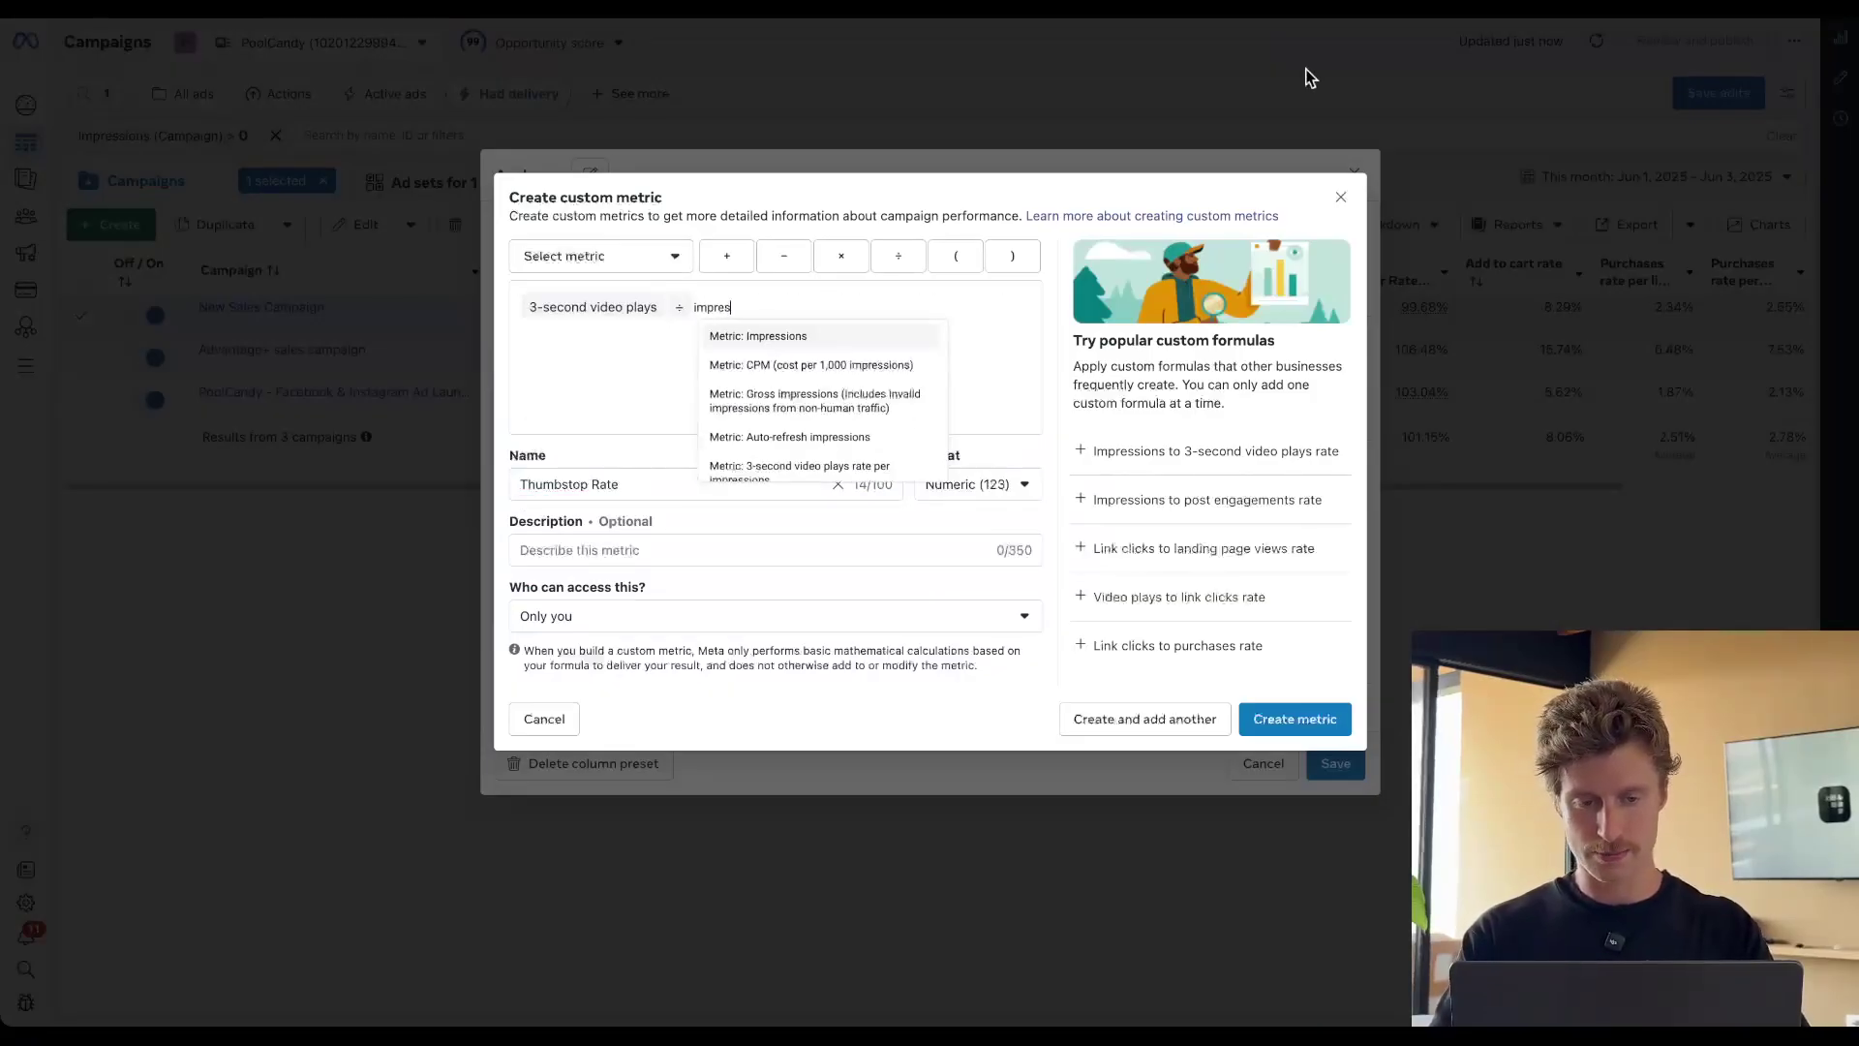
pyautogui.click(848, 337)
# Format Thumbstop Rate as a percentage, share with everyone, create it, and place it after Amount spent
pyautogui.click(974, 487)
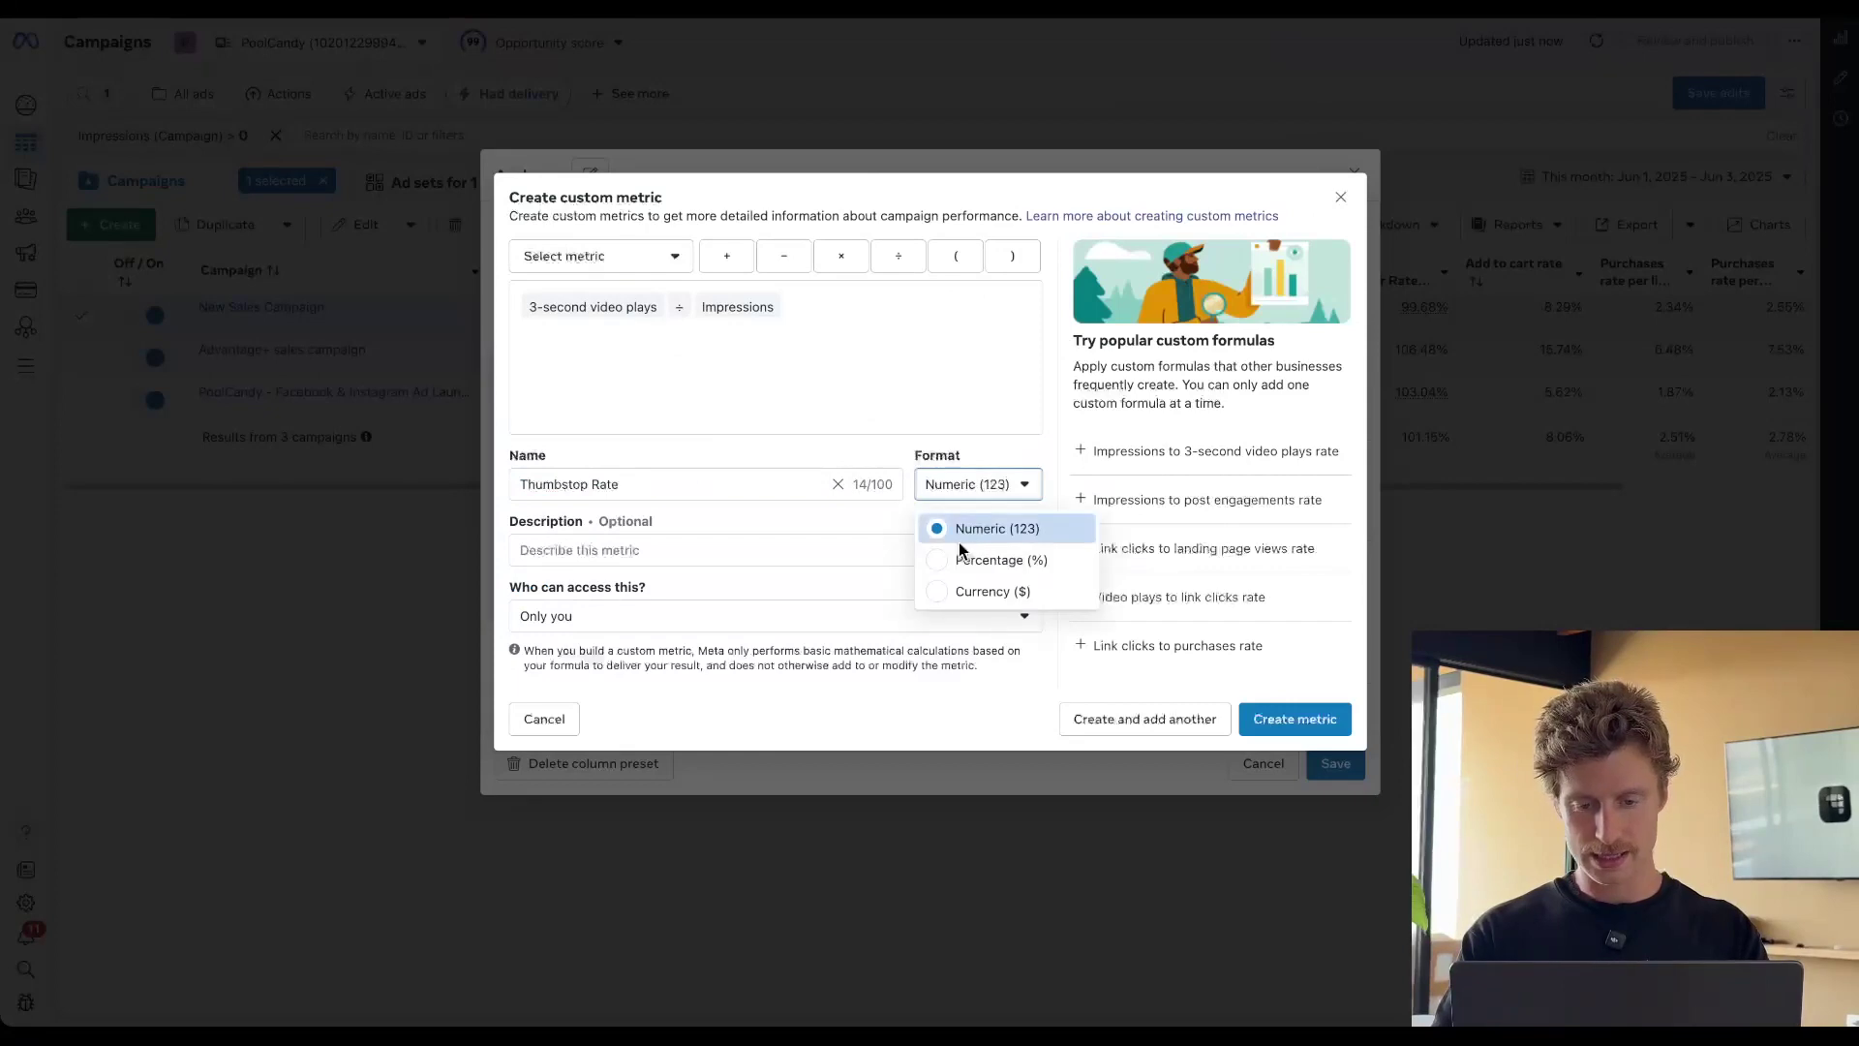
pyautogui.click(966, 554)
pyautogui.click(905, 617)
pyautogui.click(620, 746)
pyautogui.click(1302, 720)
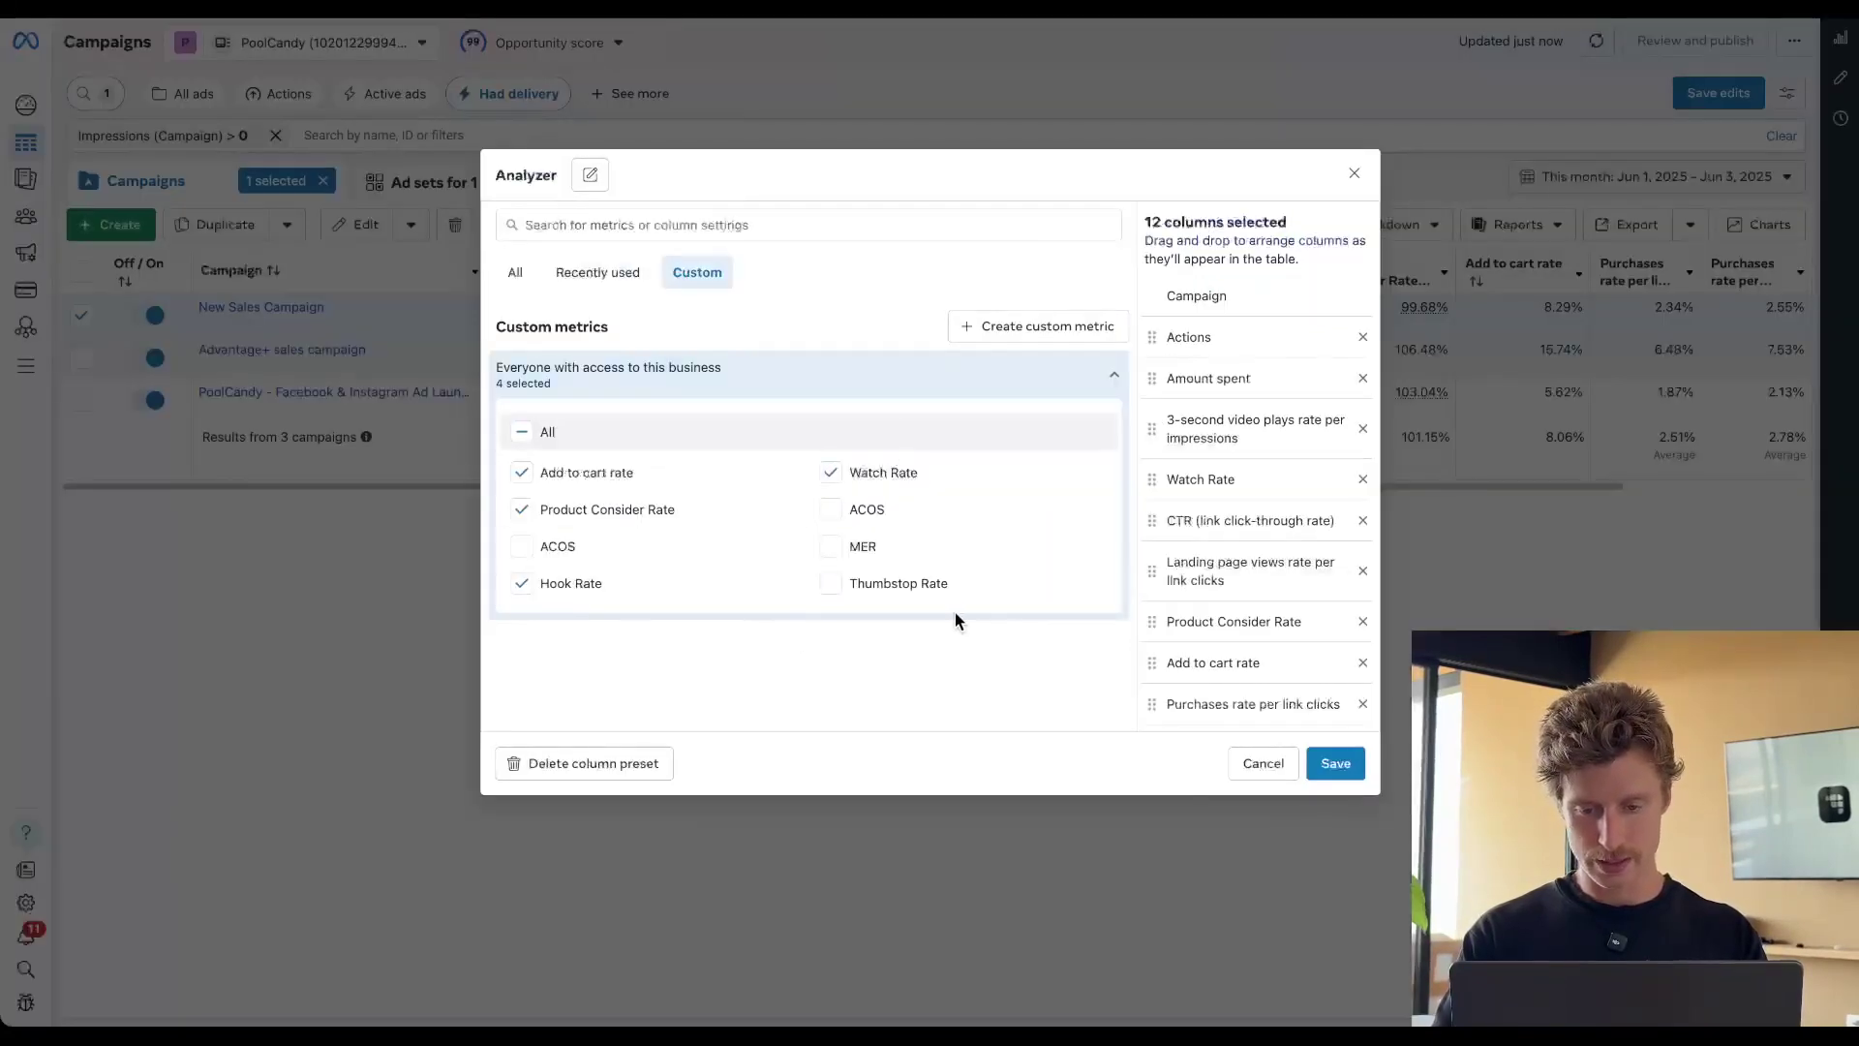
pyautogui.click(898, 587)
pyautogui.moveTo(1233, 706); pyautogui.dragTo(1222, 426)
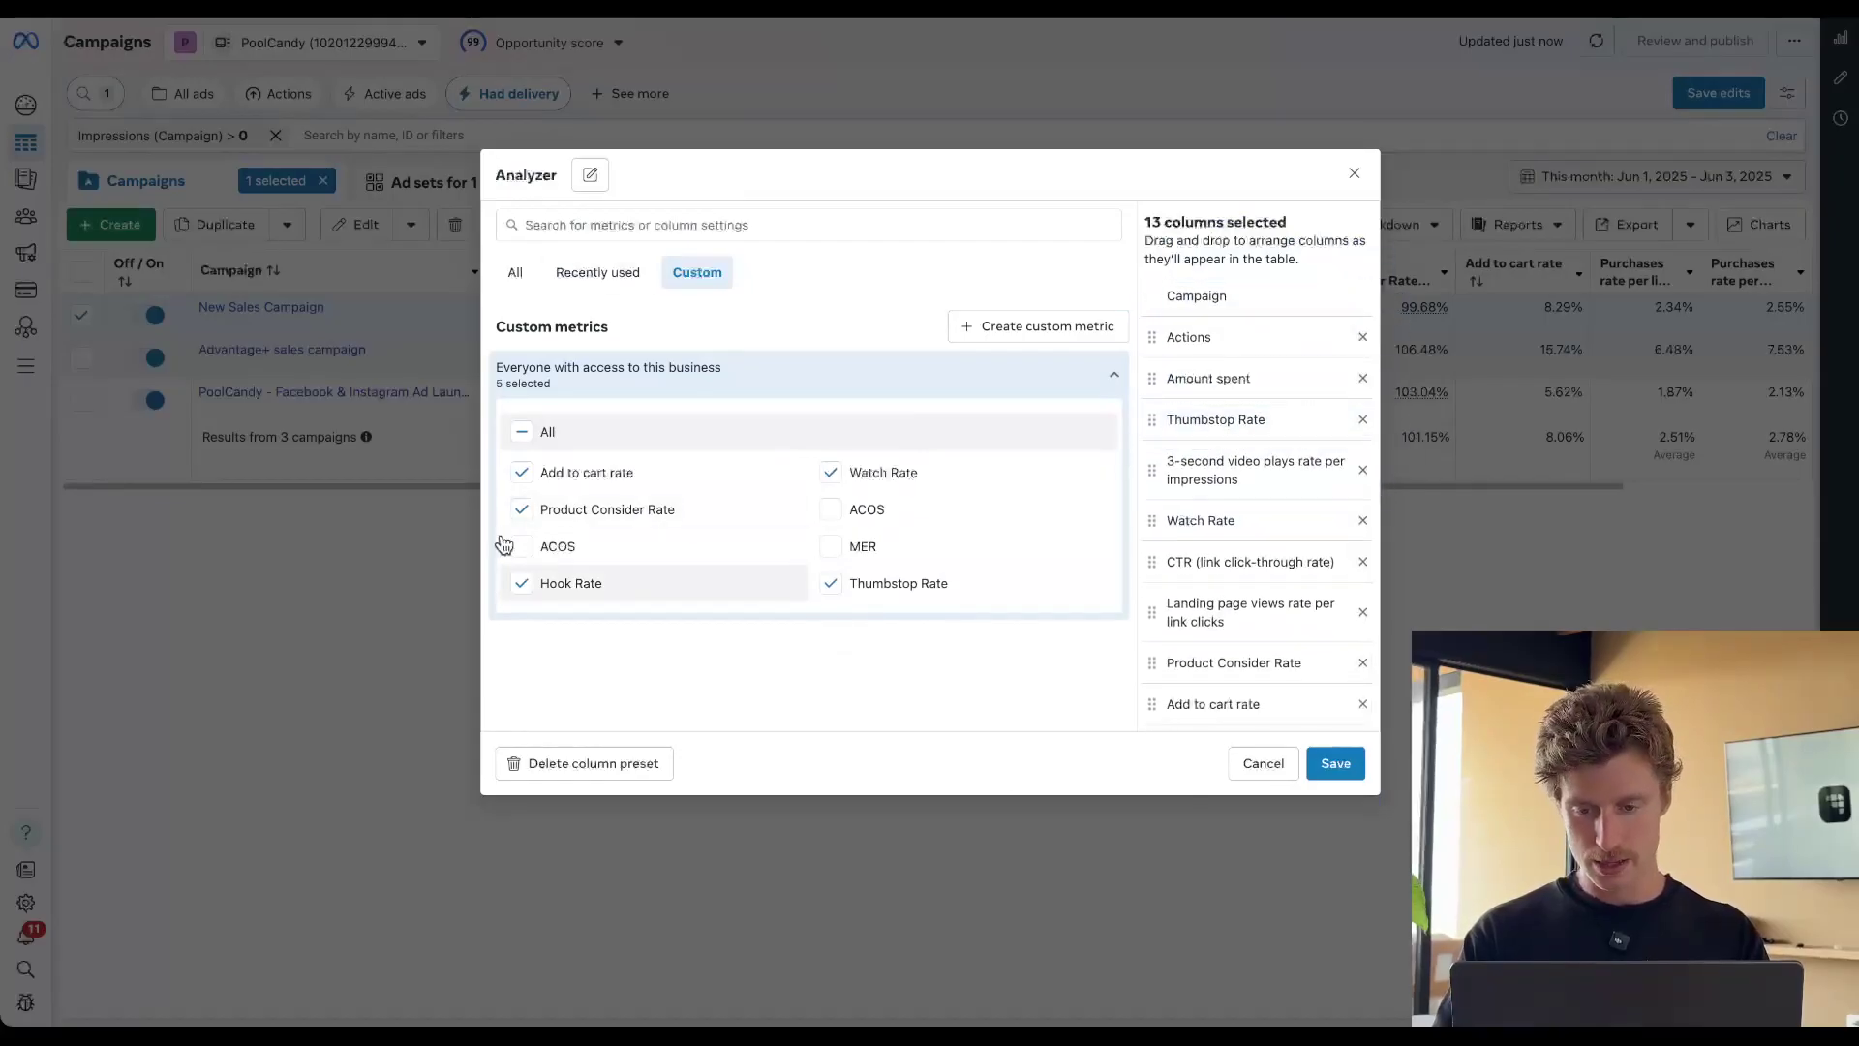
# Show all metrics, collapse Performance, Ad relevance diagnostics and Cost groups to reach Performance funnel
pyautogui.click(513, 274)
pyautogui.click(627, 384)
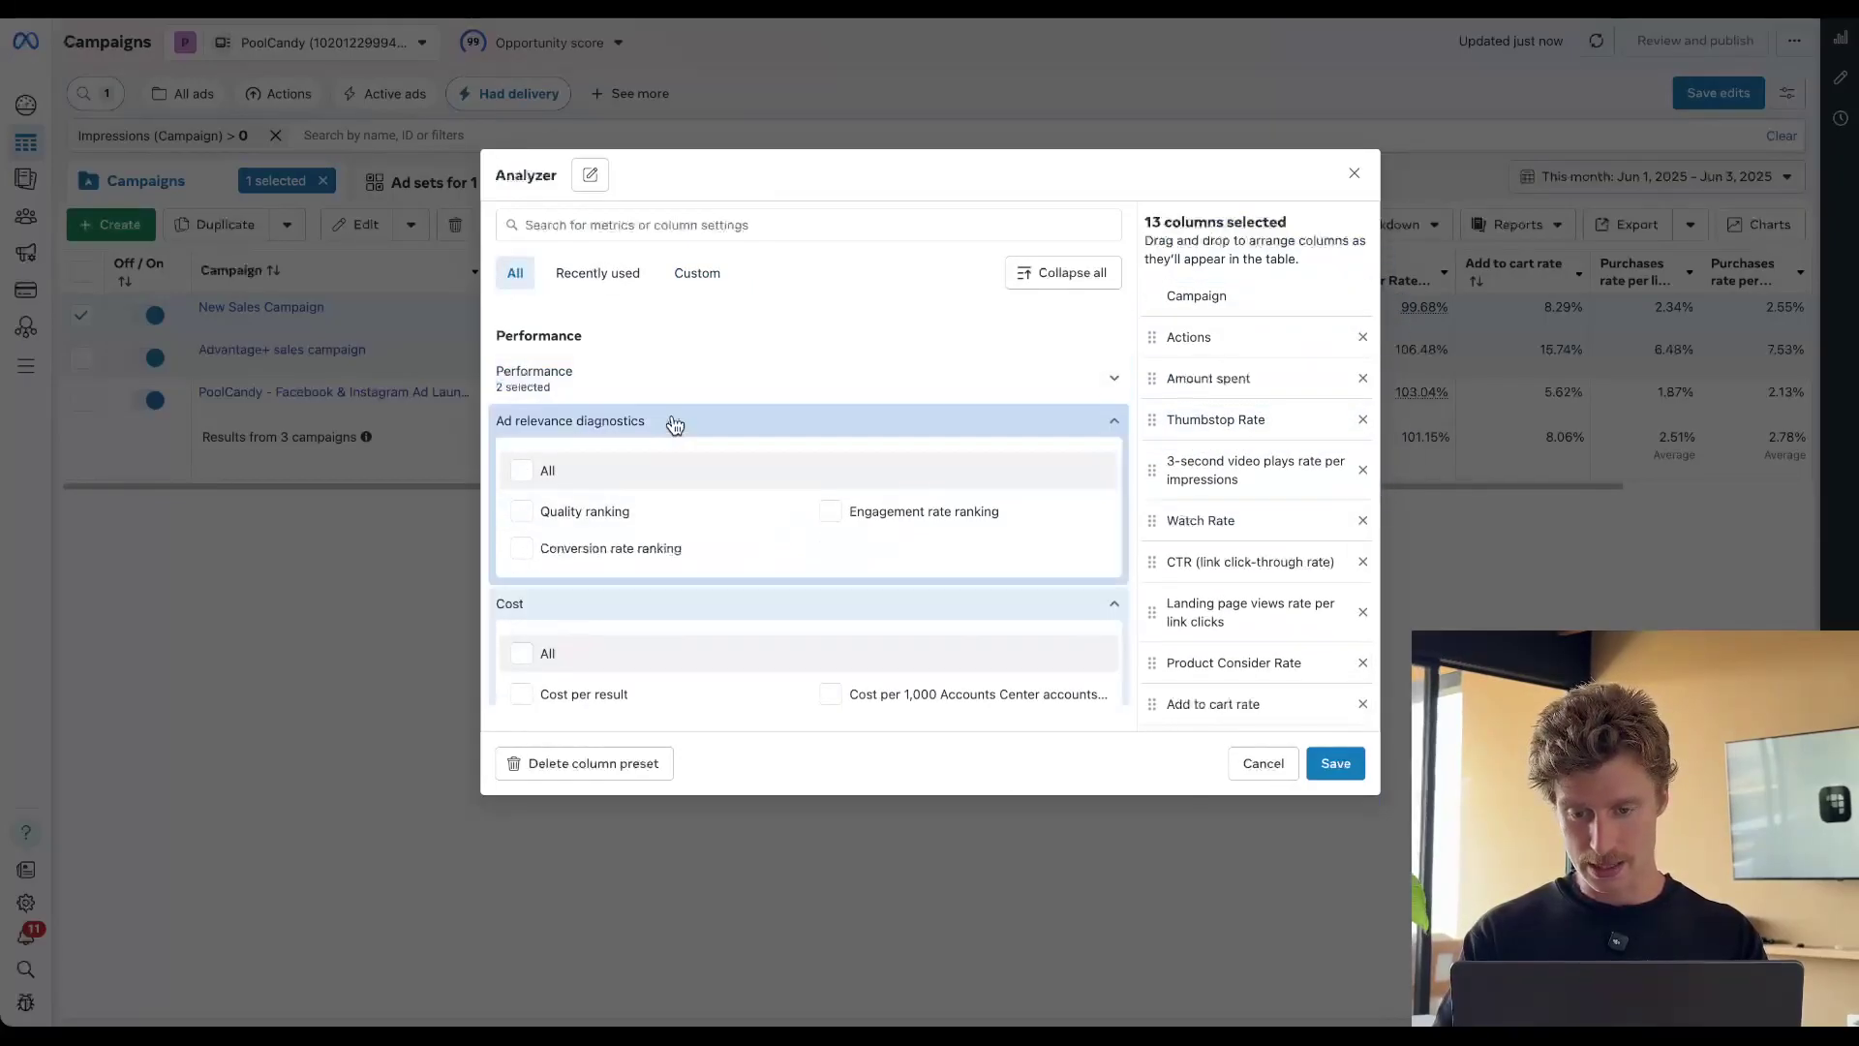
pyautogui.click(668, 421)
pyautogui.click(664, 458)
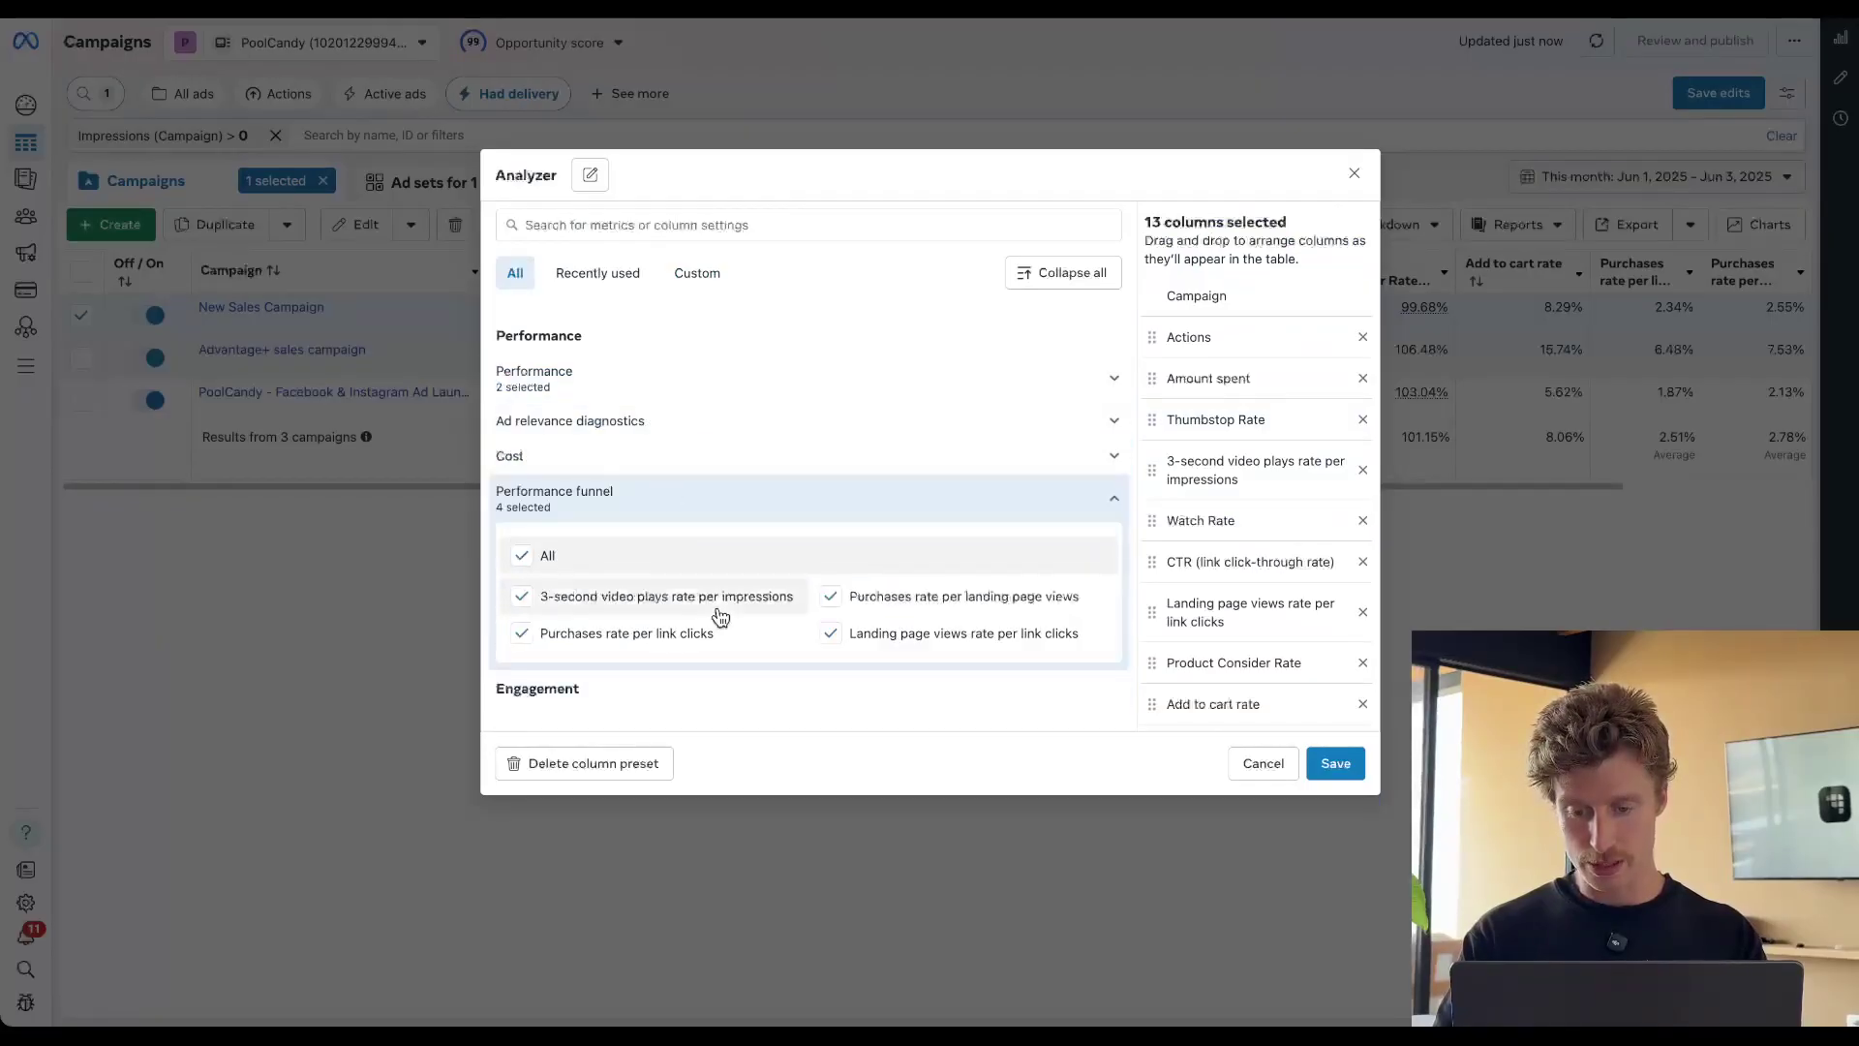
pyautogui.scroll(-3, 714, 612)
pyautogui.moveTo(636, 363)
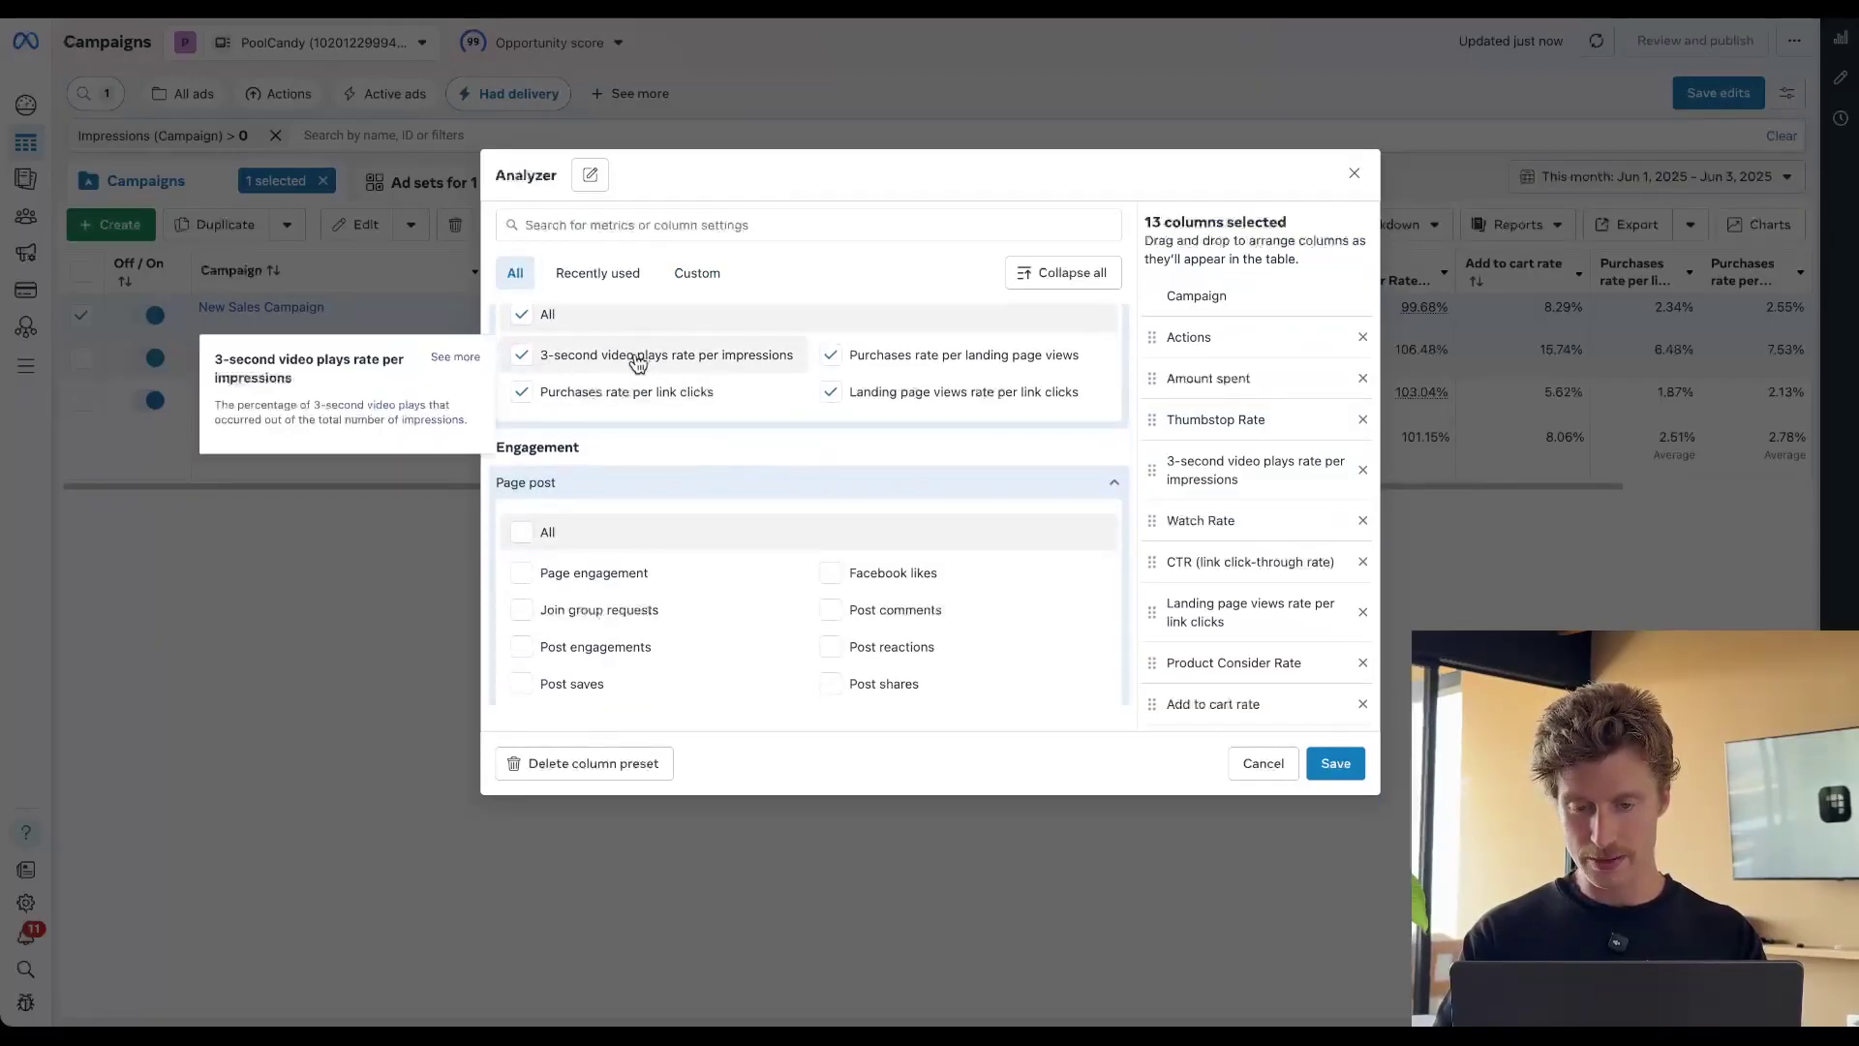
pyautogui.moveTo(869, 366)
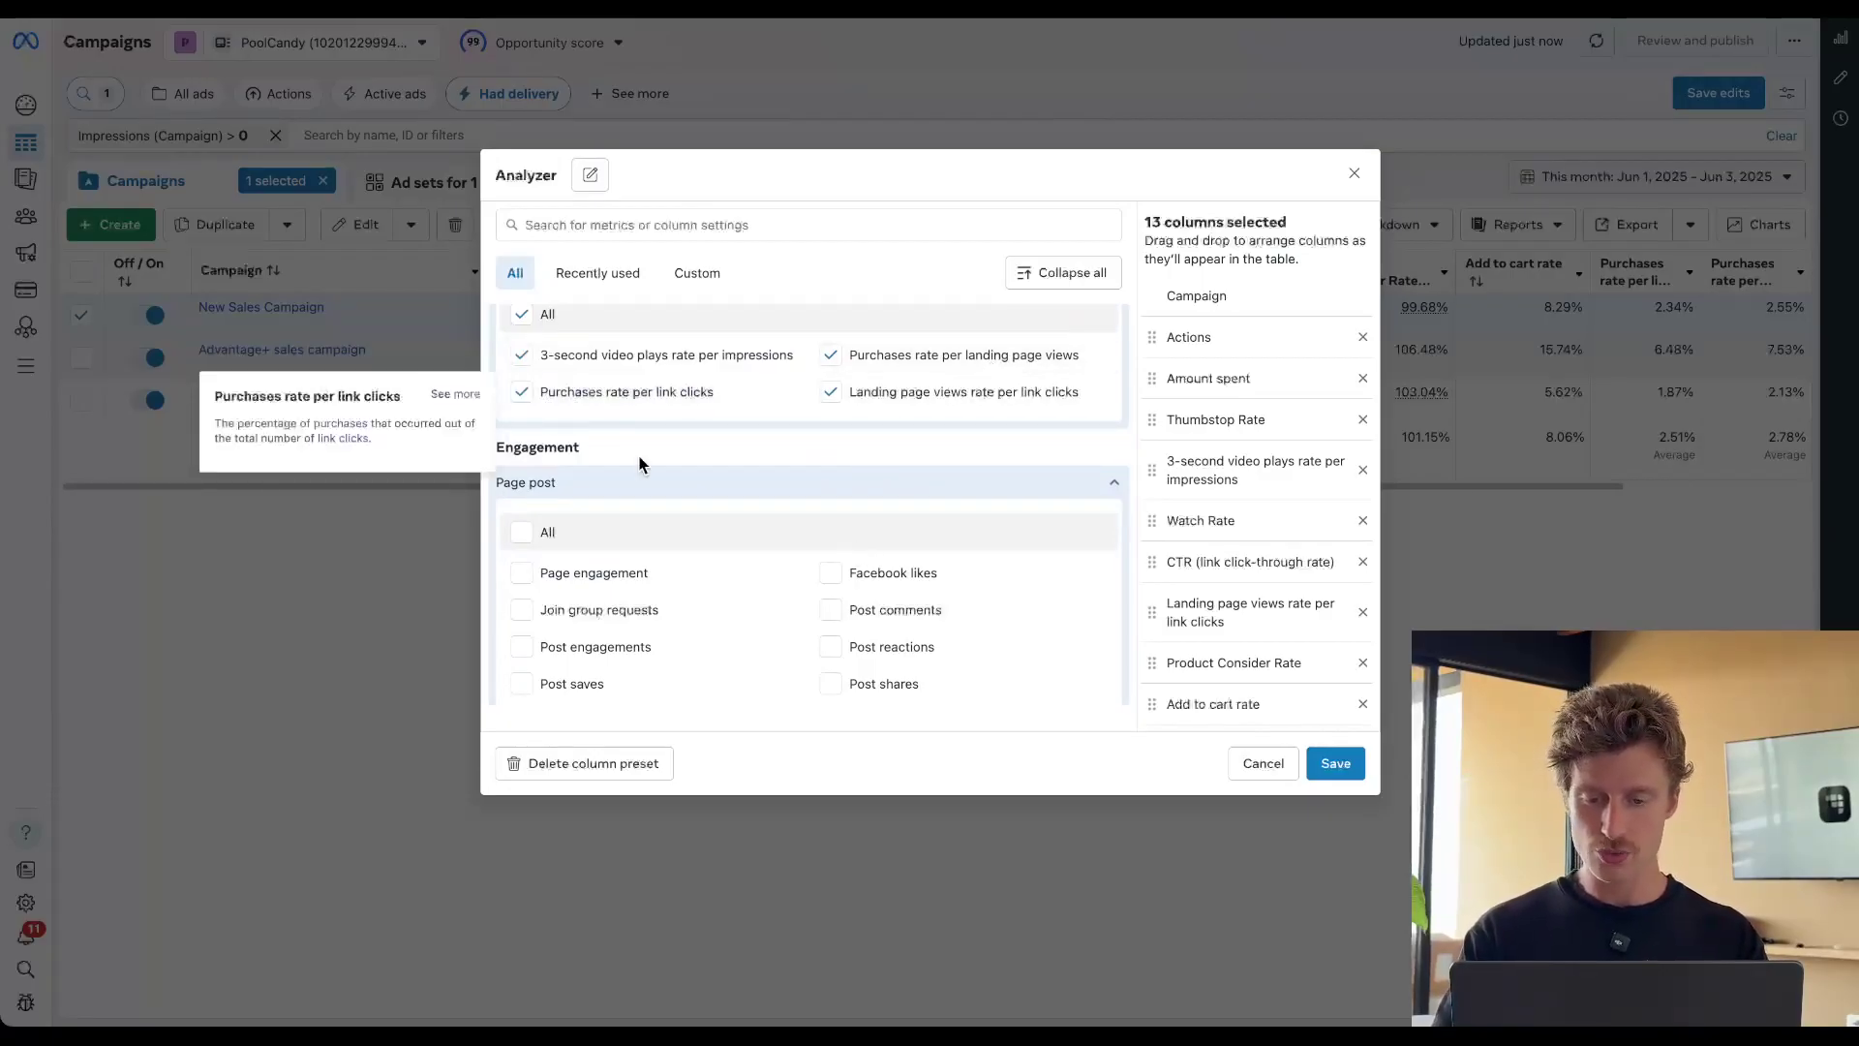
pyautogui.moveTo(622, 412)
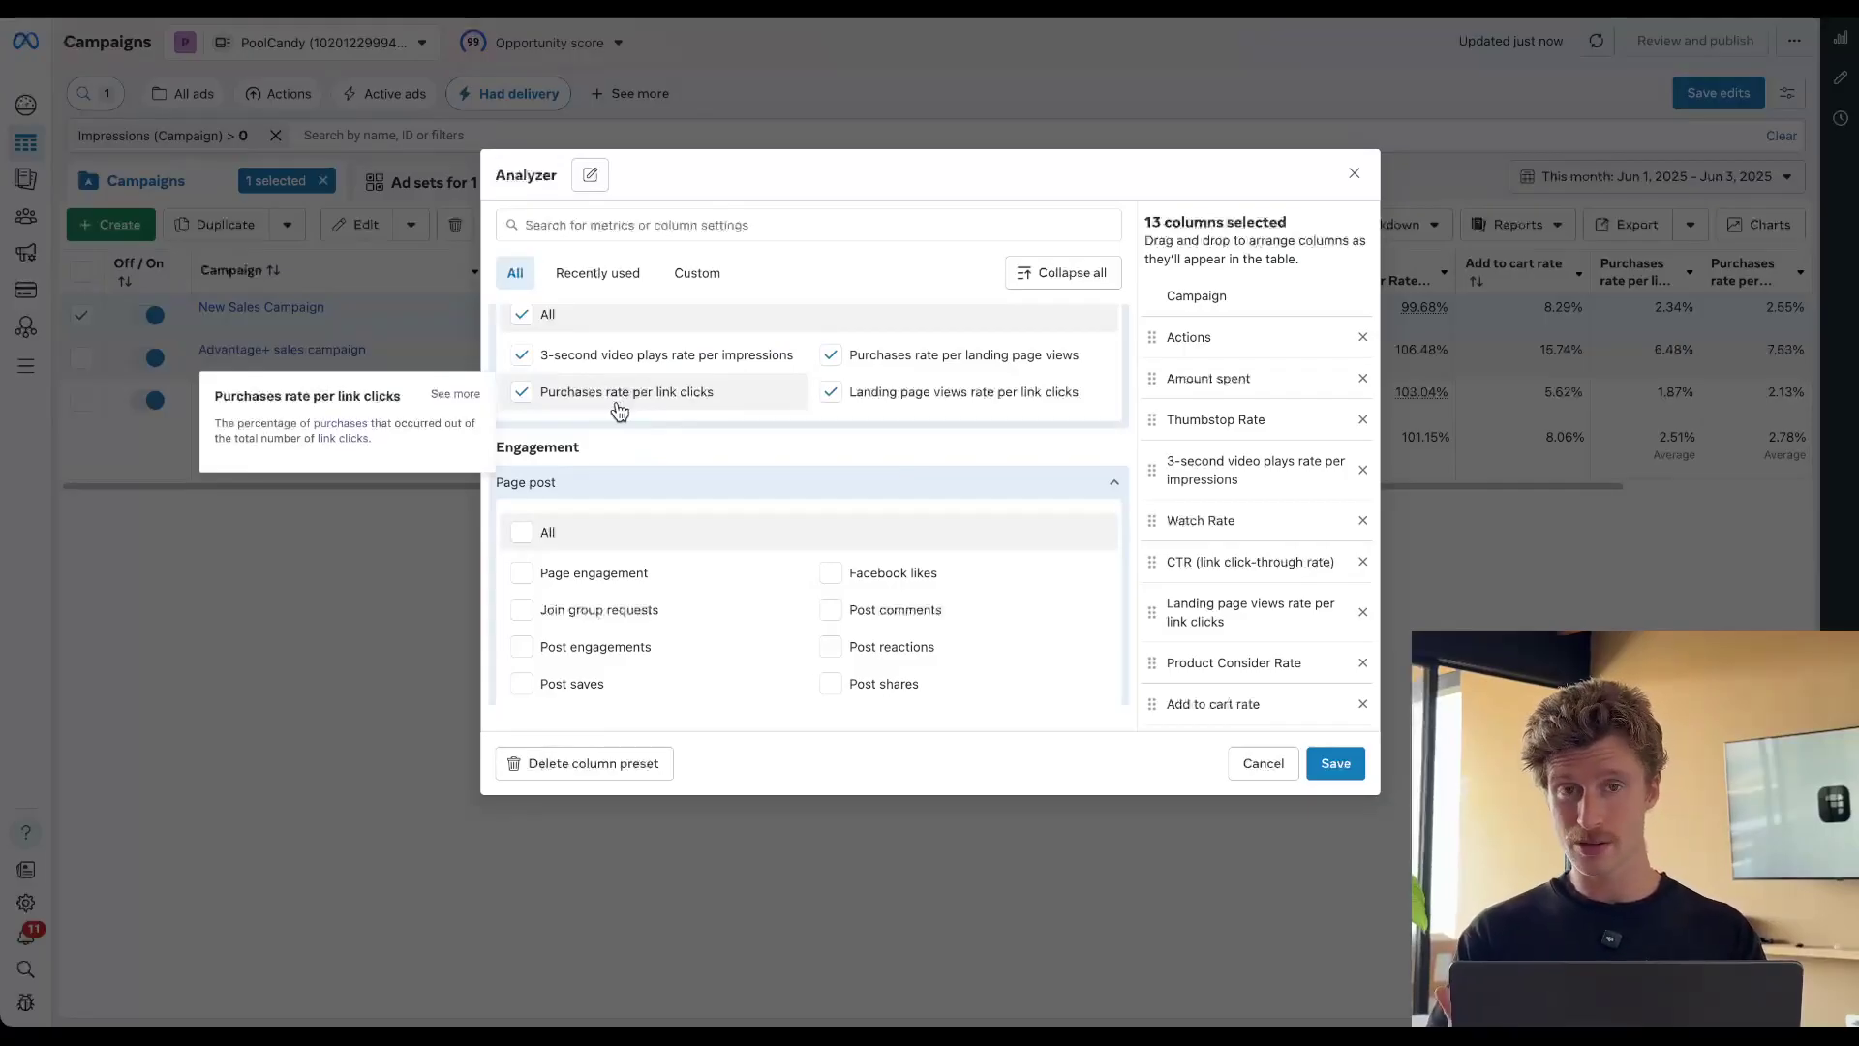
pyautogui.moveTo(868, 414)
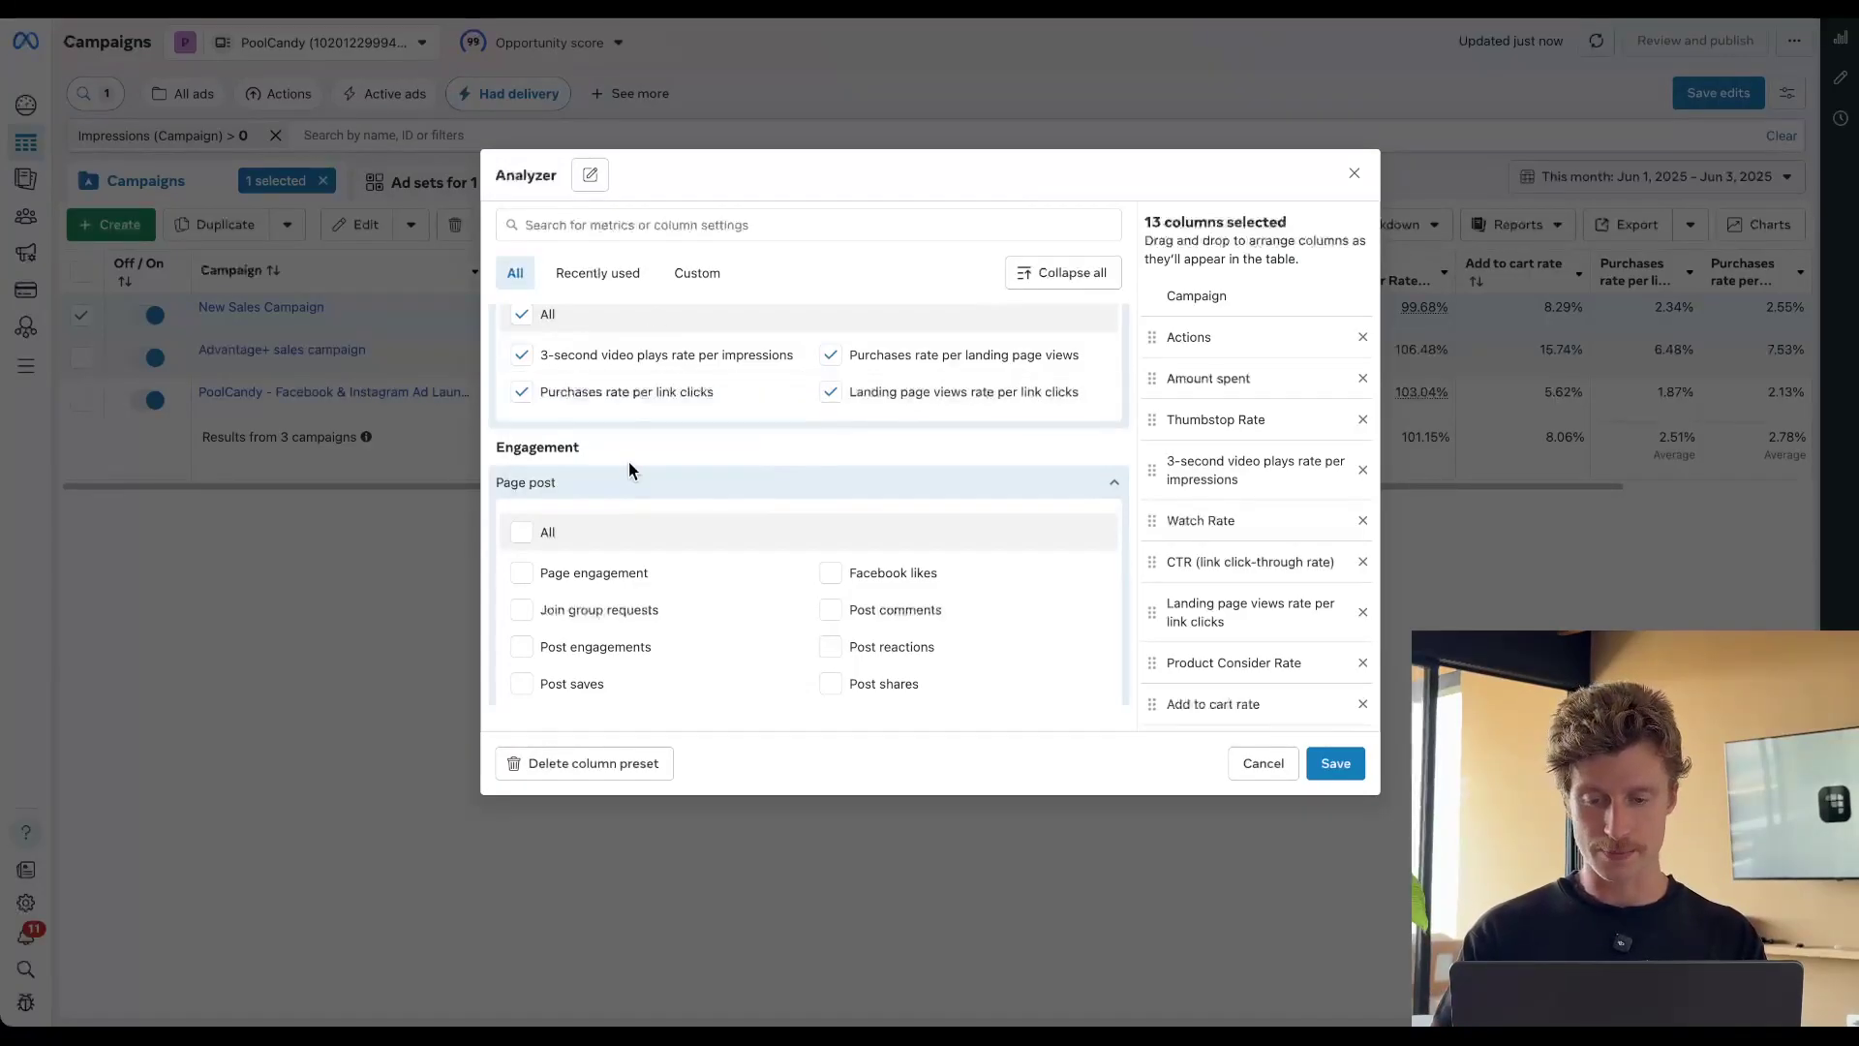
pyautogui.scroll(2, 630, 462)
# Remove all Performance funnel metrics and the Hook Rate column, leaving eight columns
pyautogui.click(520, 450)
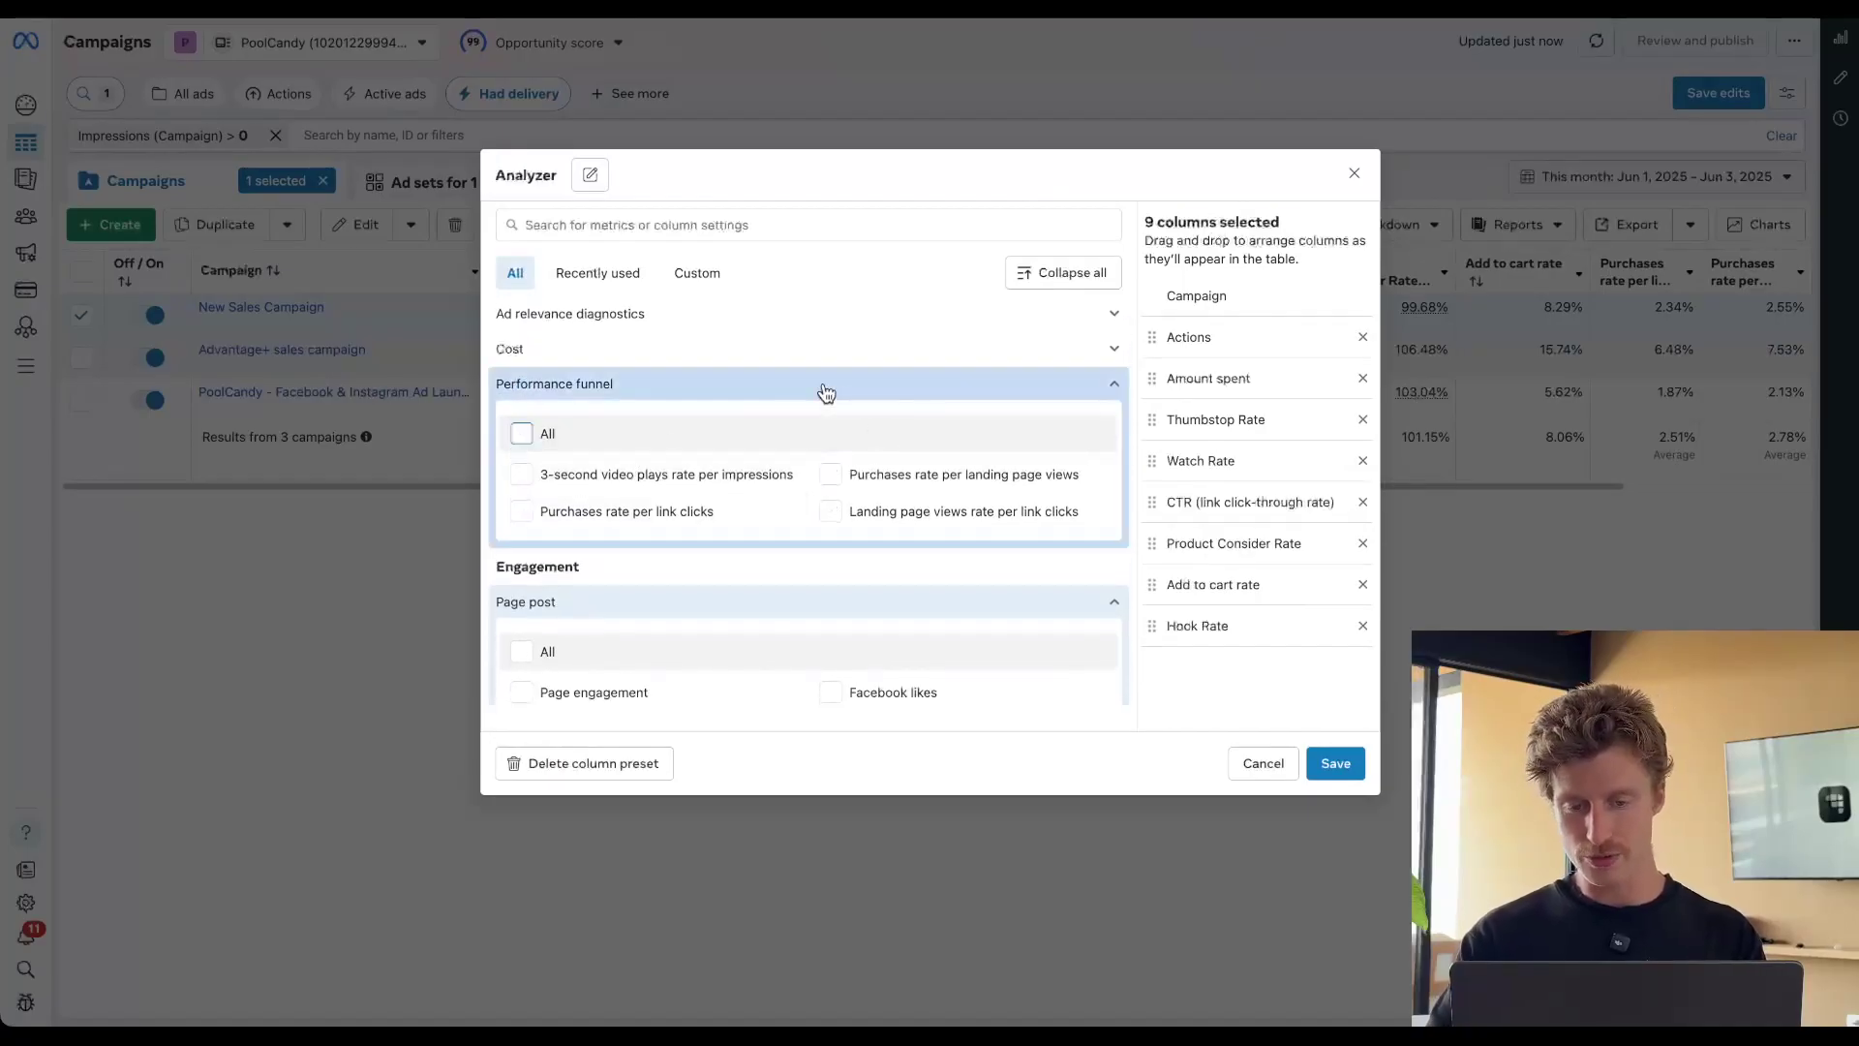
pyautogui.click(822, 390)
pyautogui.scroll(1, 826, 392)
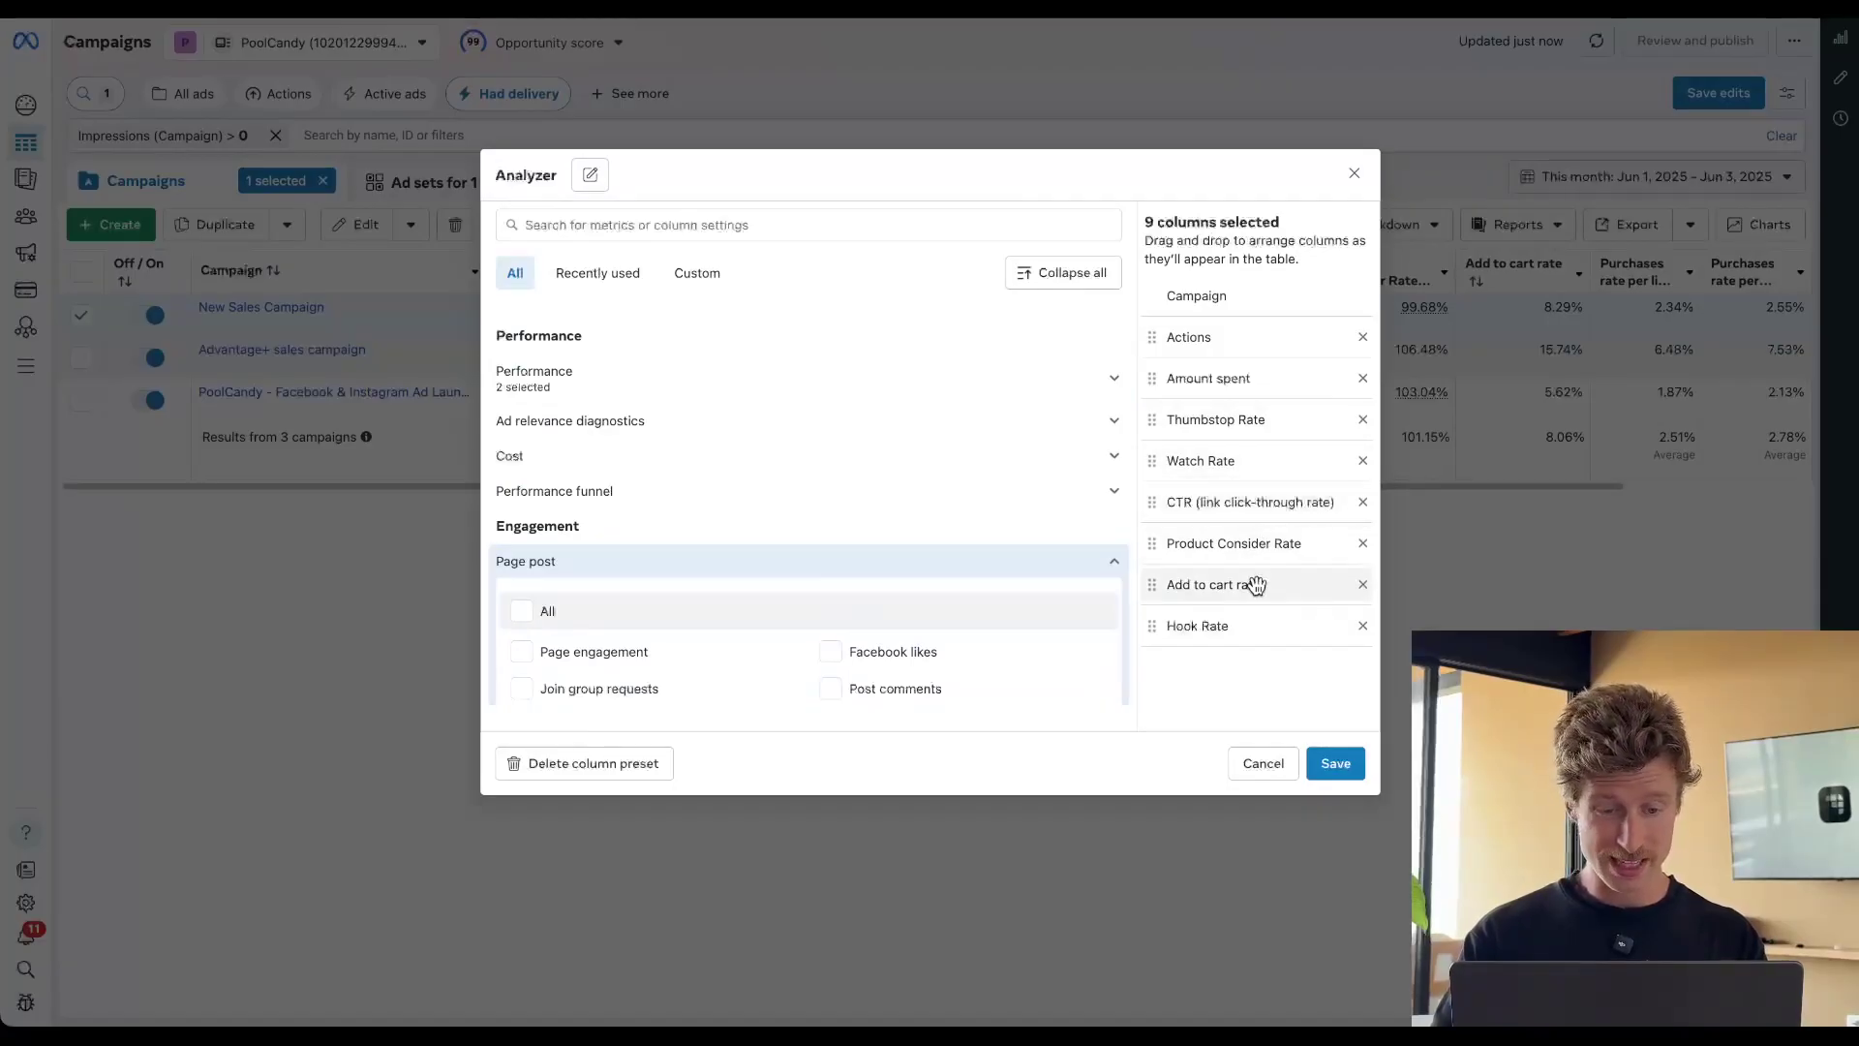
pyautogui.click(1362, 626)
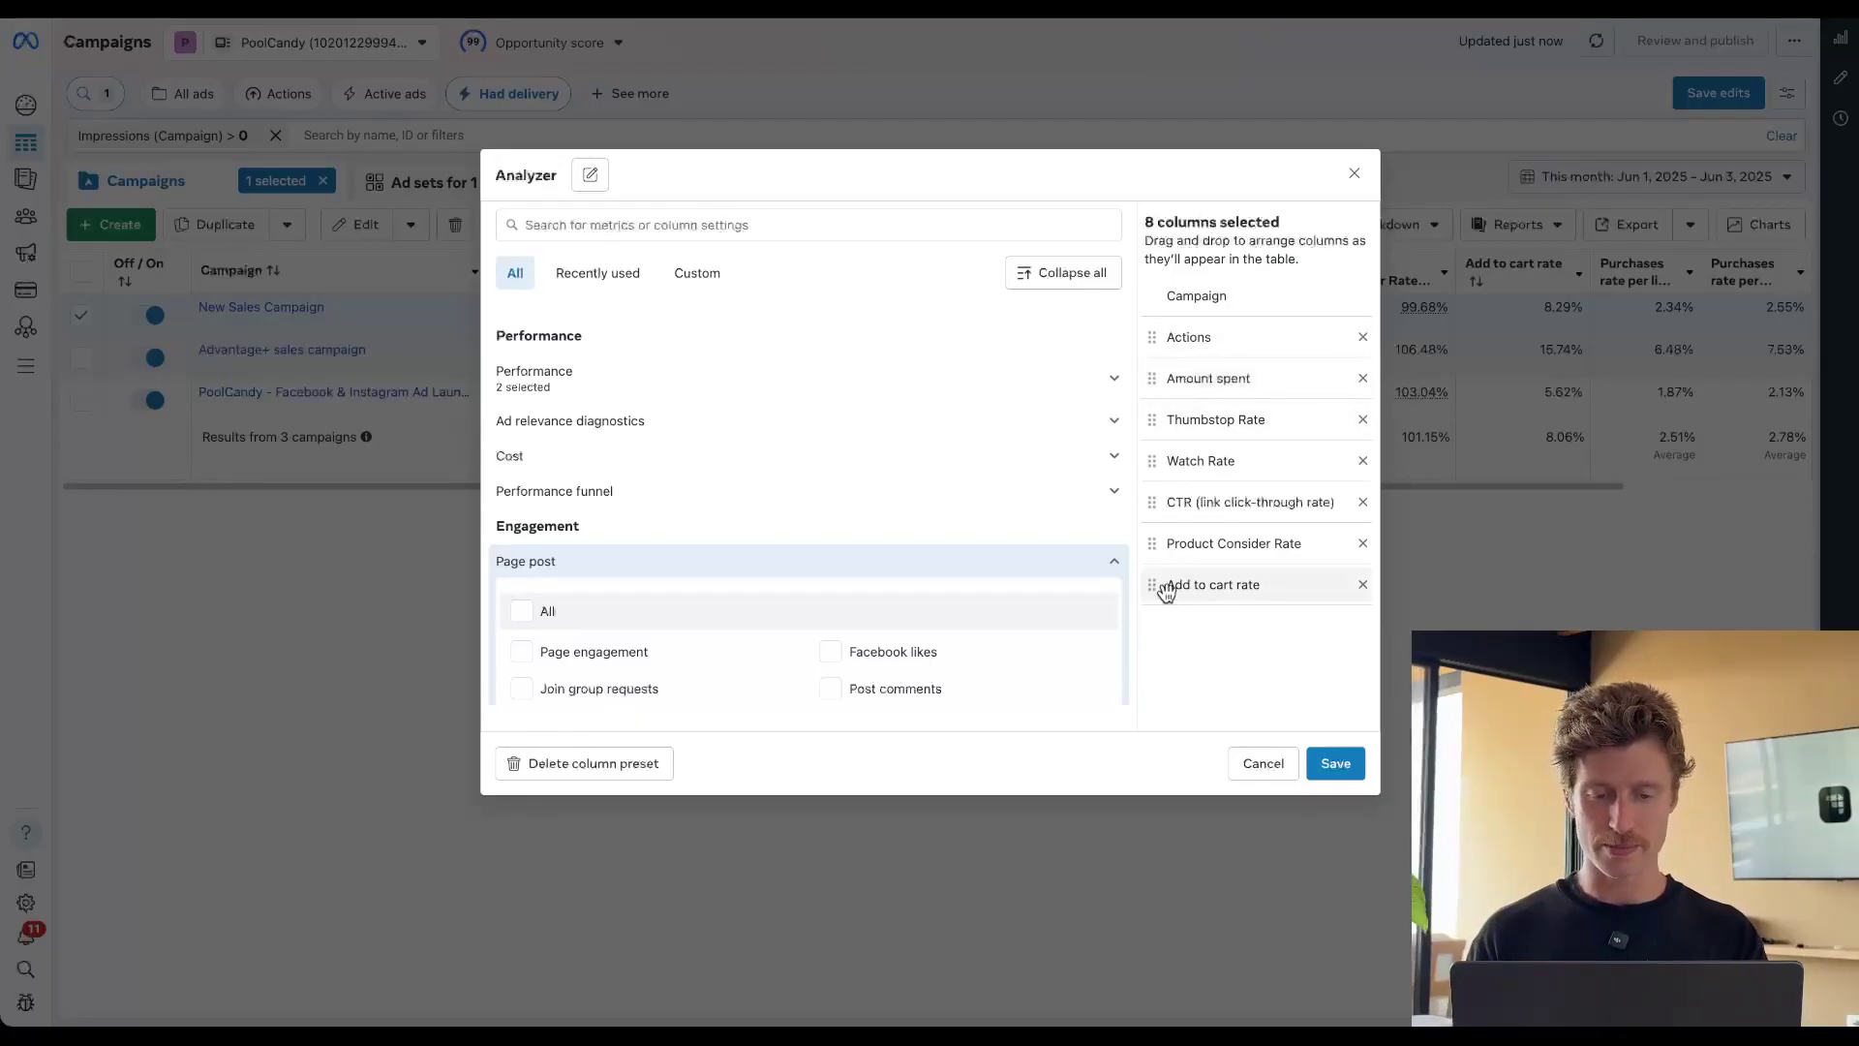
pyautogui.moveTo(1166, 591)
pyautogui.mouseDown()
pyautogui.moveTo(1175, 456)
pyautogui.moveTo(1171, 577)
pyautogui.mouseUp()
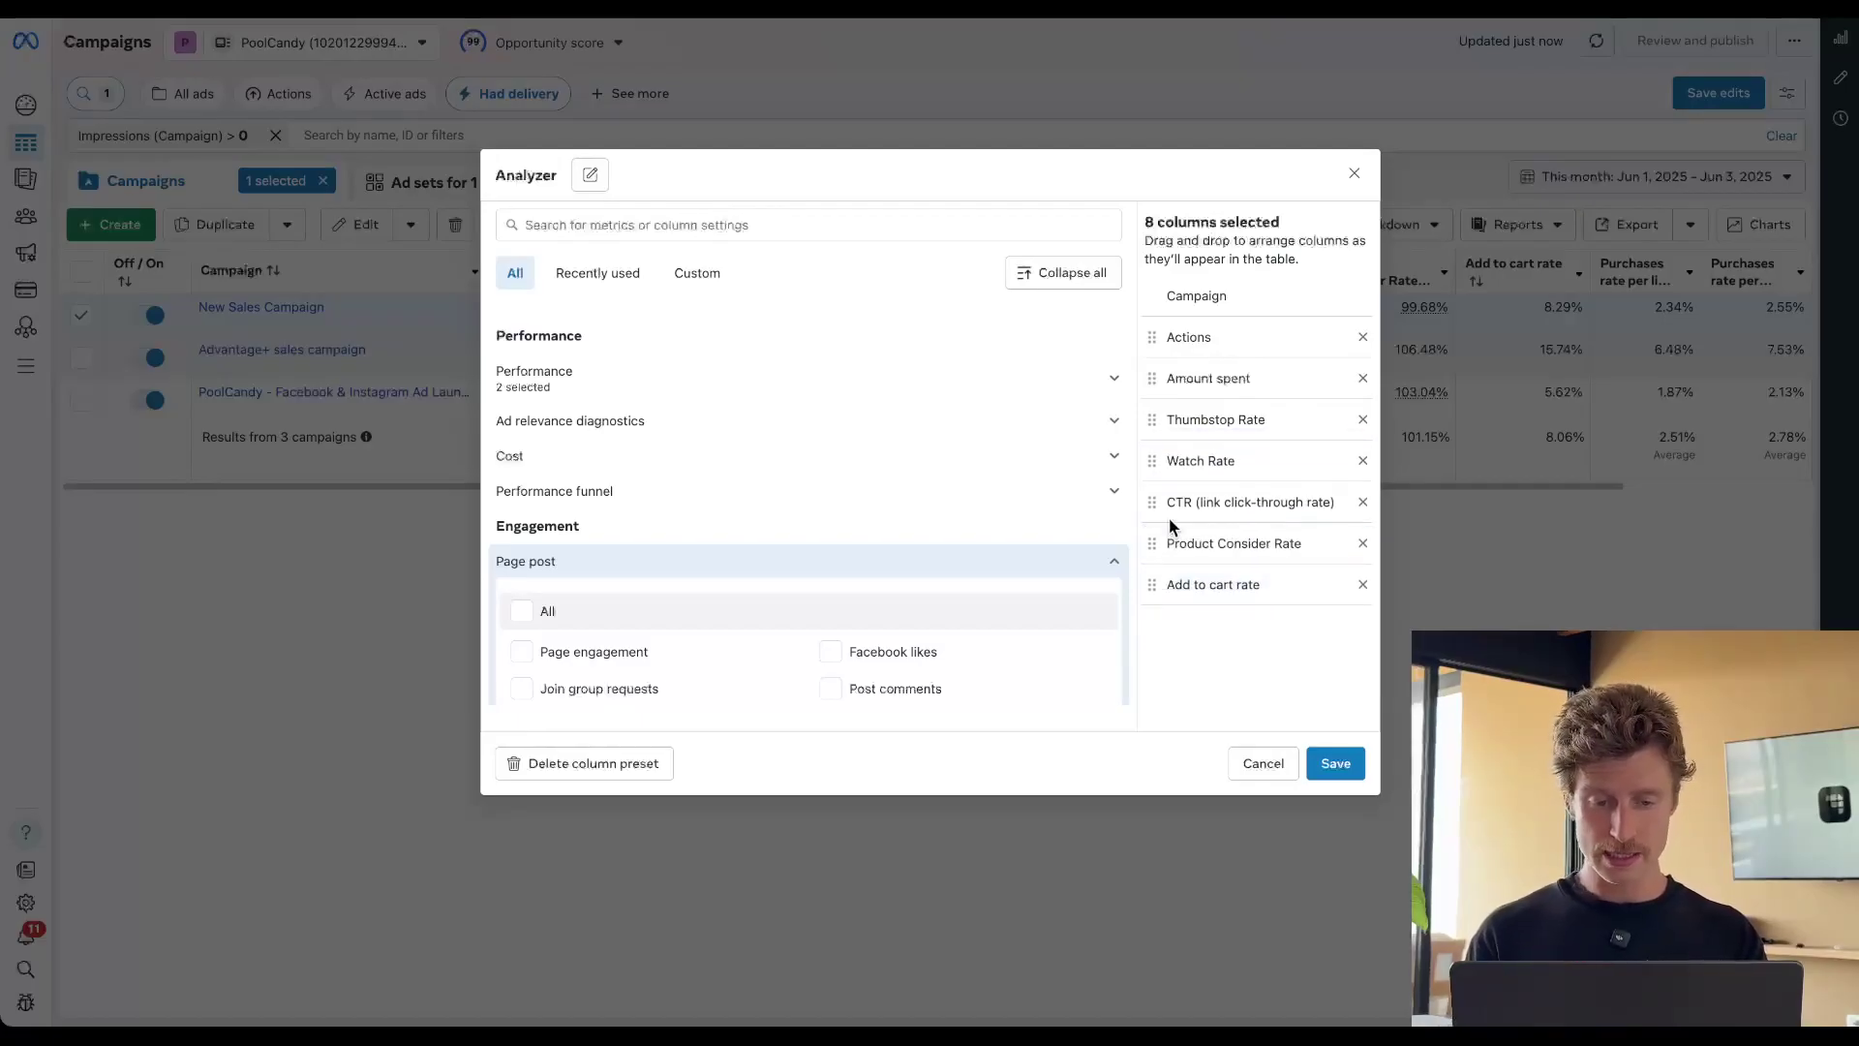
pyautogui.moveTo(1155, 503)
pyautogui.mouseDown()
pyautogui.moveTo(1153, 569)
pyautogui.moveTo(1152, 494)
pyautogui.mouseUp()
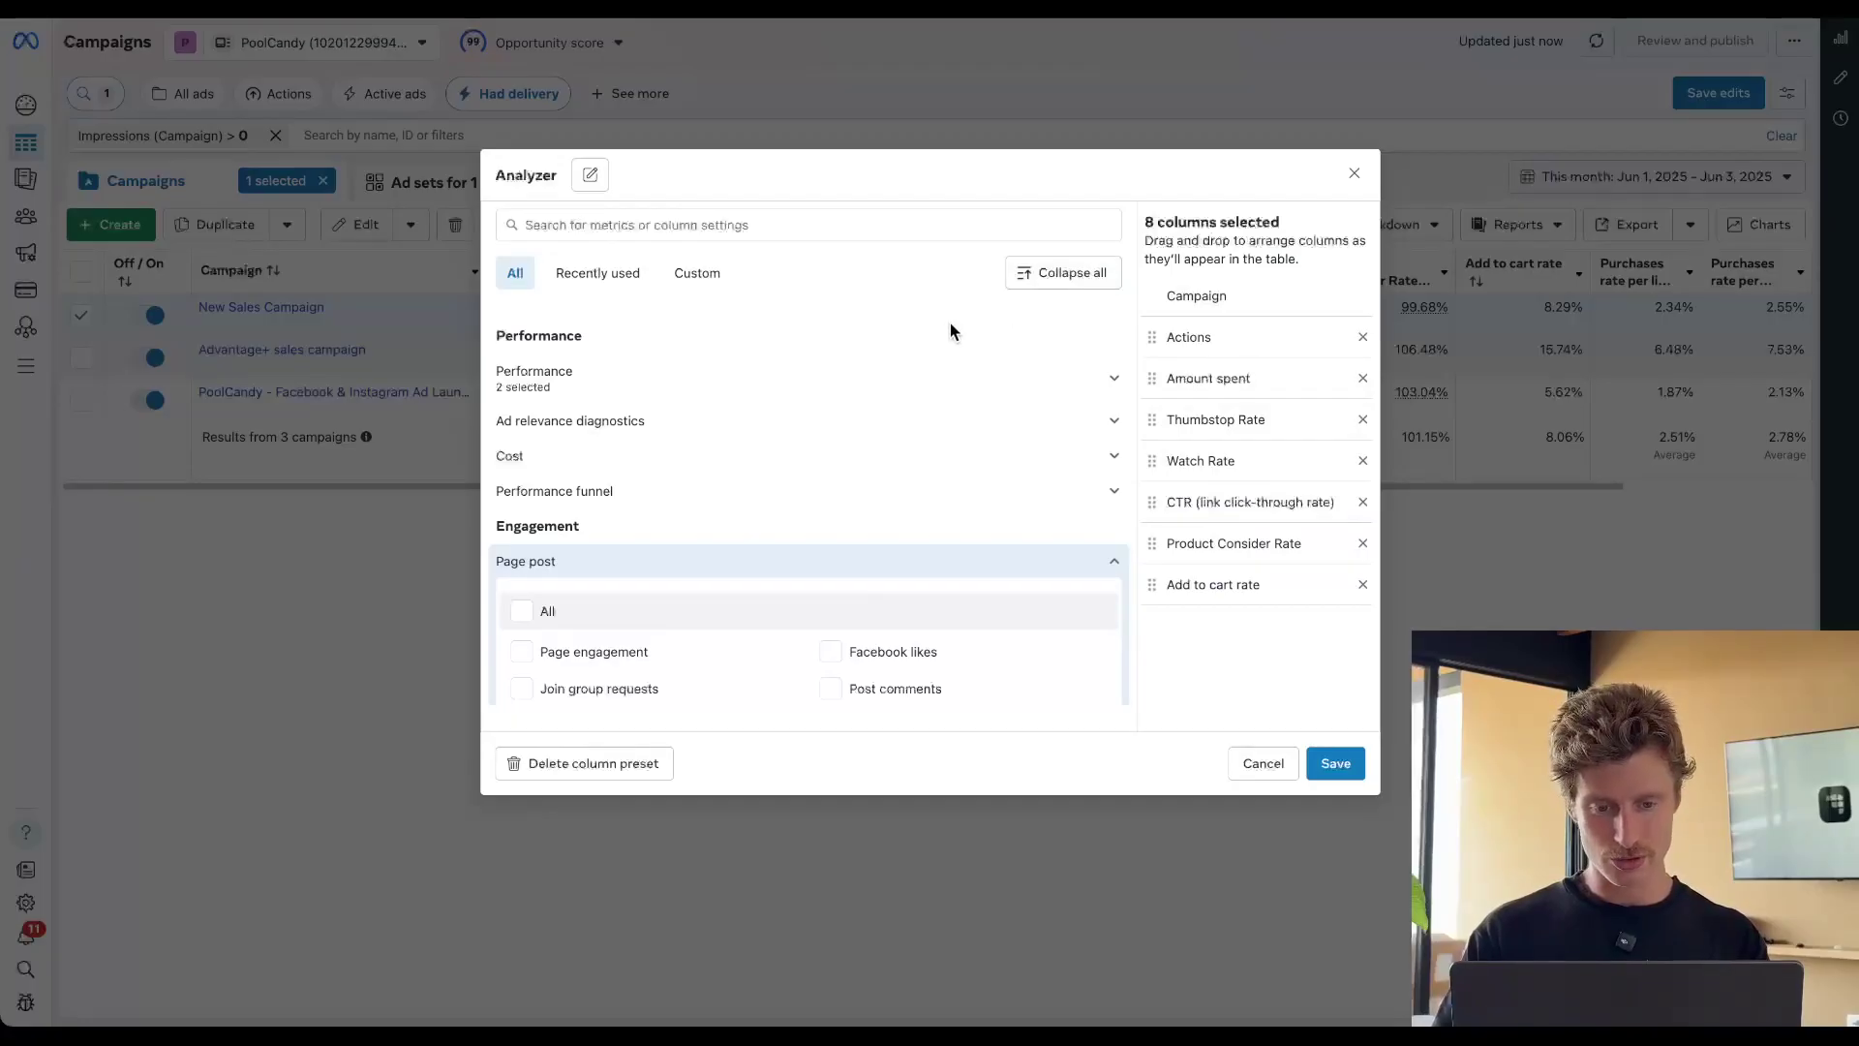
# Start a new custom metric with the formula ThruPlays / Impressions
pyautogui.click(683, 275)
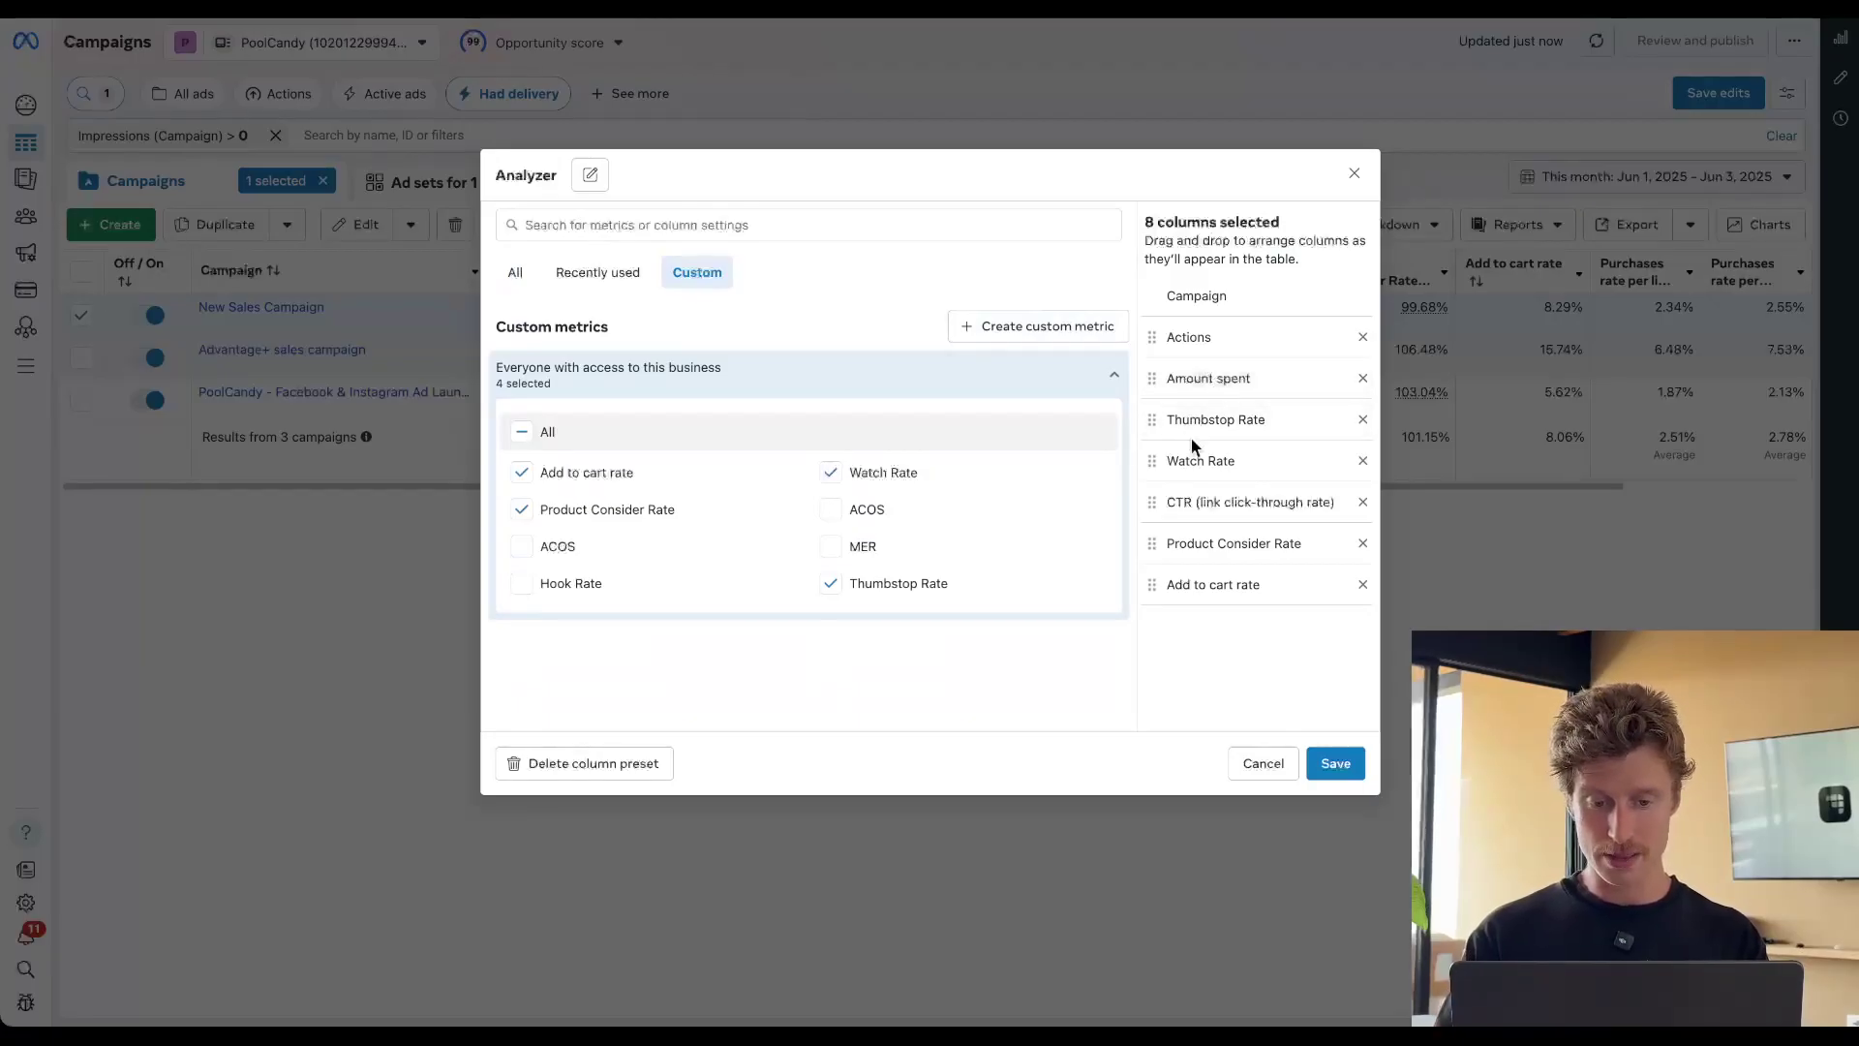
pyautogui.click(1021, 327)
pyautogui.click(594, 334)
pyautogui.write('thru')
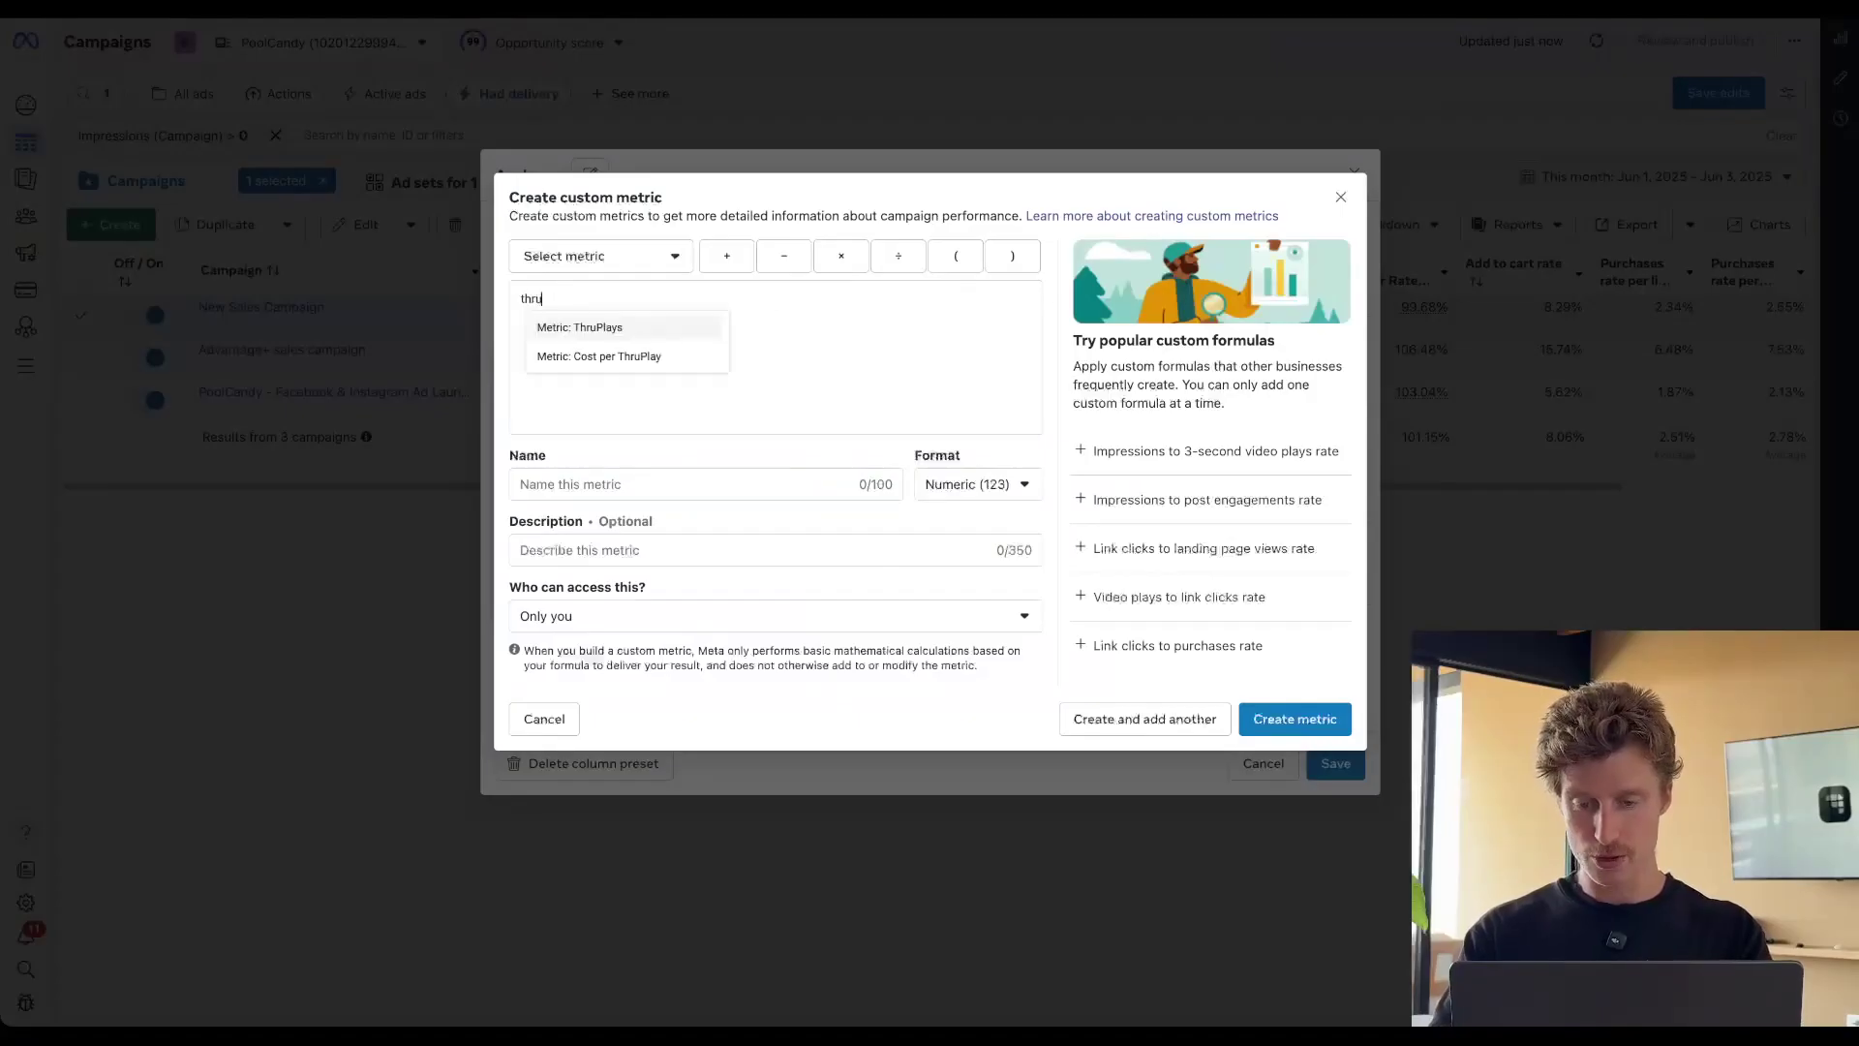
pyautogui.press('Return')
pyautogui.write('/')
pyautogui.write('impr')
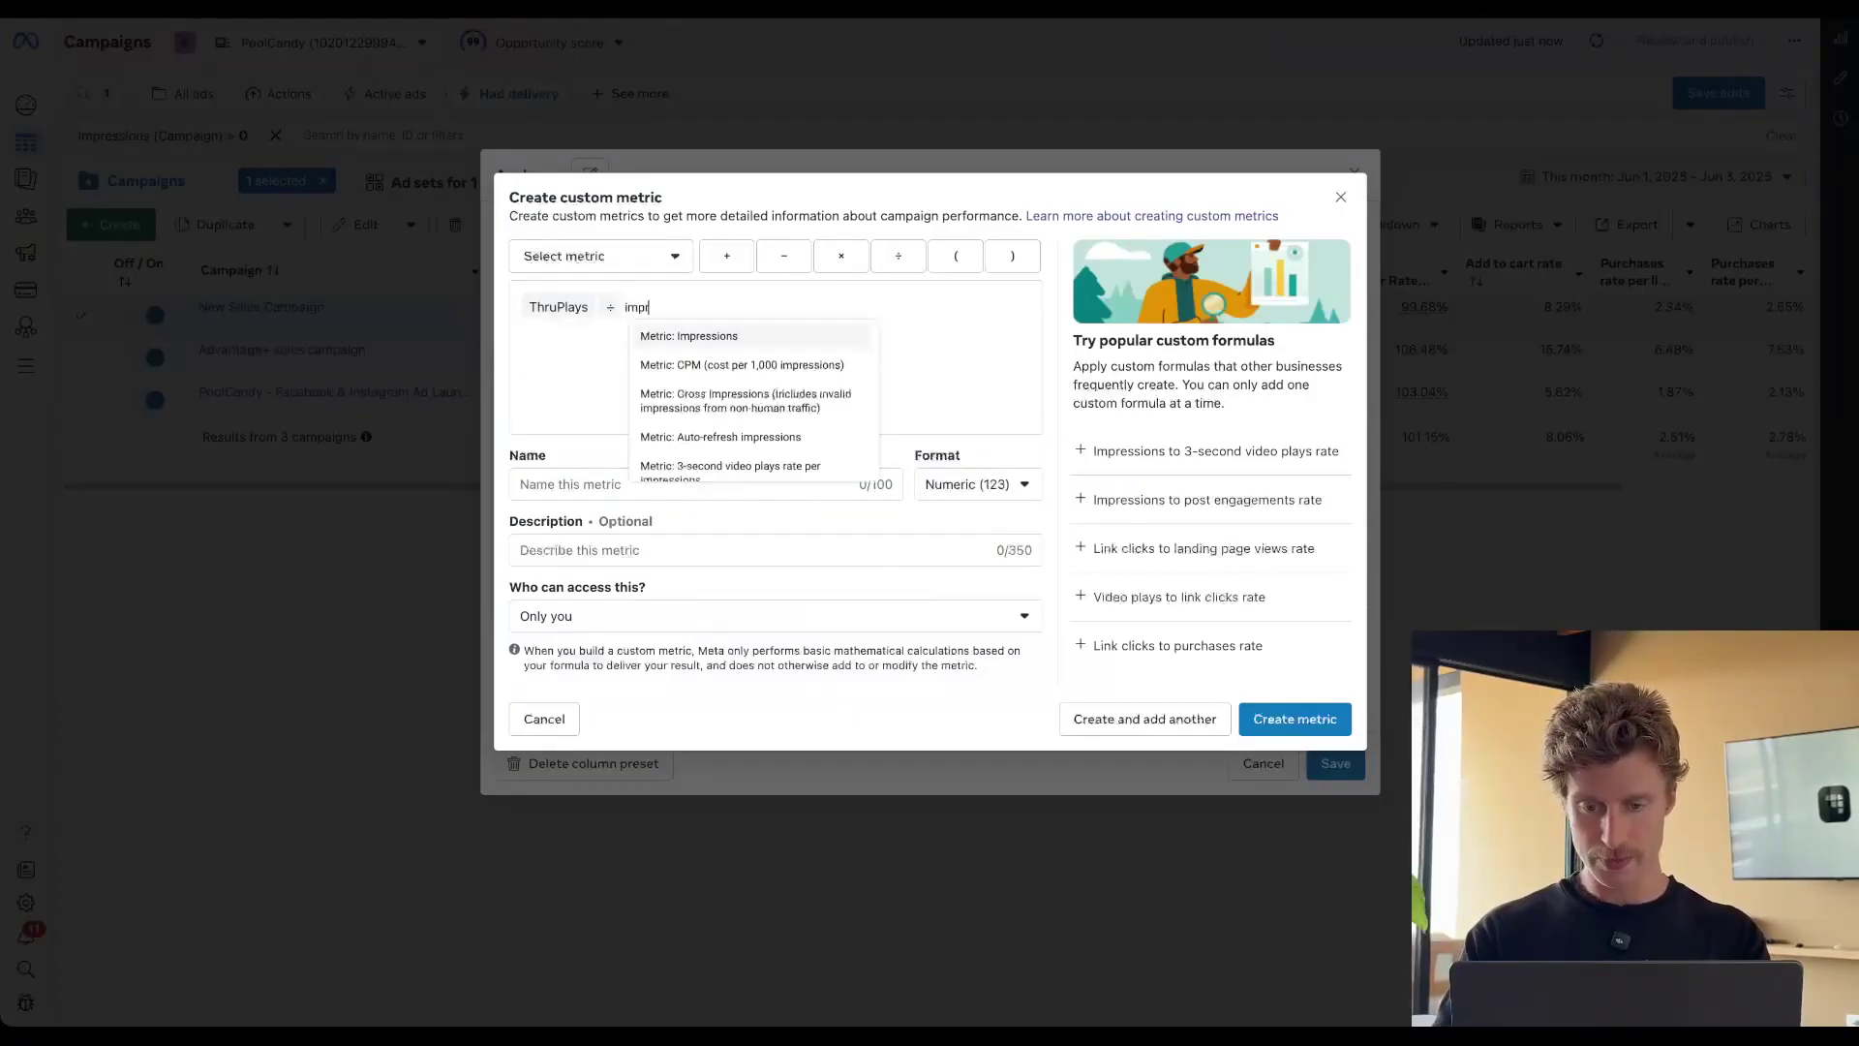
pyautogui.press('Return')
# Name it Hold Rate, format as percentage, share with the business, save, and add as a column
pyautogui.click(547, 469)
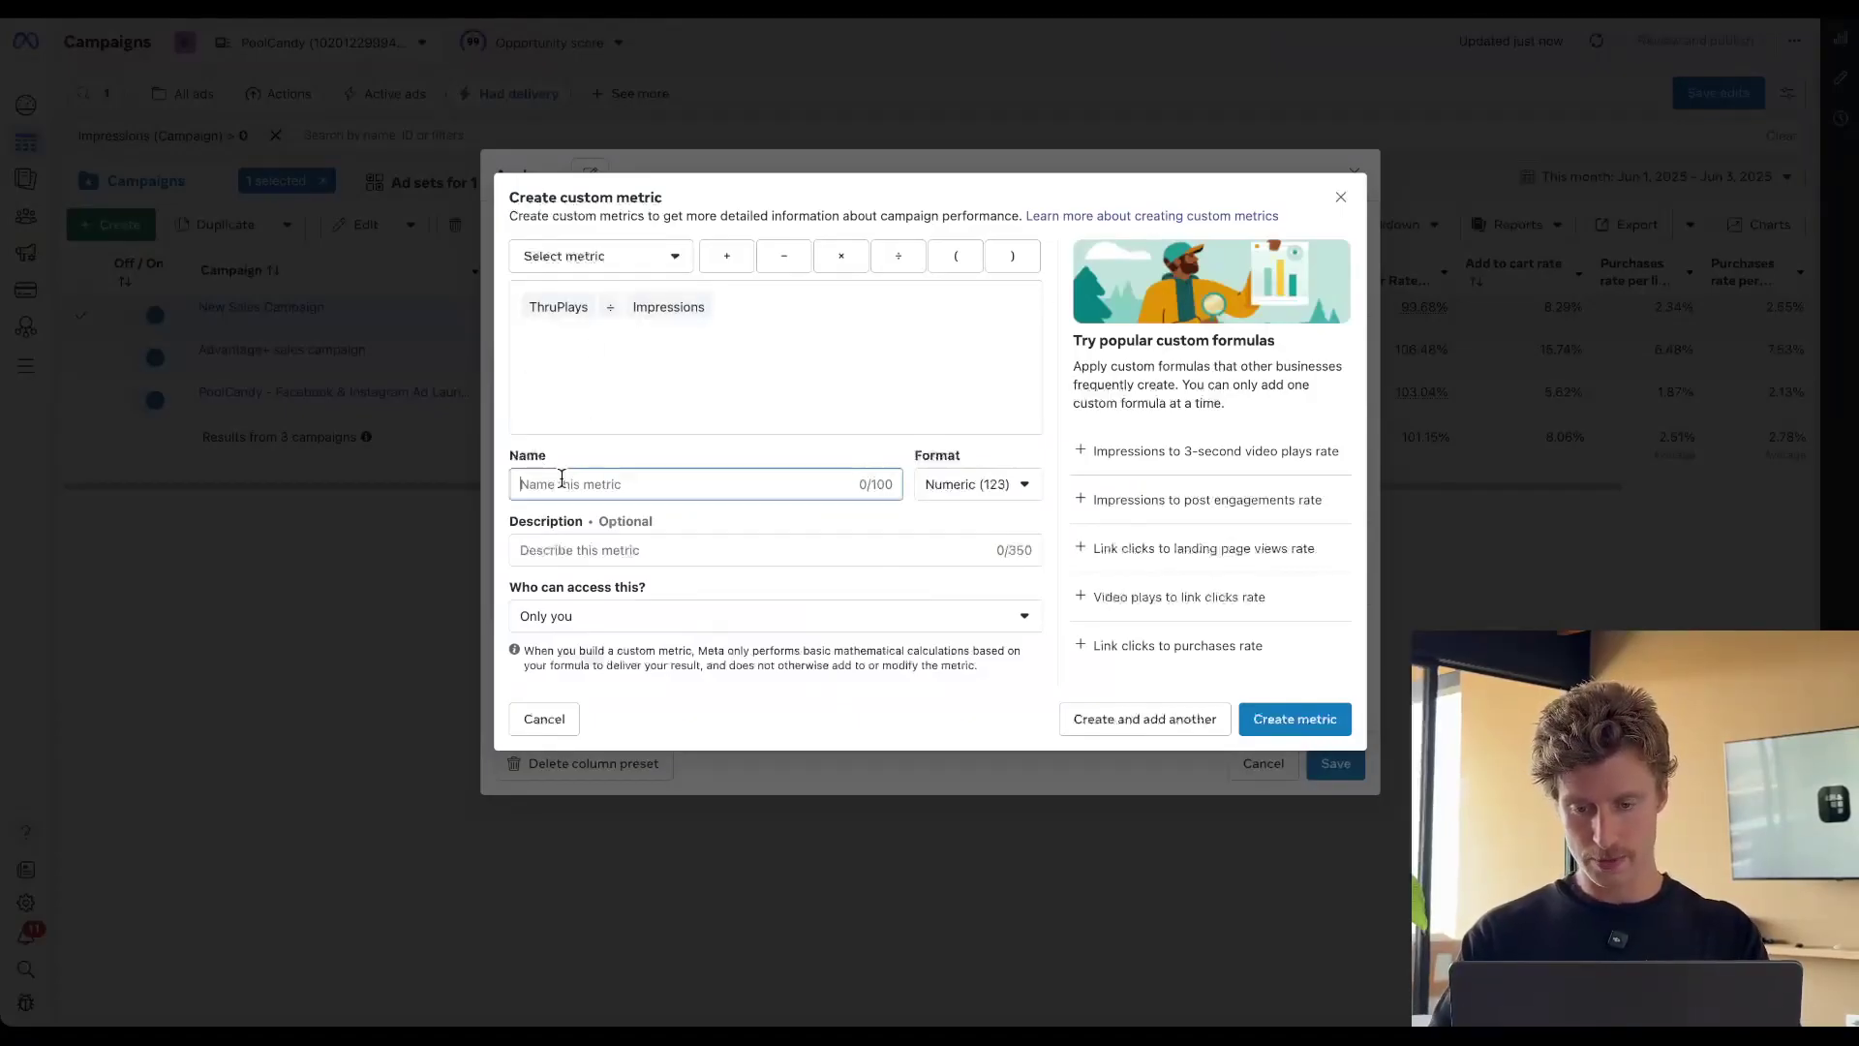
pyautogui.write('Hold Rate')
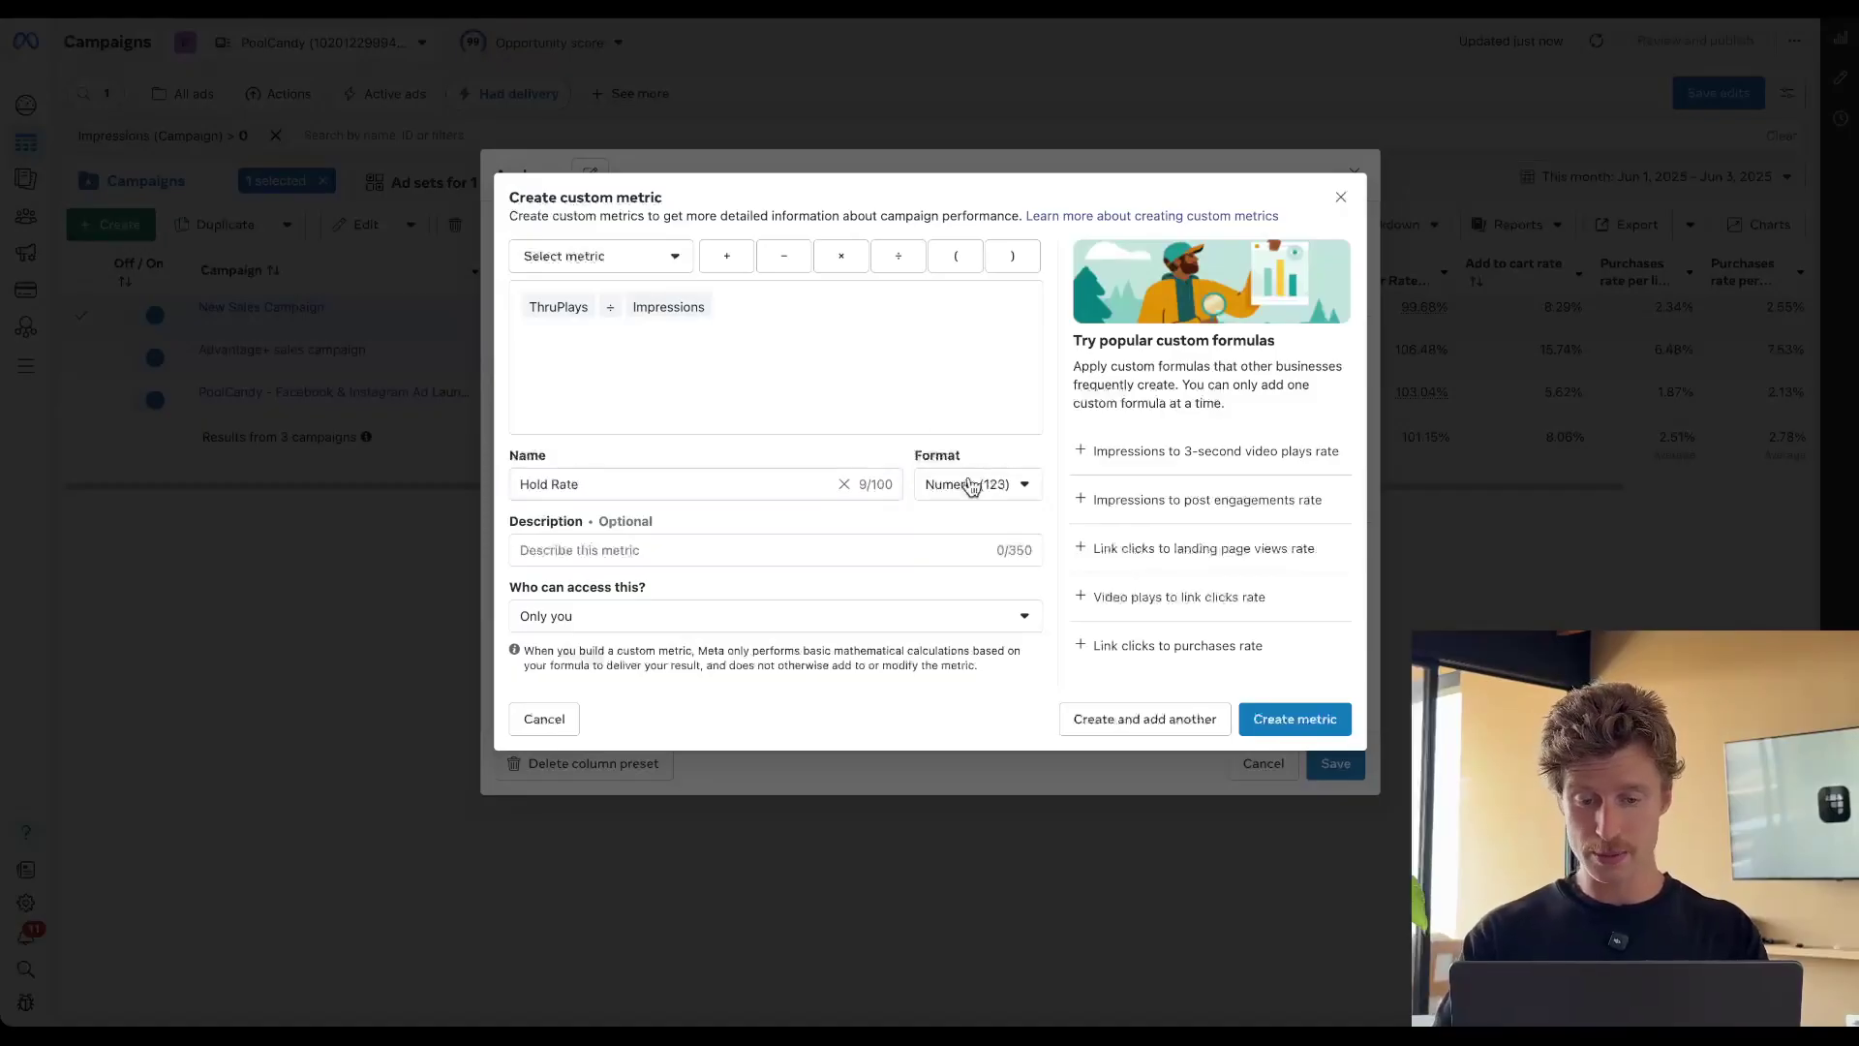
pyautogui.click(973, 484)
pyautogui.click(969, 558)
pyautogui.click(592, 616)
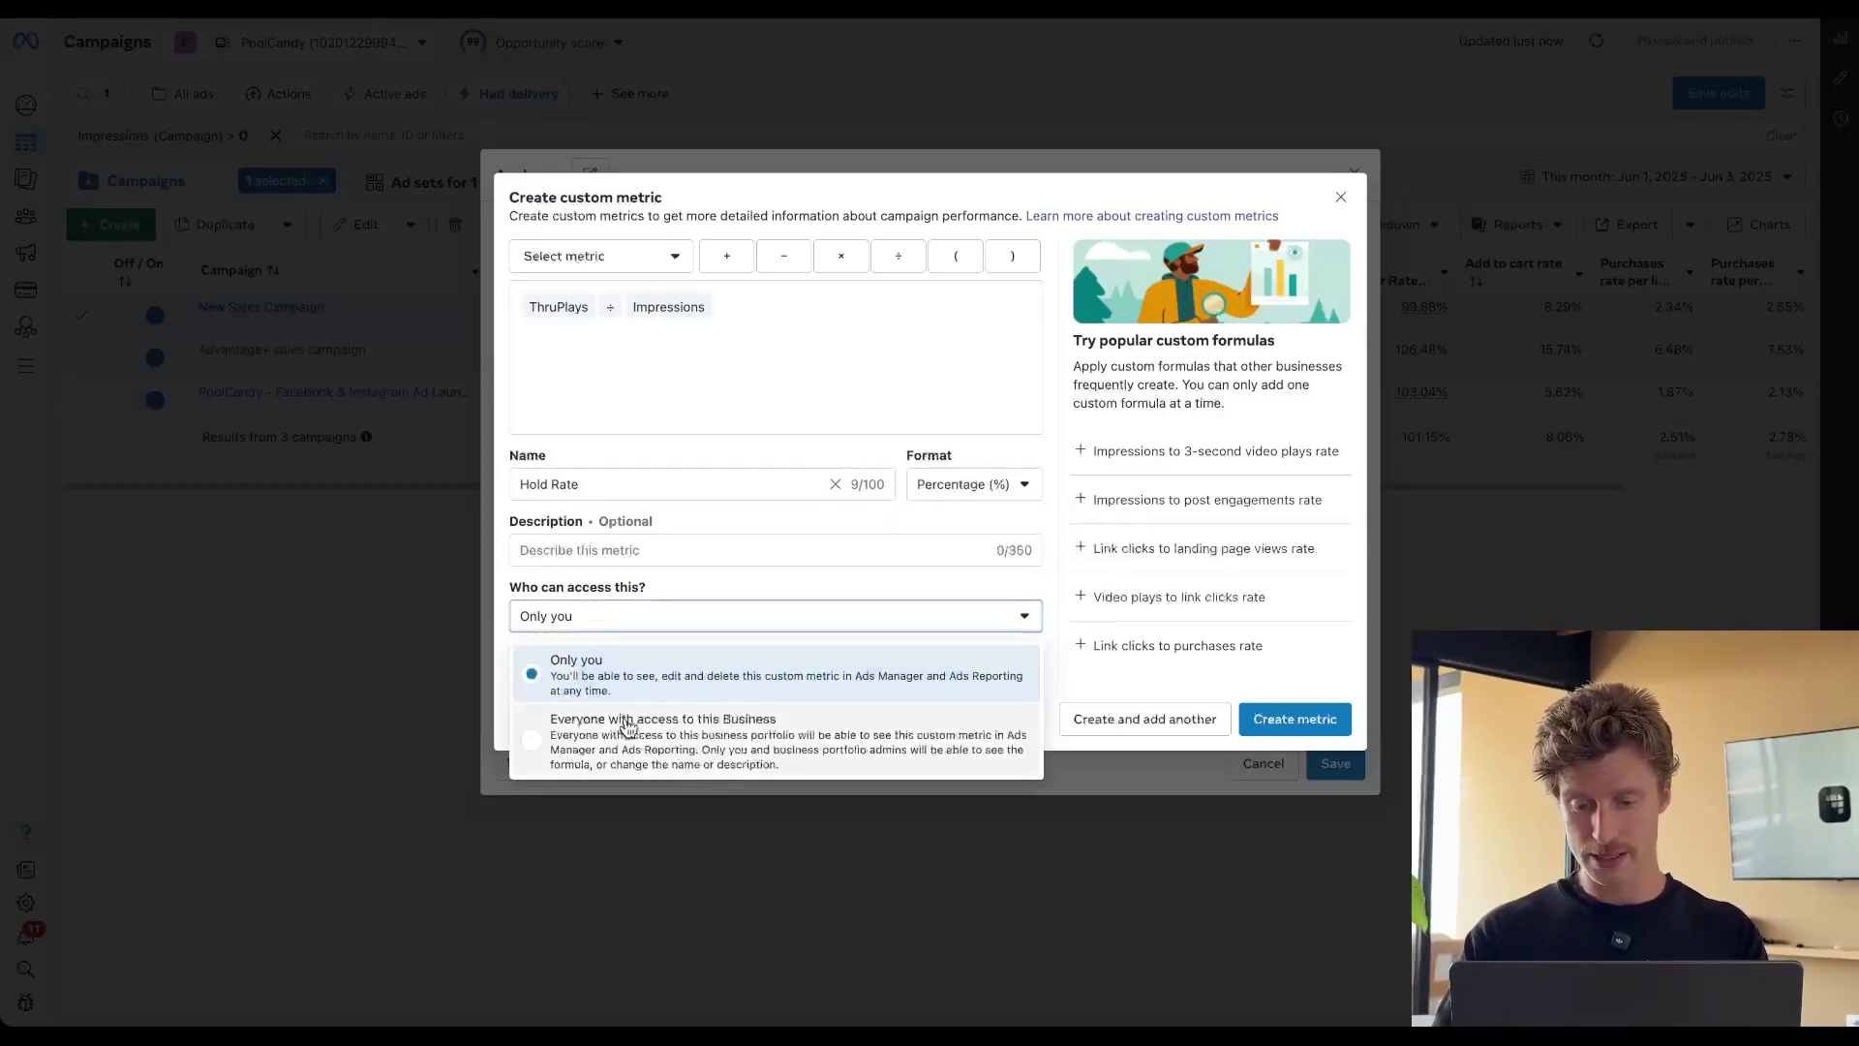
pyautogui.click(624, 744)
pyautogui.click(829, 544)
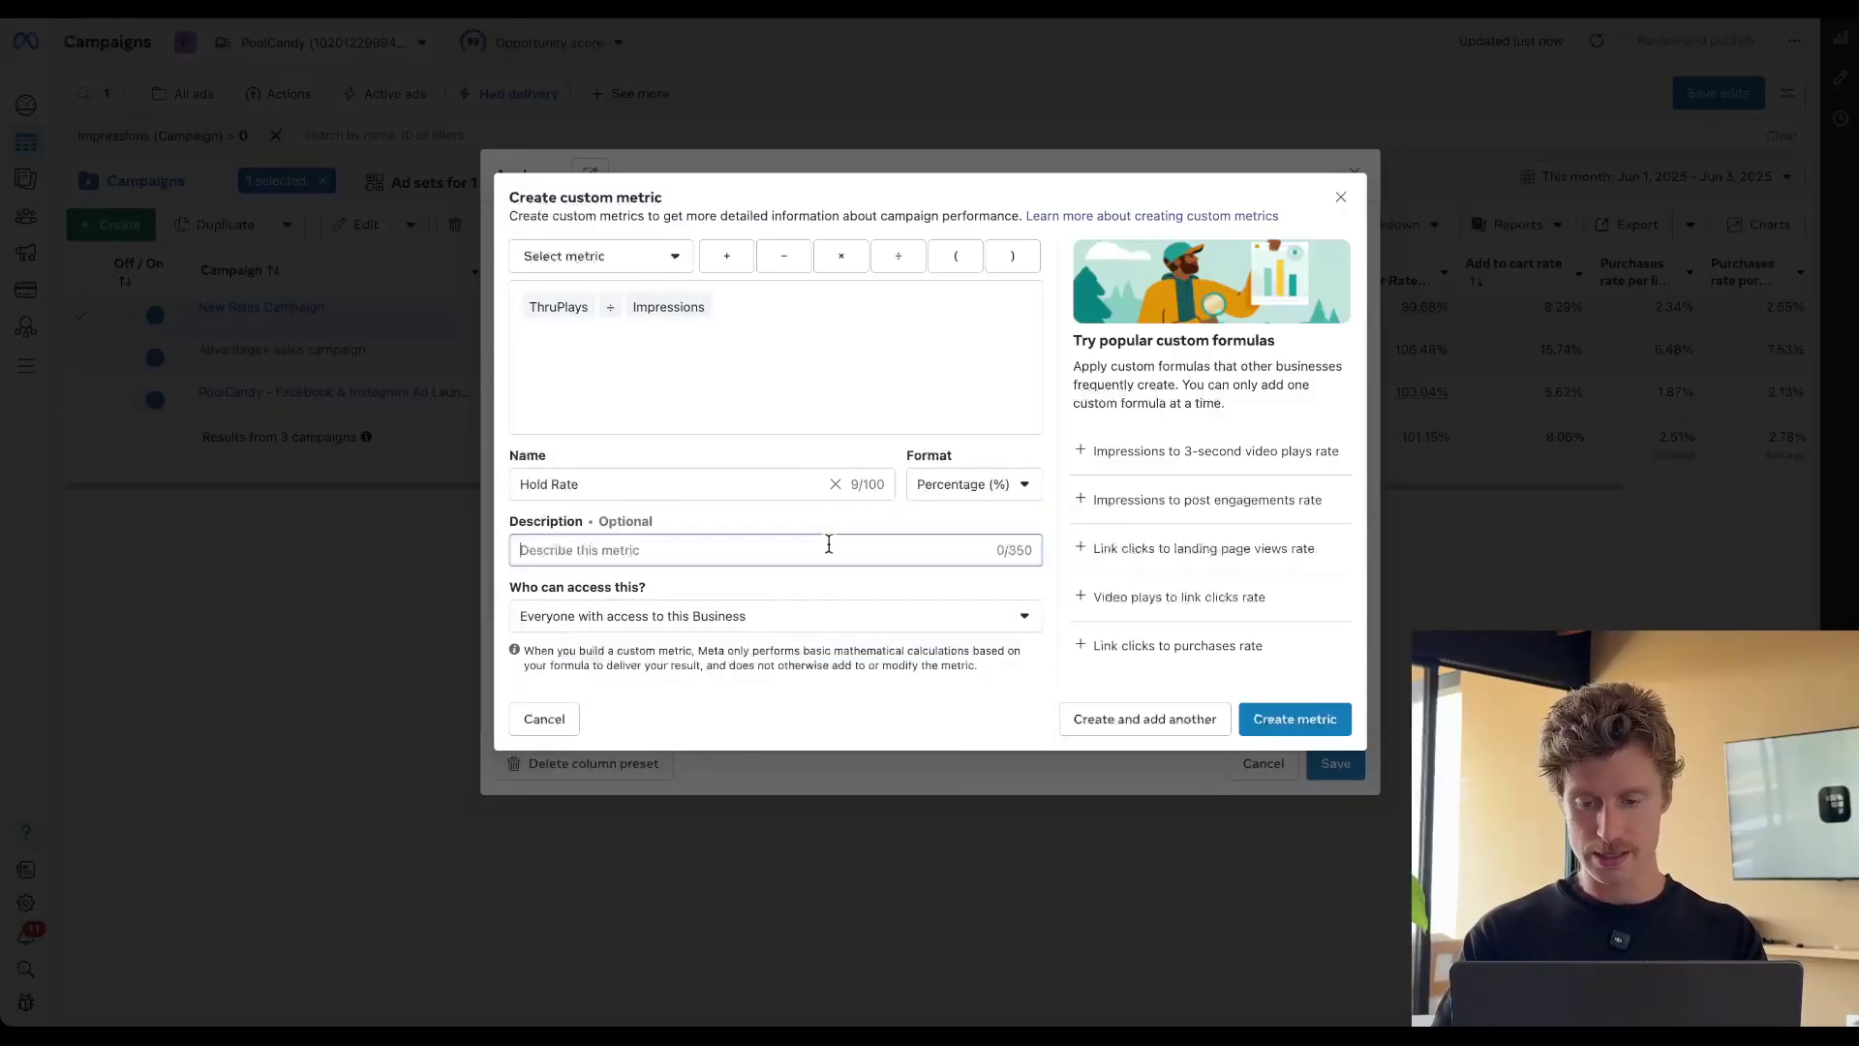
pyautogui.write('The percentage of users who watch or click through')
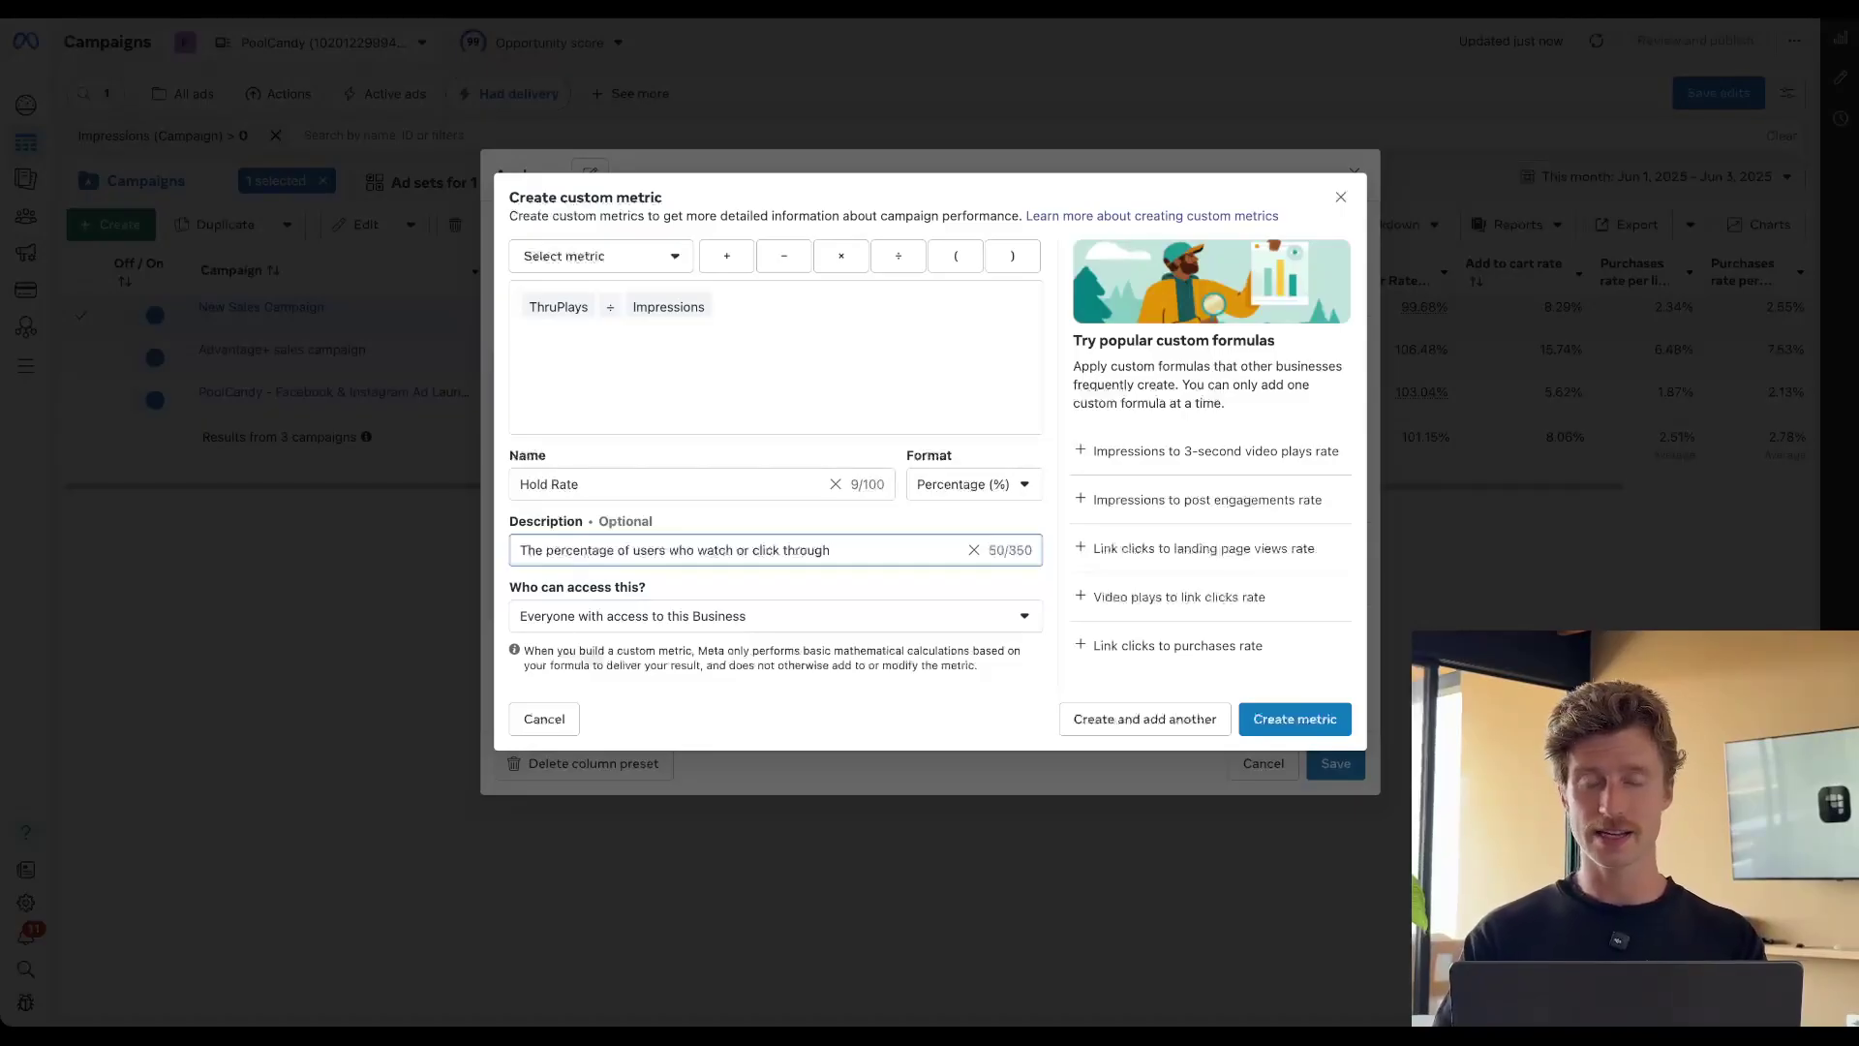
pyautogui.click(1319, 718)
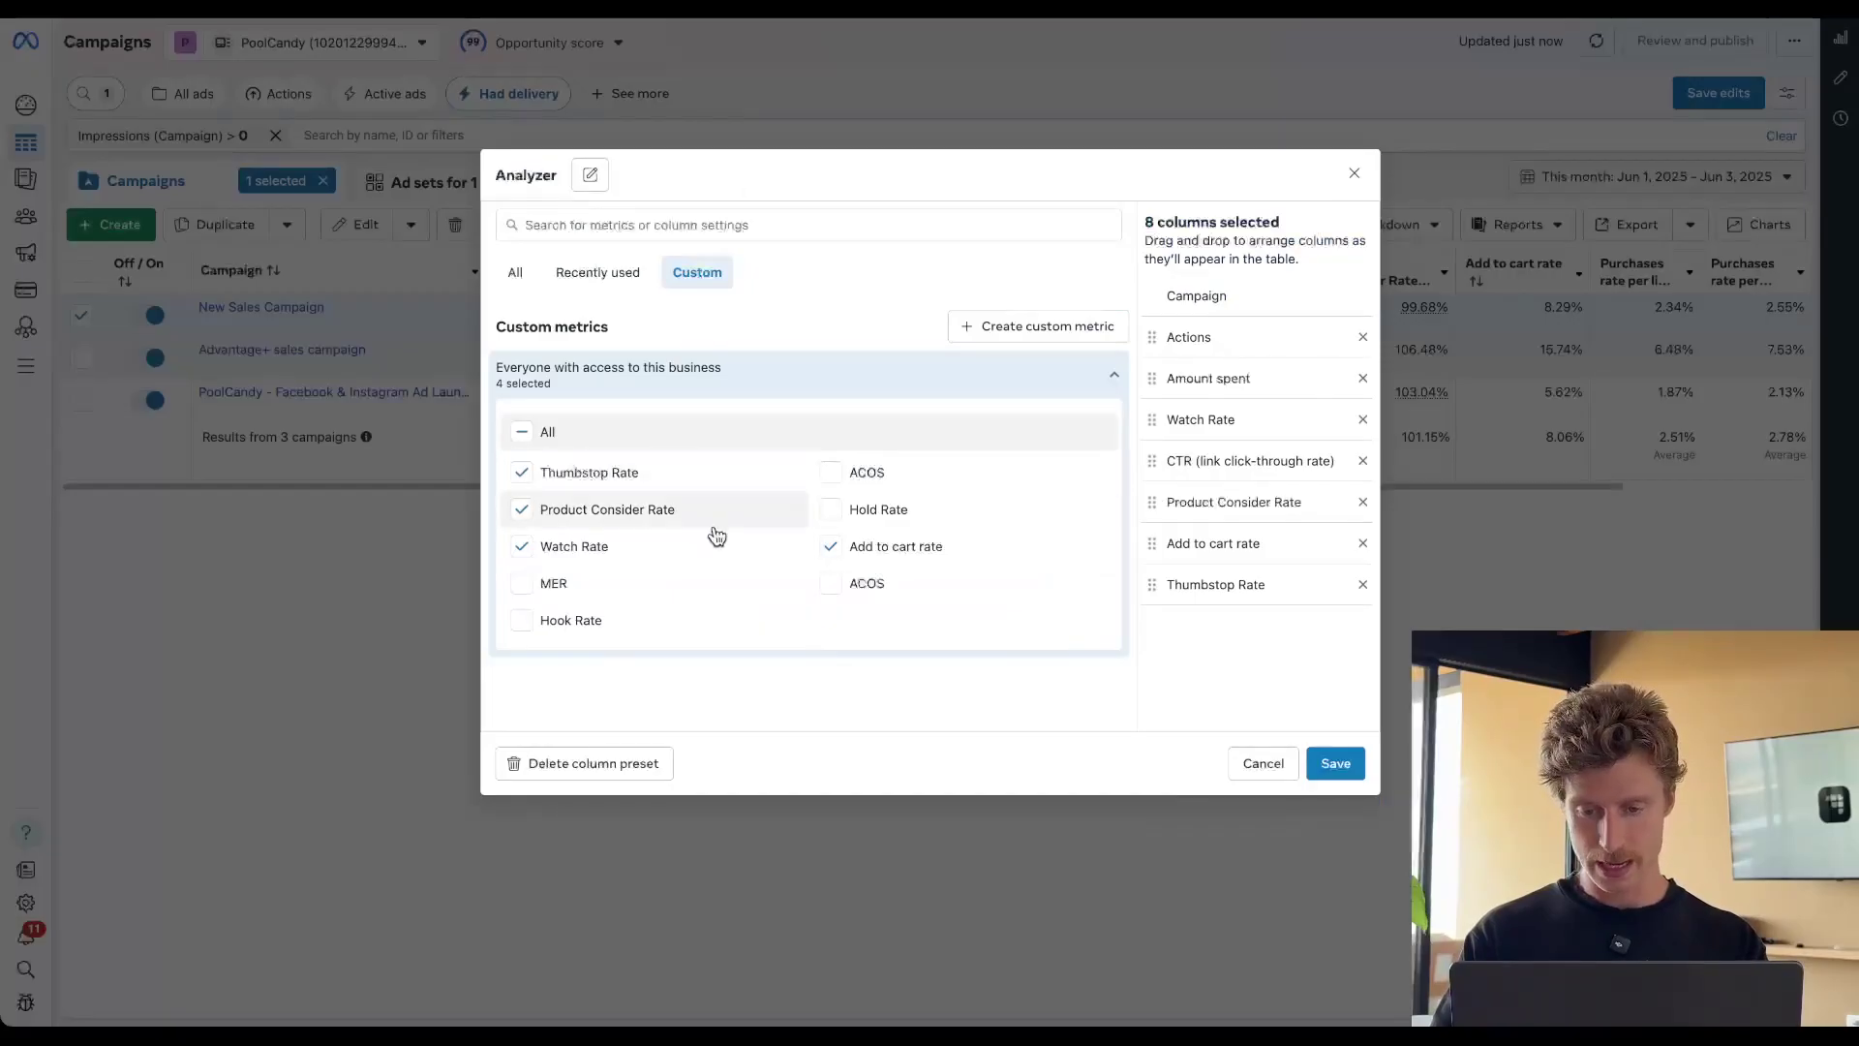
pyautogui.click(859, 510)
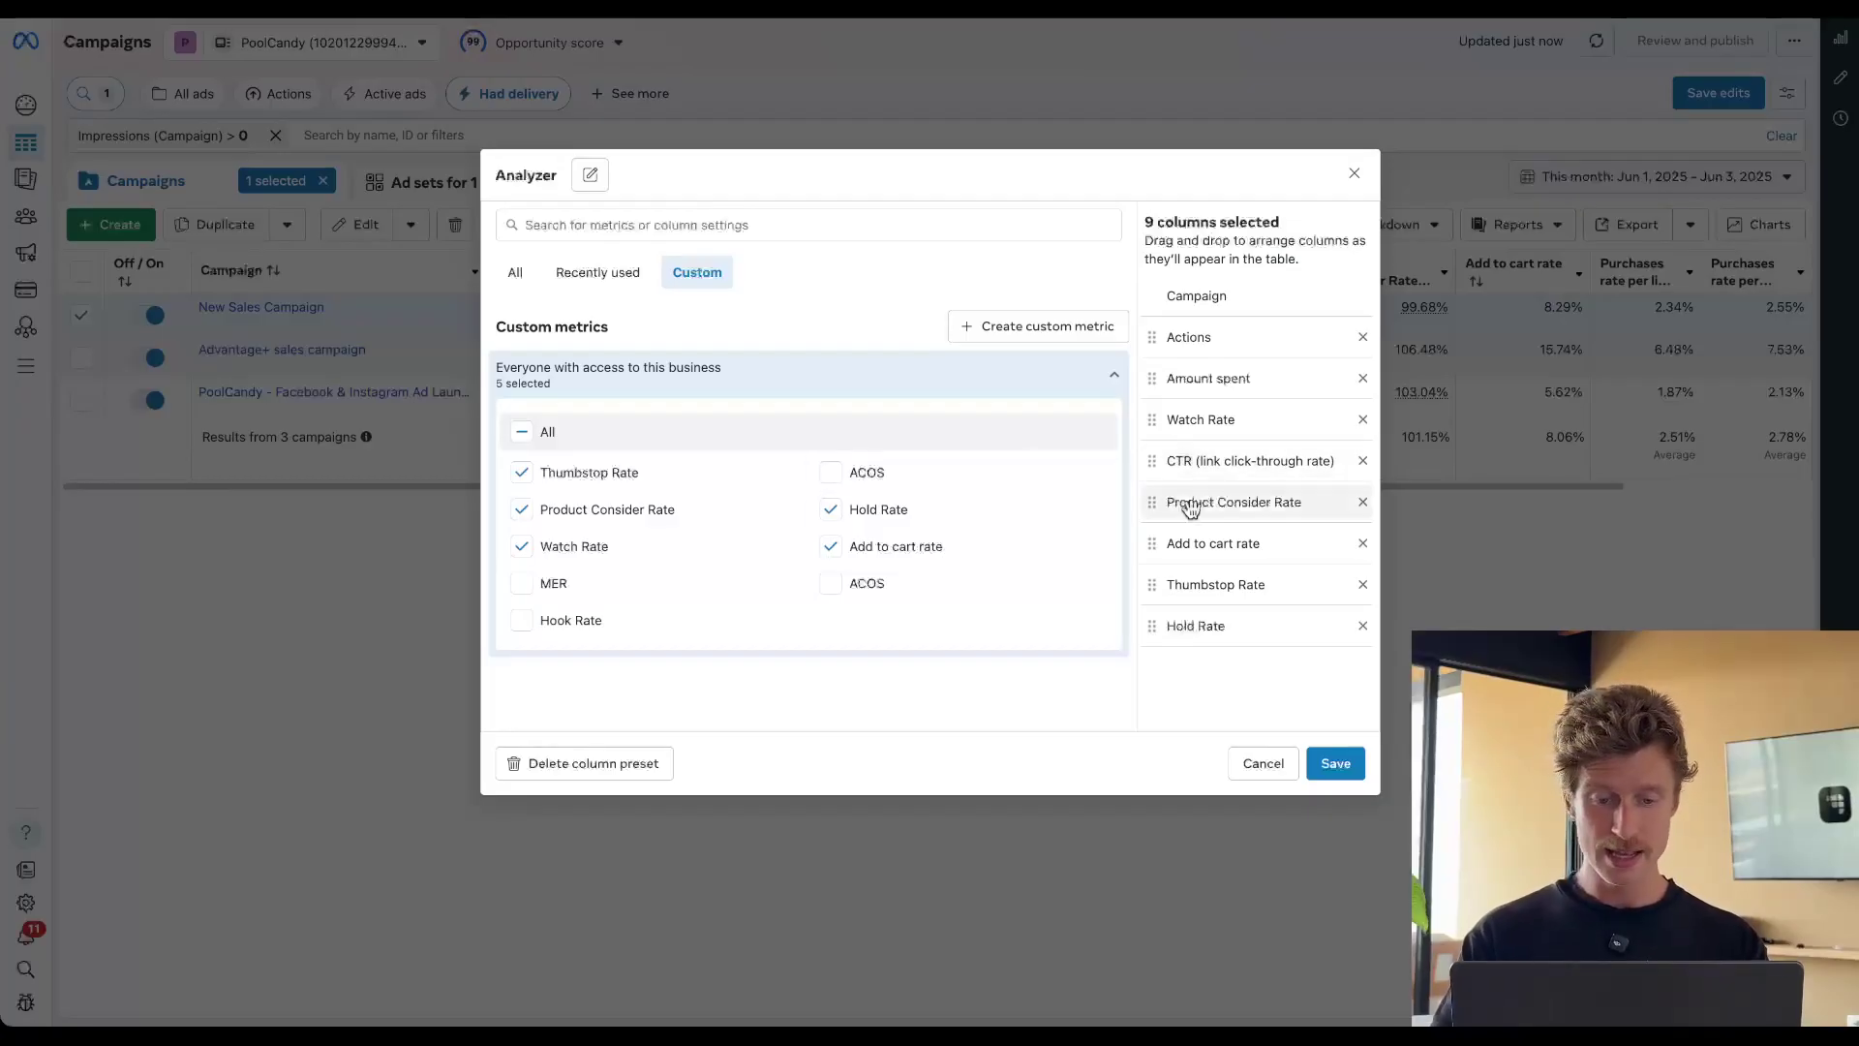
pyautogui.click(1026, 330)
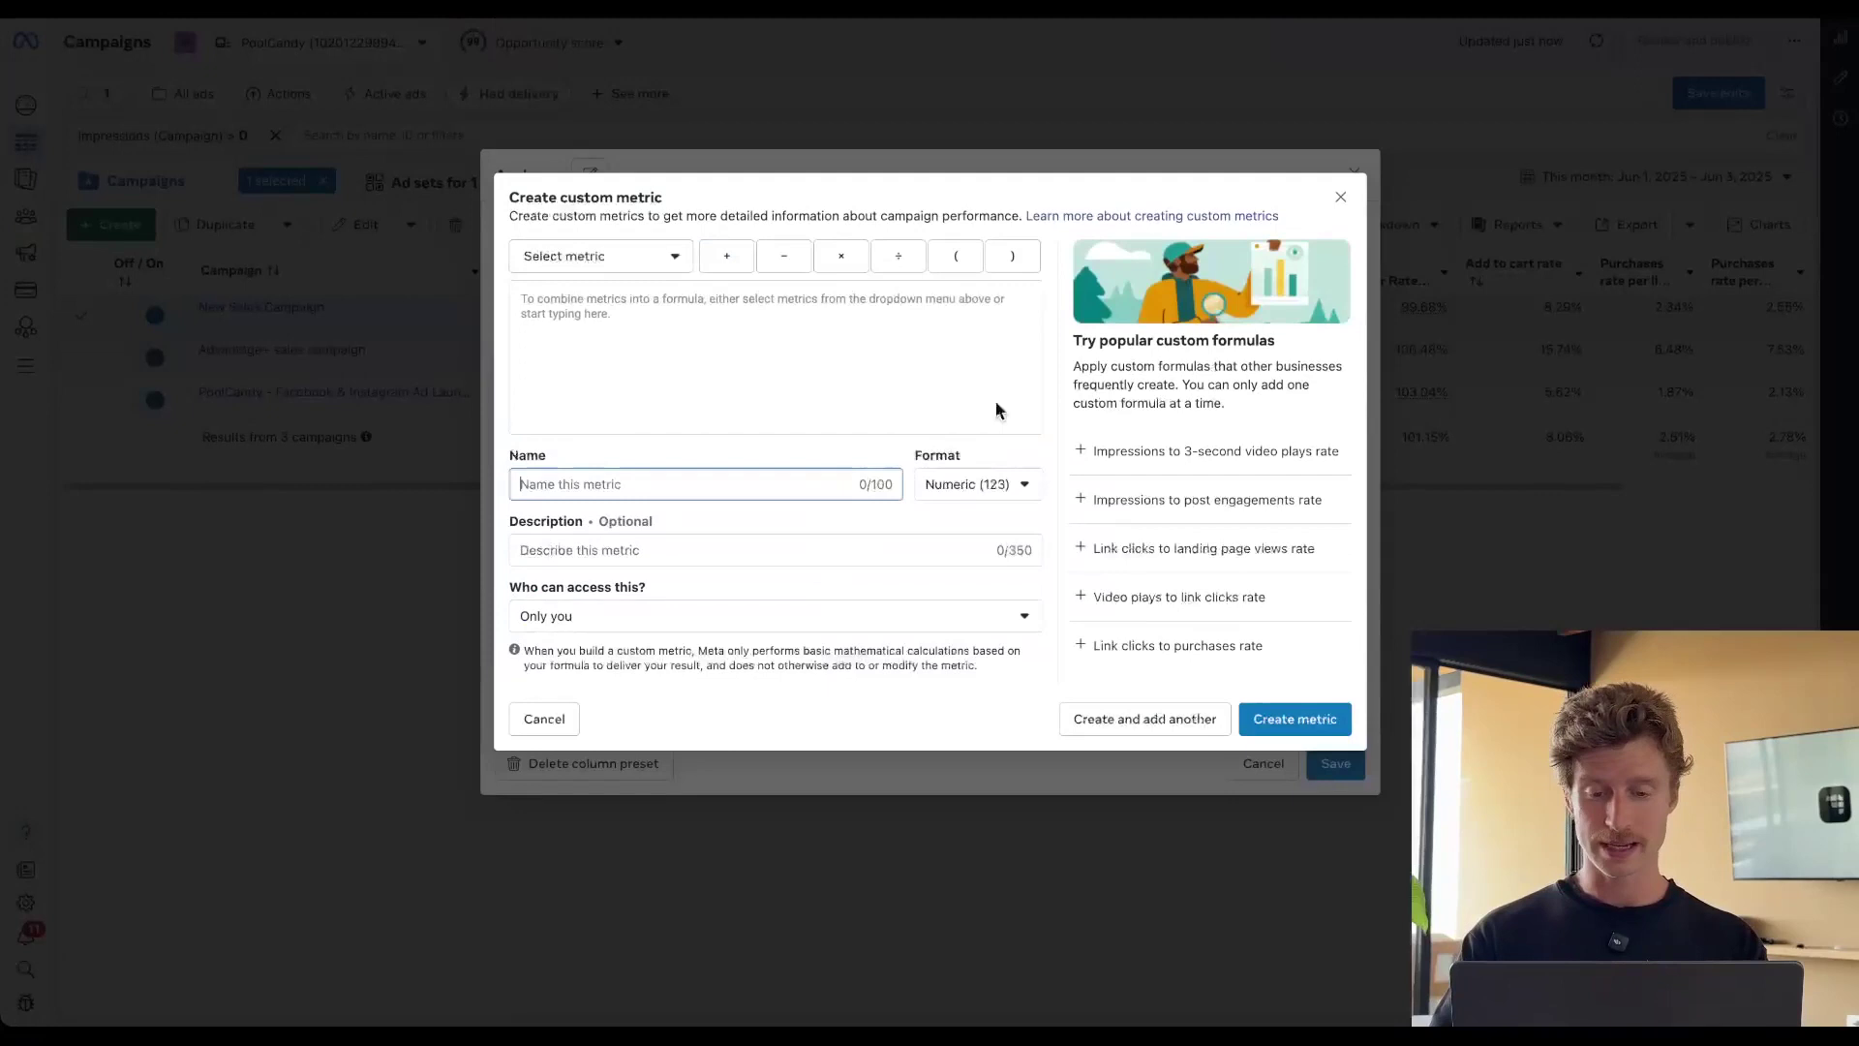
# Enter the formula Landing page views / Link clicks for the new metric
pyautogui.click(751, 306)
pyautogui.write('landing pag')
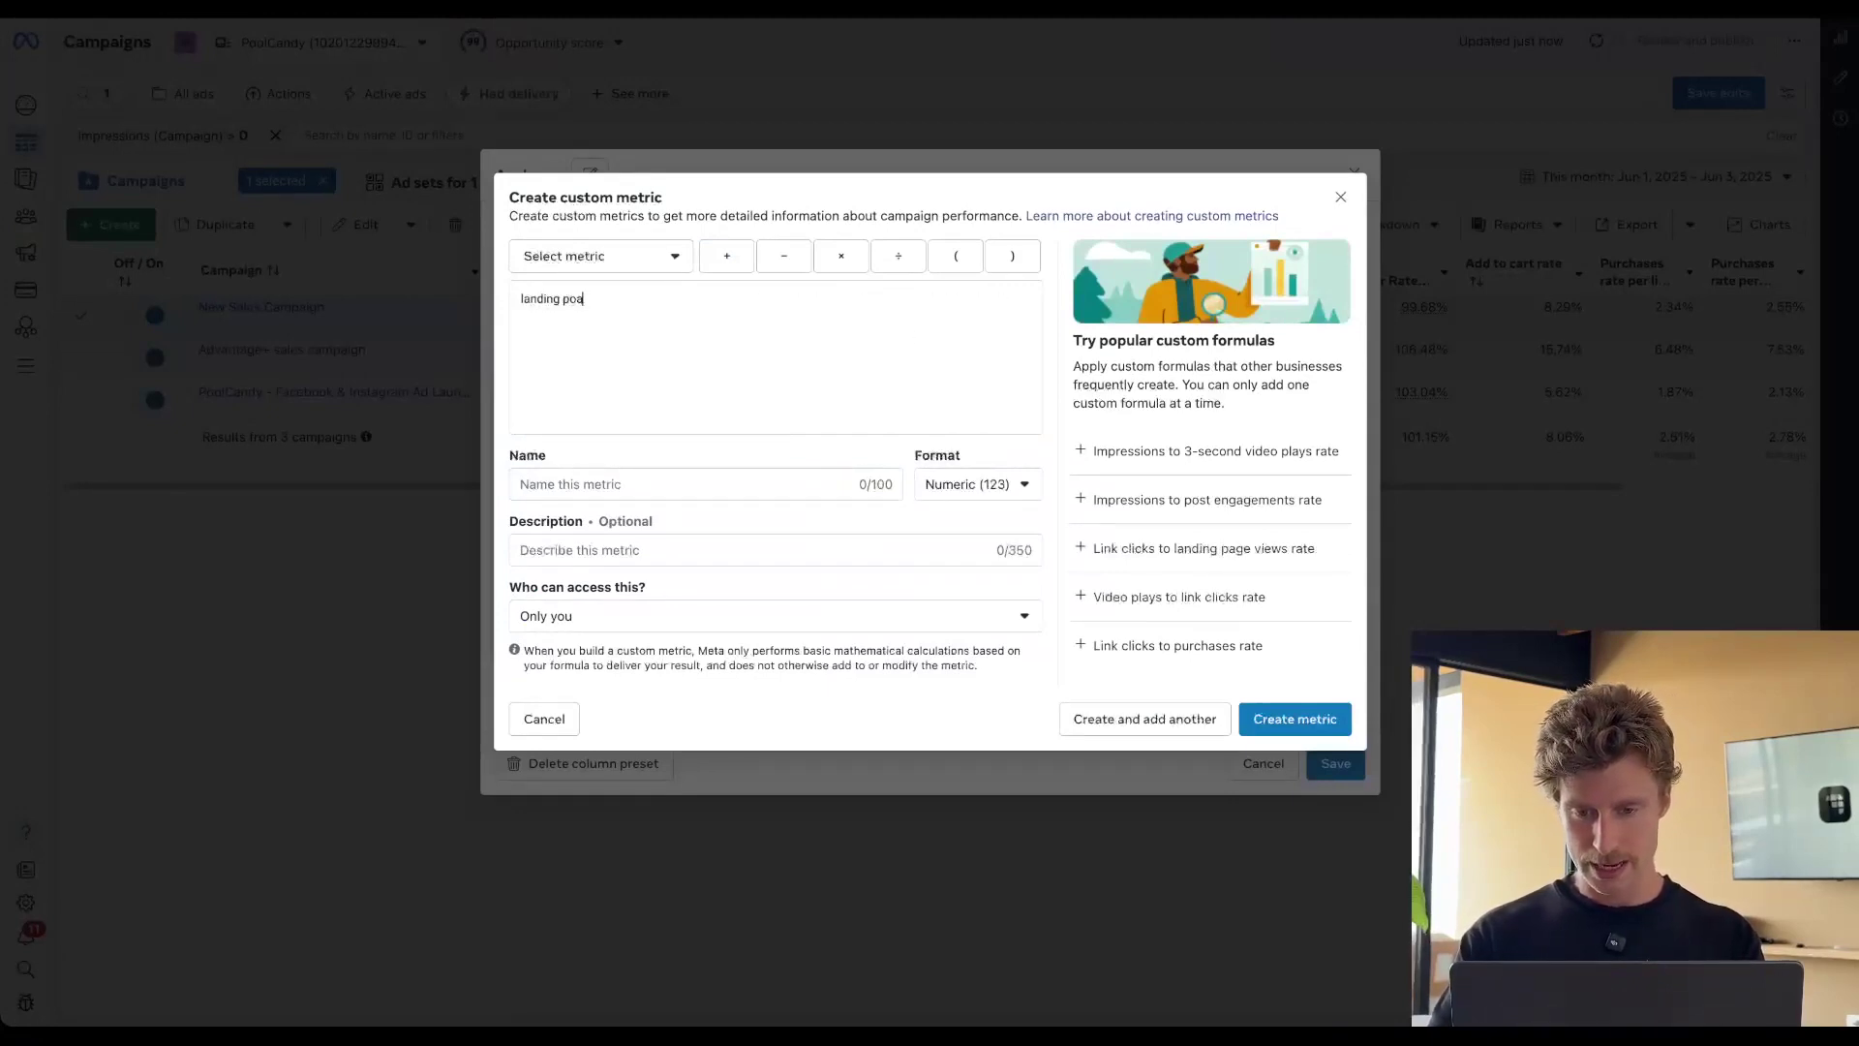
pyautogui.write('e')
pyautogui.click(701, 416)
pyautogui.write('/')
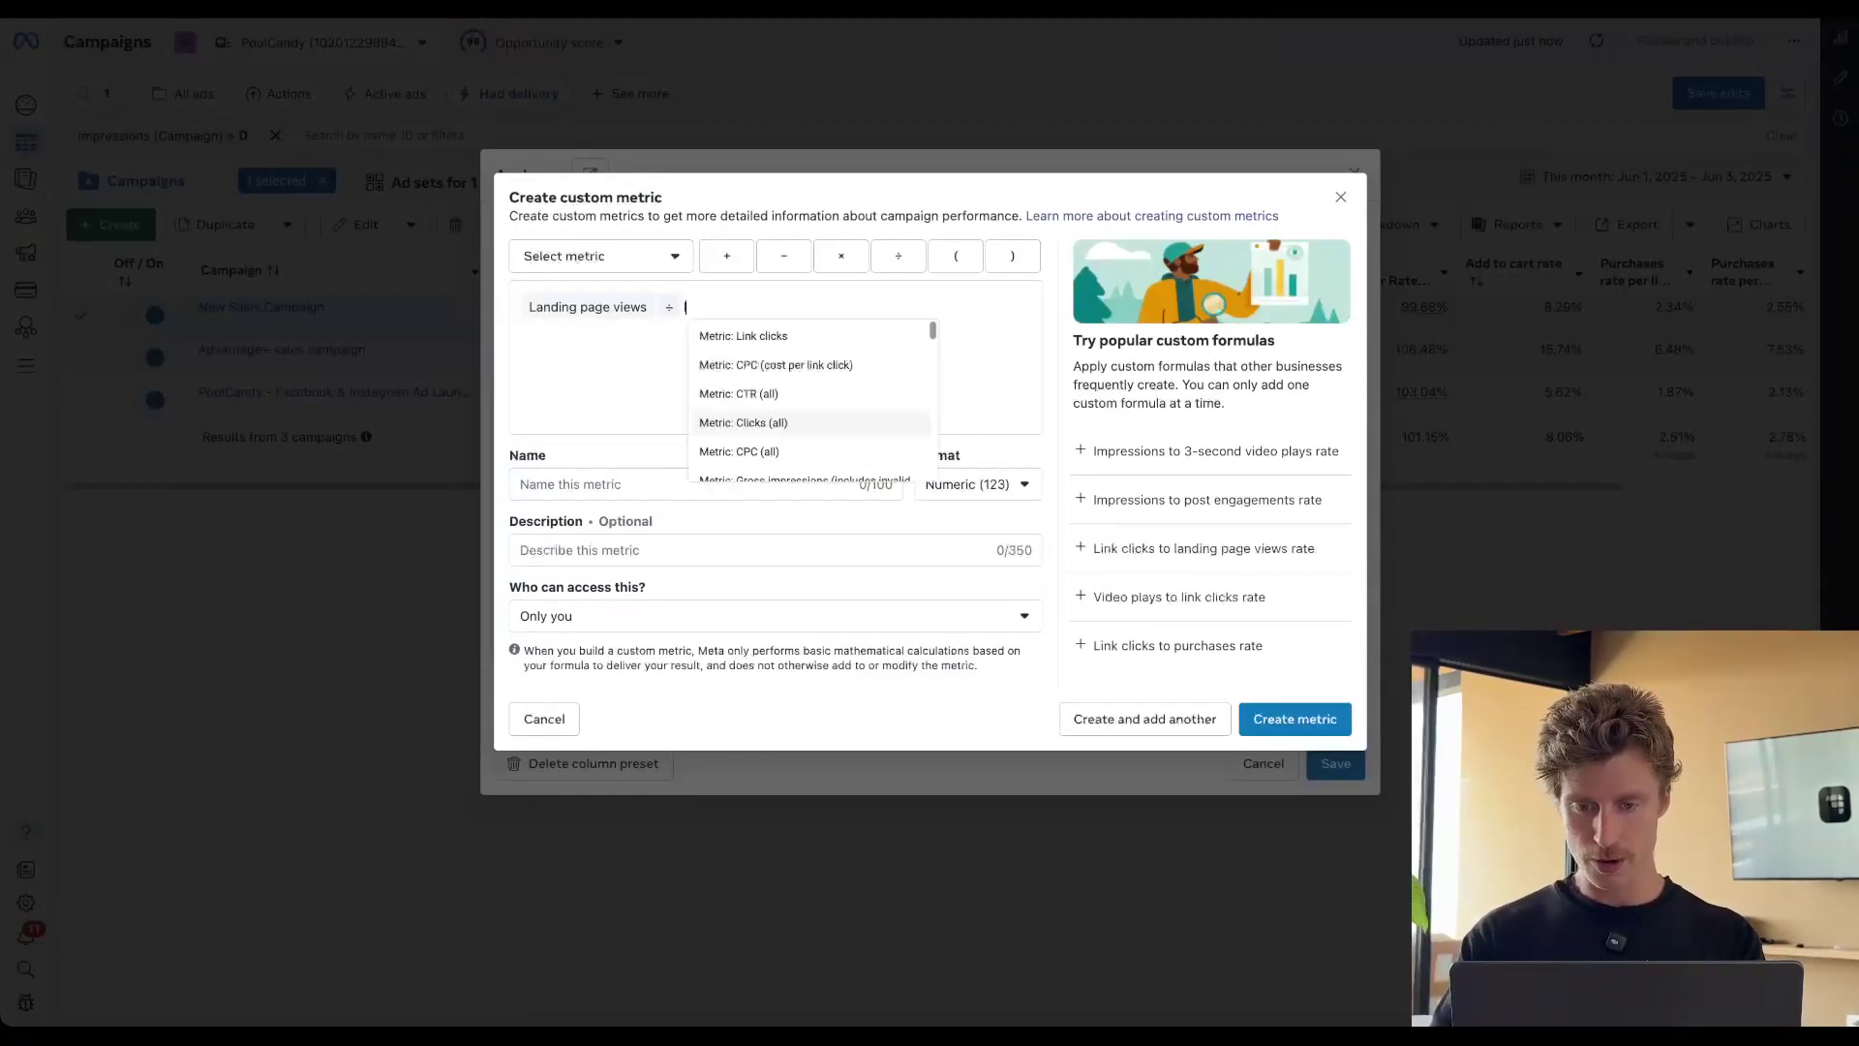
pyautogui.write('link')
pyautogui.click(727, 336)
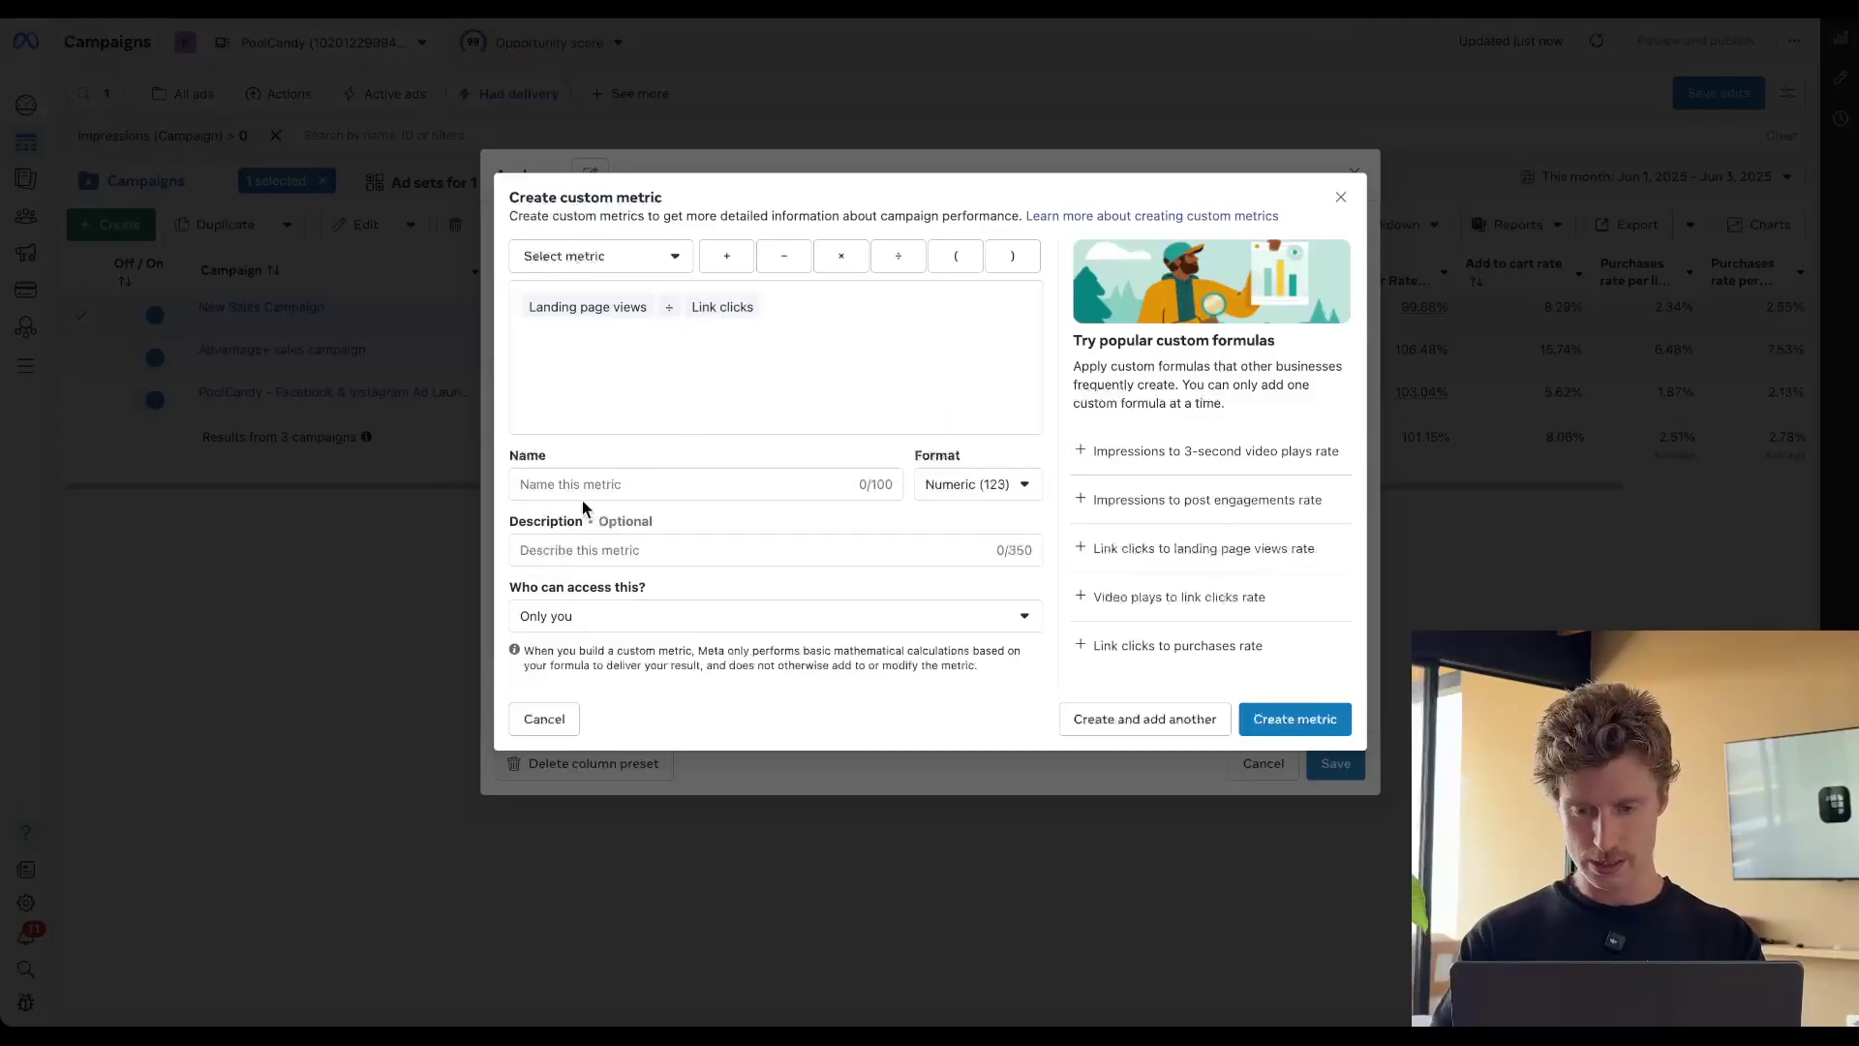
# Name it Quality Click Rate, percentage, business-shared, described 'The % of clicks that load the landing page'
pyautogui.click(572, 484)
pyautogui.write('Quality Click Rate')
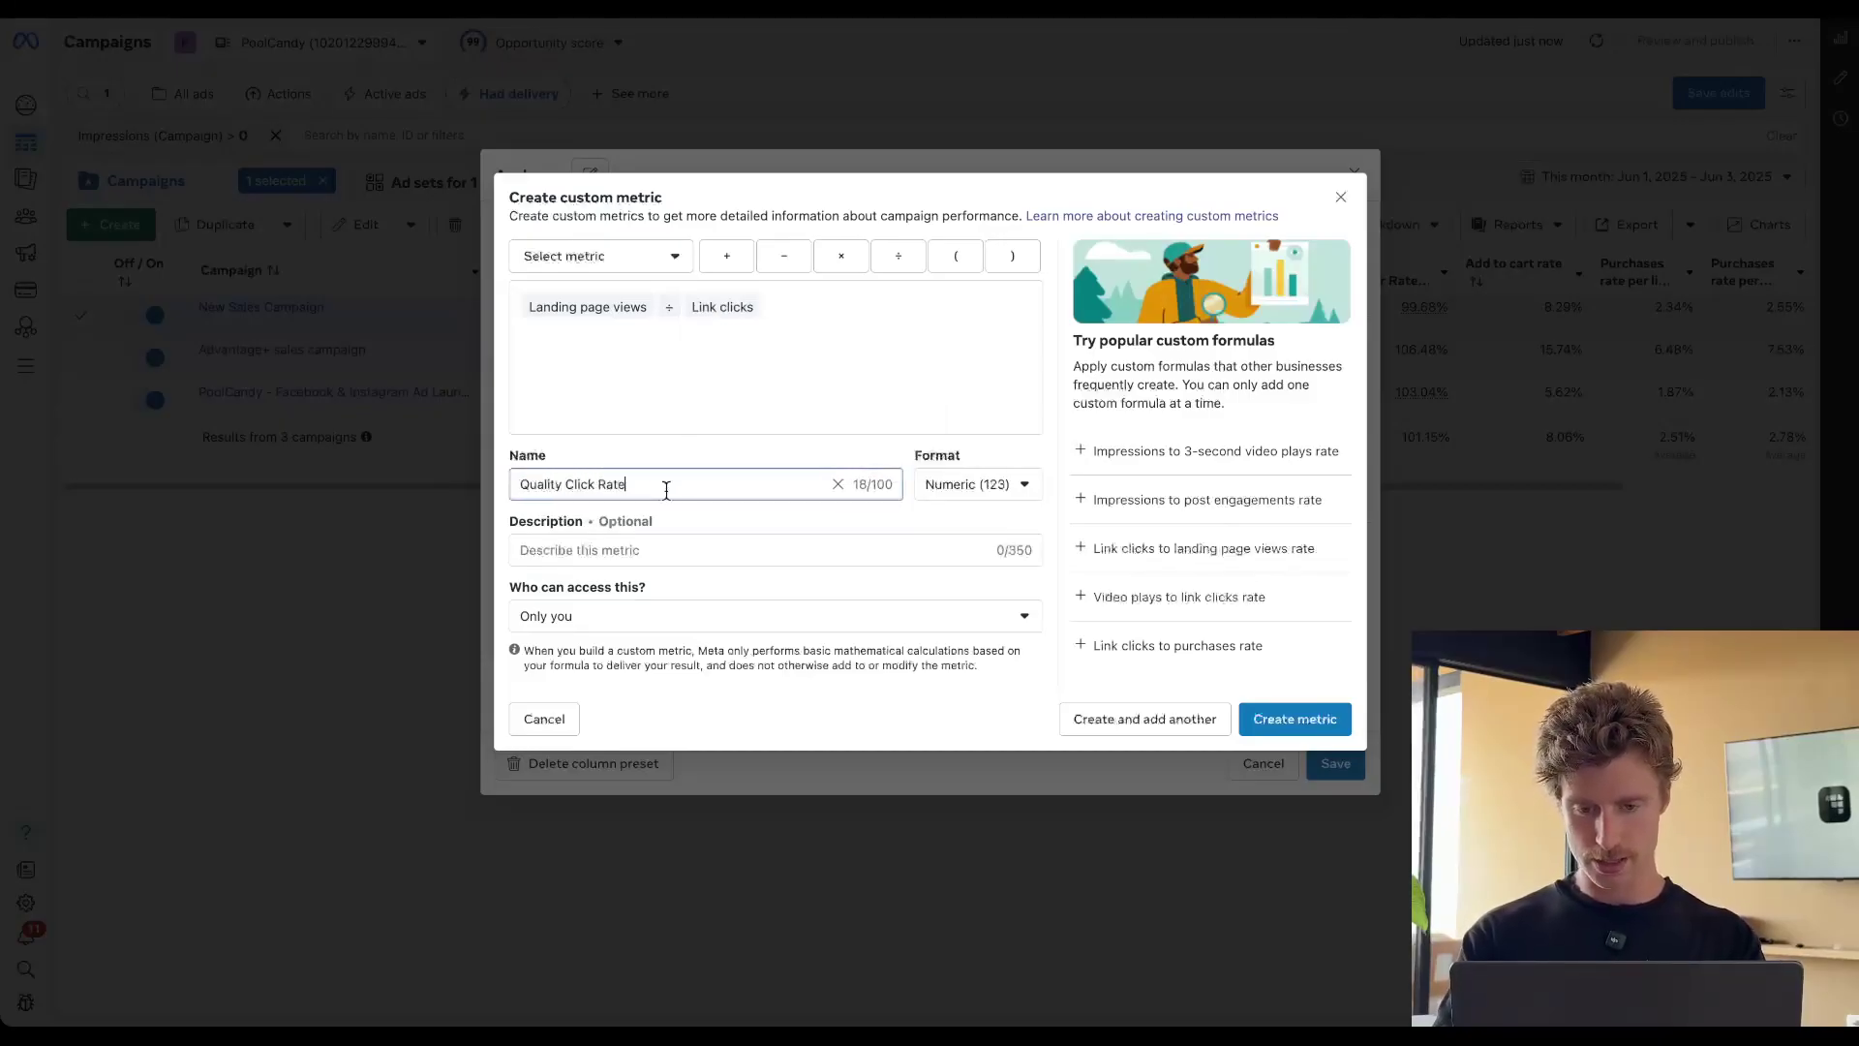
pyautogui.click(968, 484)
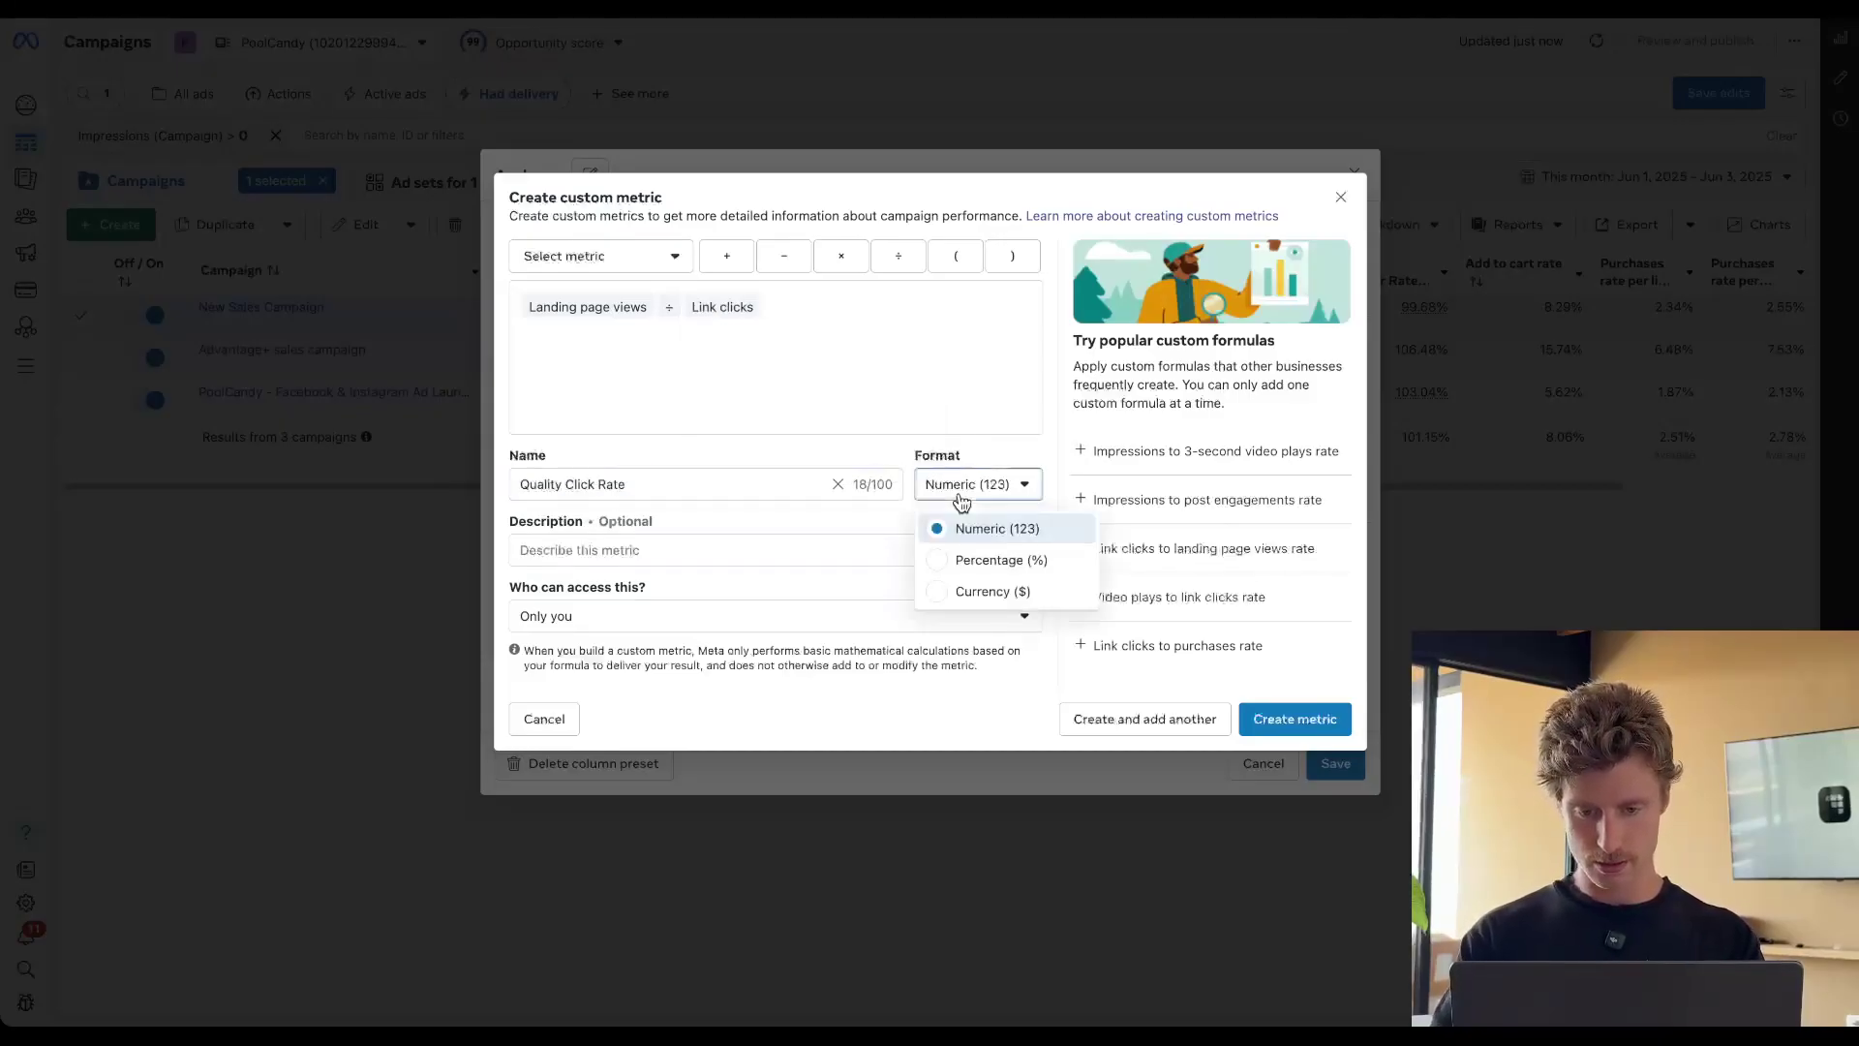
pyautogui.click(974, 556)
pyautogui.click(789, 619)
pyautogui.click(620, 736)
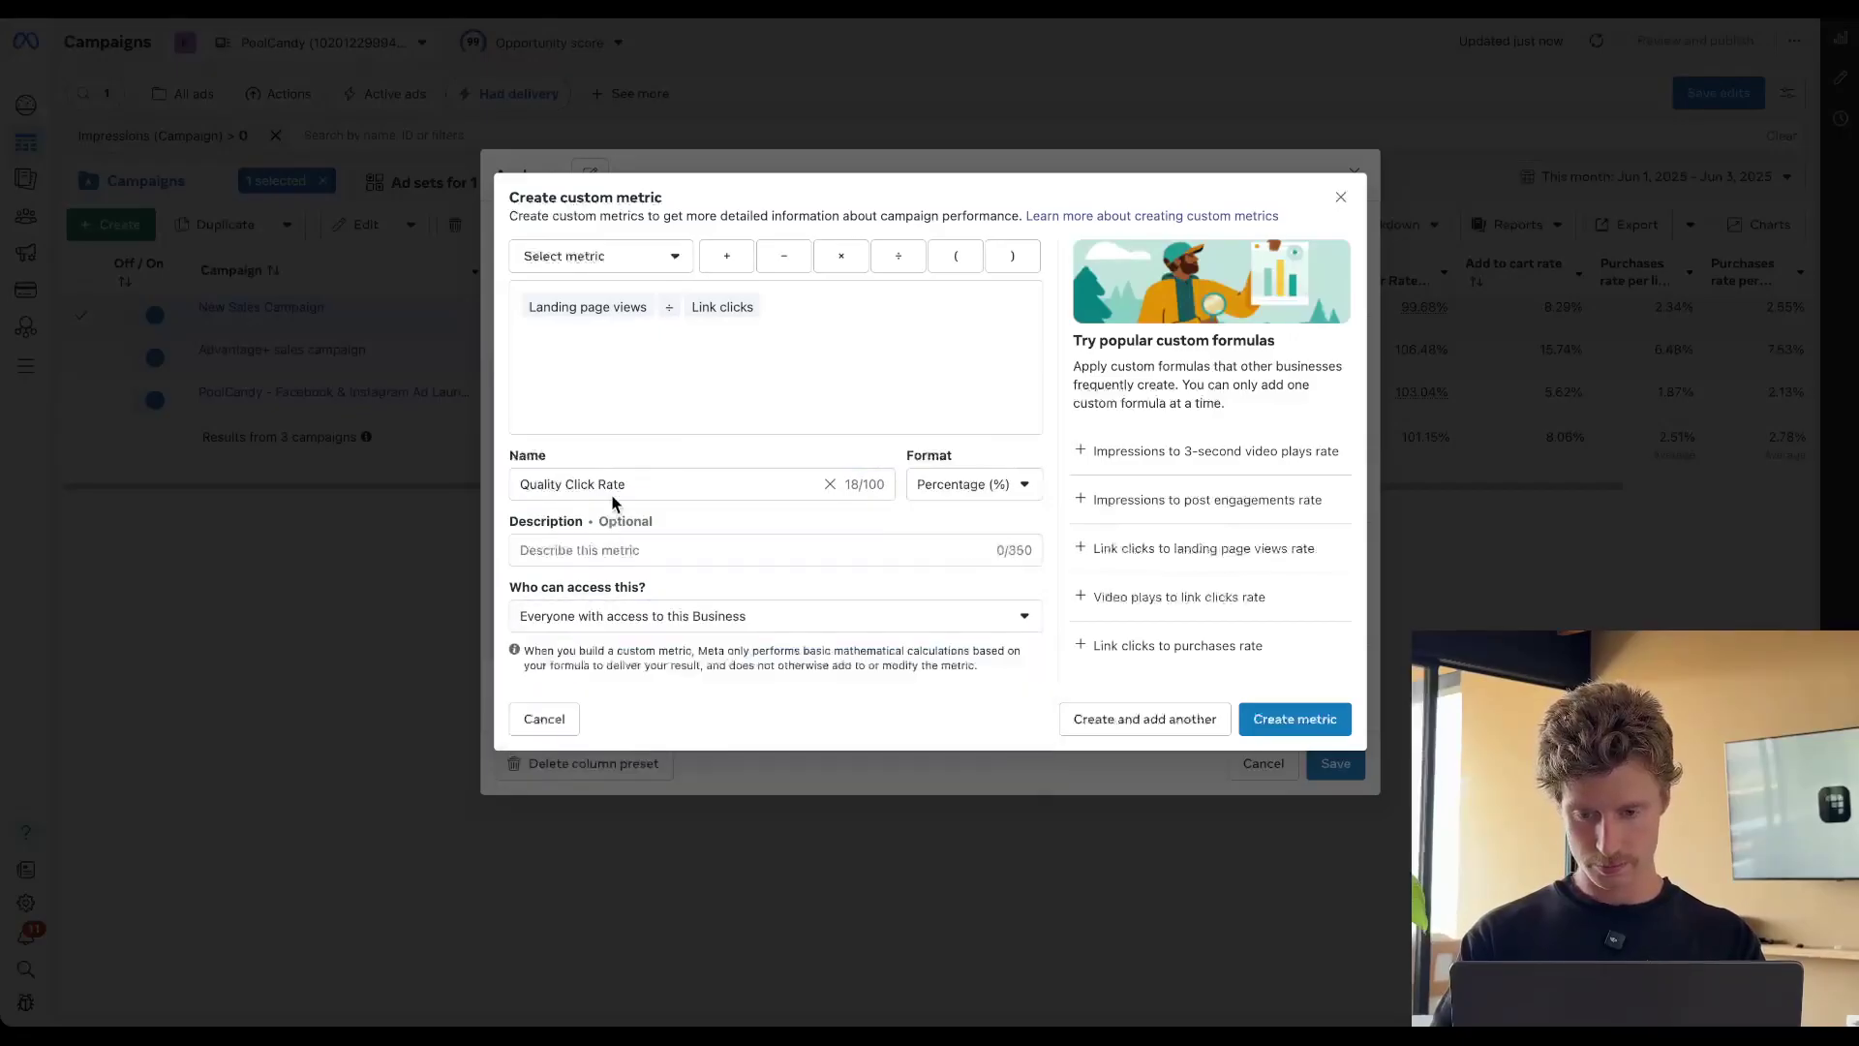
pyautogui.click(625, 560)
pyautogui.write('The')
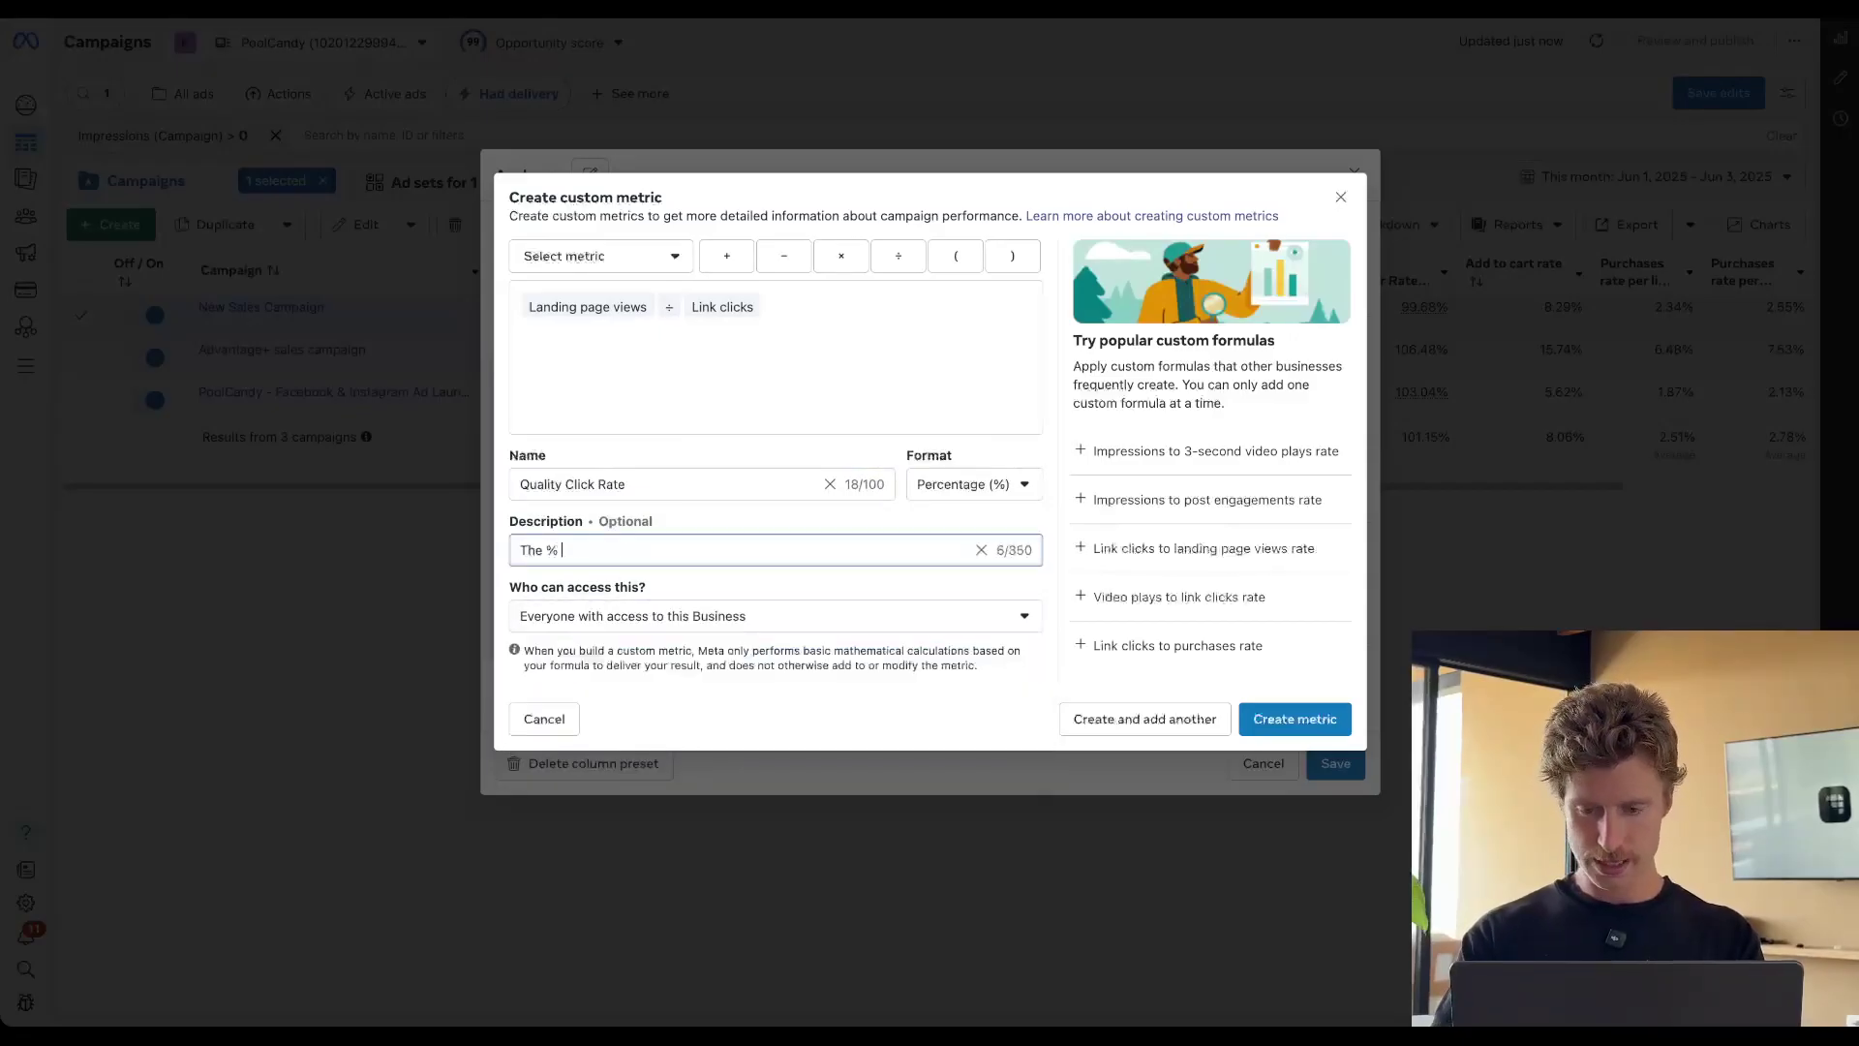
pyautogui.write(' % of clicks that ')
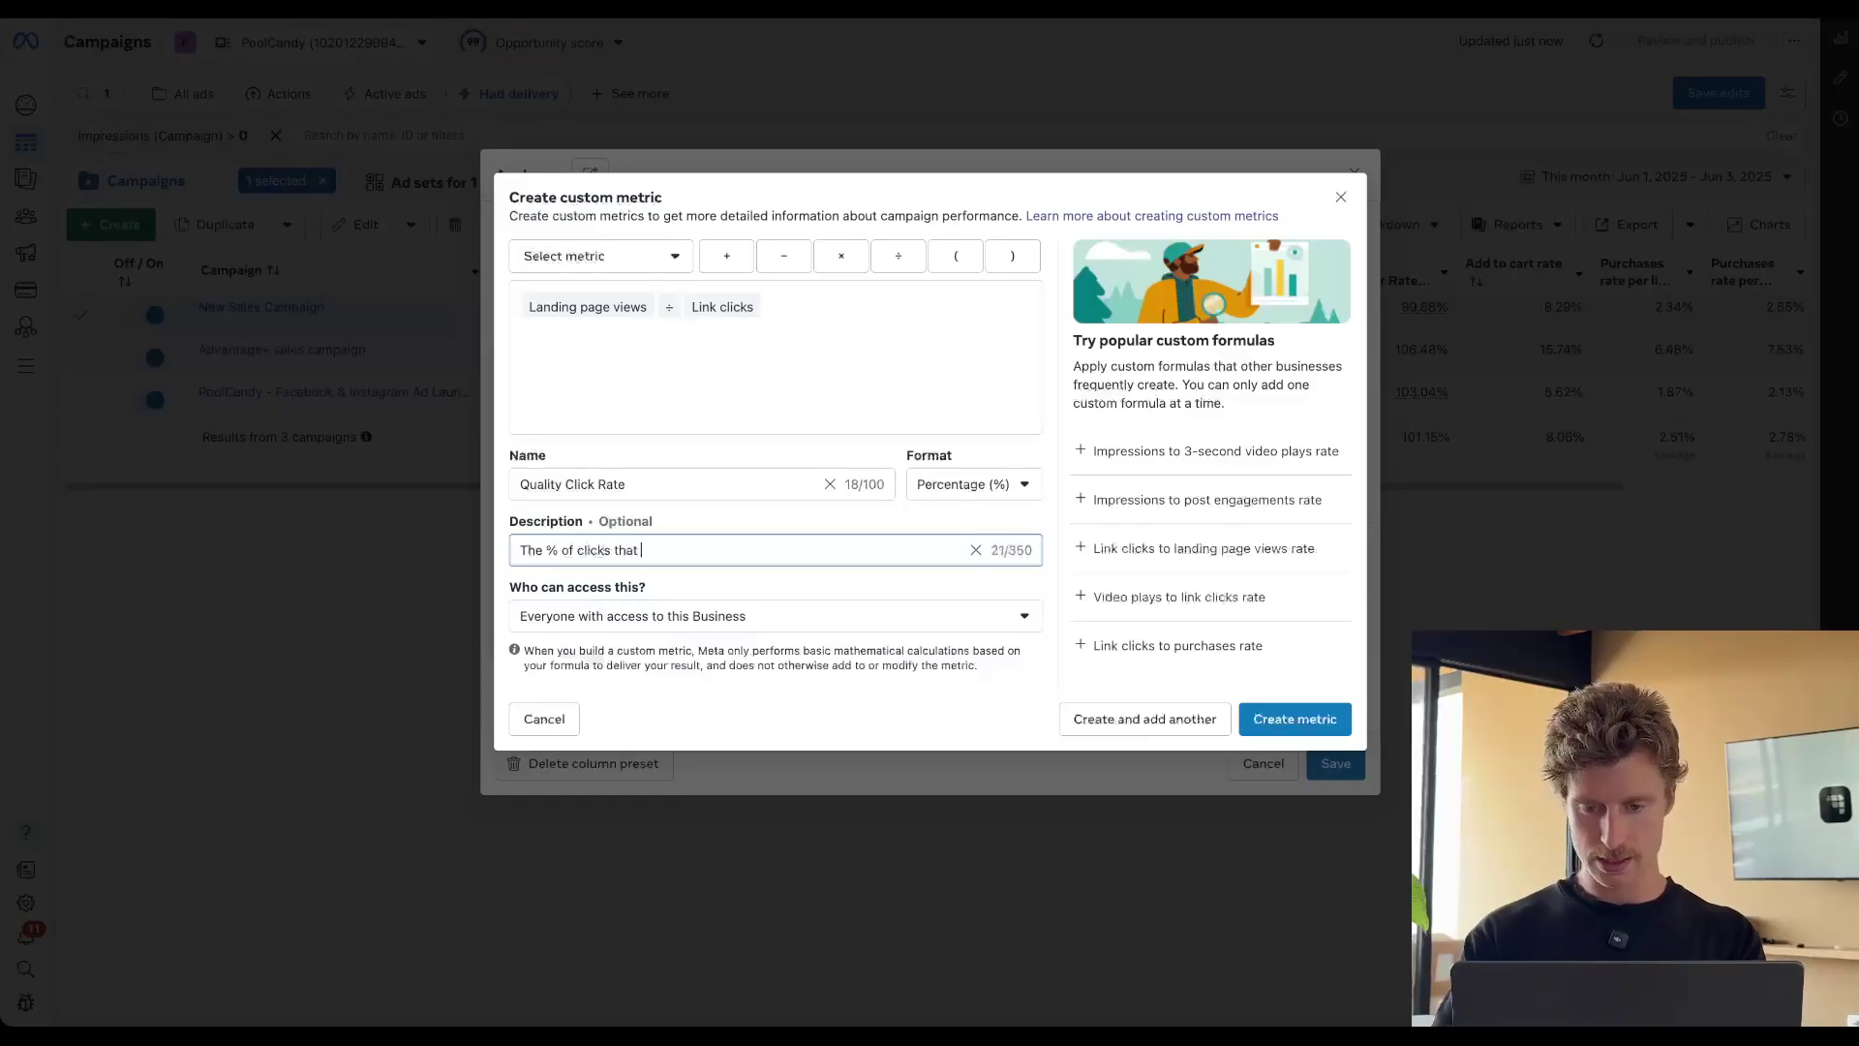
pyautogui.write('load the lan')
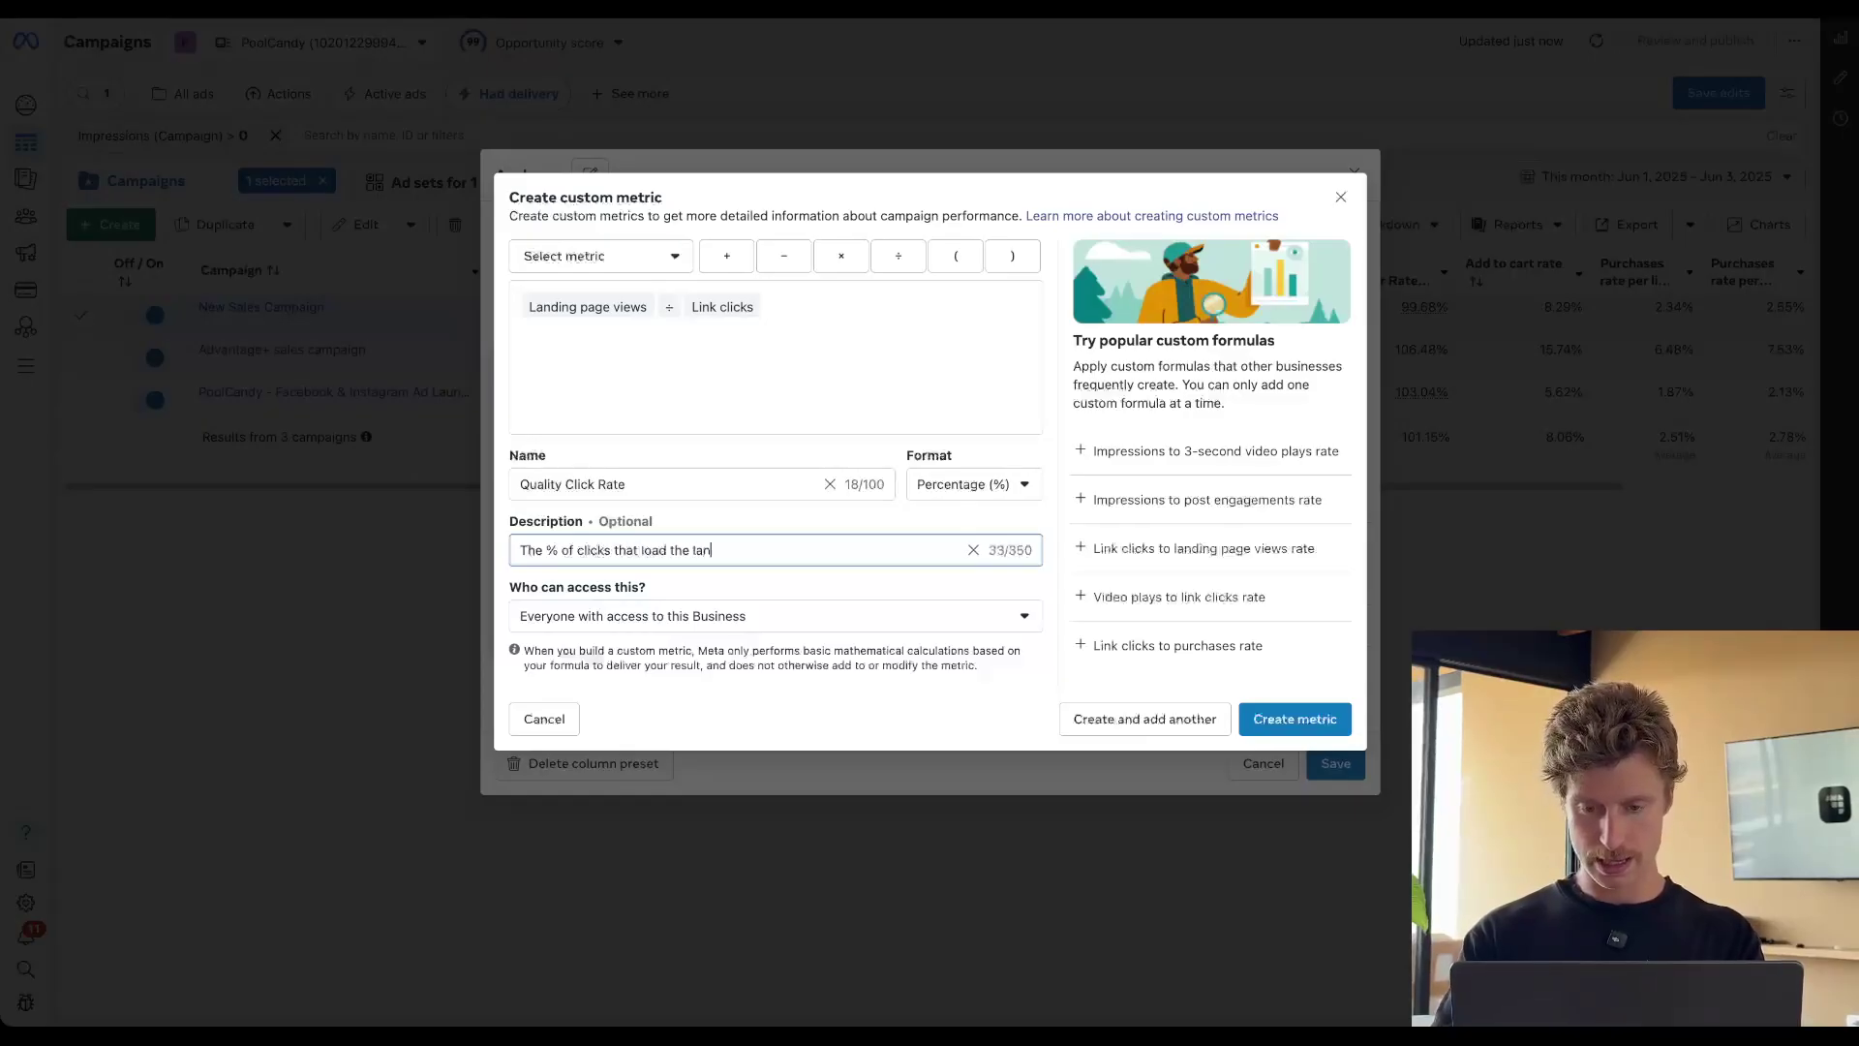
pyautogui.write('ding page')
# Create Quality Click Rate and add its column right after CTR
pyautogui.click(1295, 718)
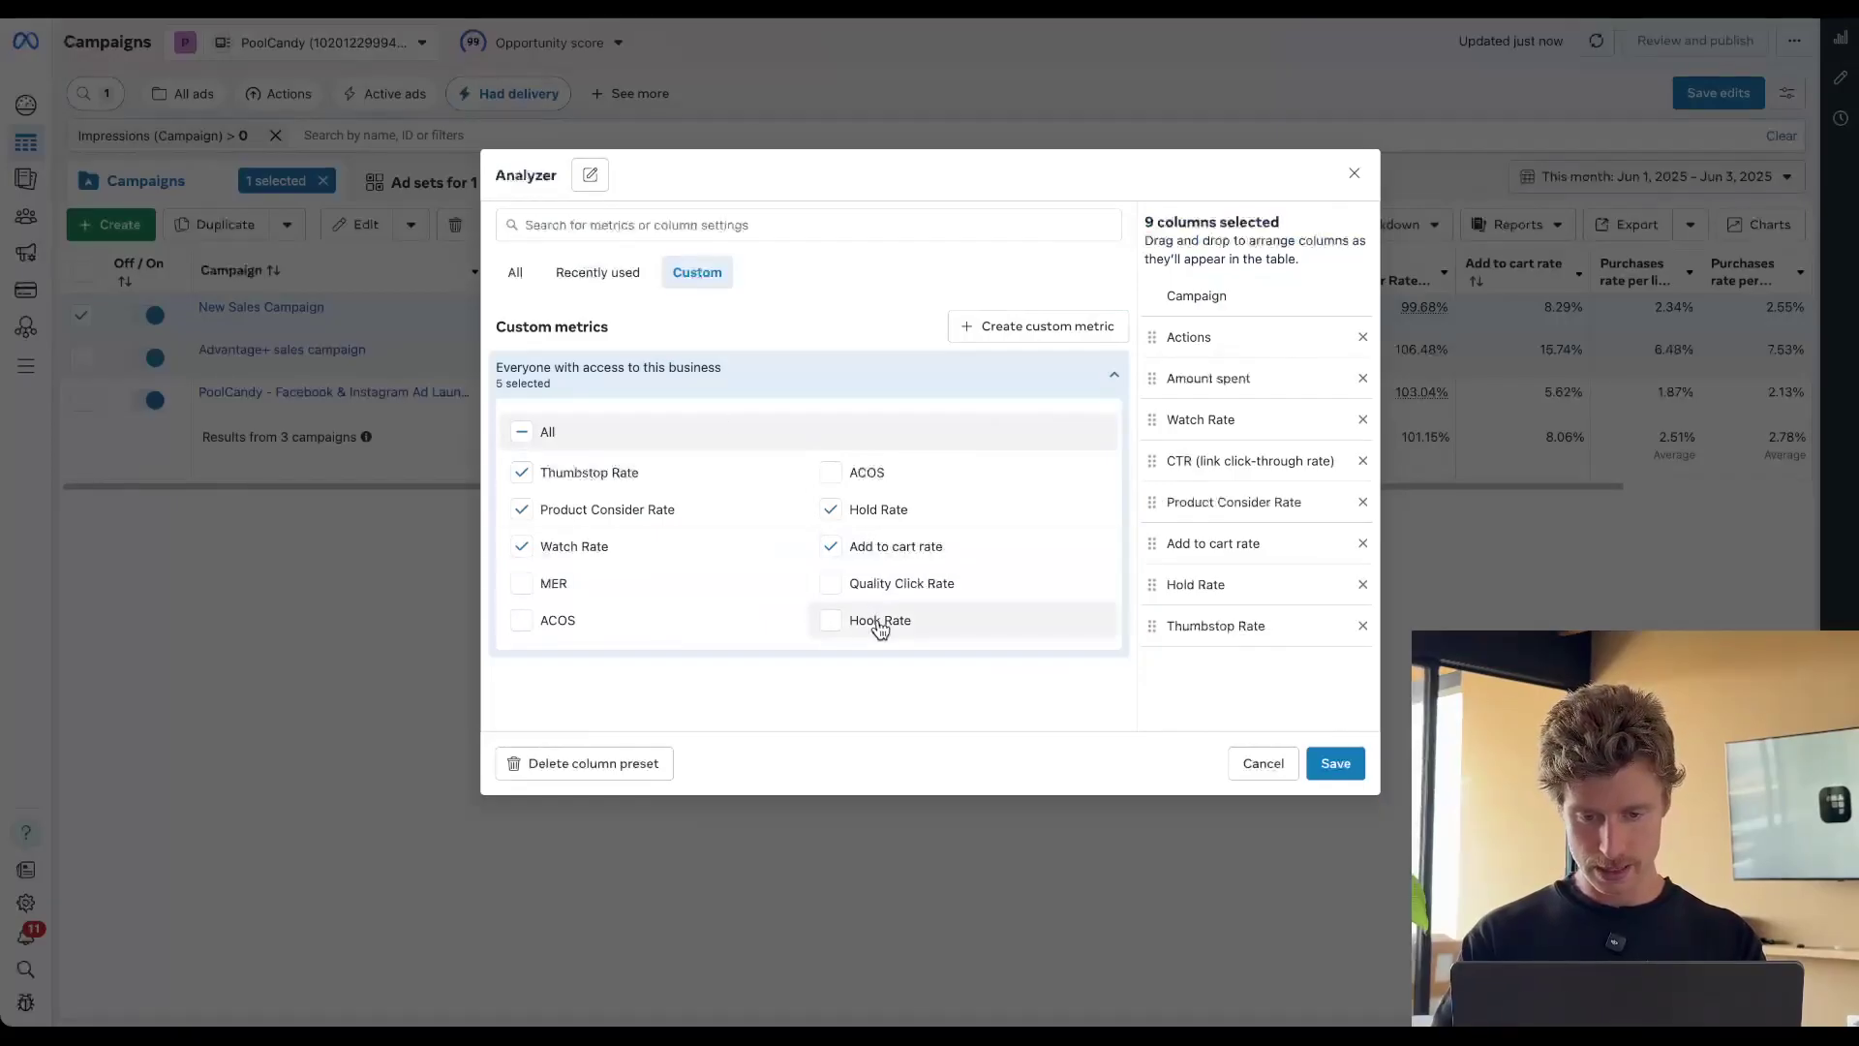
pyautogui.click(852, 586)
pyautogui.moveTo(1162, 664); pyautogui.dragTo(1160, 505)
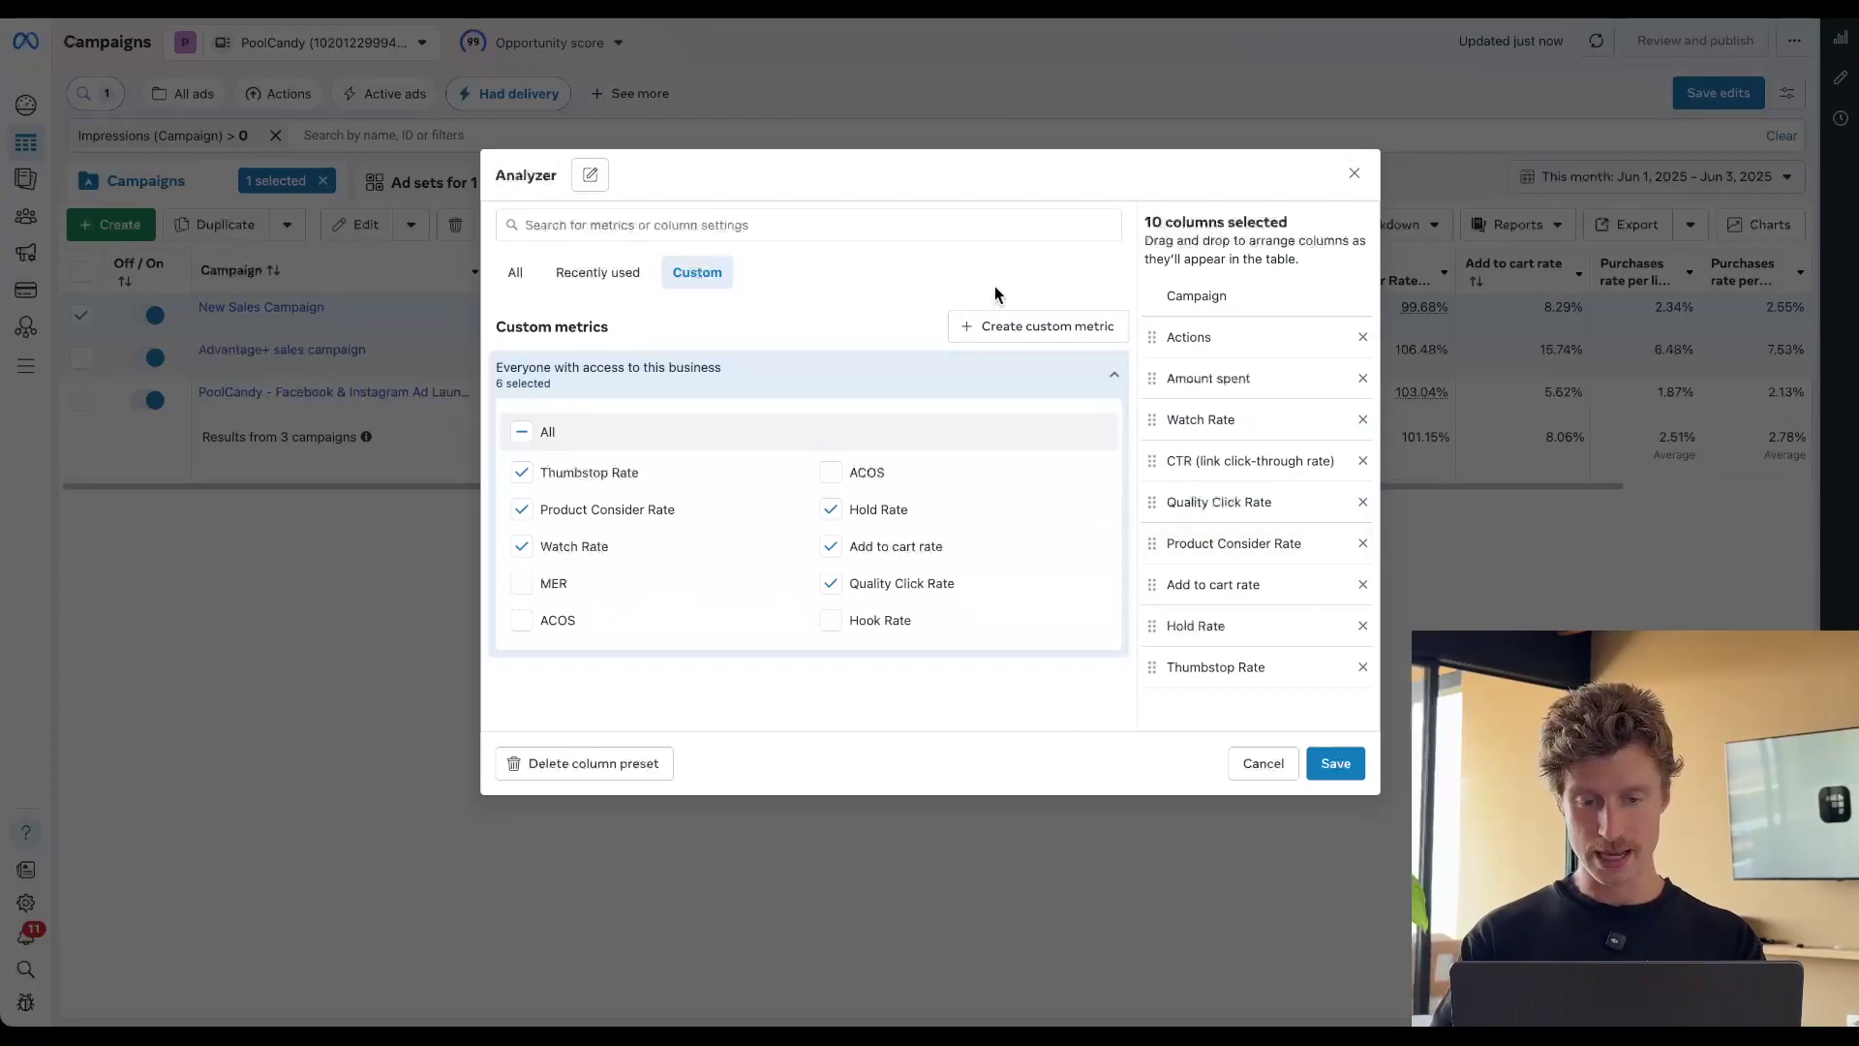
# Start a new custom metric Content views / Link clicks in percentage format
pyautogui.click(1007, 316)
pyautogui.write('content')
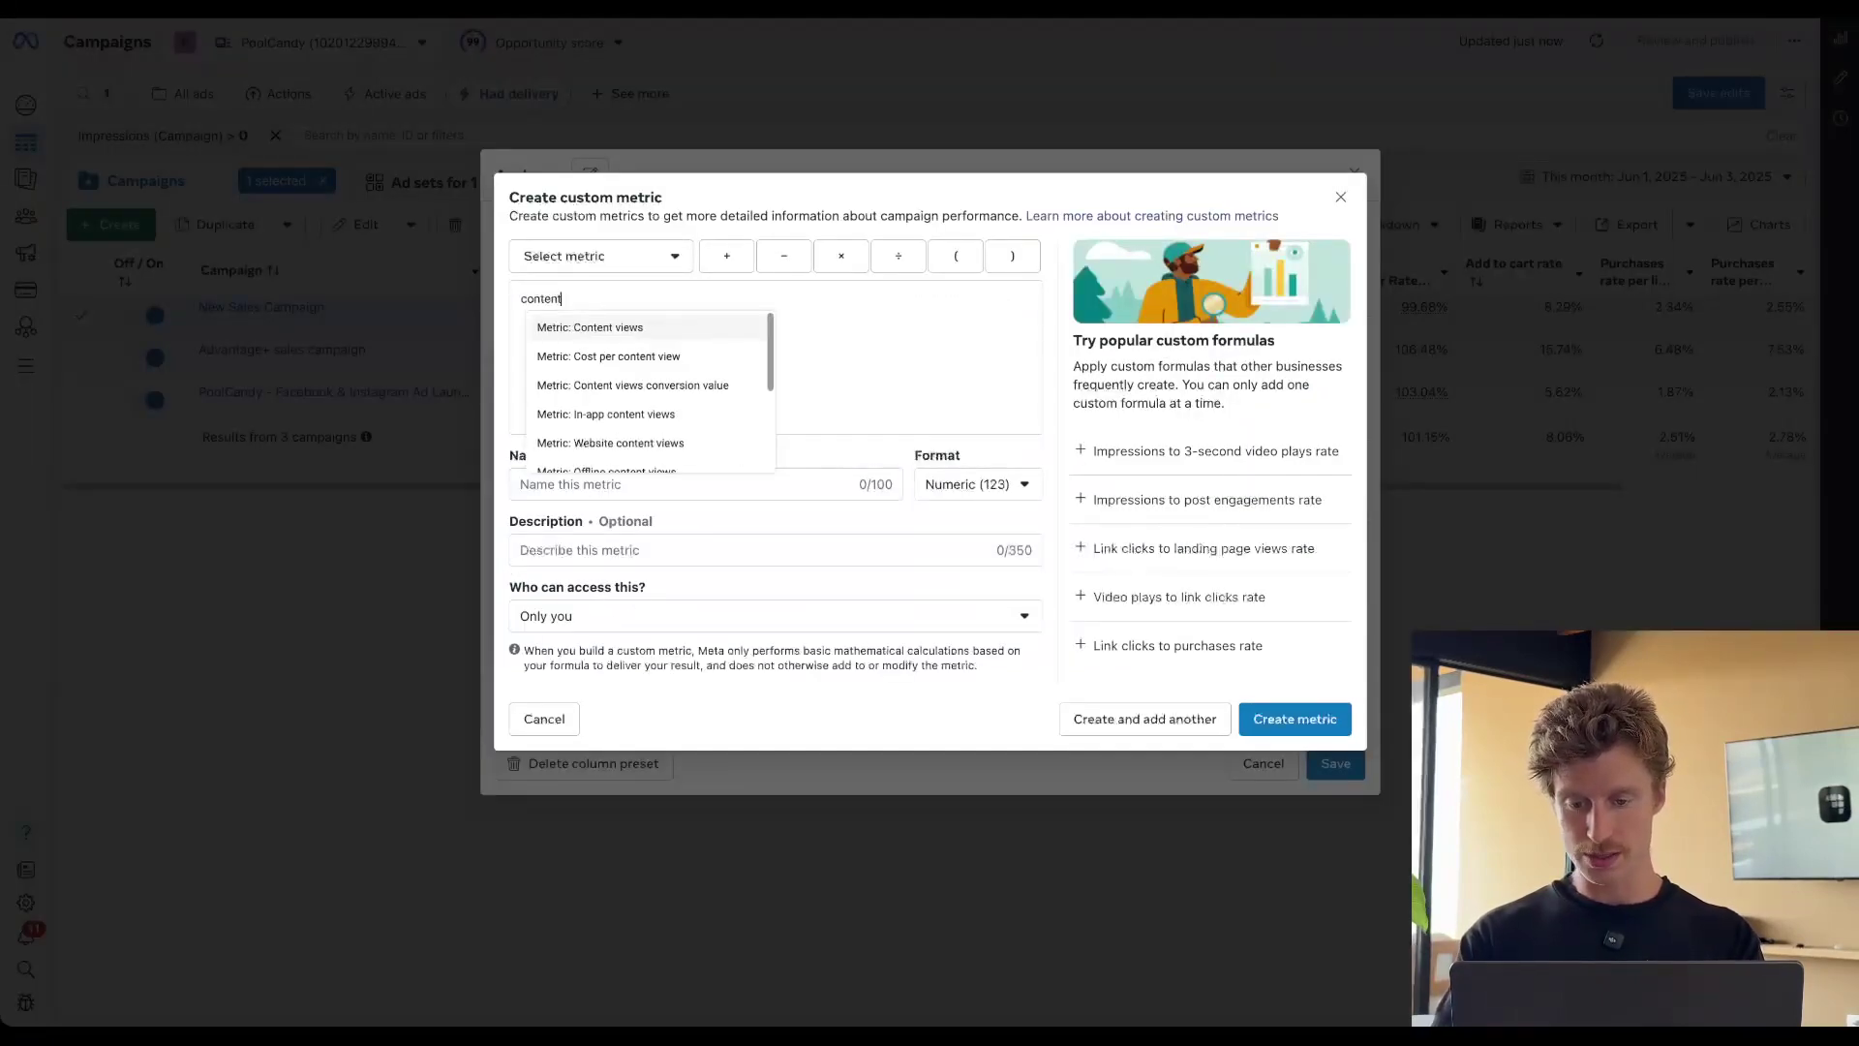
pyautogui.press('Return')
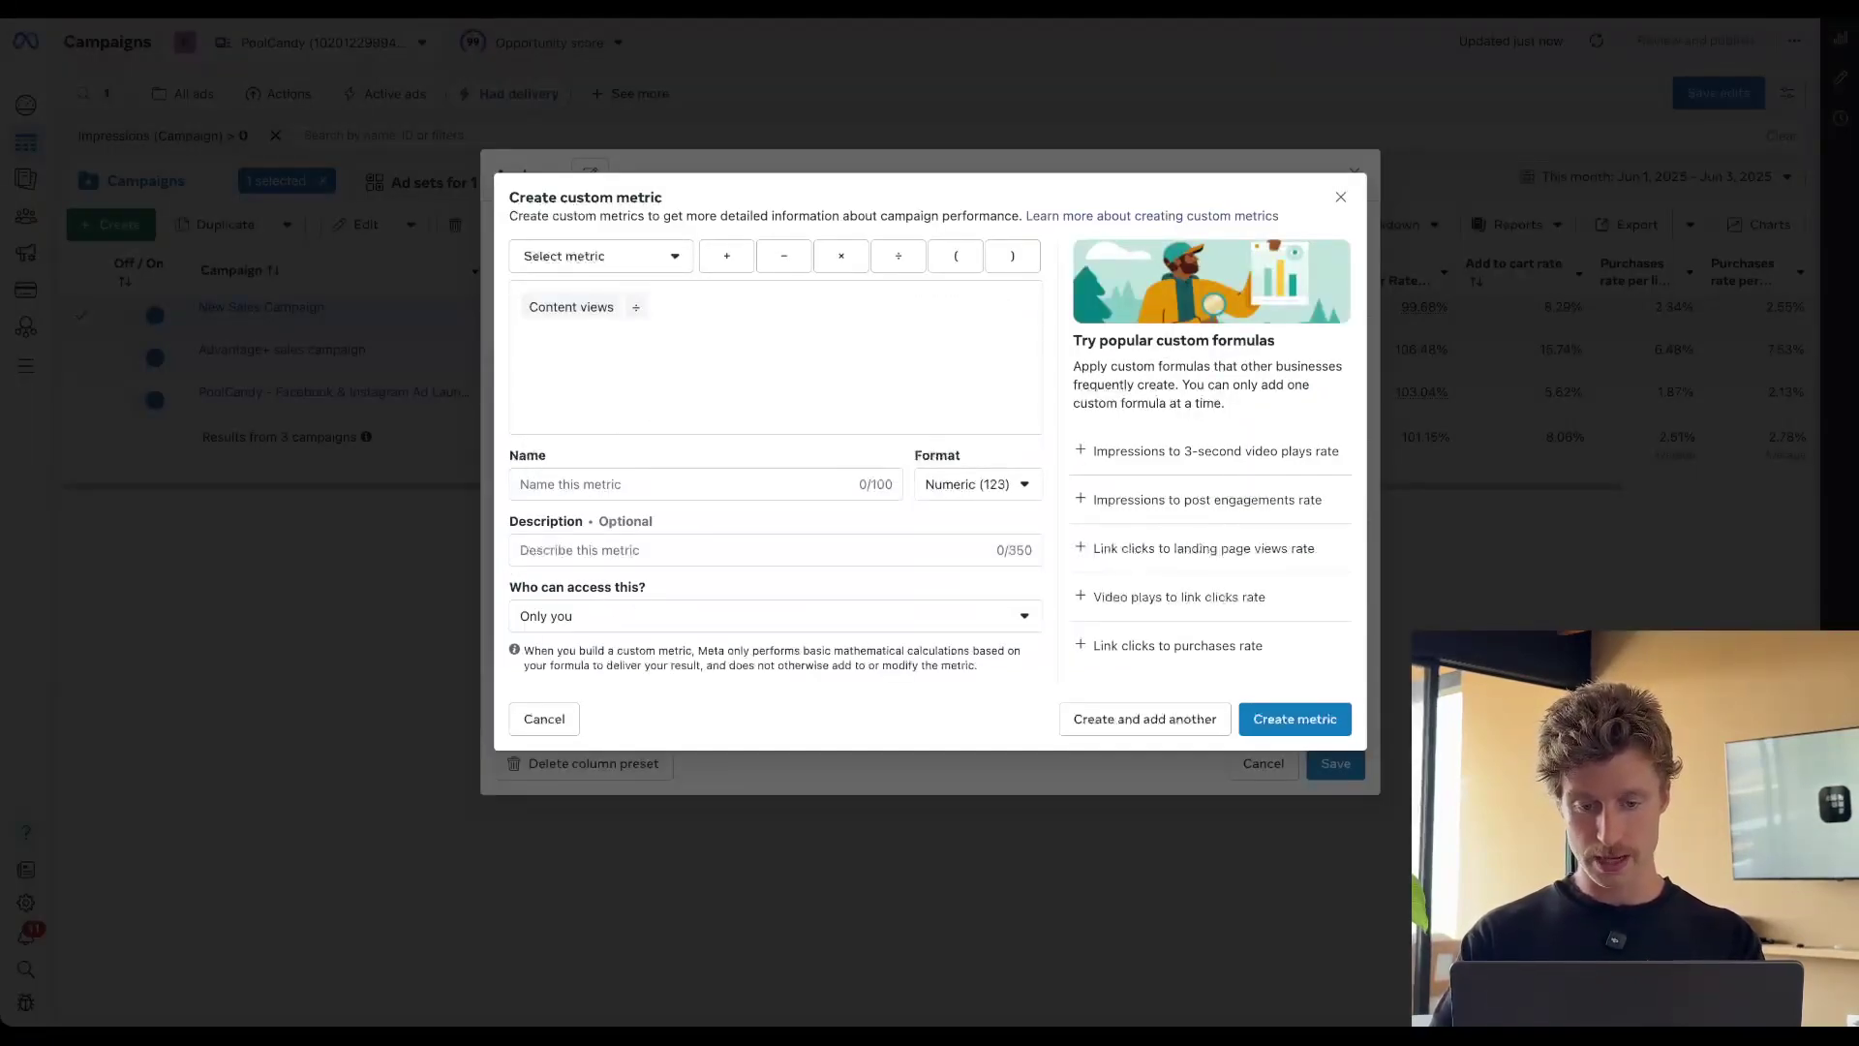
pyautogui.write('link')
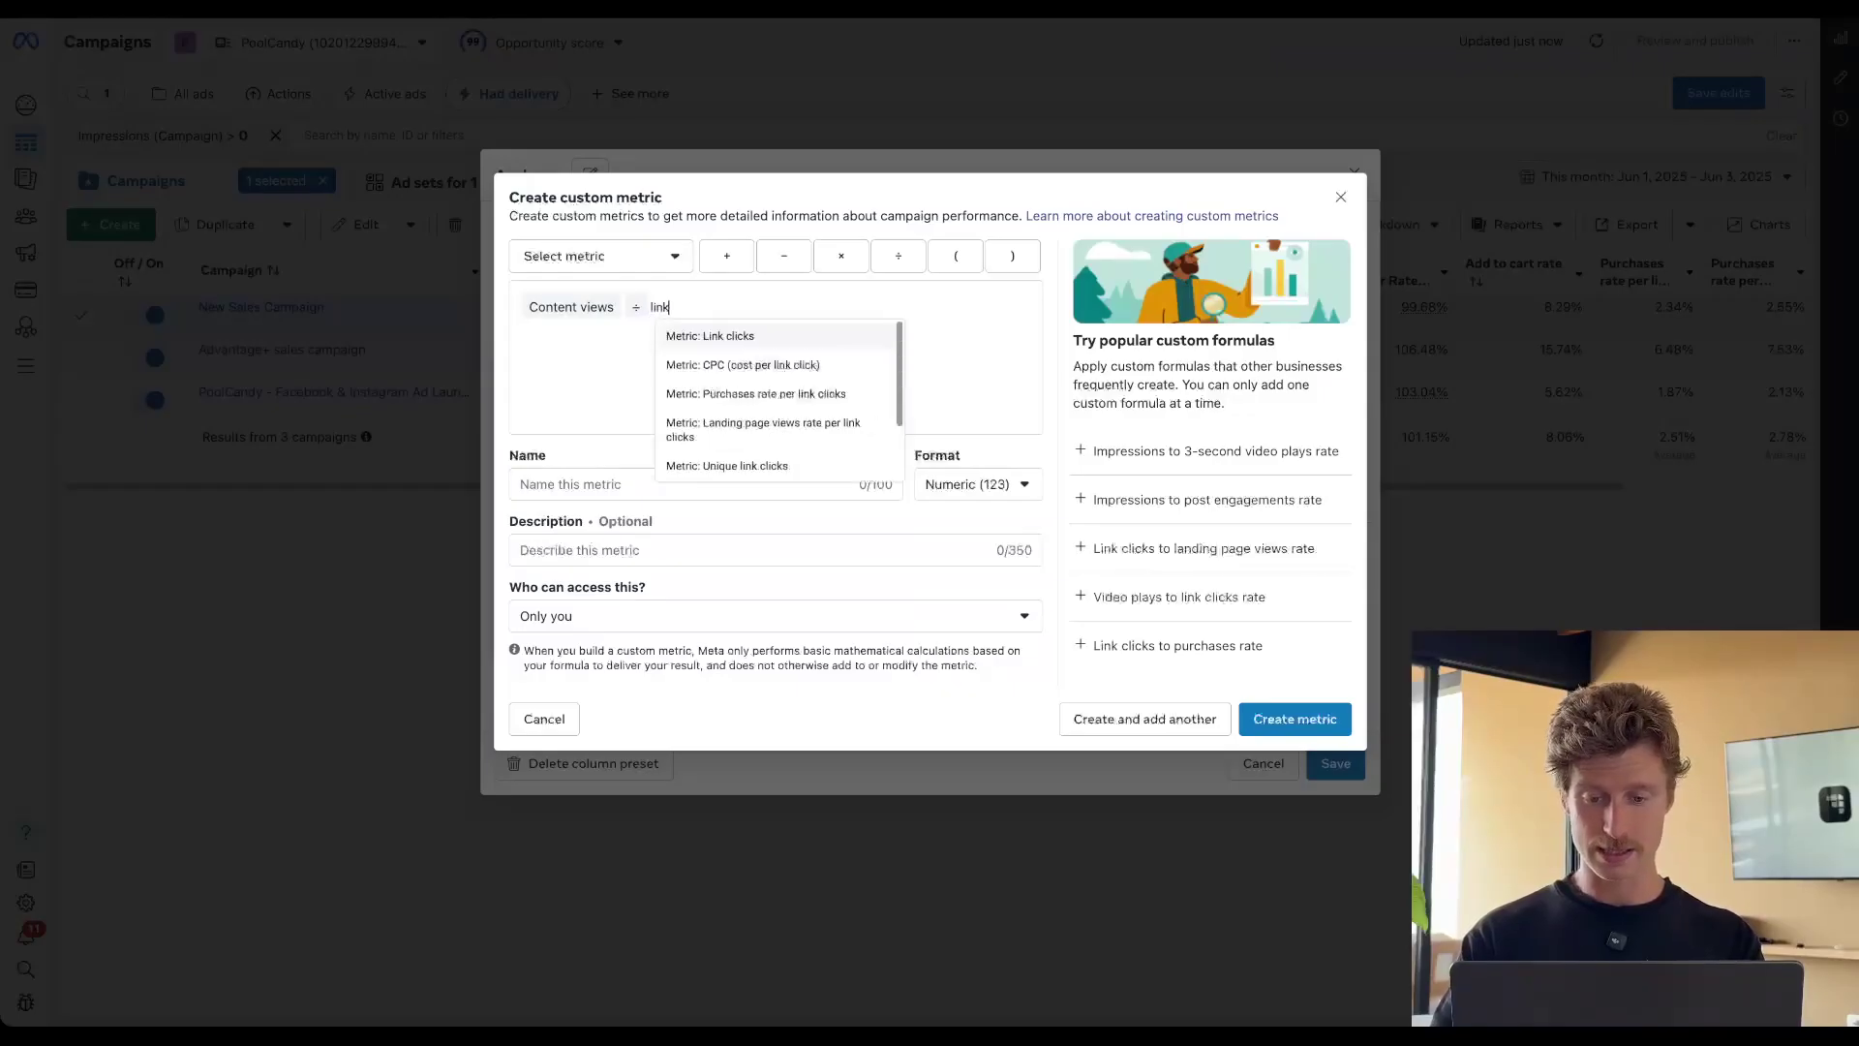
pyautogui.press('Return')
pyautogui.click(961, 492)
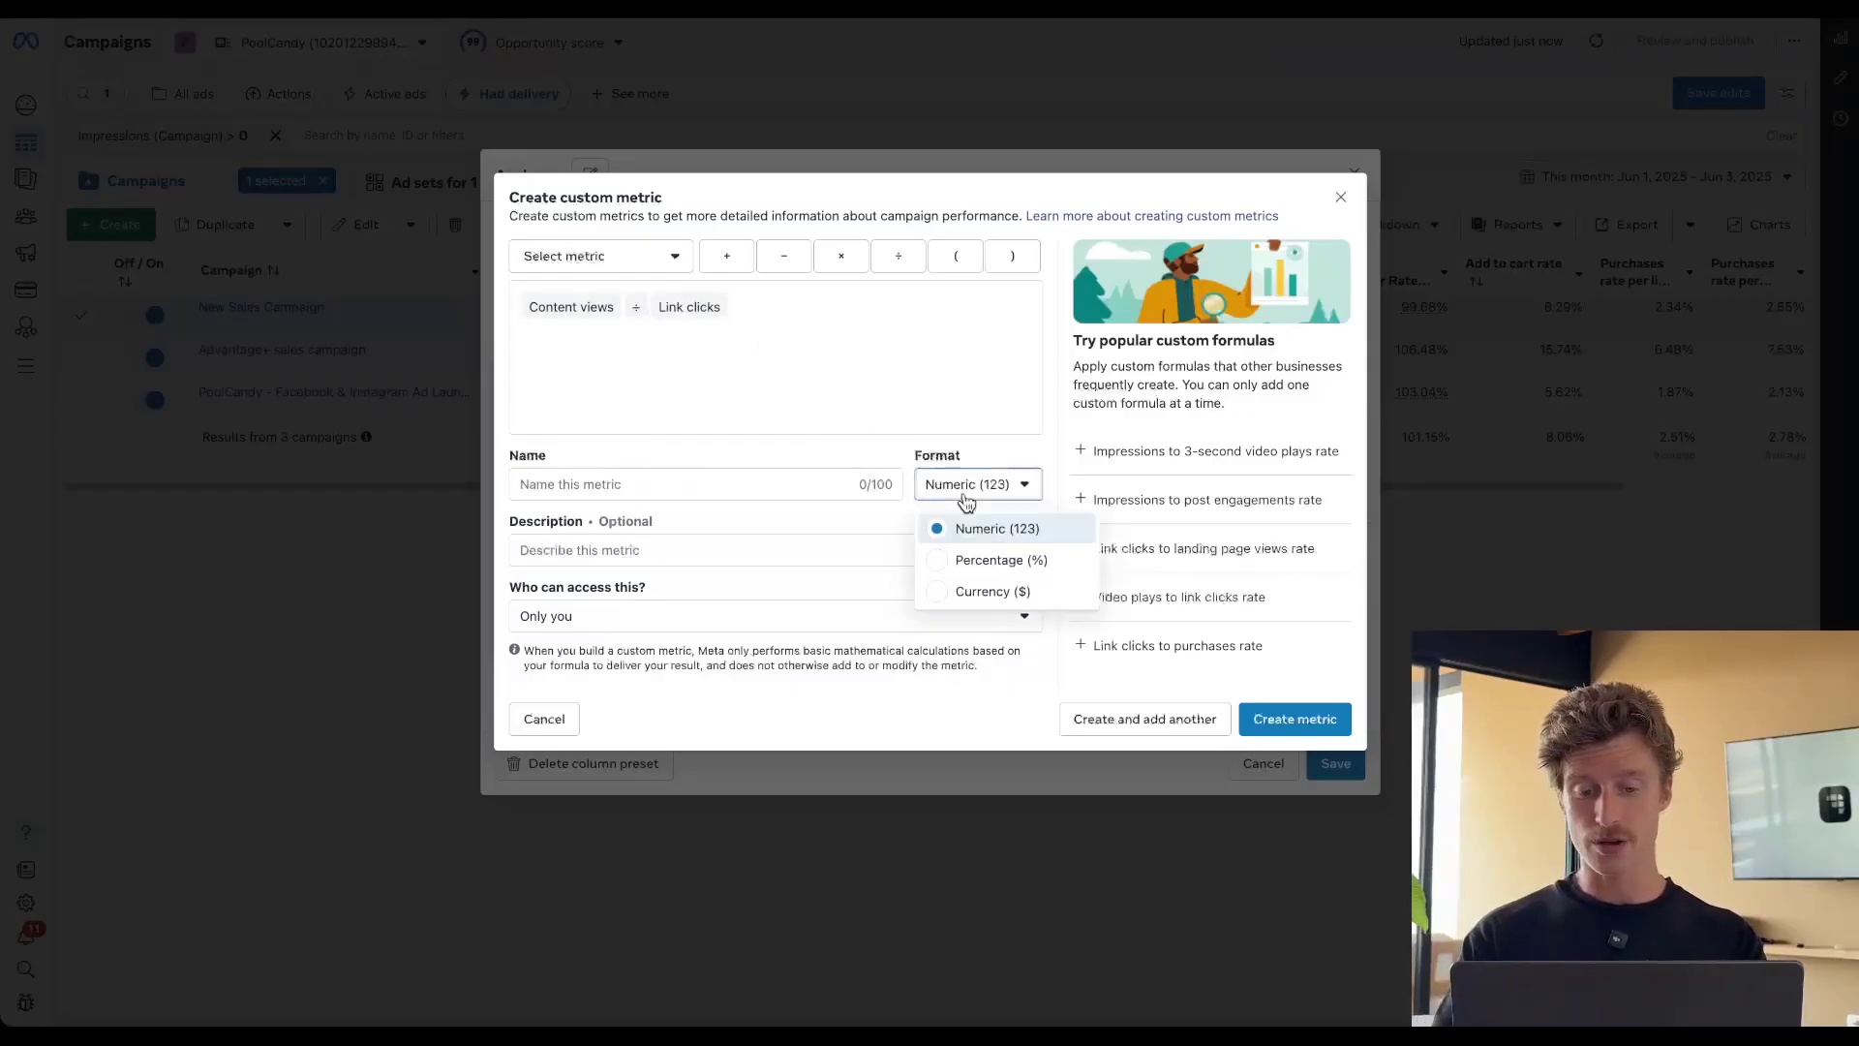
pyautogui.click(971, 559)
# Name it Product Consider Rate, share it with the business, and save it
pyautogui.click(712, 481)
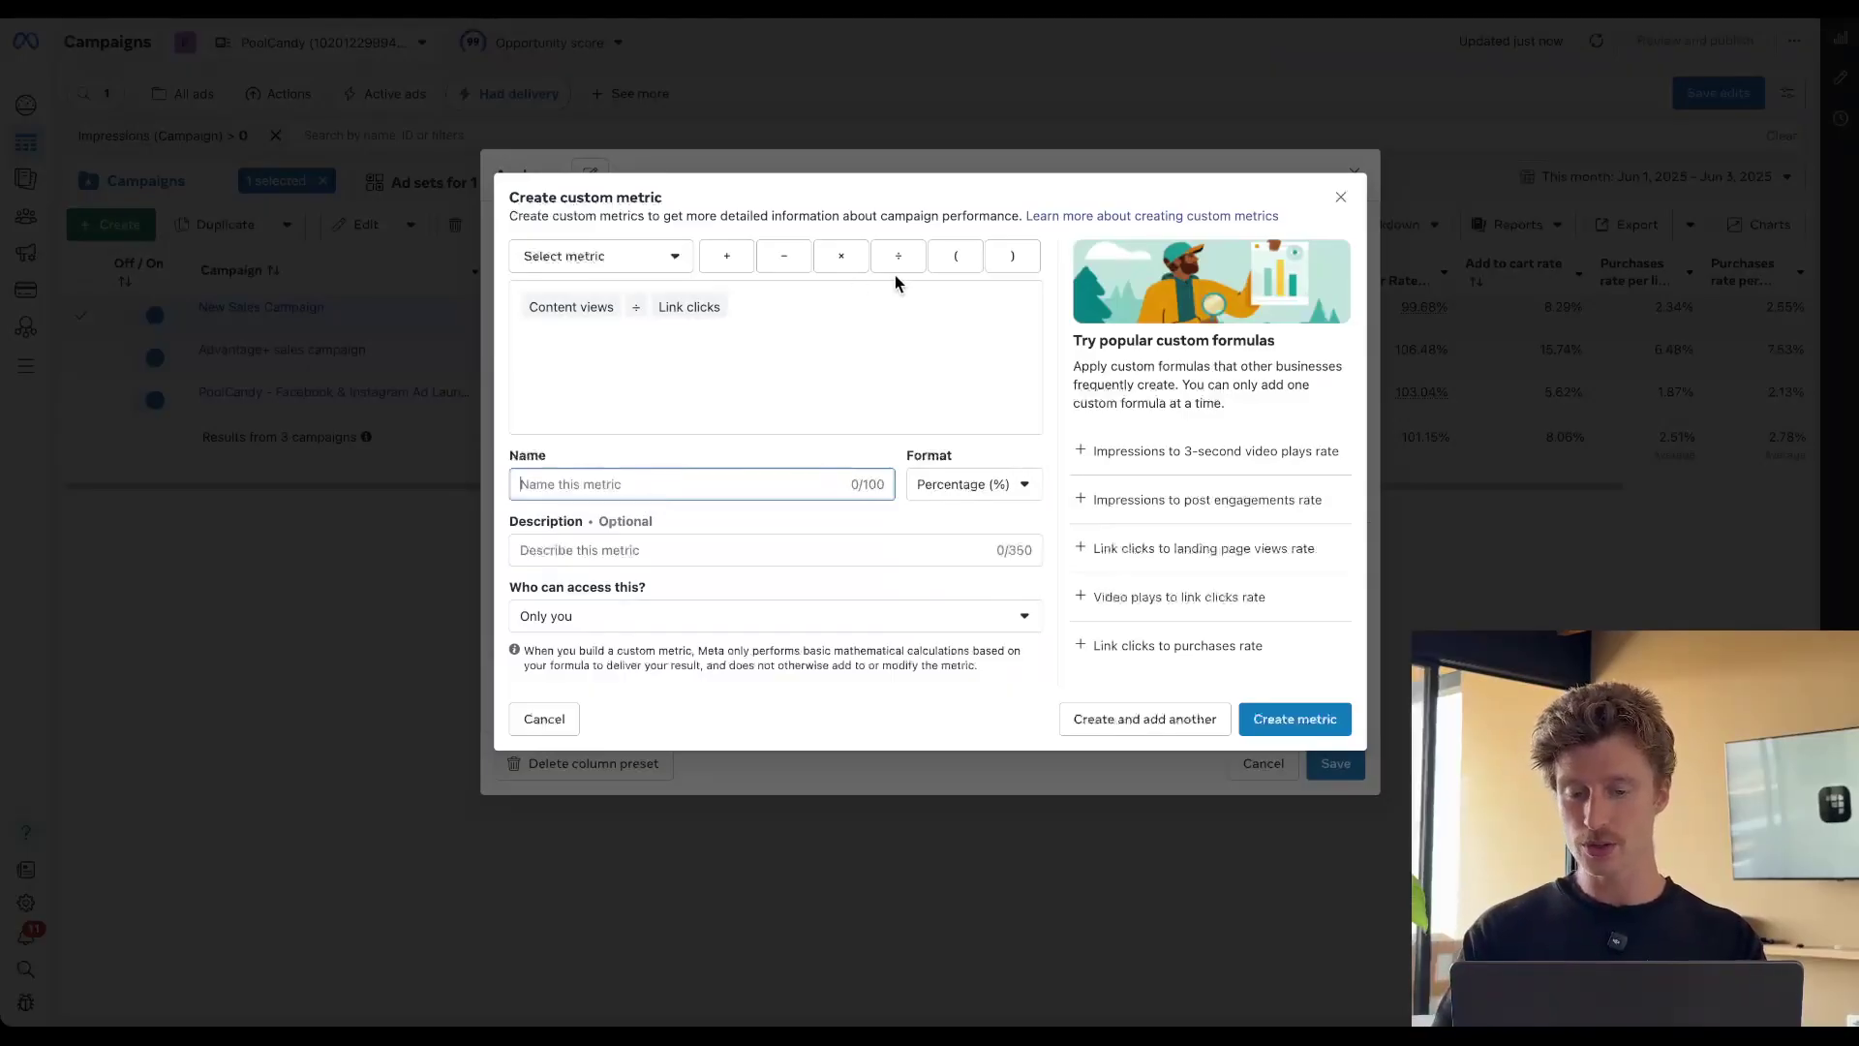
pyautogui.click(837, 315)
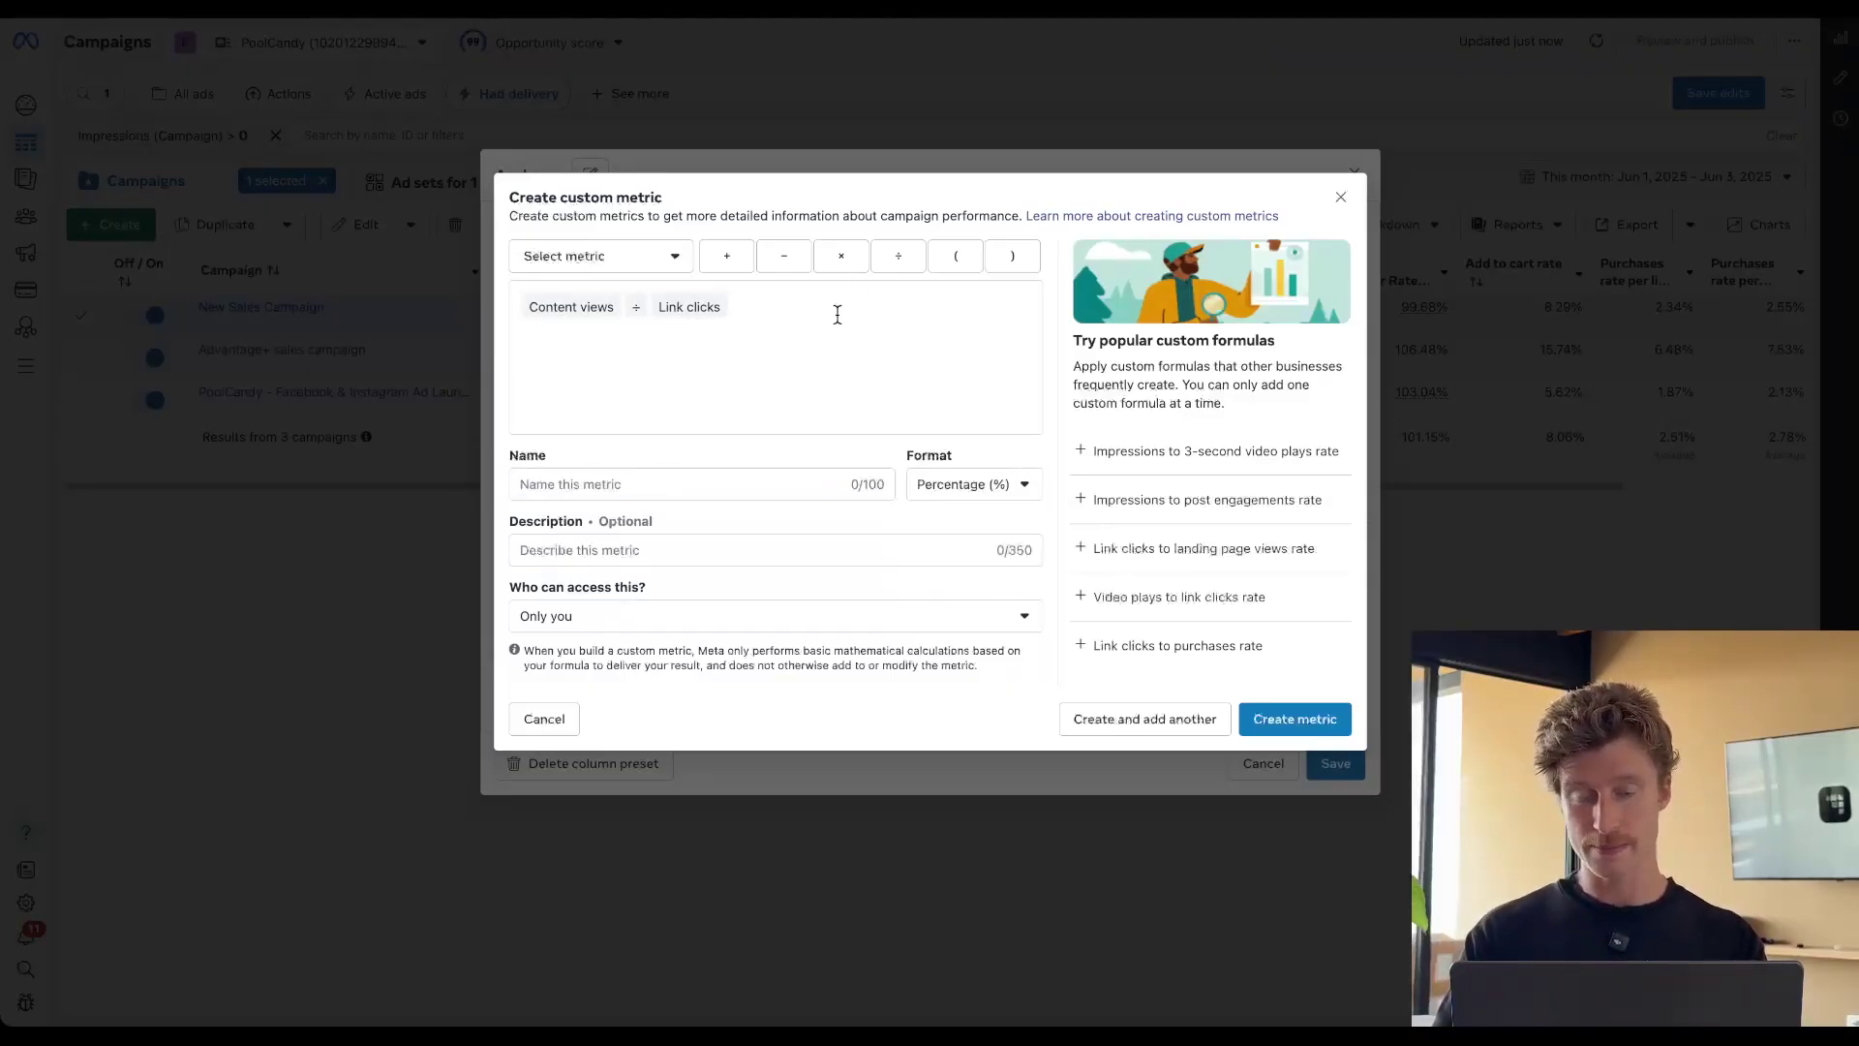
pyautogui.click(664, 481)
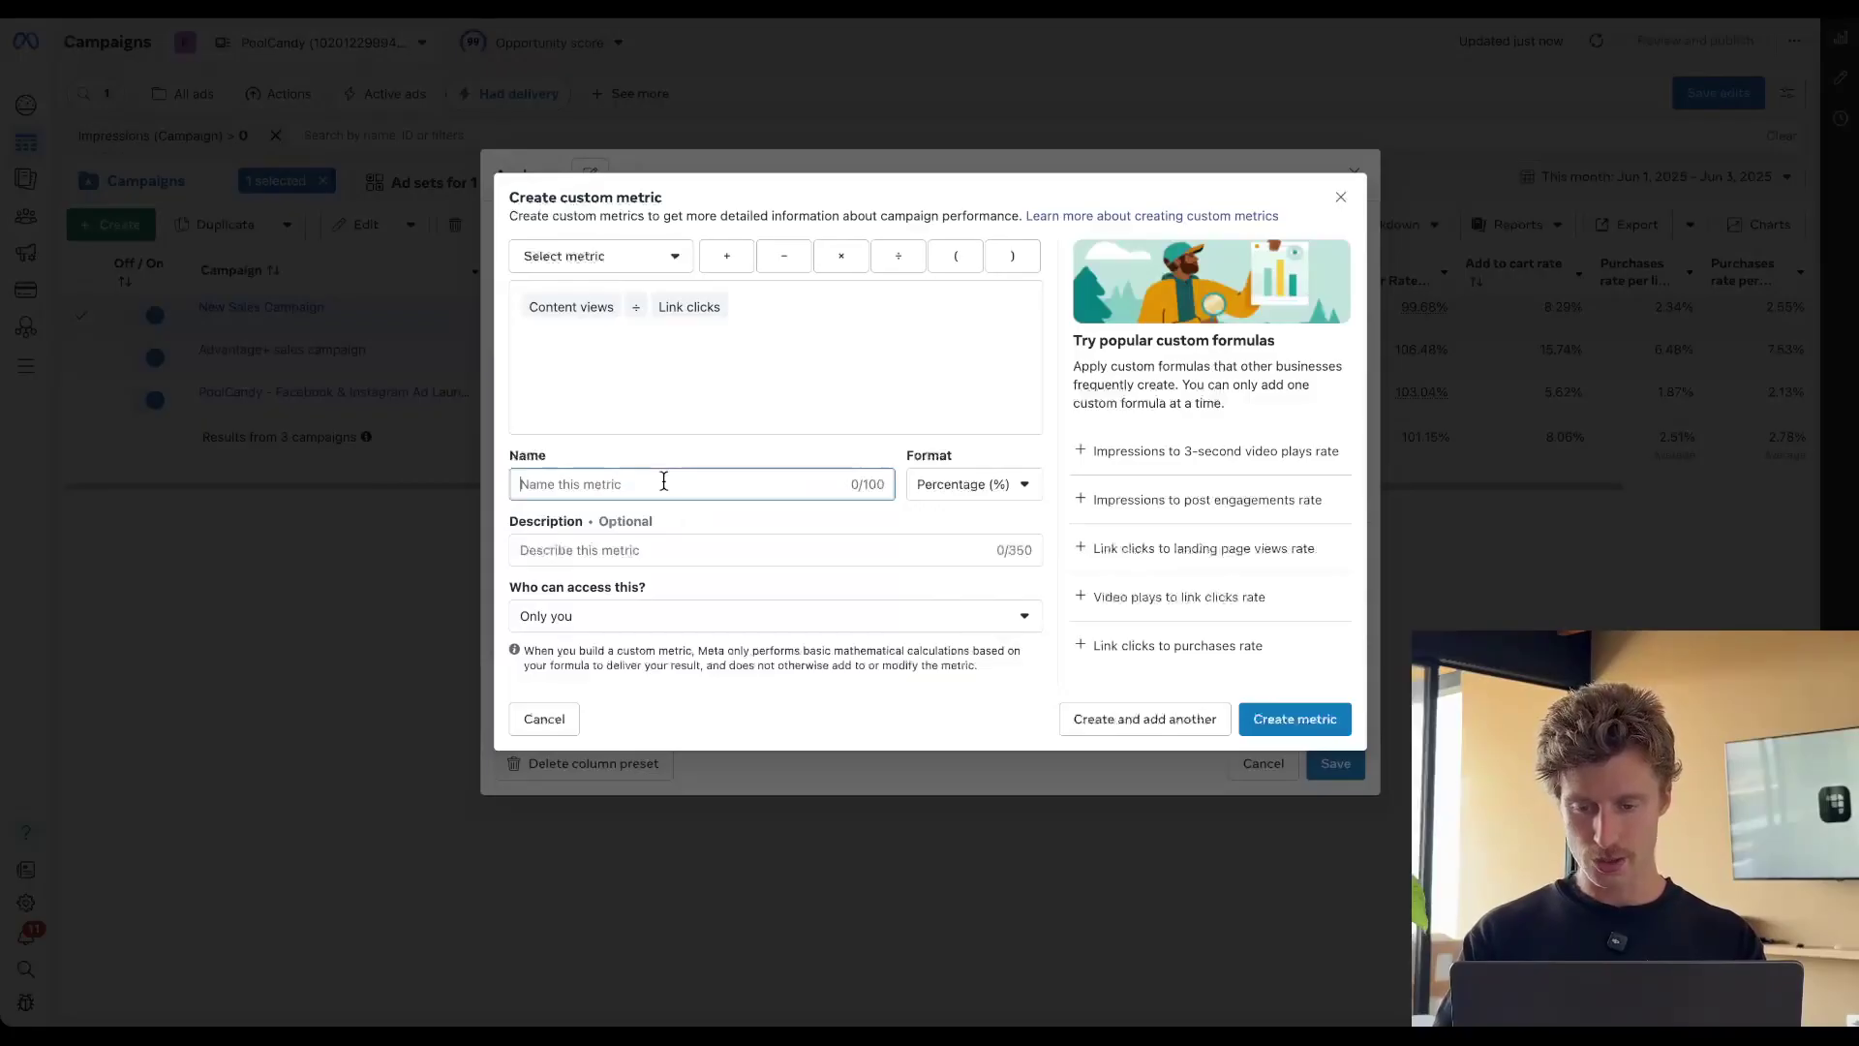
pyautogui.write('Product Con')
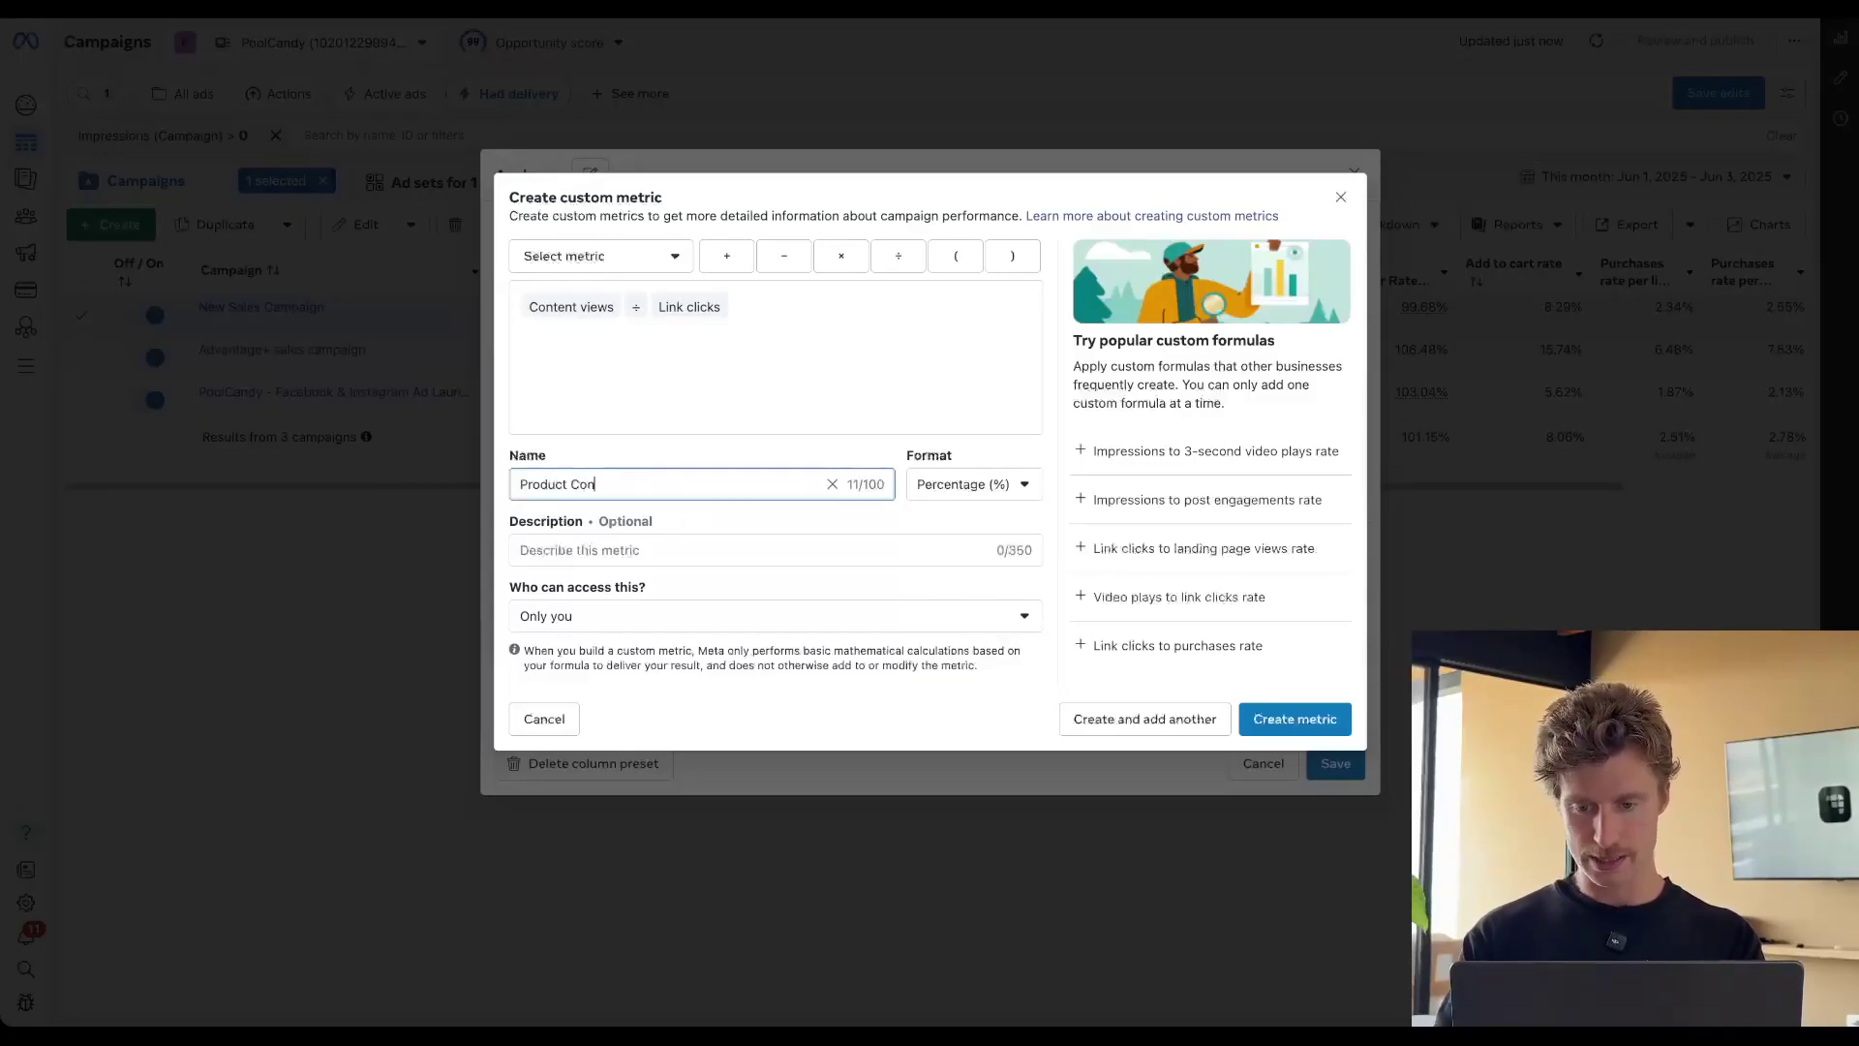
pyautogui.write('sider Rate')
pyautogui.click(647, 551)
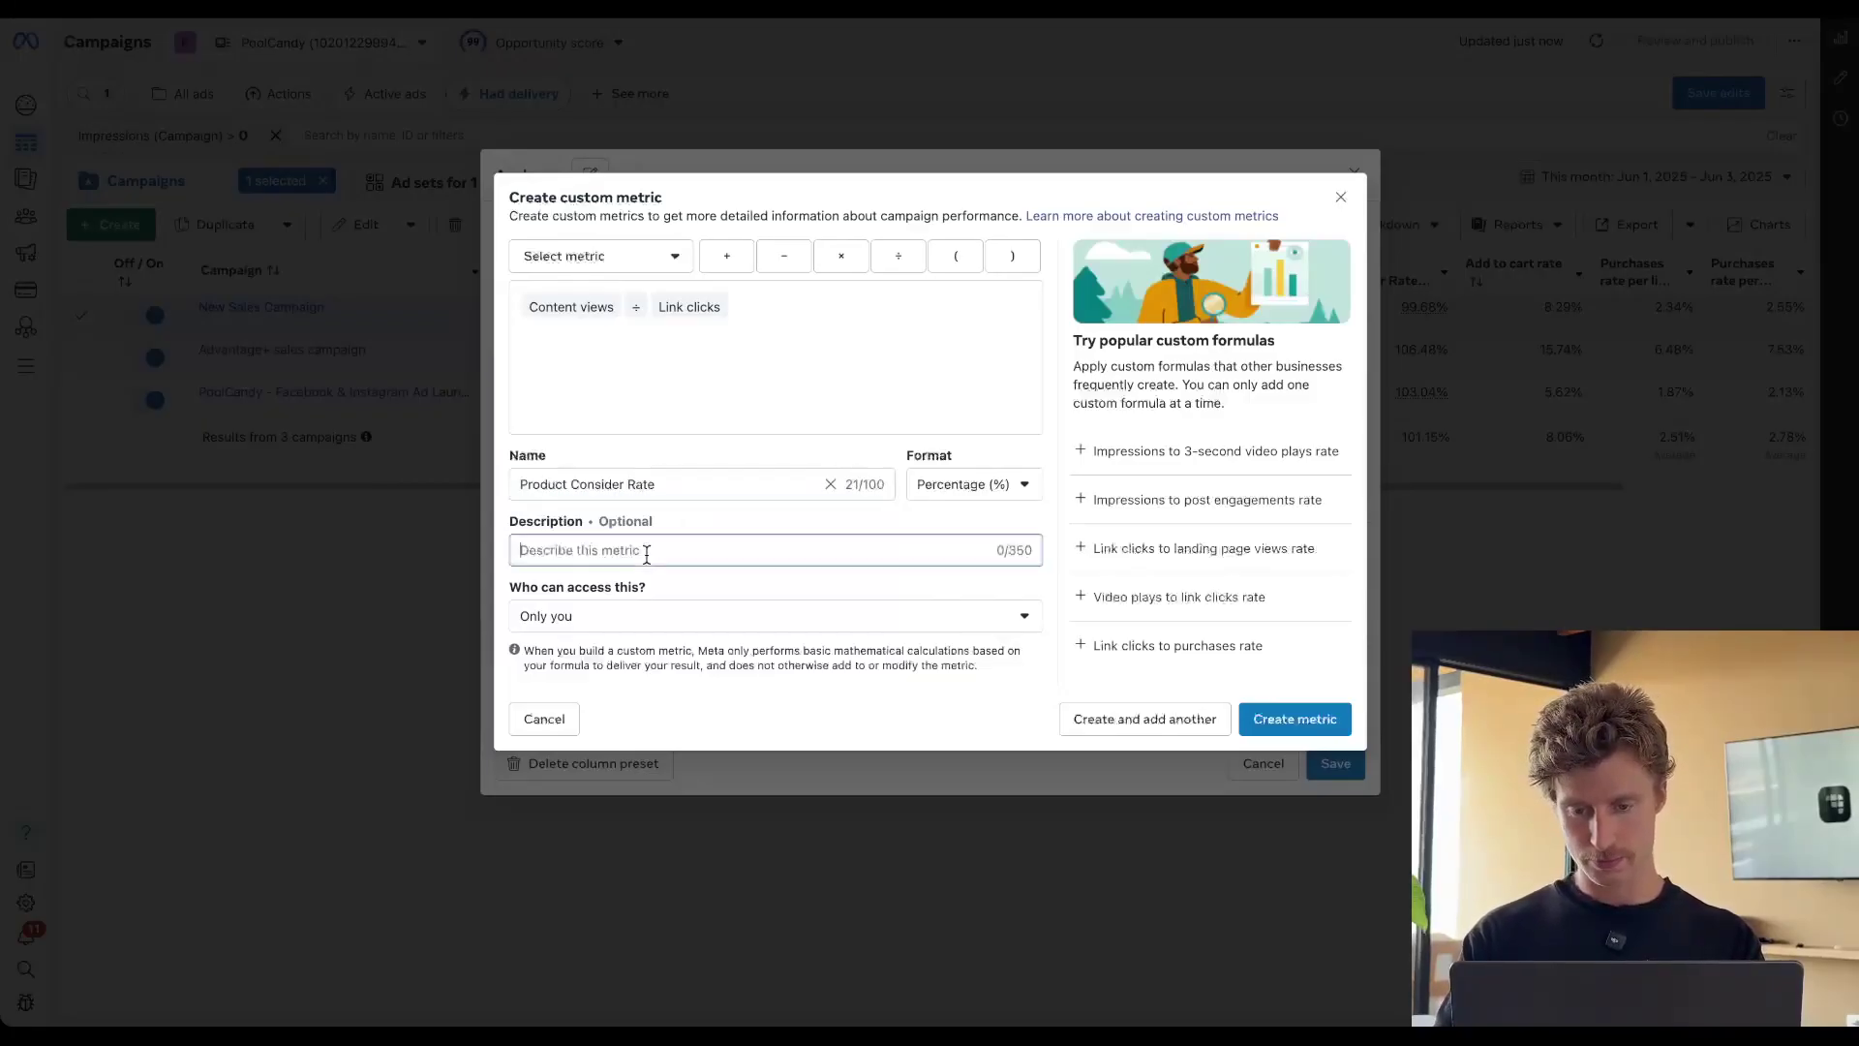
pyautogui.click(561, 617)
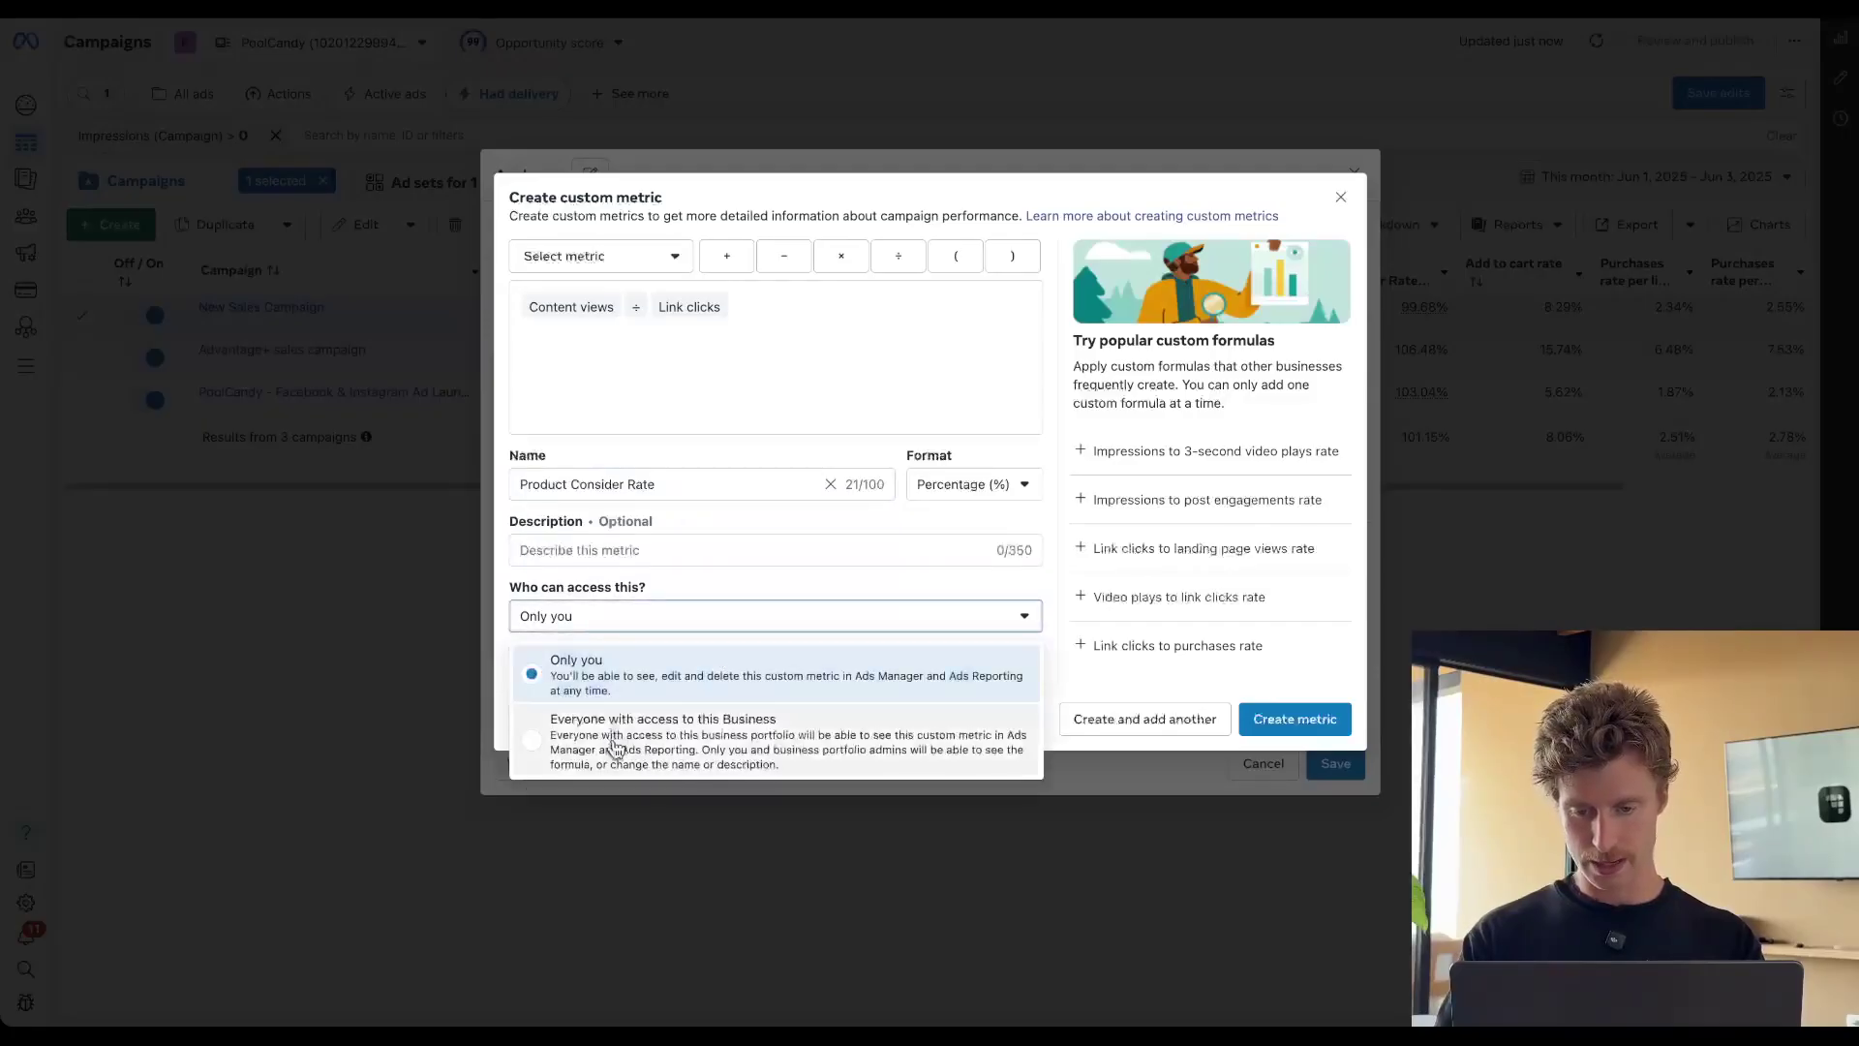
pyautogui.click(600, 715)
pyautogui.click(1256, 716)
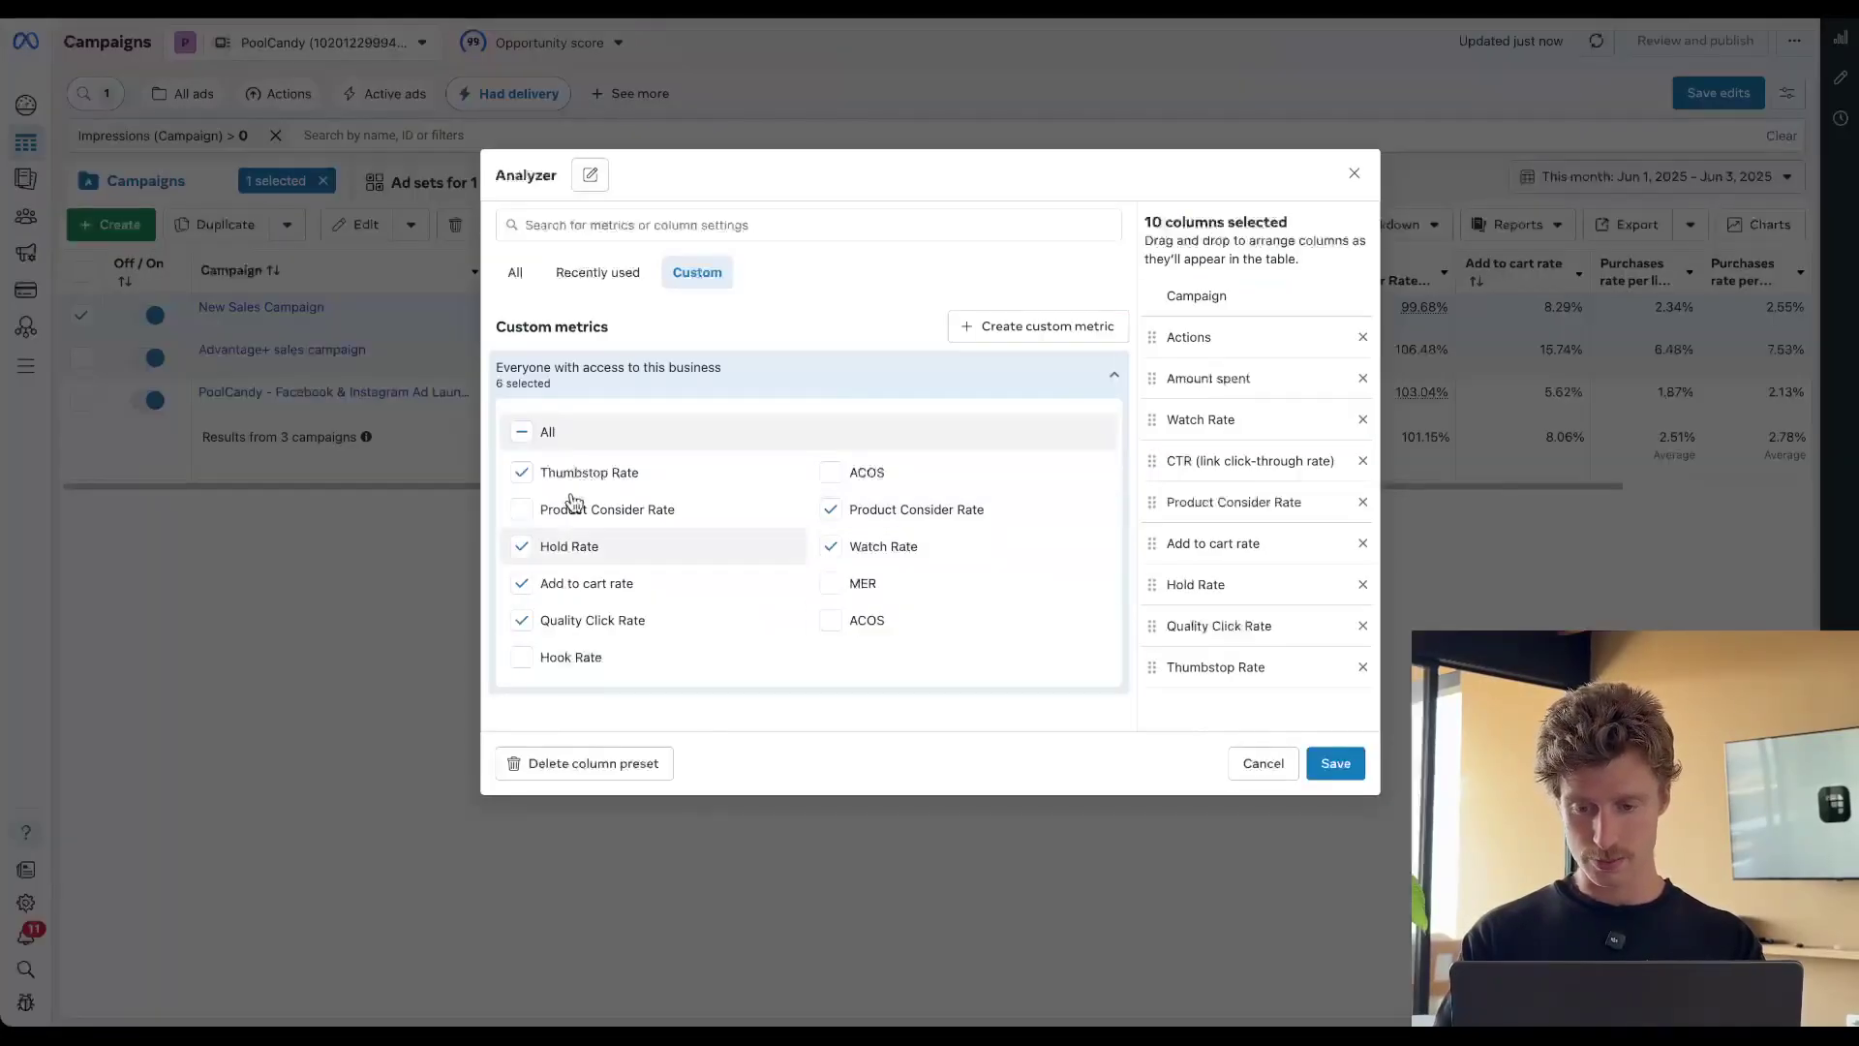
# Add the Product Consider Rate column after CTR and remove its duplicate
pyautogui.click(625, 509)
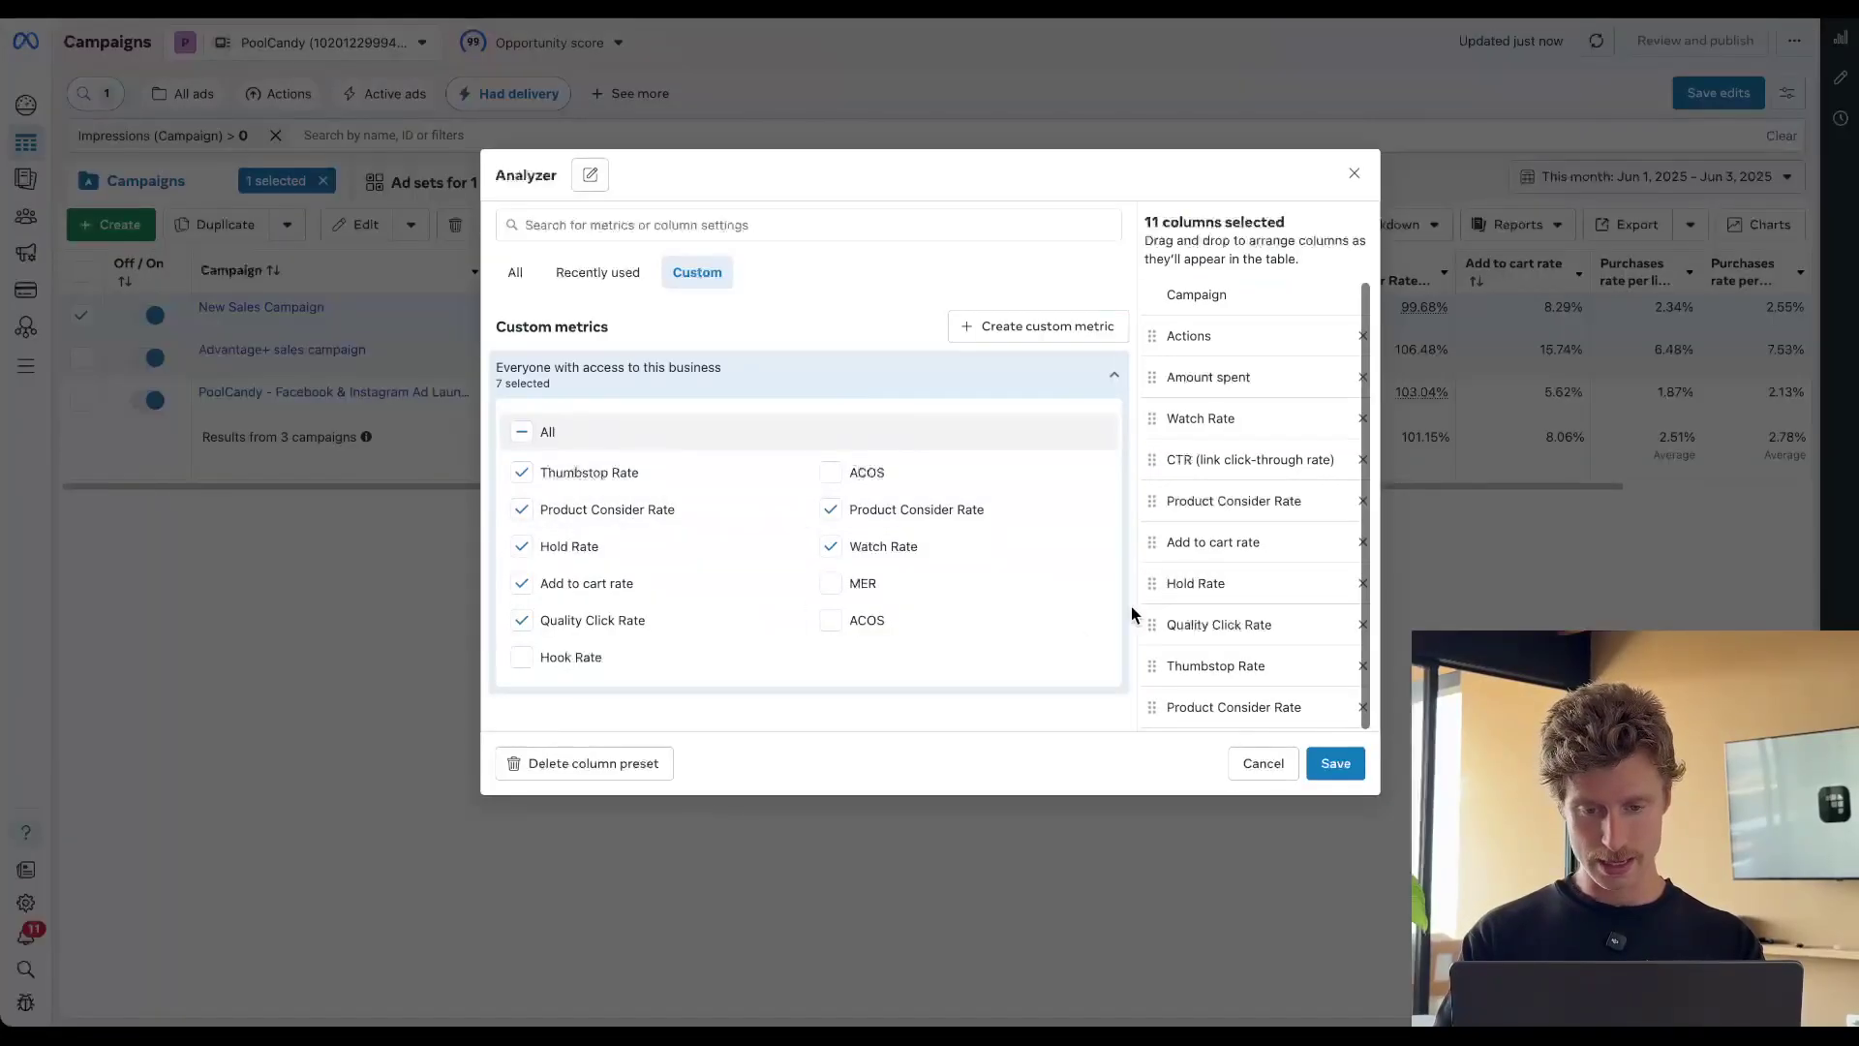
pyautogui.moveTo(1162, 707); pyautogui.dragTo(1167, 501)
pyautogui.click(1363, 505)
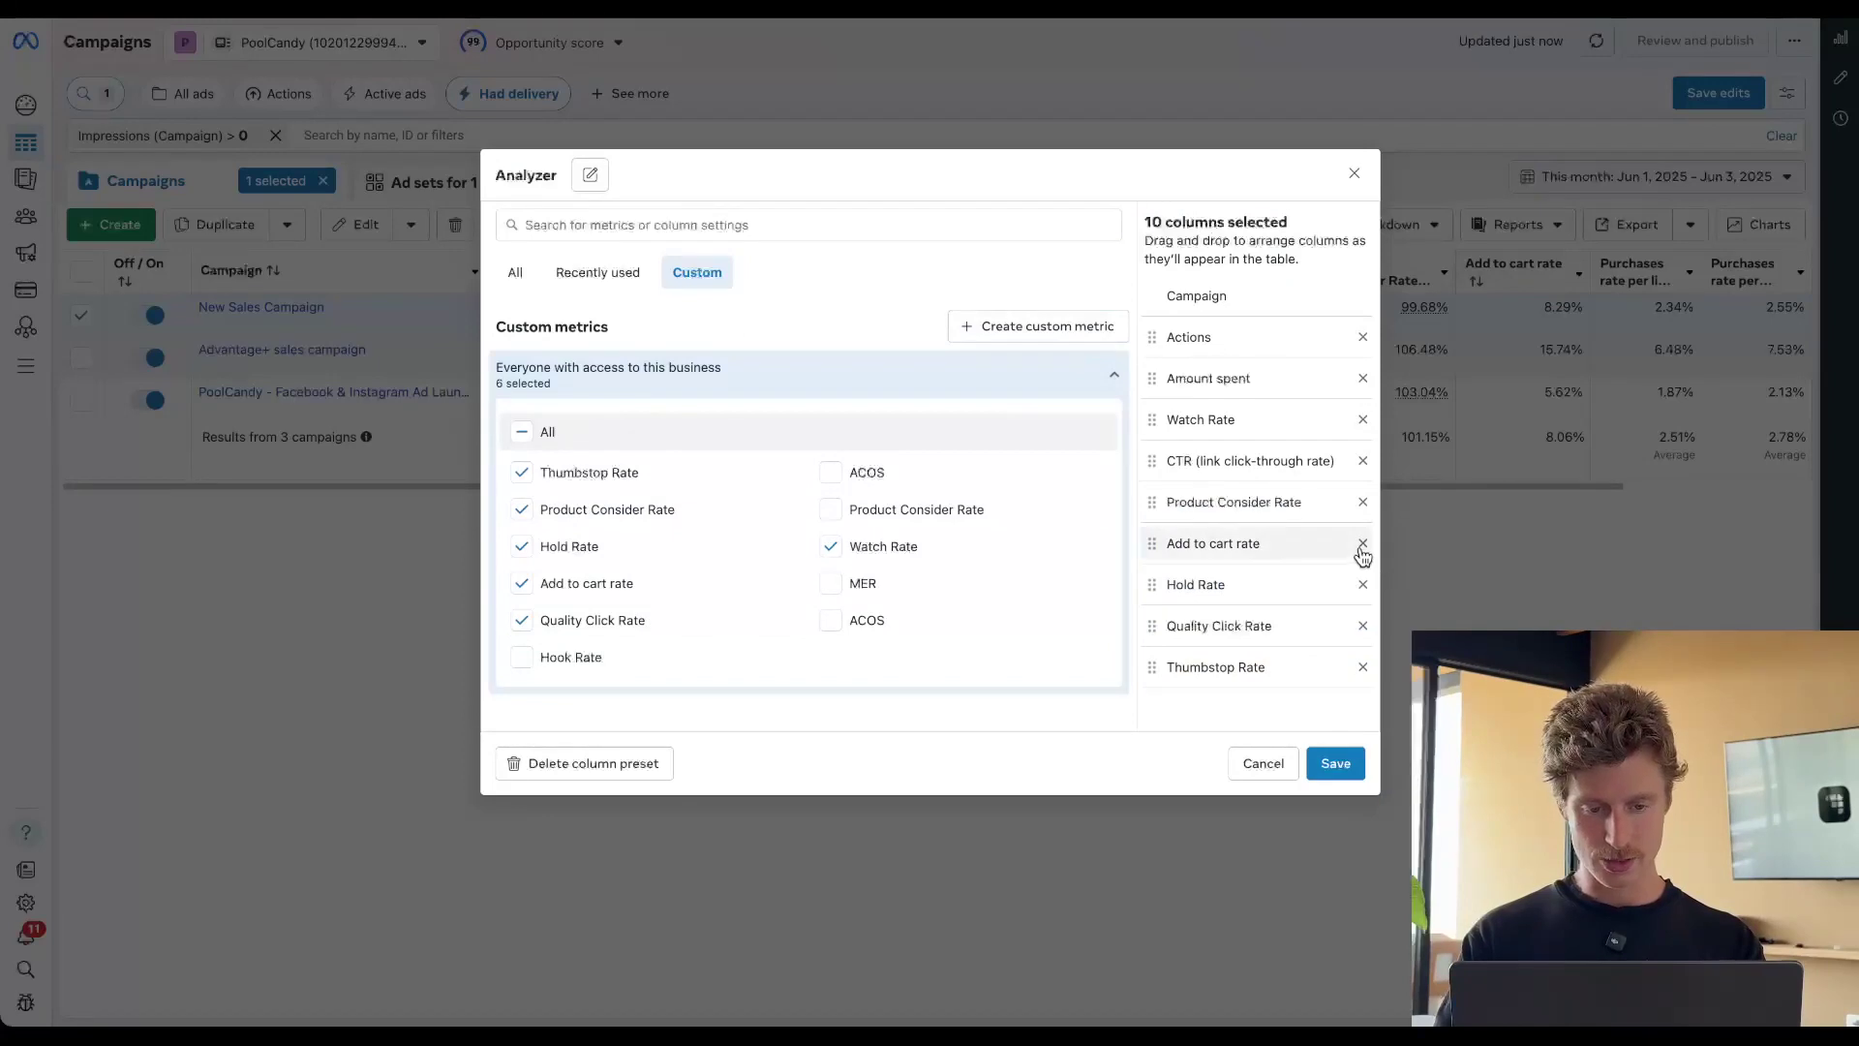
# Start a new custom metric Adds to cart / Link clicks, formatted as percentage
pyautogui.click(1038, 325)
pyautogui.click(676, 324)
pyautogui.write('ad')
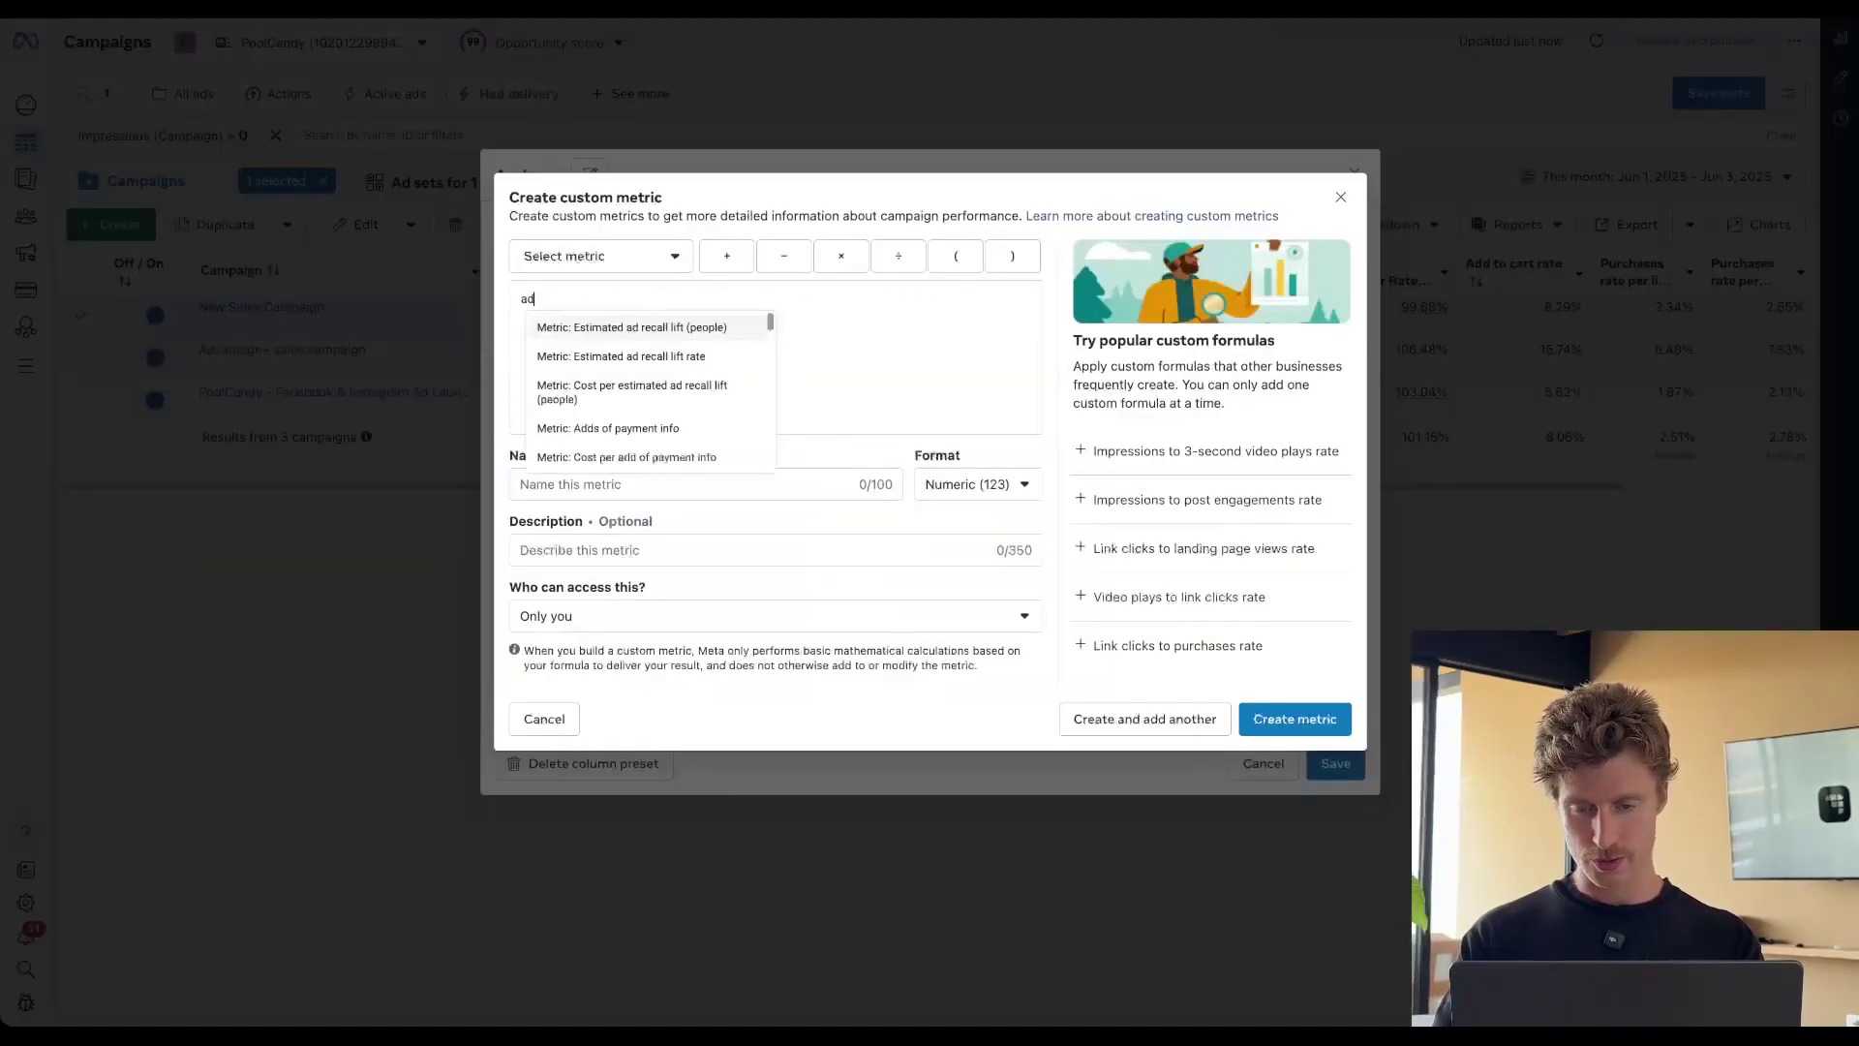
pyautogui.write('ds tocar')
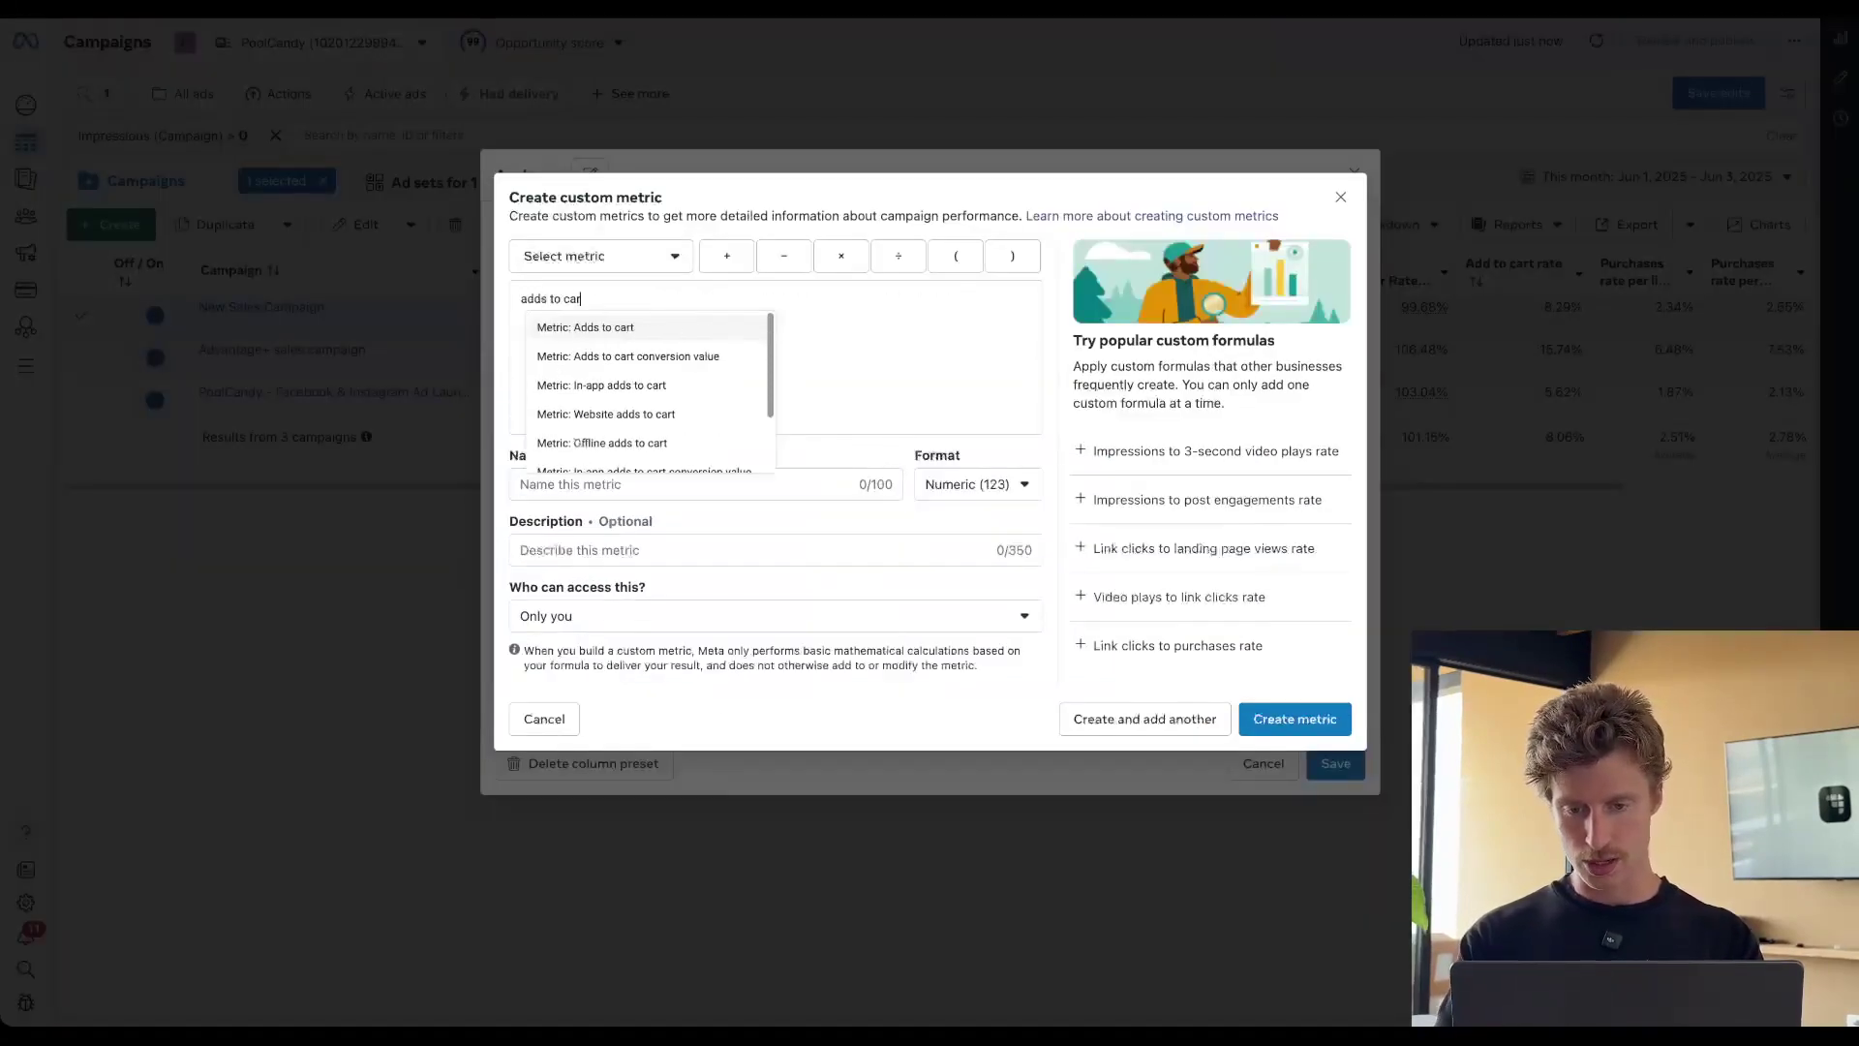
pyautogui.click(614, 328)
pyautogui.press('/')
pyautogui.write('link')
pyautogui.press('Return')
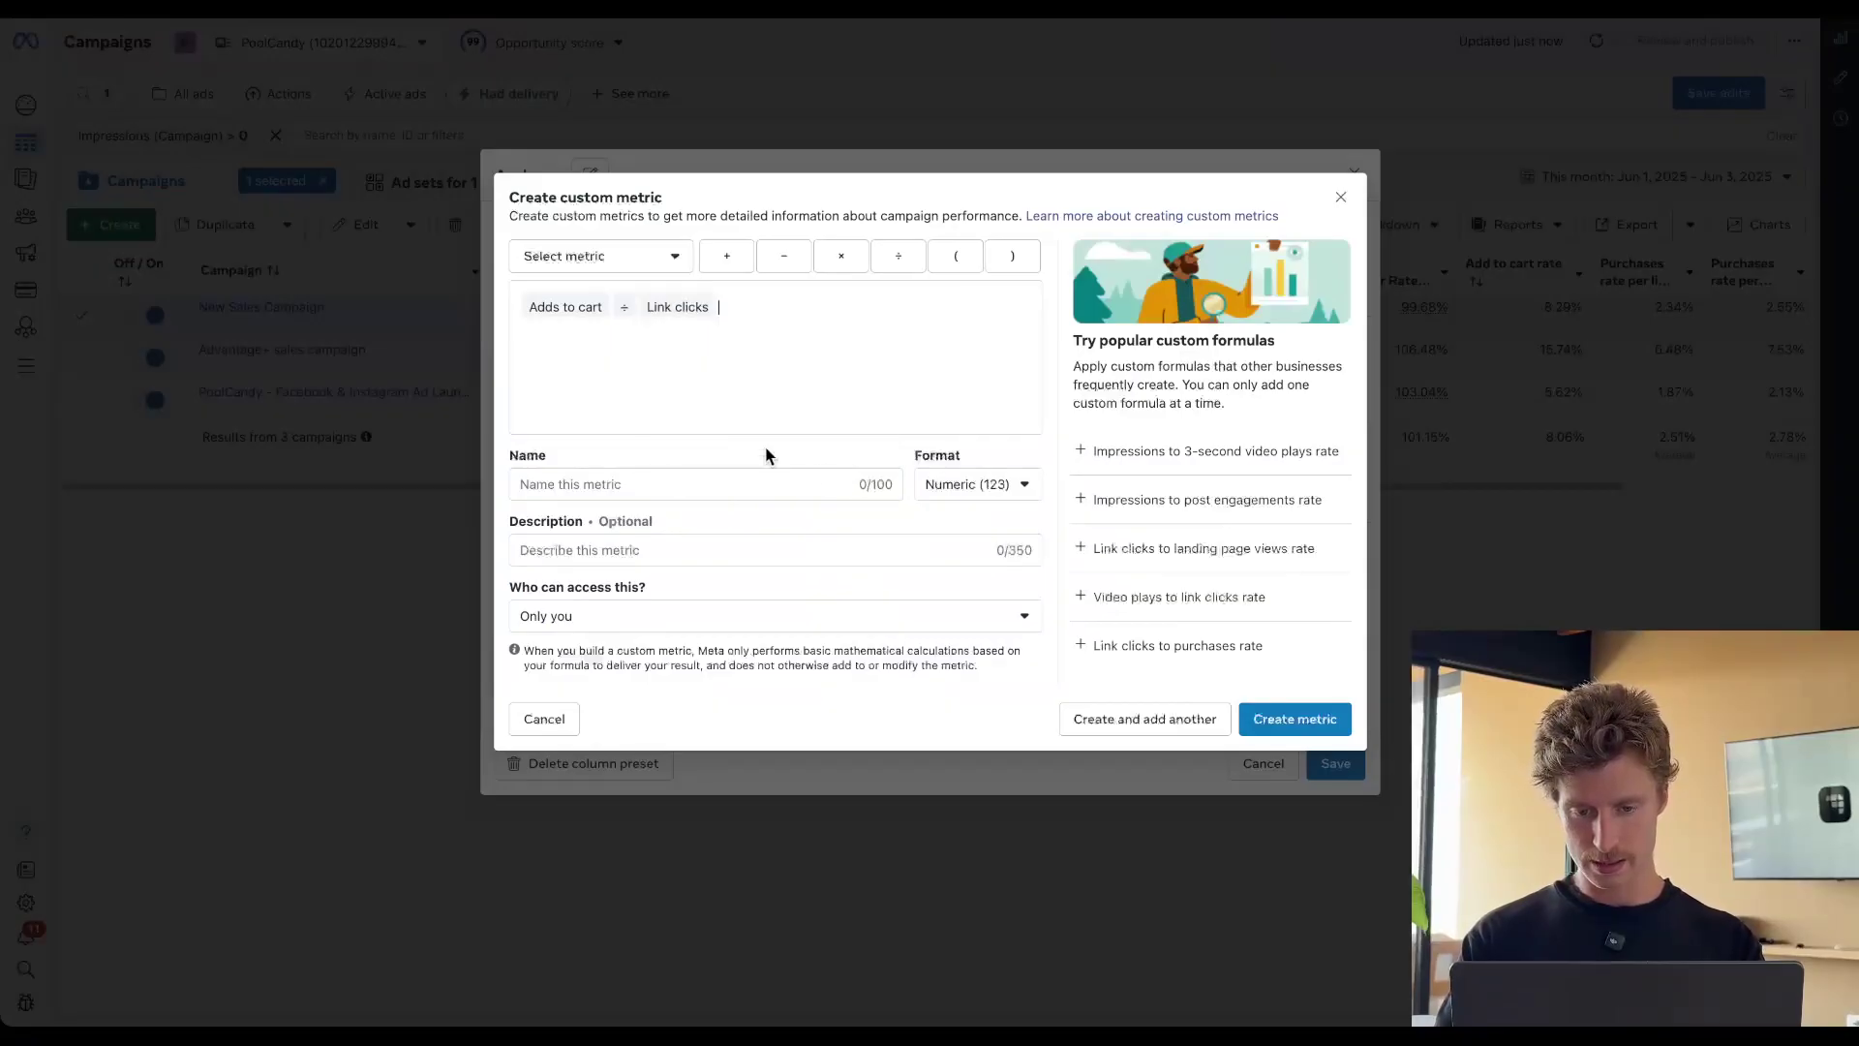
pyautogui.click(961, 486)
pyautogui.click(997, 556)
# Name it Add To Cart Rate, describe 'The rate of cart additions per link click', share, create, add
pyautogui.click(781, 477)
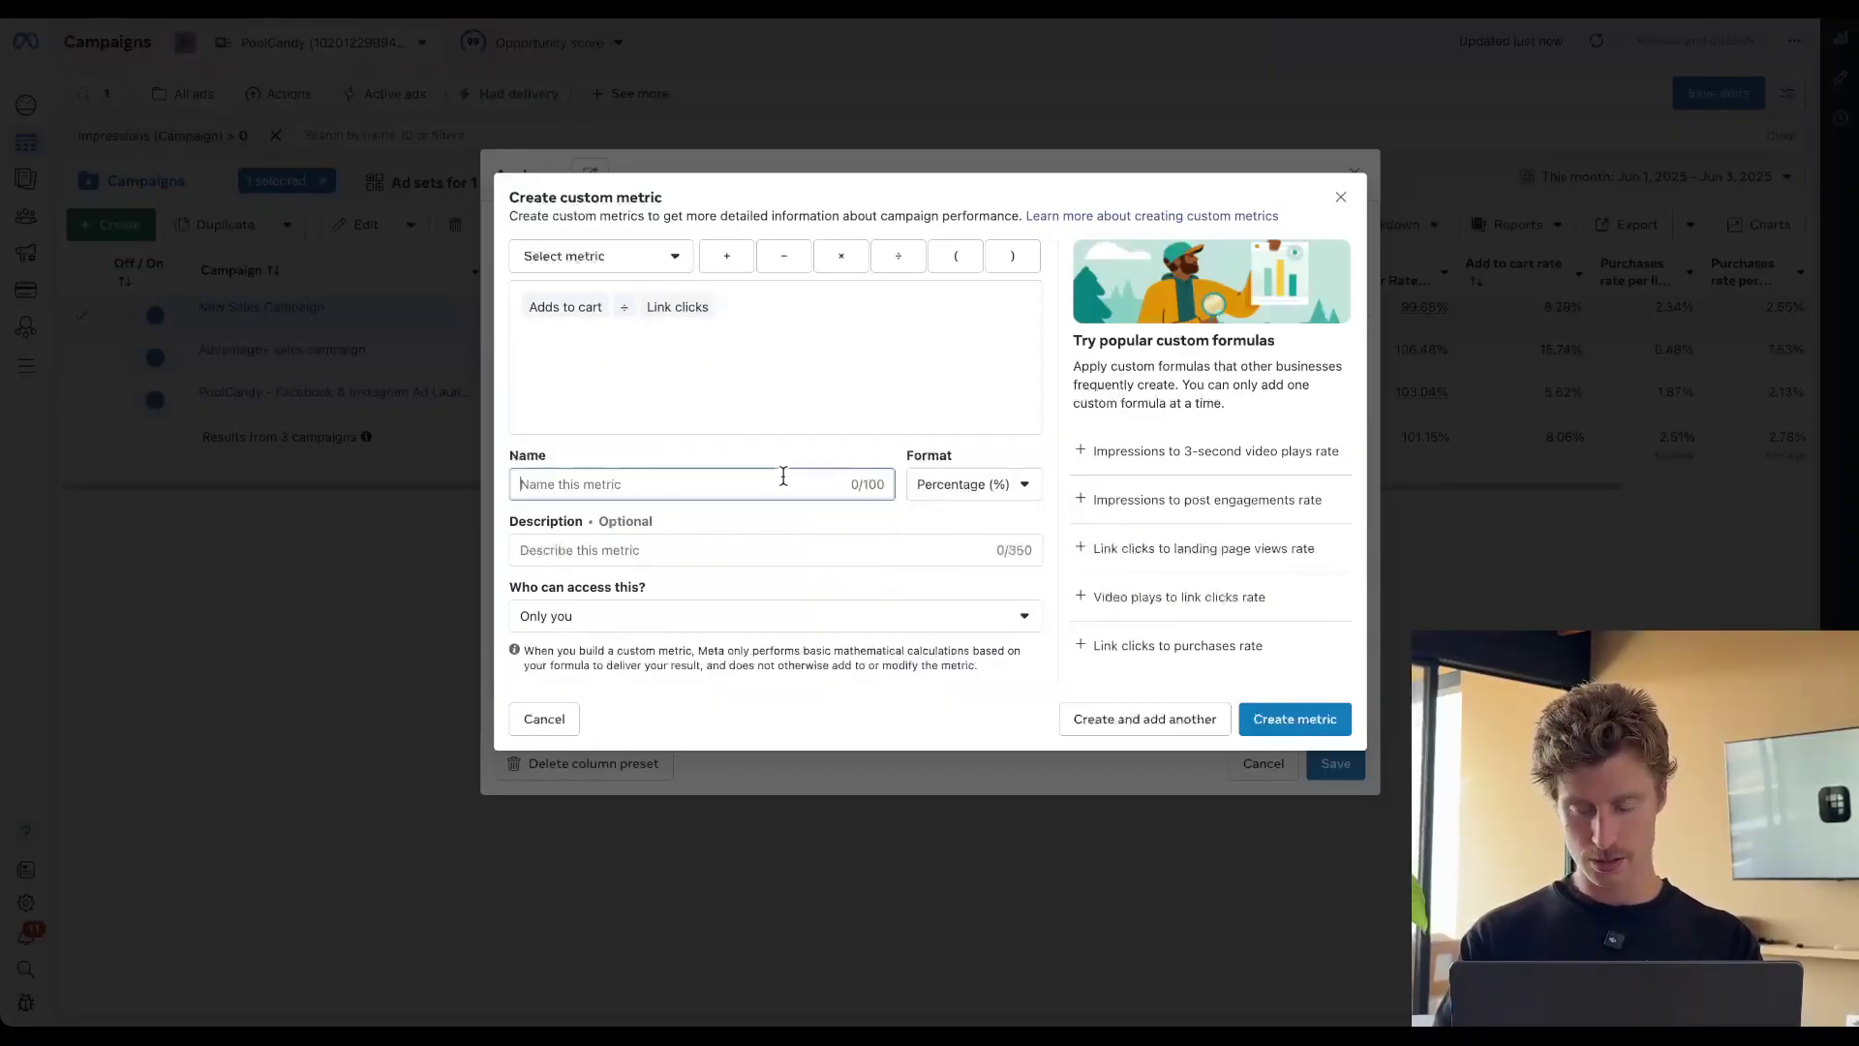
pyautogui.write('Add To Cart Rate')
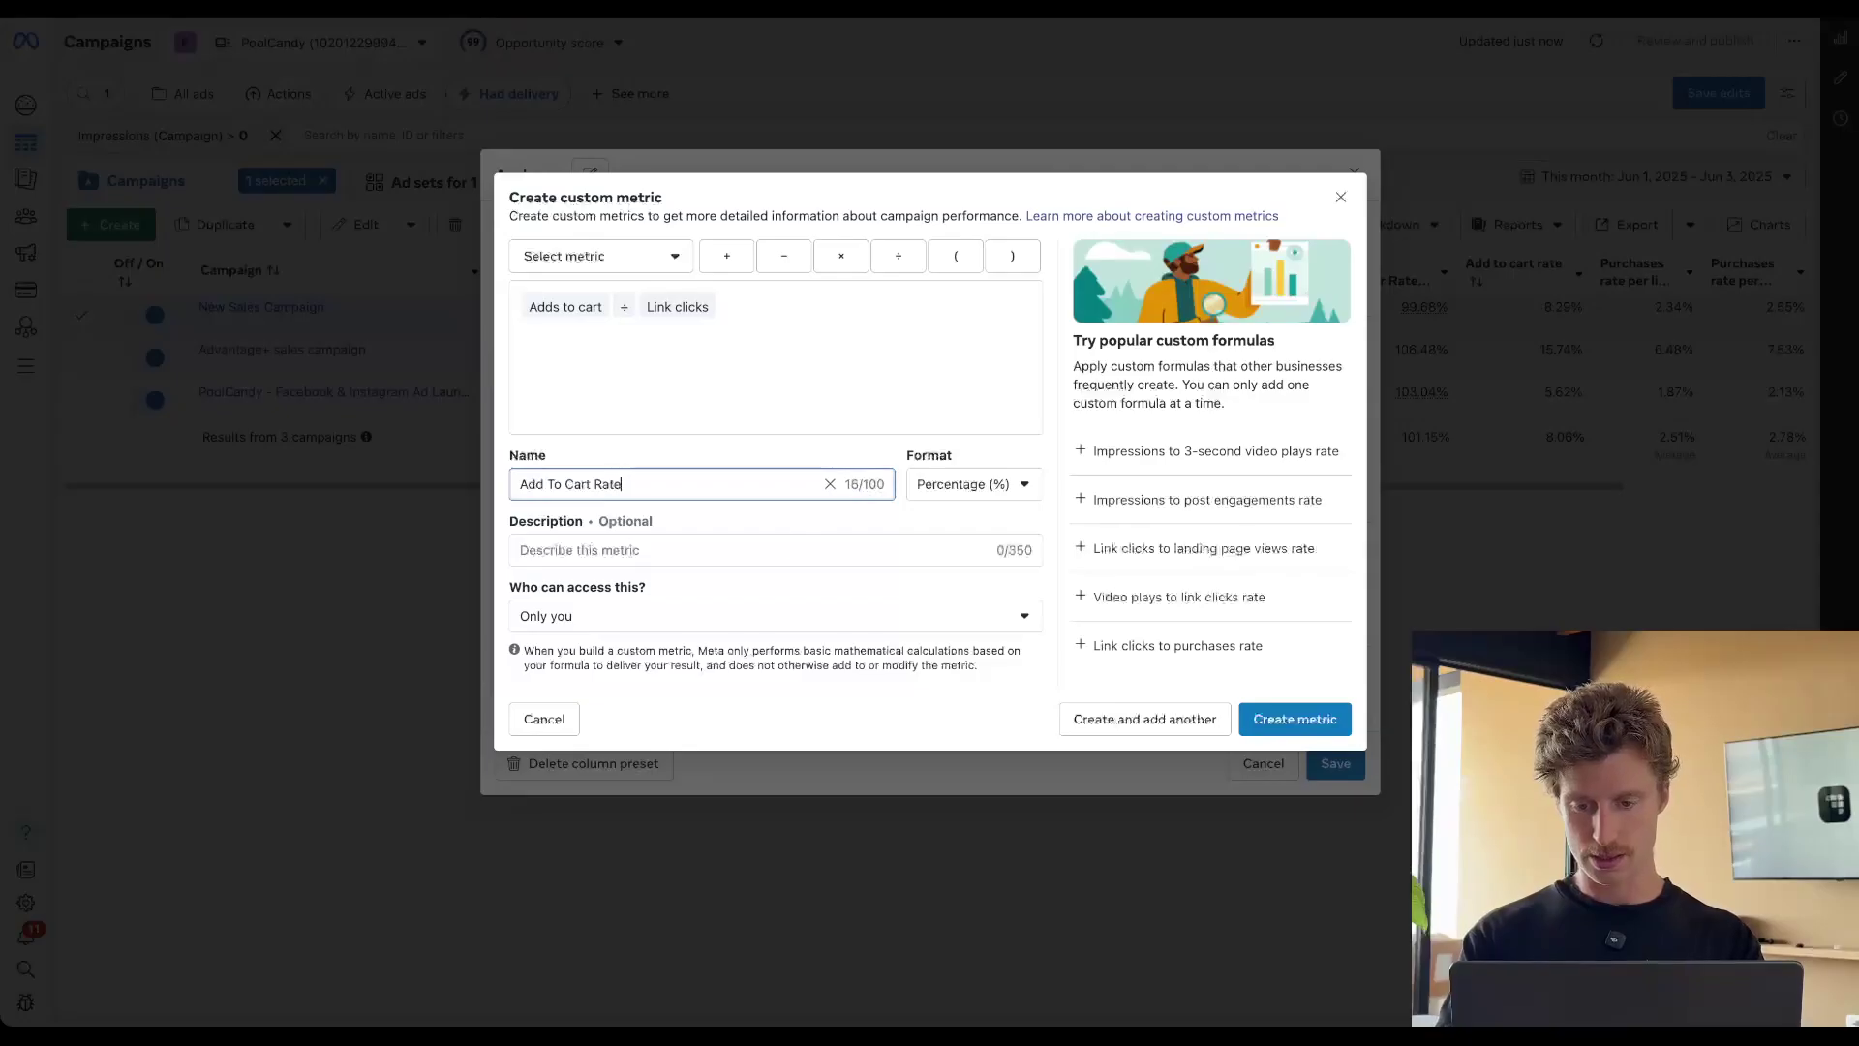
pyautogui.click(771, 548)
pyautogui.write('The rate of cart add')
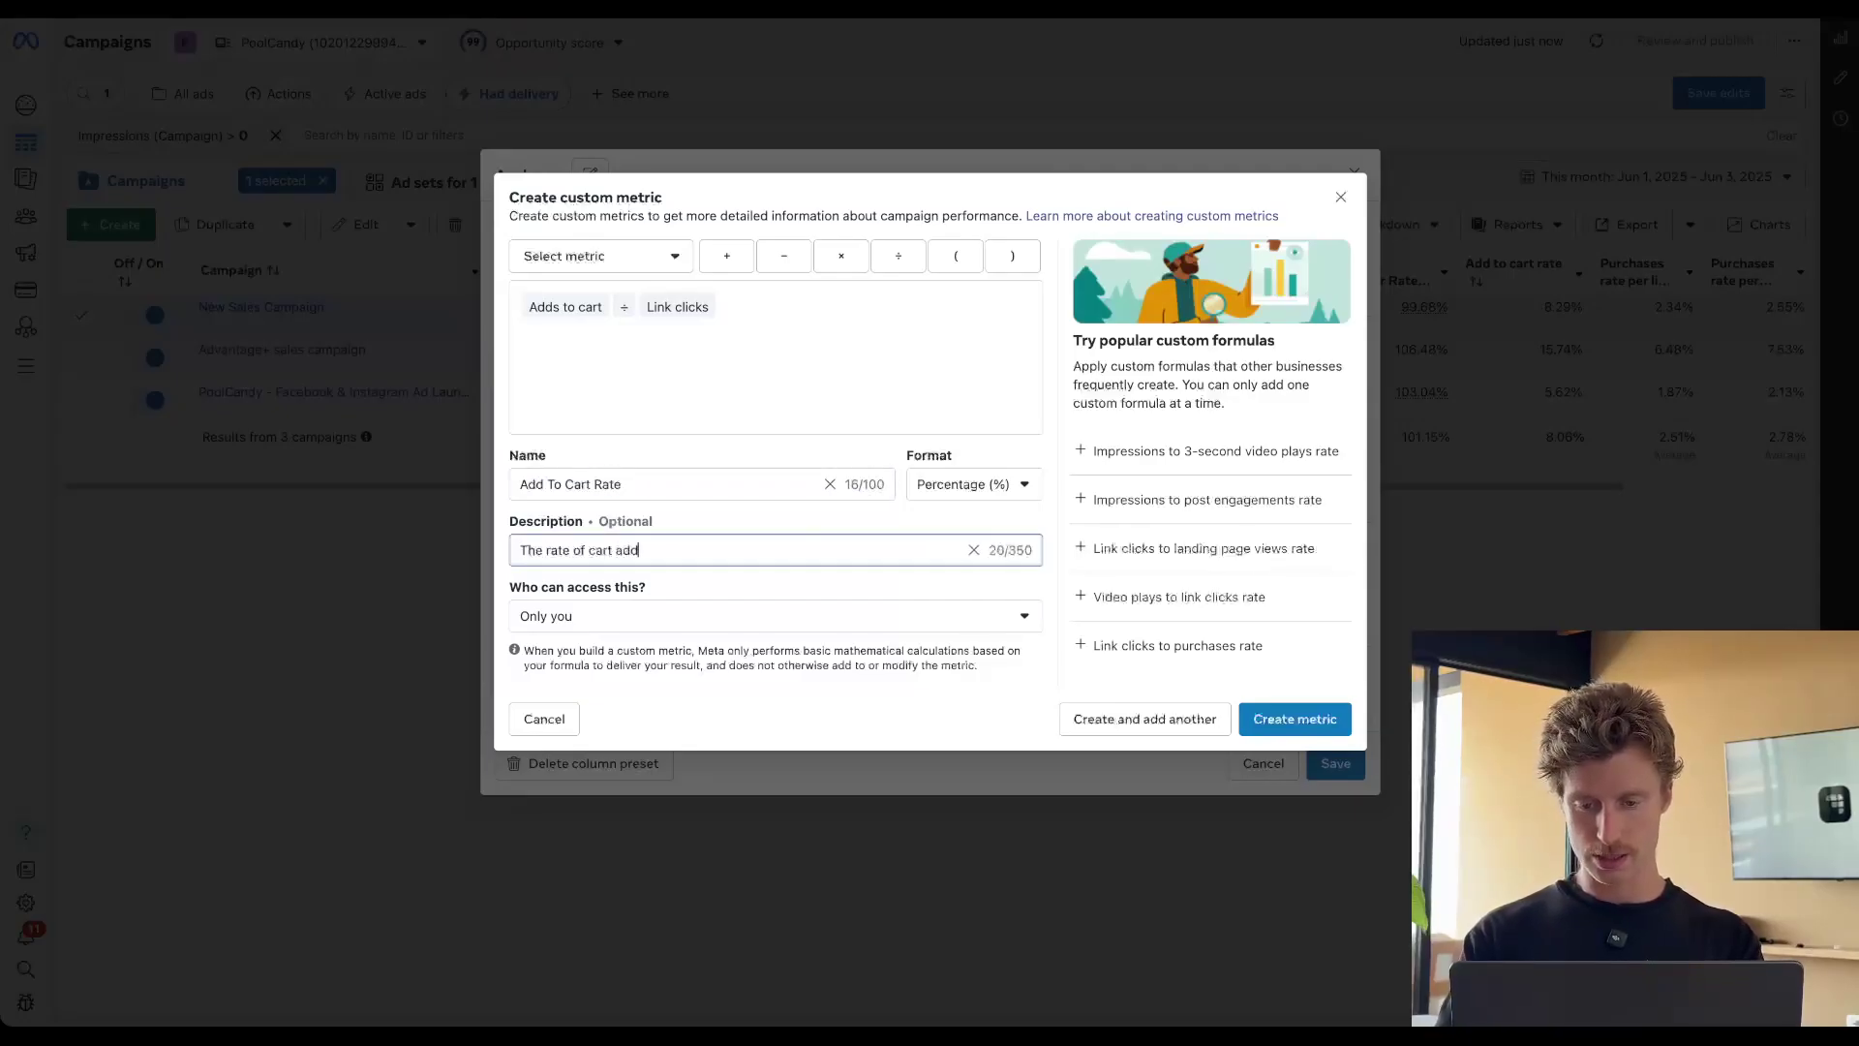
pyautogui.write('itions per lin')
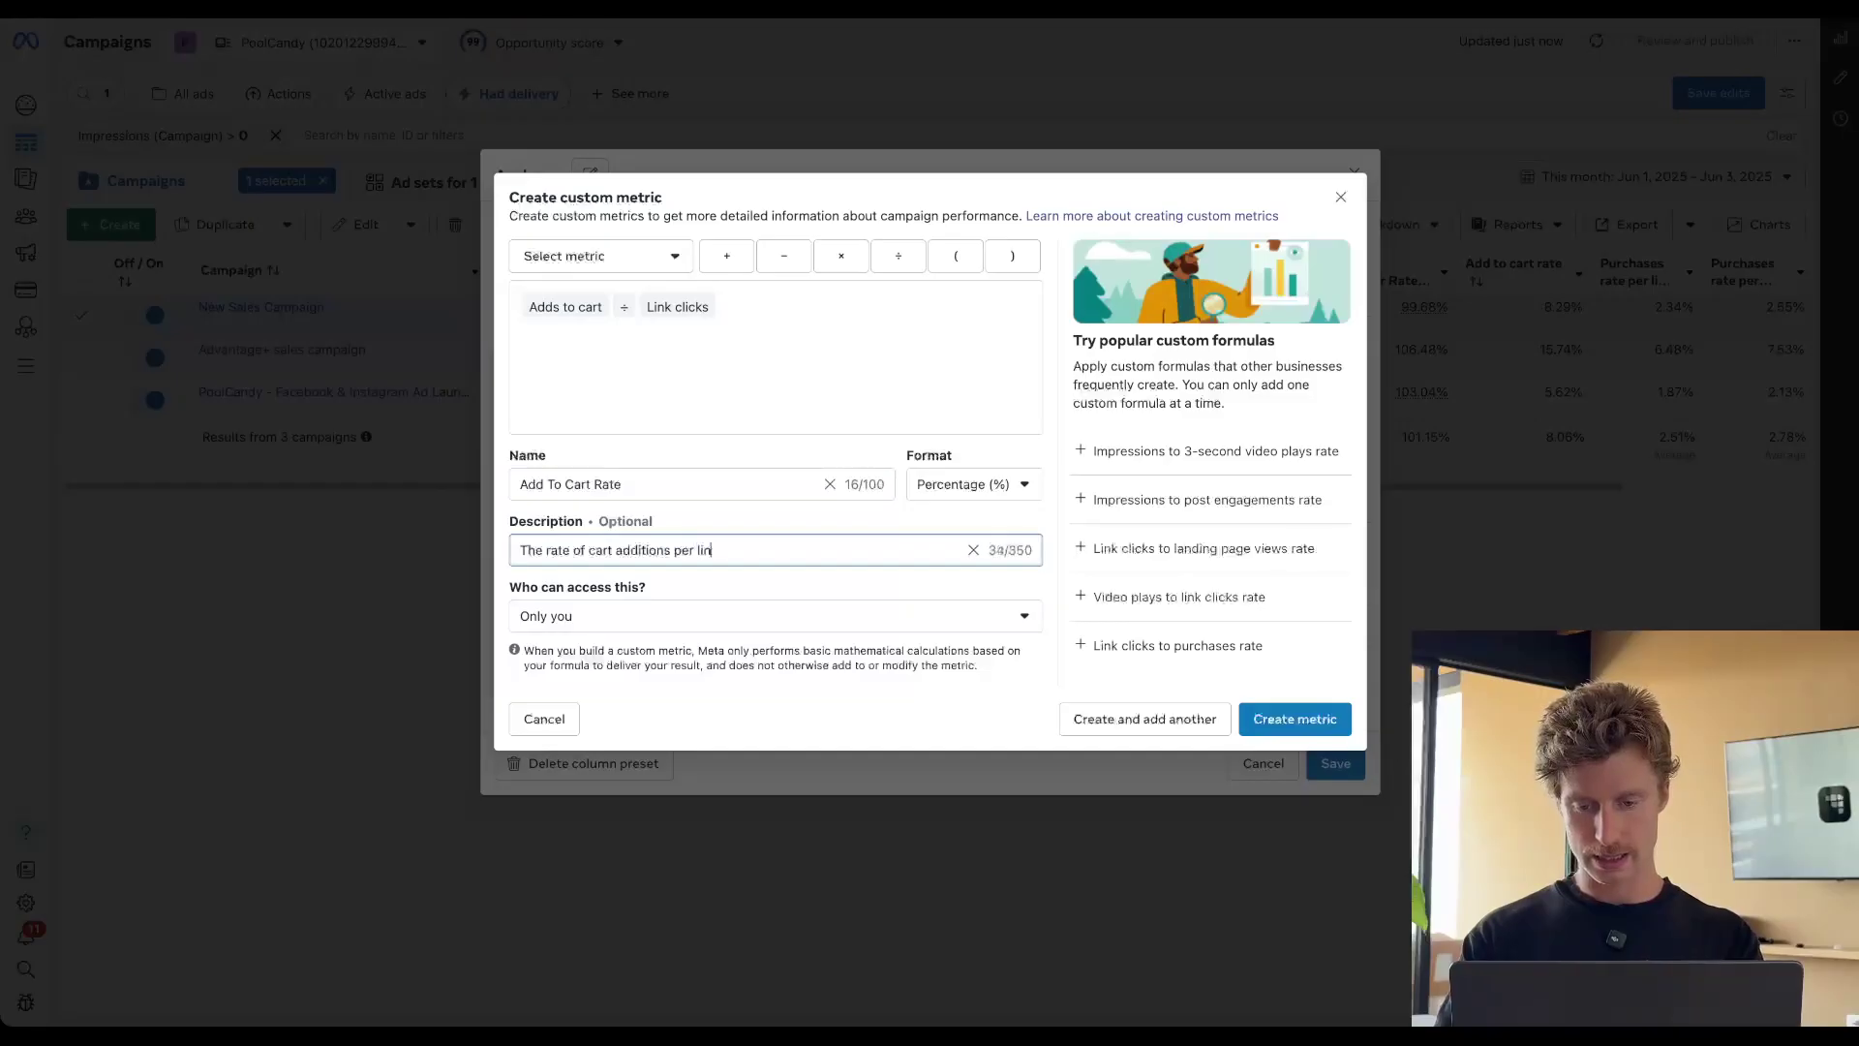
pyautogui.write('k click')
pyautogui.click(690, 616)
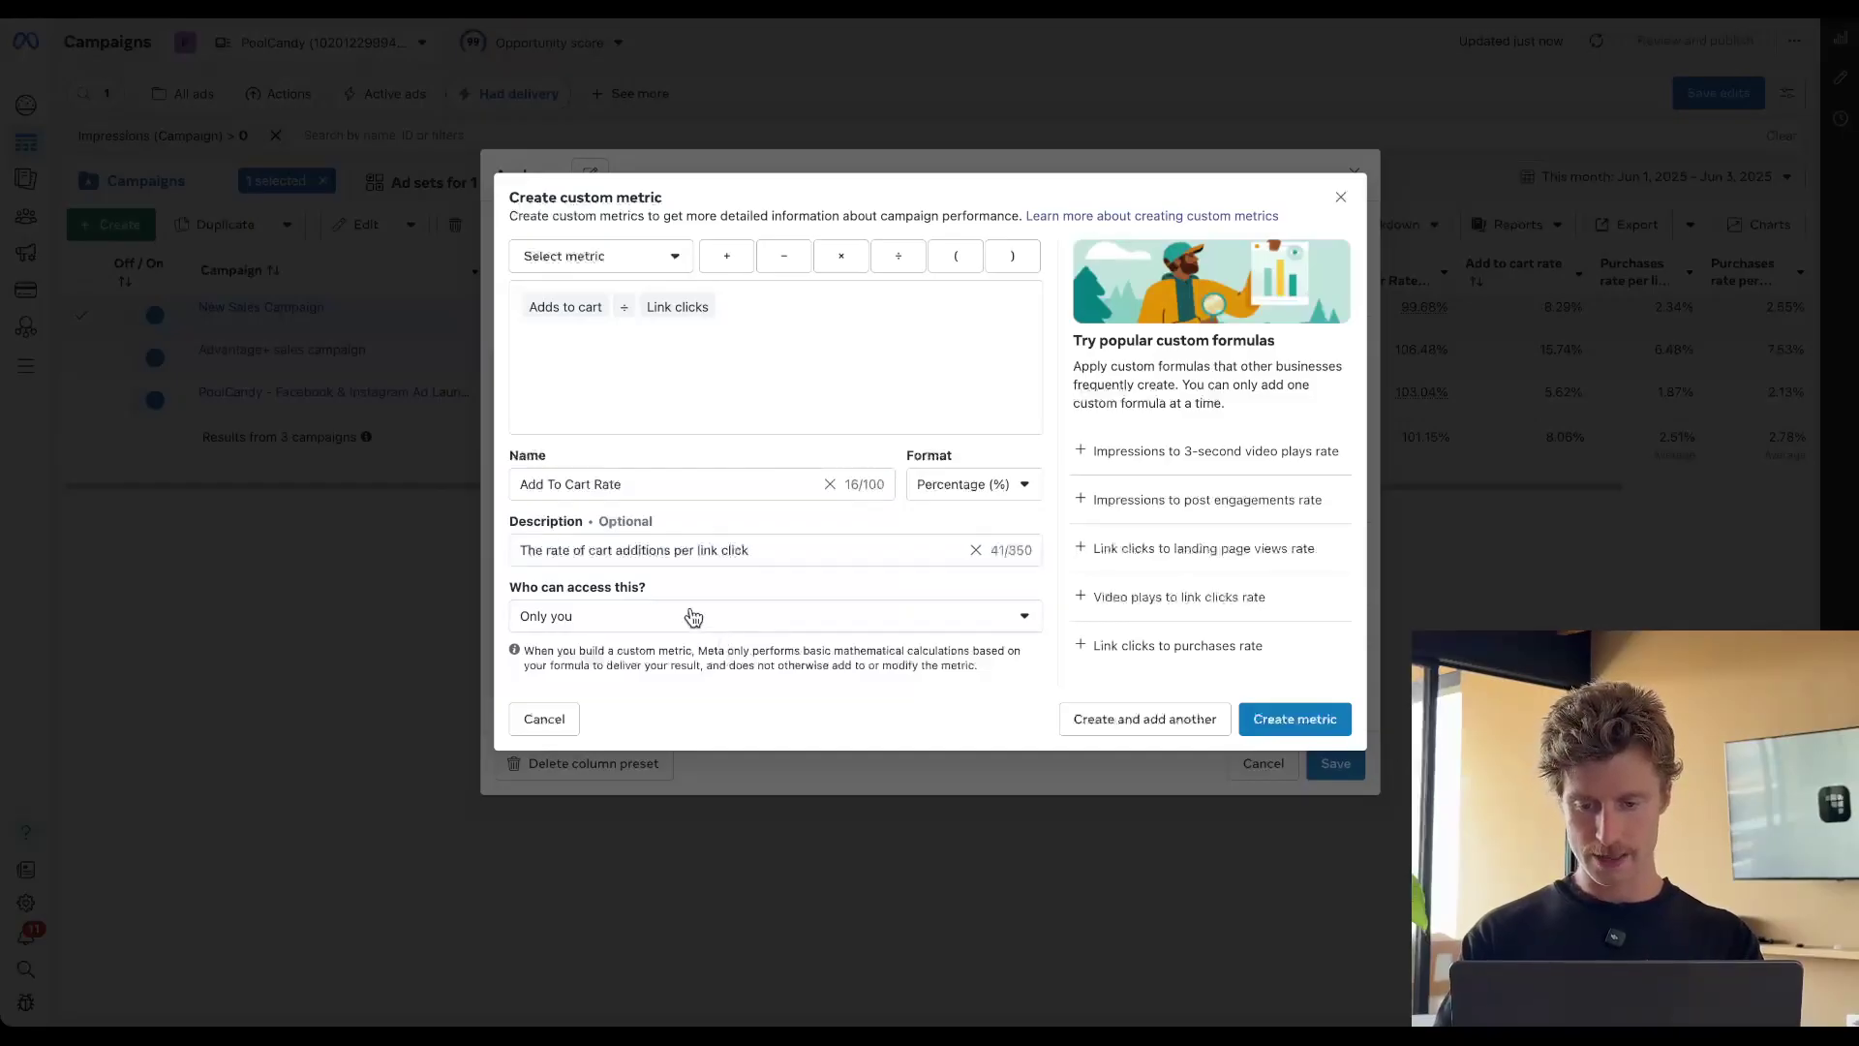
pyautogui.click(654, 728)
pyautogui.click(1334, 721)
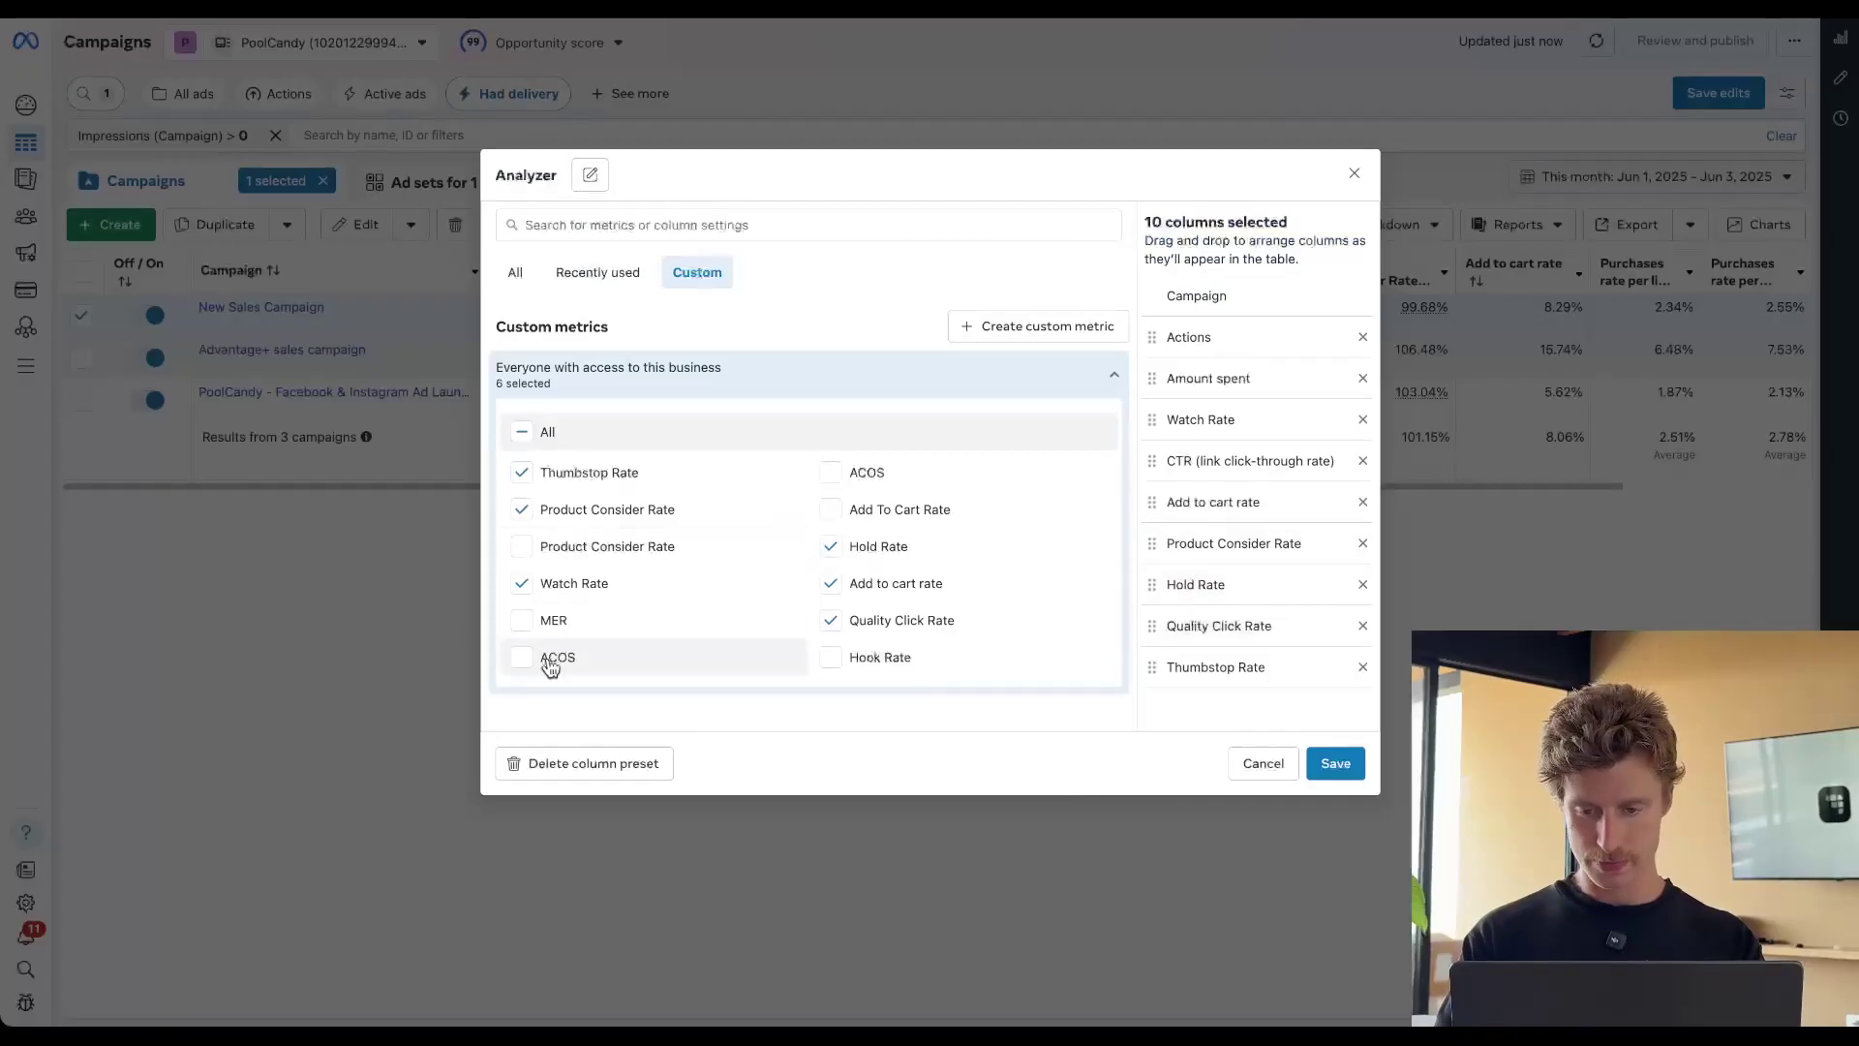
pyautogui.click(872, 510)
pyautogui.click(1037, 326)
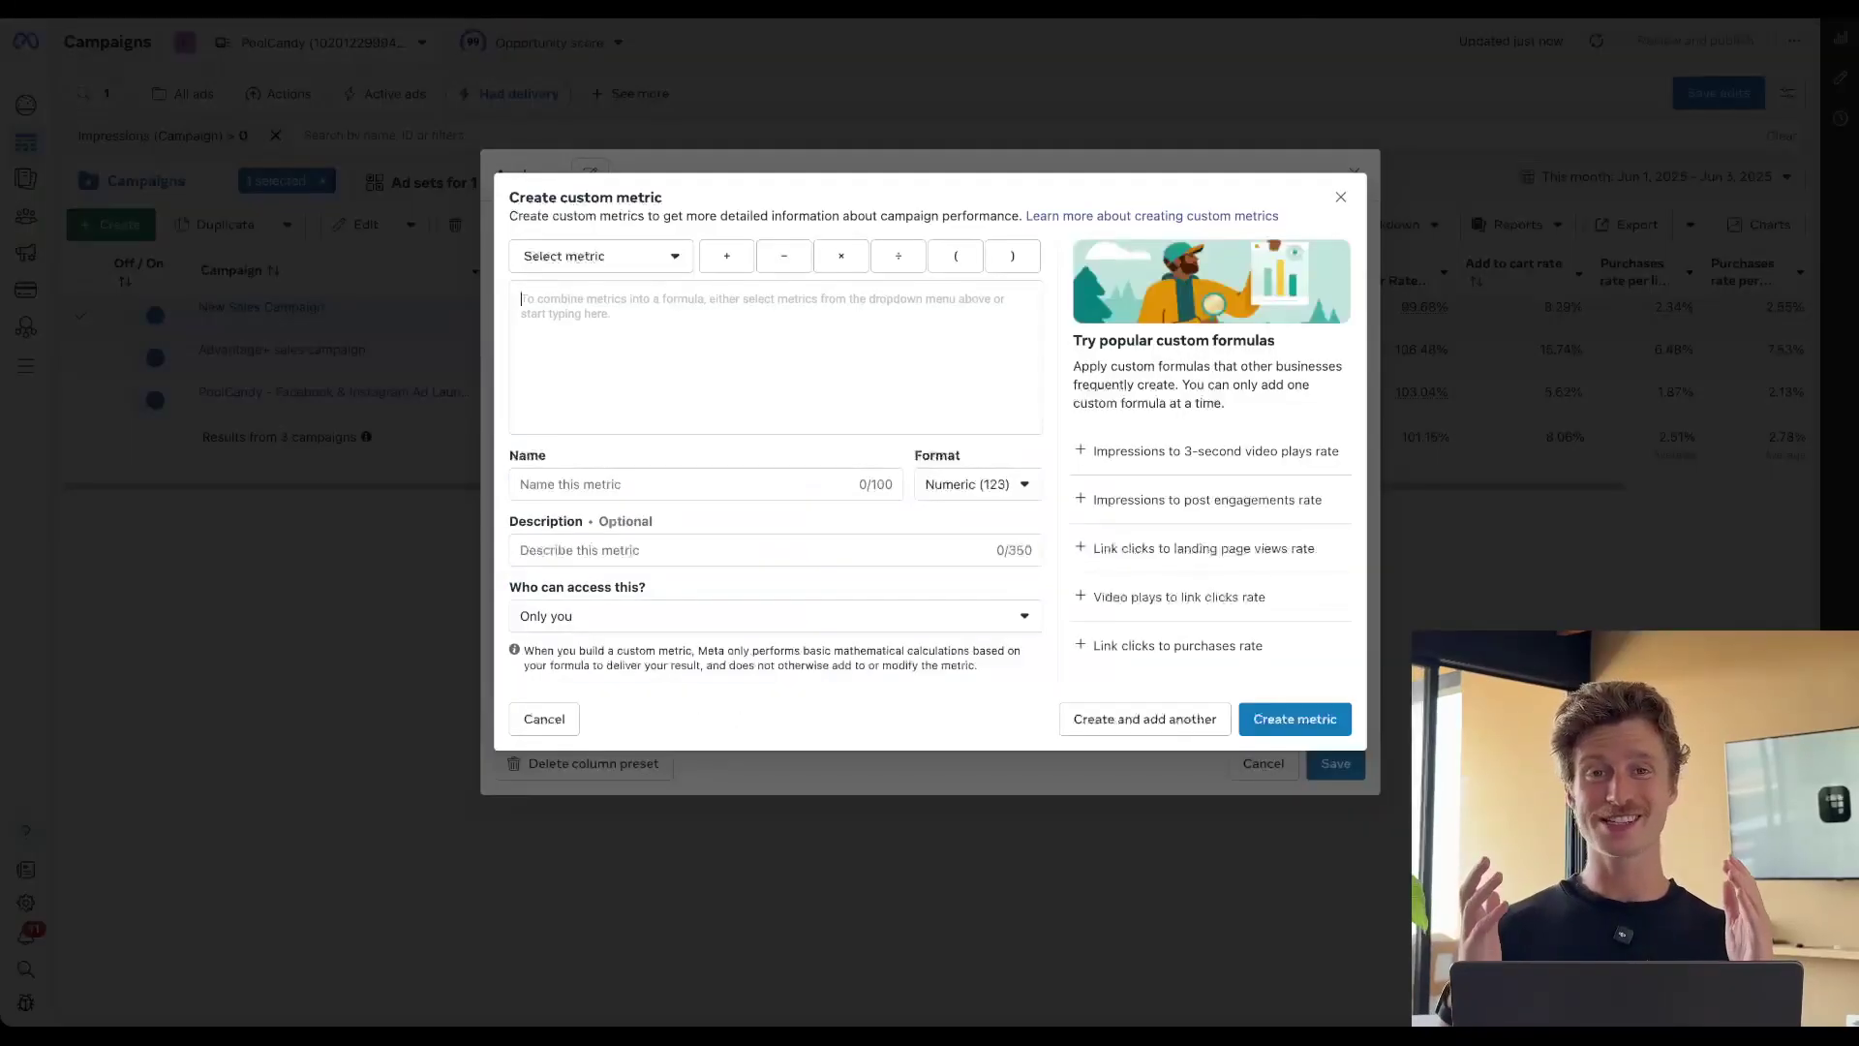
# Enter the formula Purchases / Link clicks and set the format to percentage
pyautogui.write('purchas')
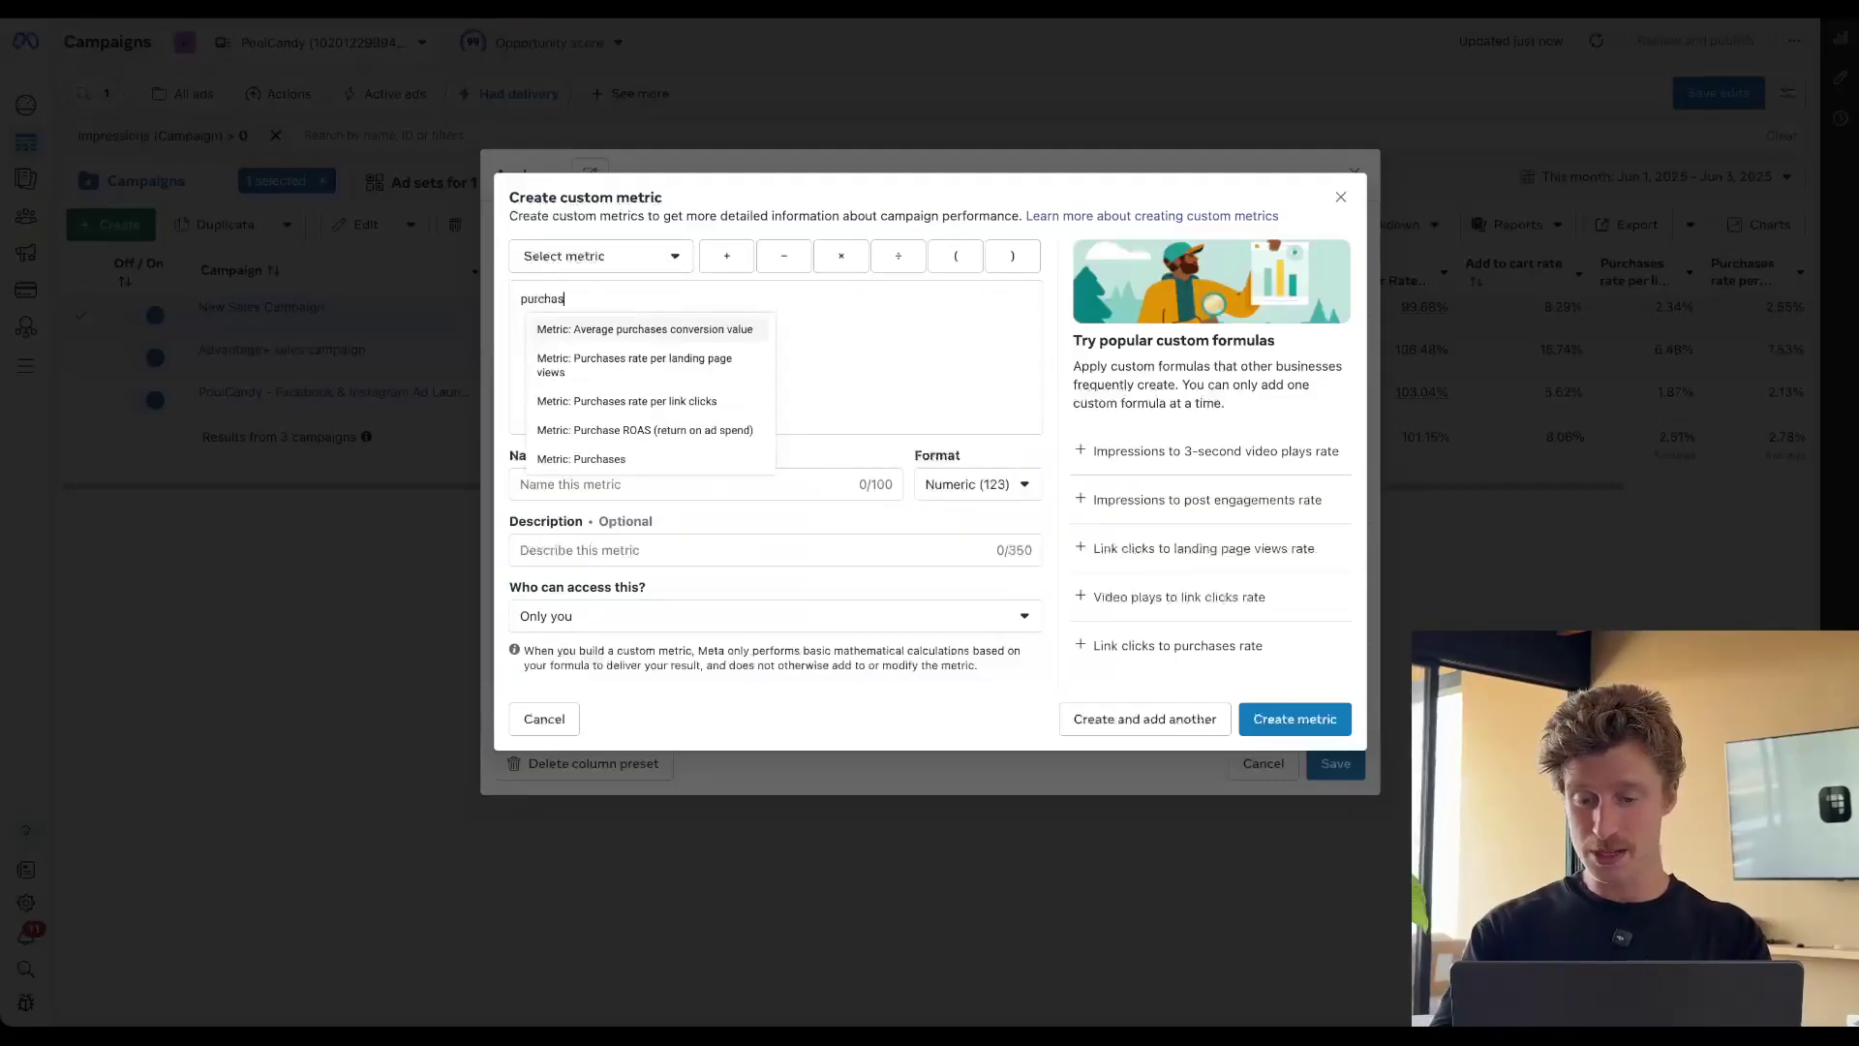
pyautogui.write('e')
pyautogui.click(668, 459)
pyautogui.write('/')
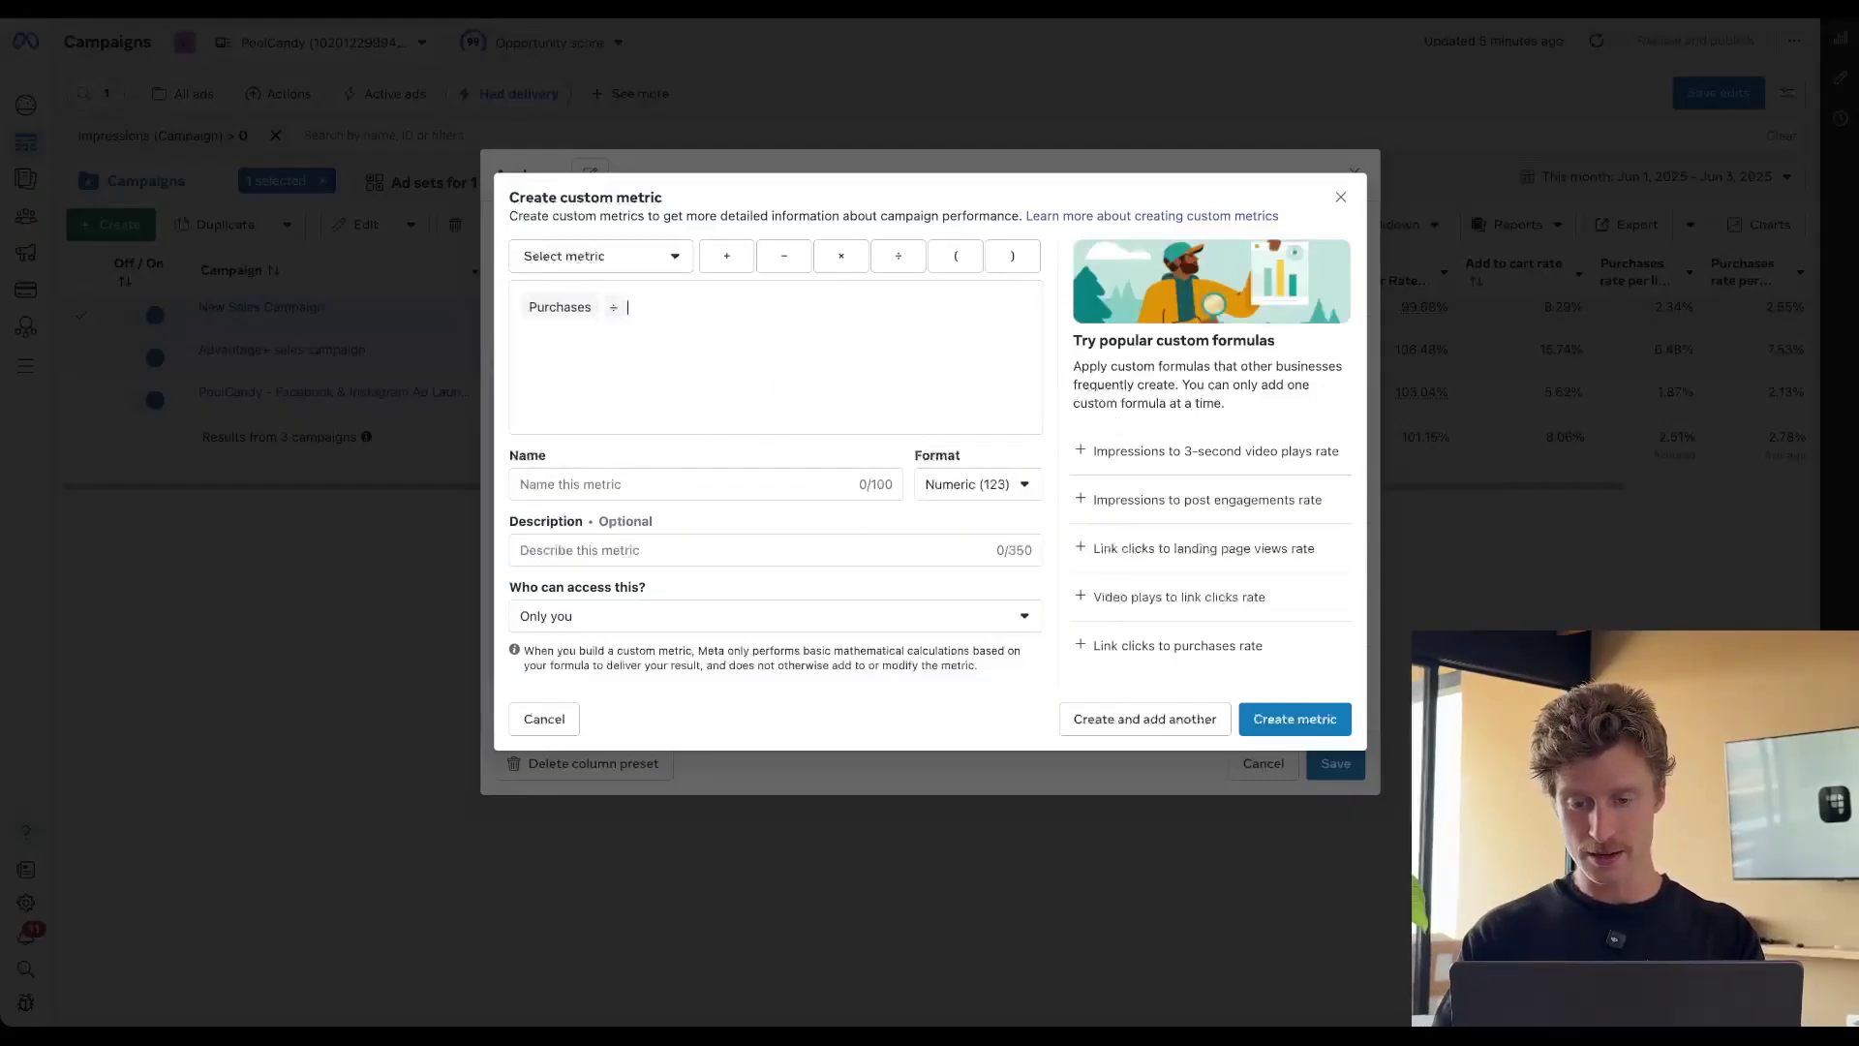
pyautogui.write('link')
pyautogui.press('Return')
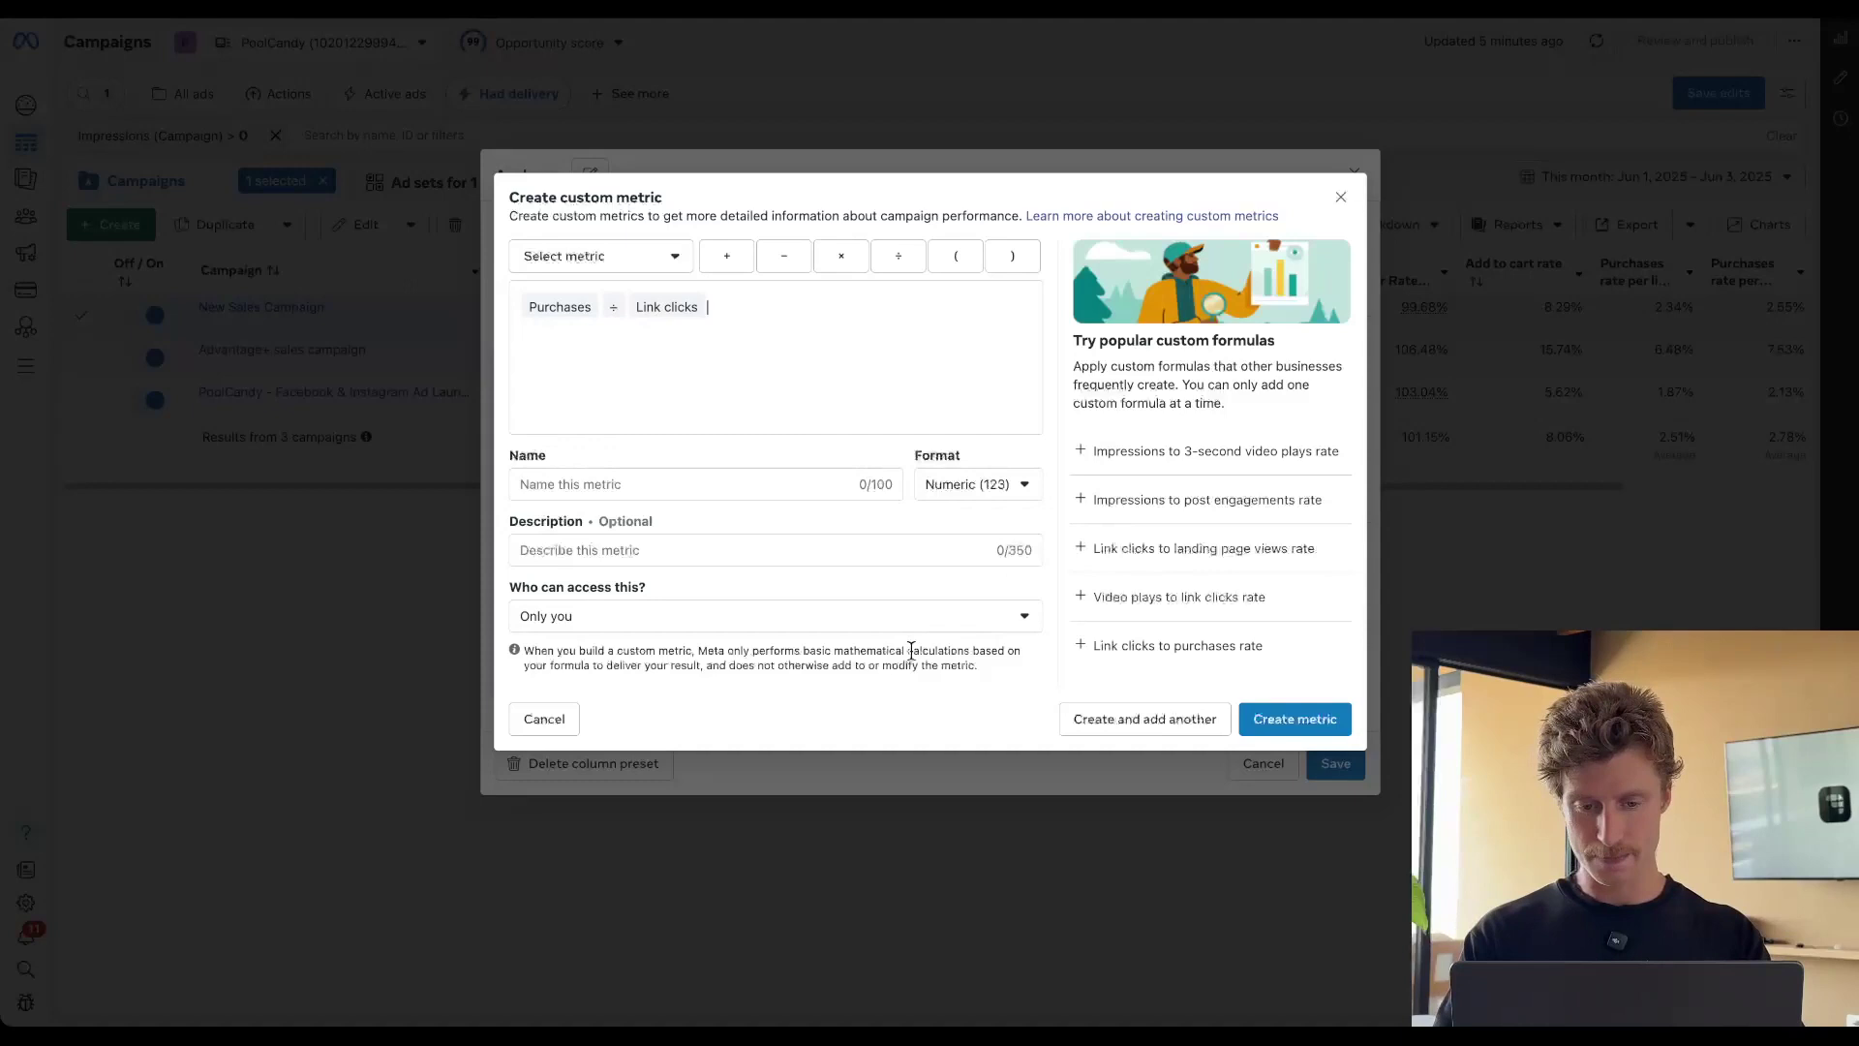
pyautogui.click(955, 477)
pyautogui.click(963, 556)
# Name the metric Conversion Rate
pyautogui.click(623, 487)
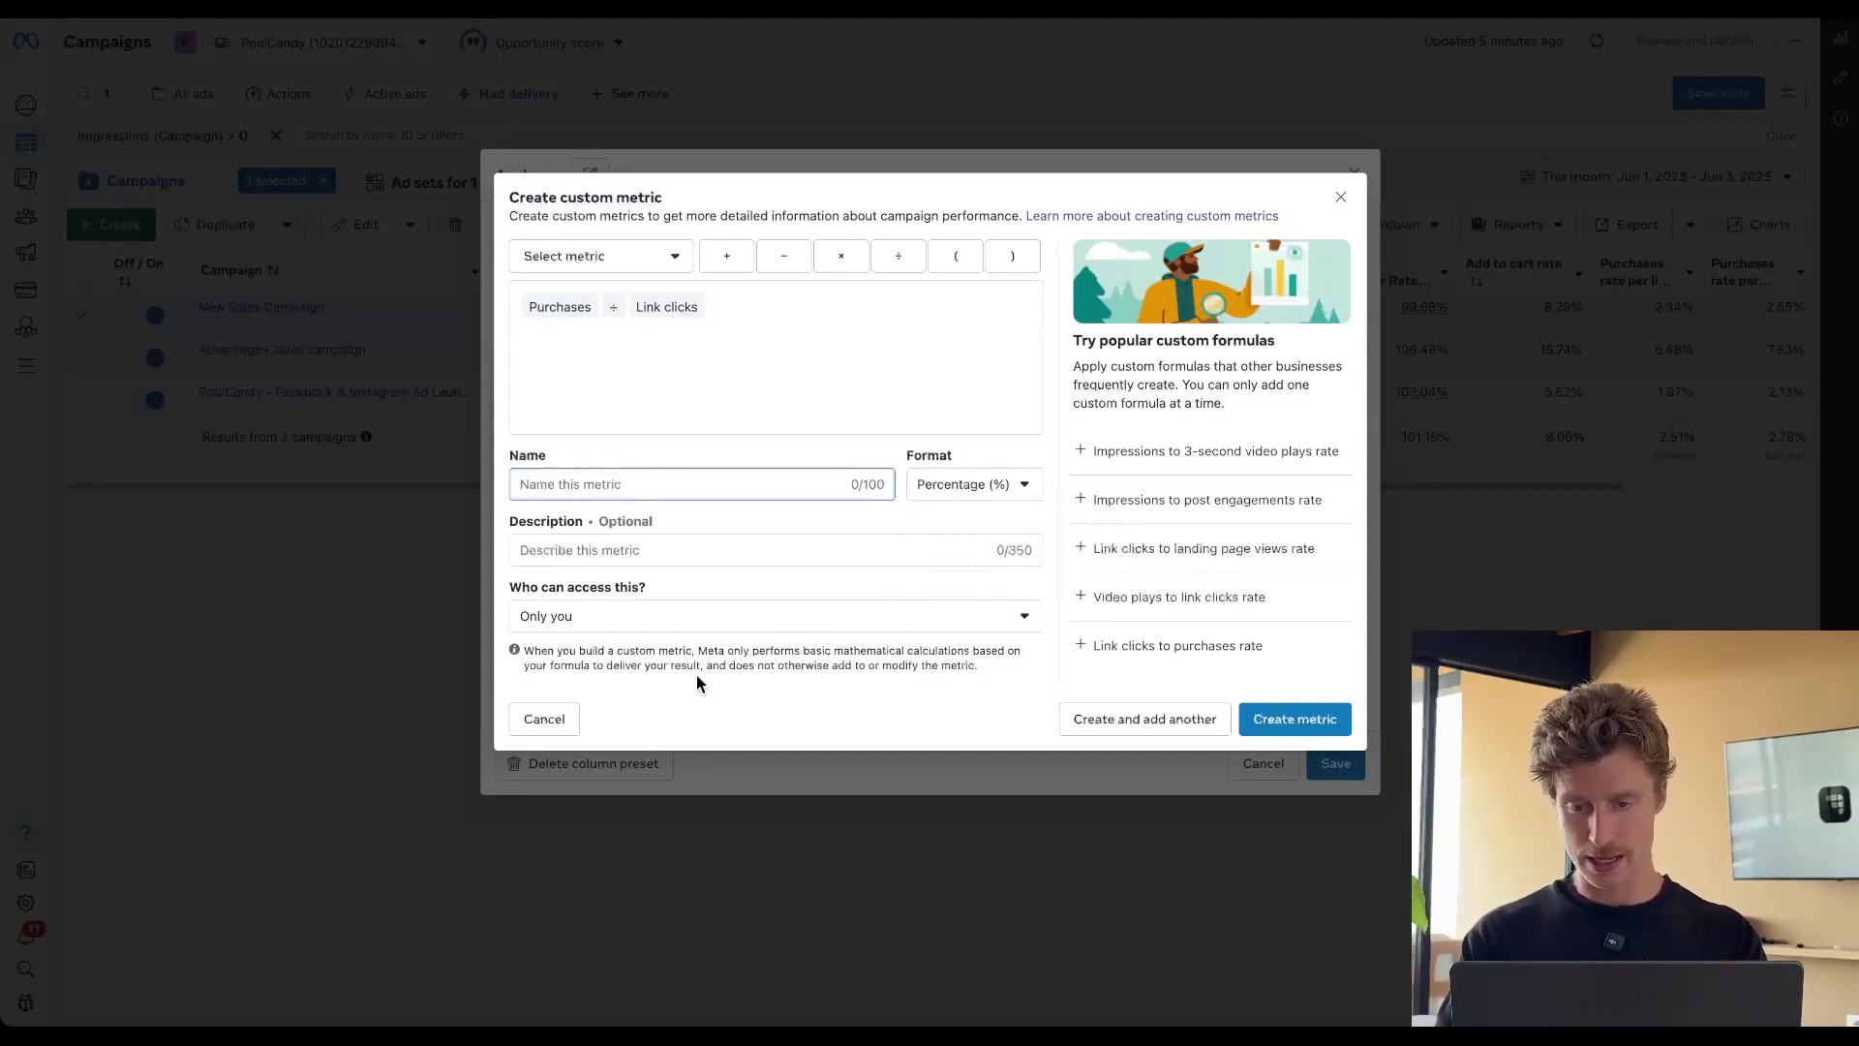
pyautogui.write('Conversion Rate')
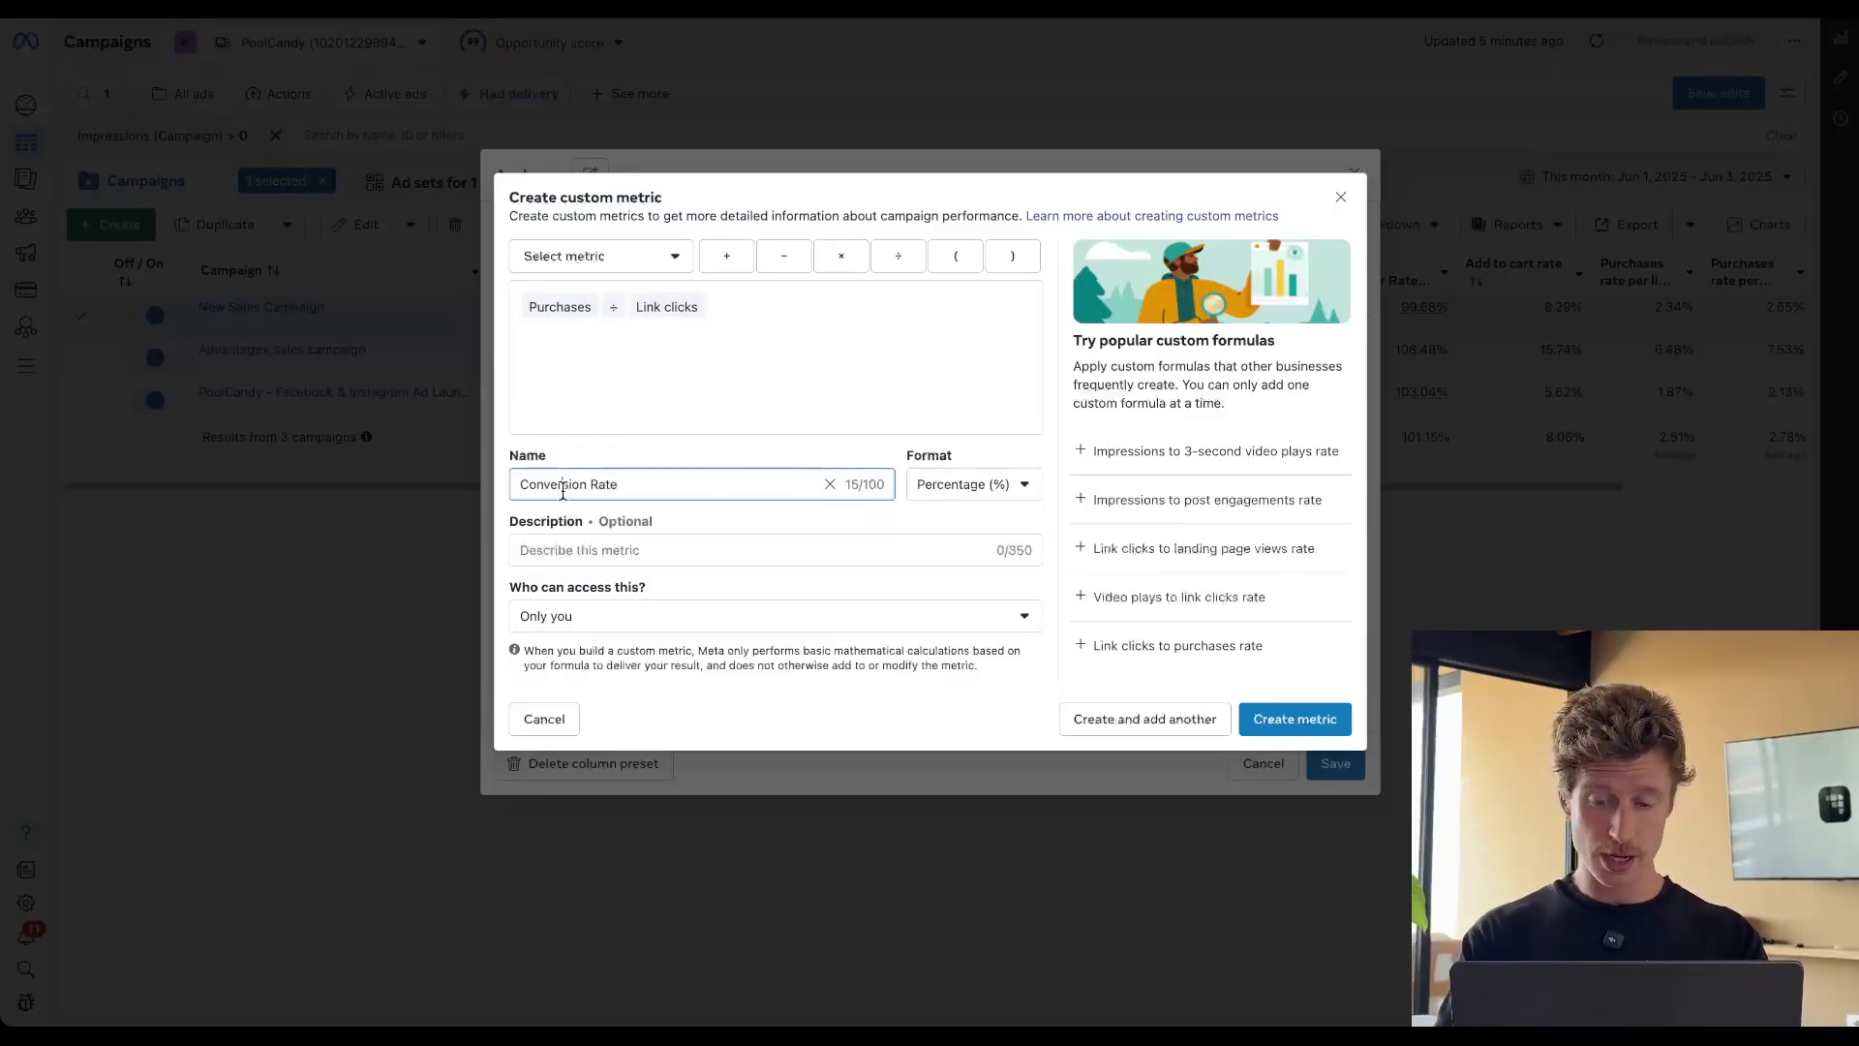
pyautogui.doubleClick(562, 485)
pyautogui.write('Purchase Rate')
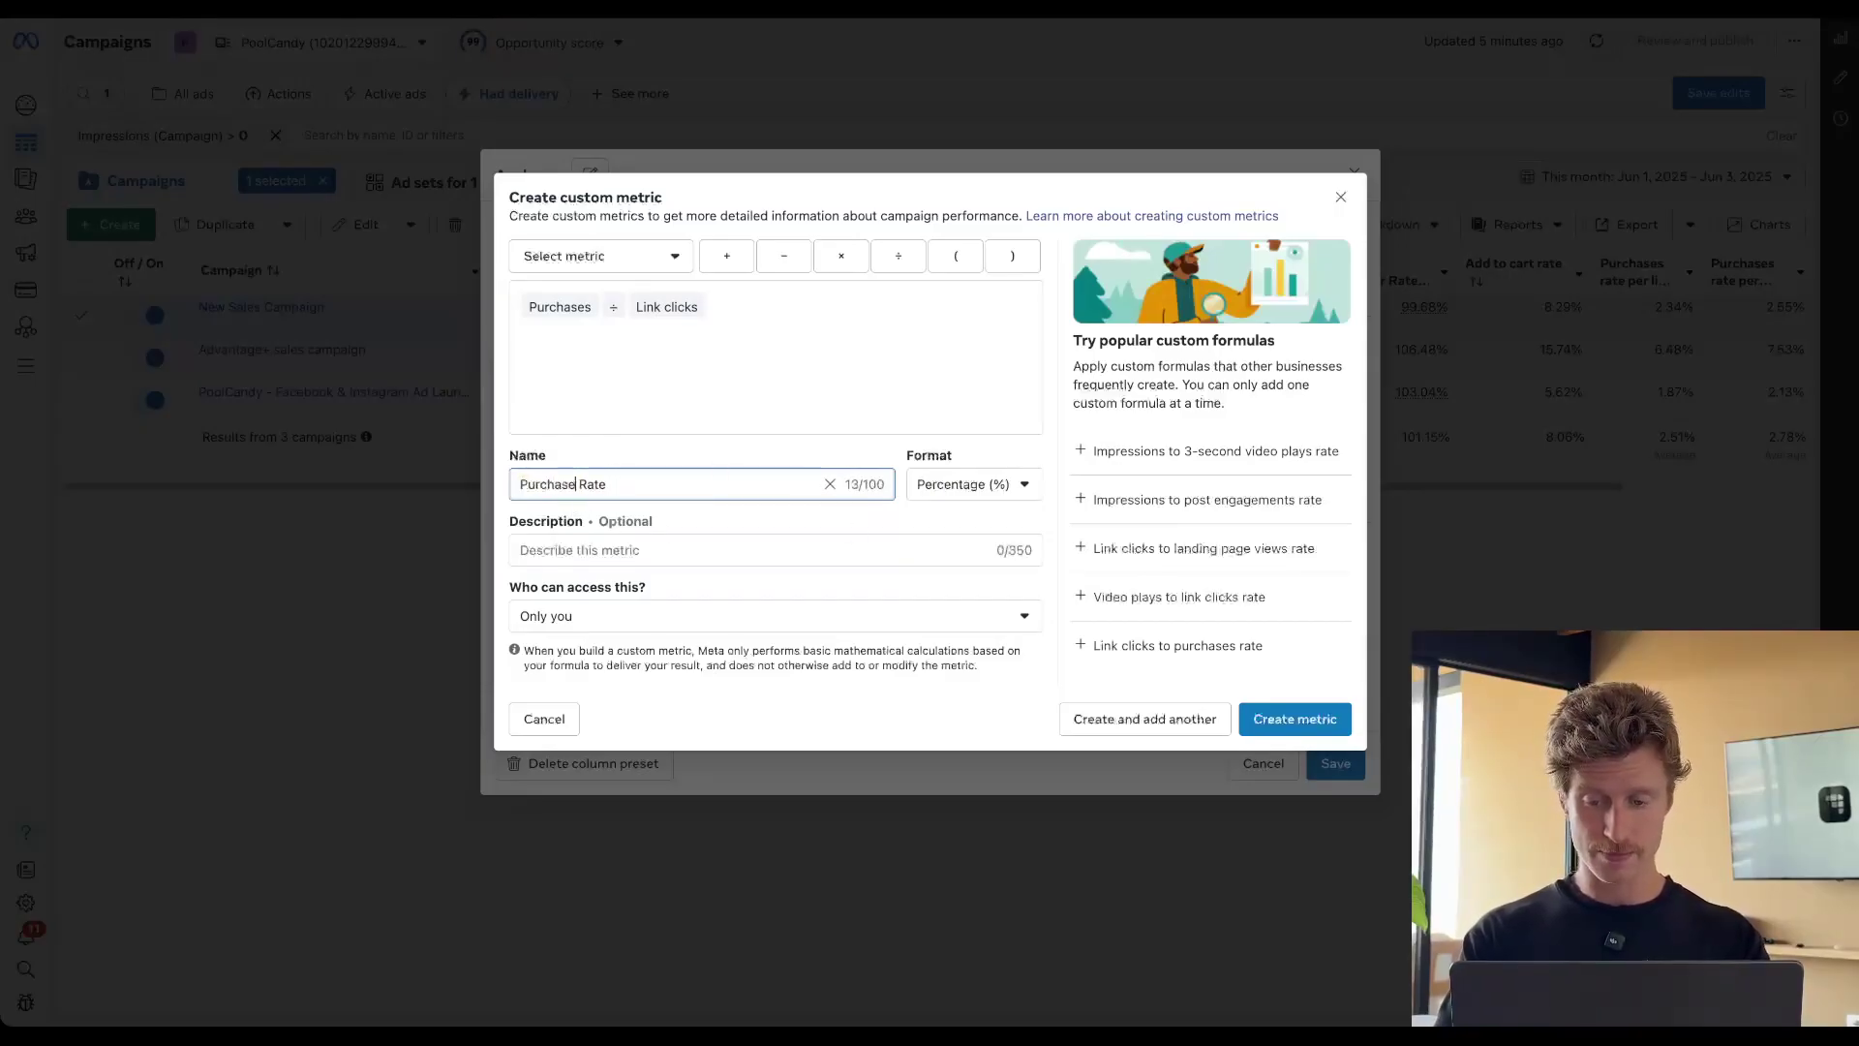
pyautogui.doubleClick(563, 485)
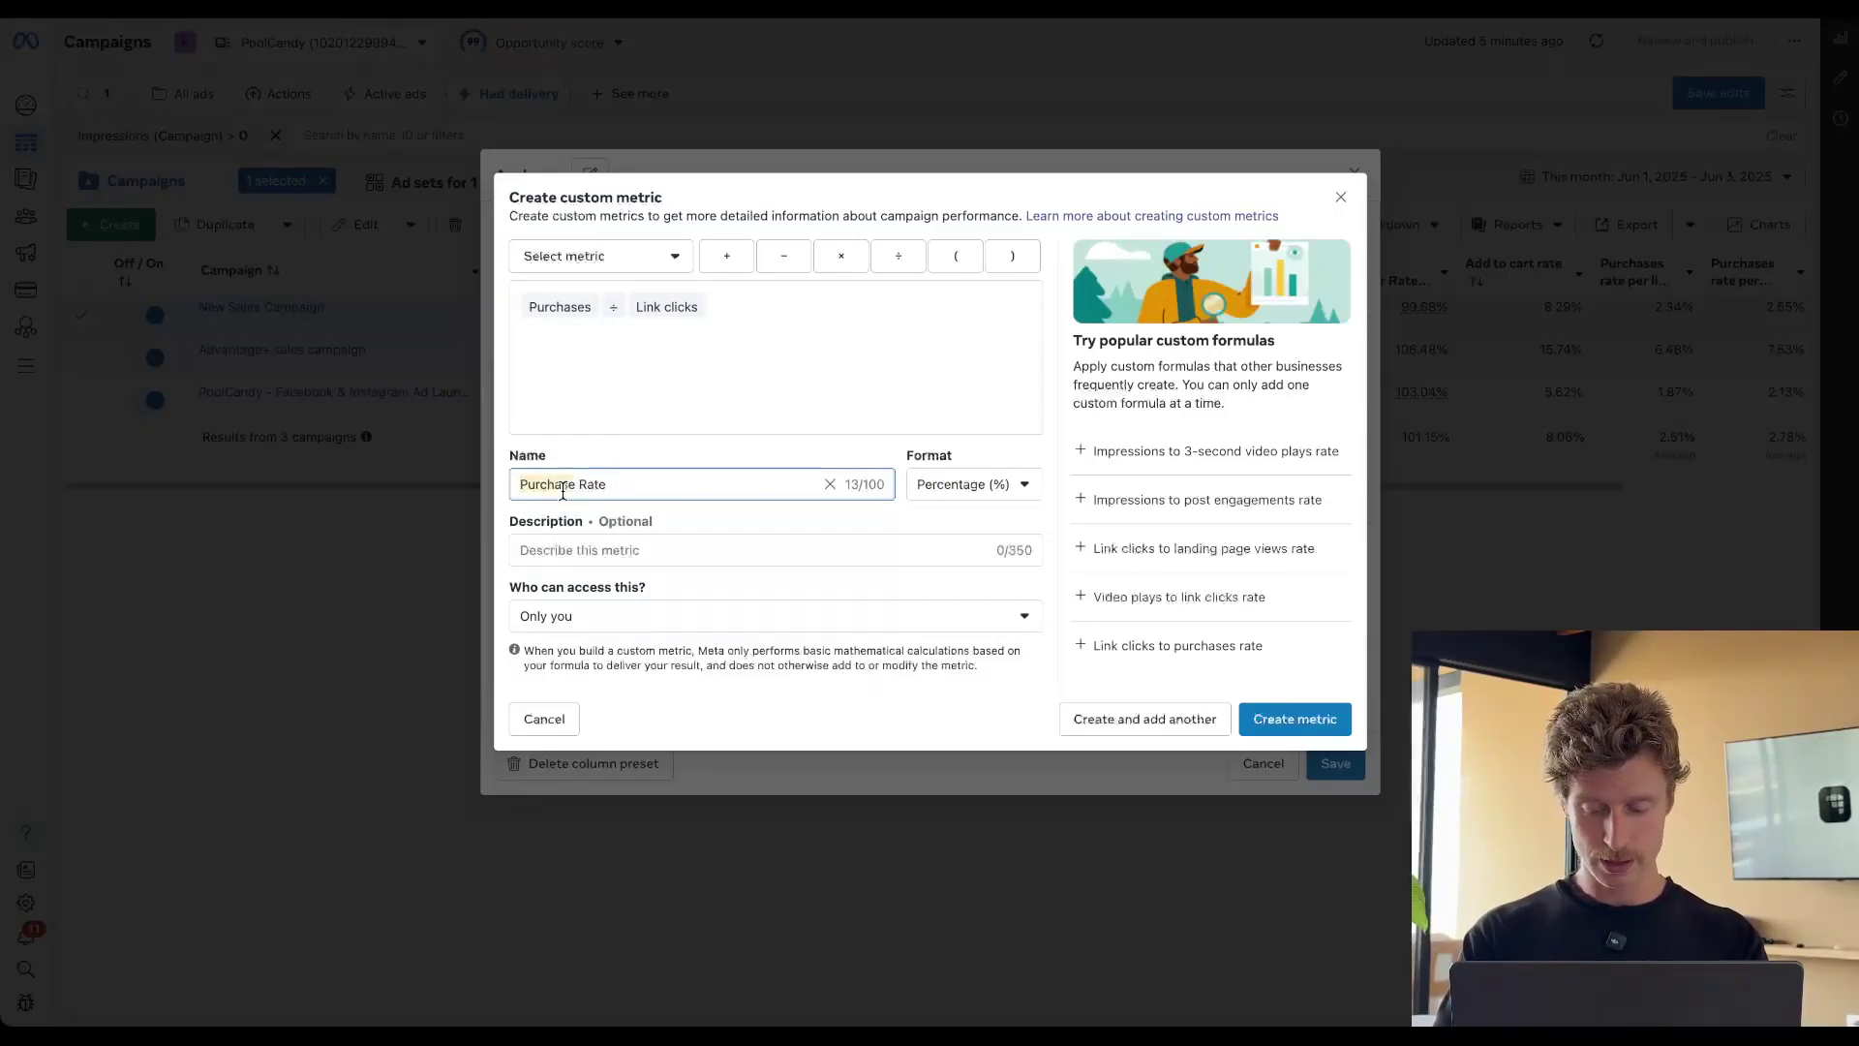
pyautogui.write('Conversion')
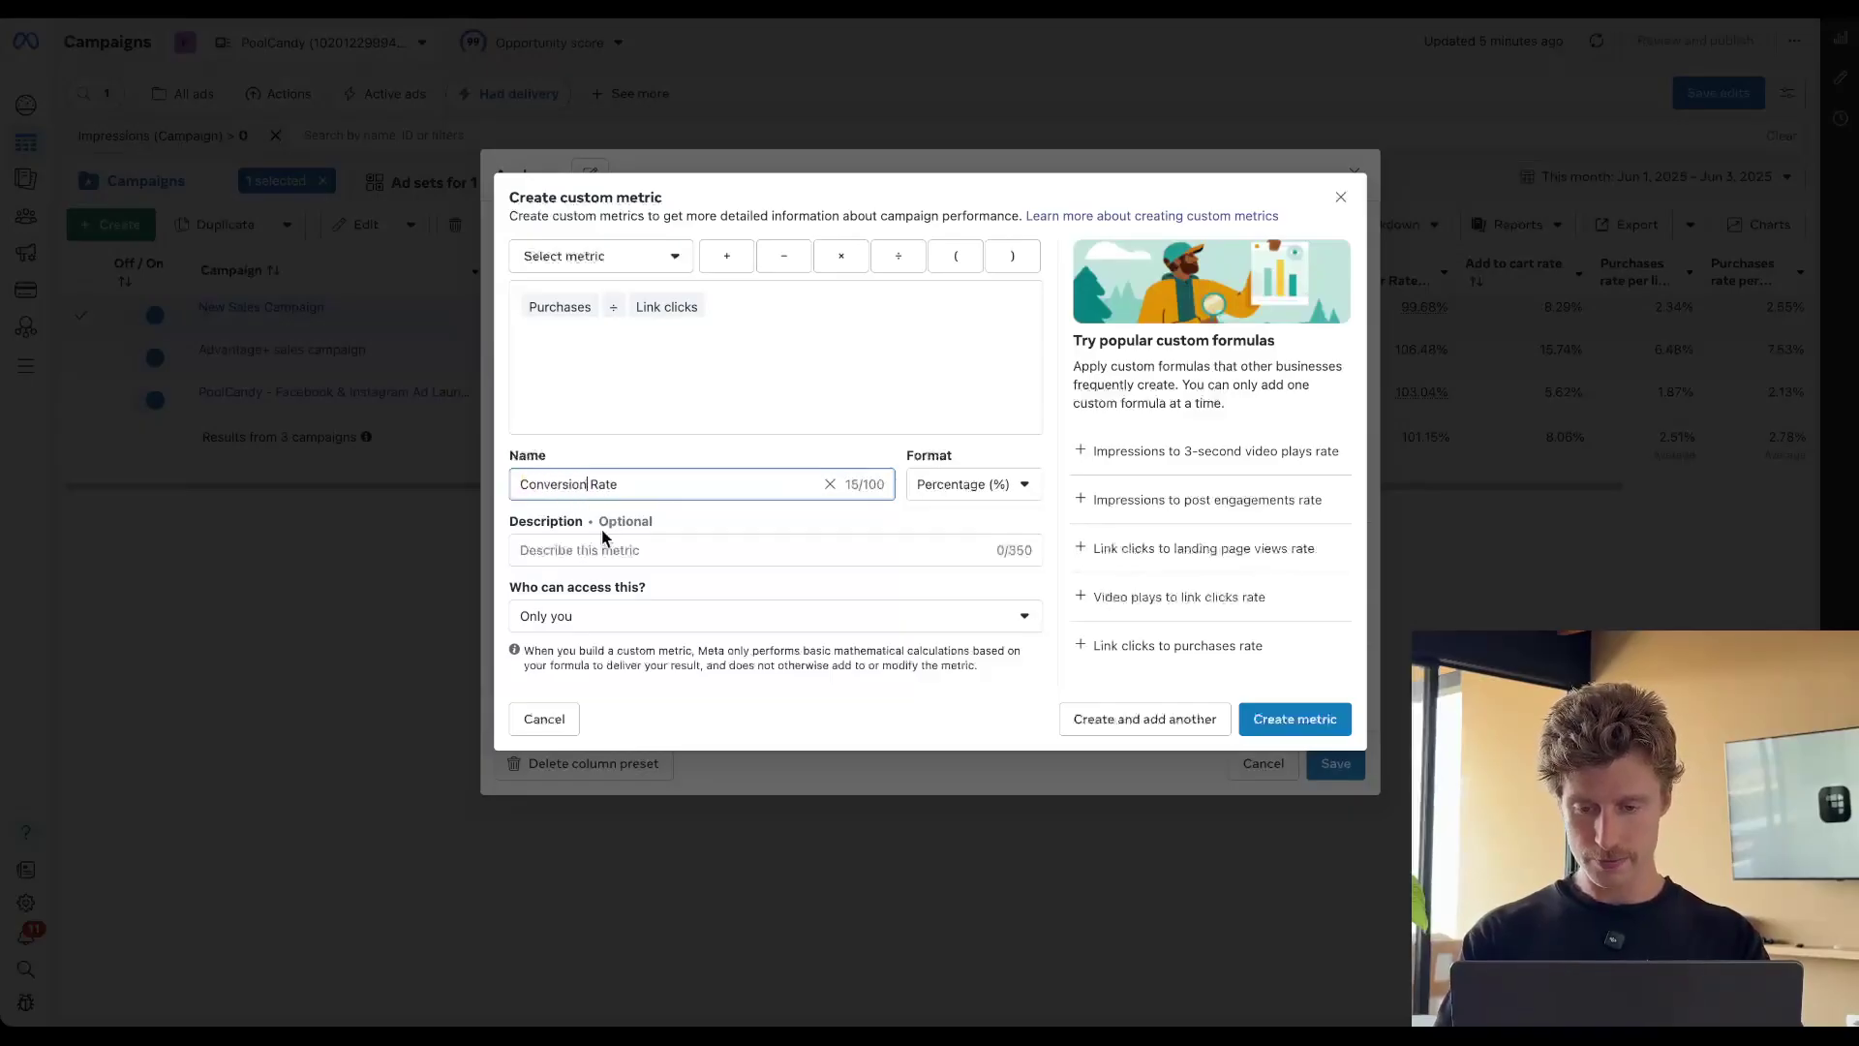
# Describe it as the rate of purchases from link clicks, share with the business, and create it
pyautogui.click(603, 548)
pyautogui.write('Purchases from link clicks')
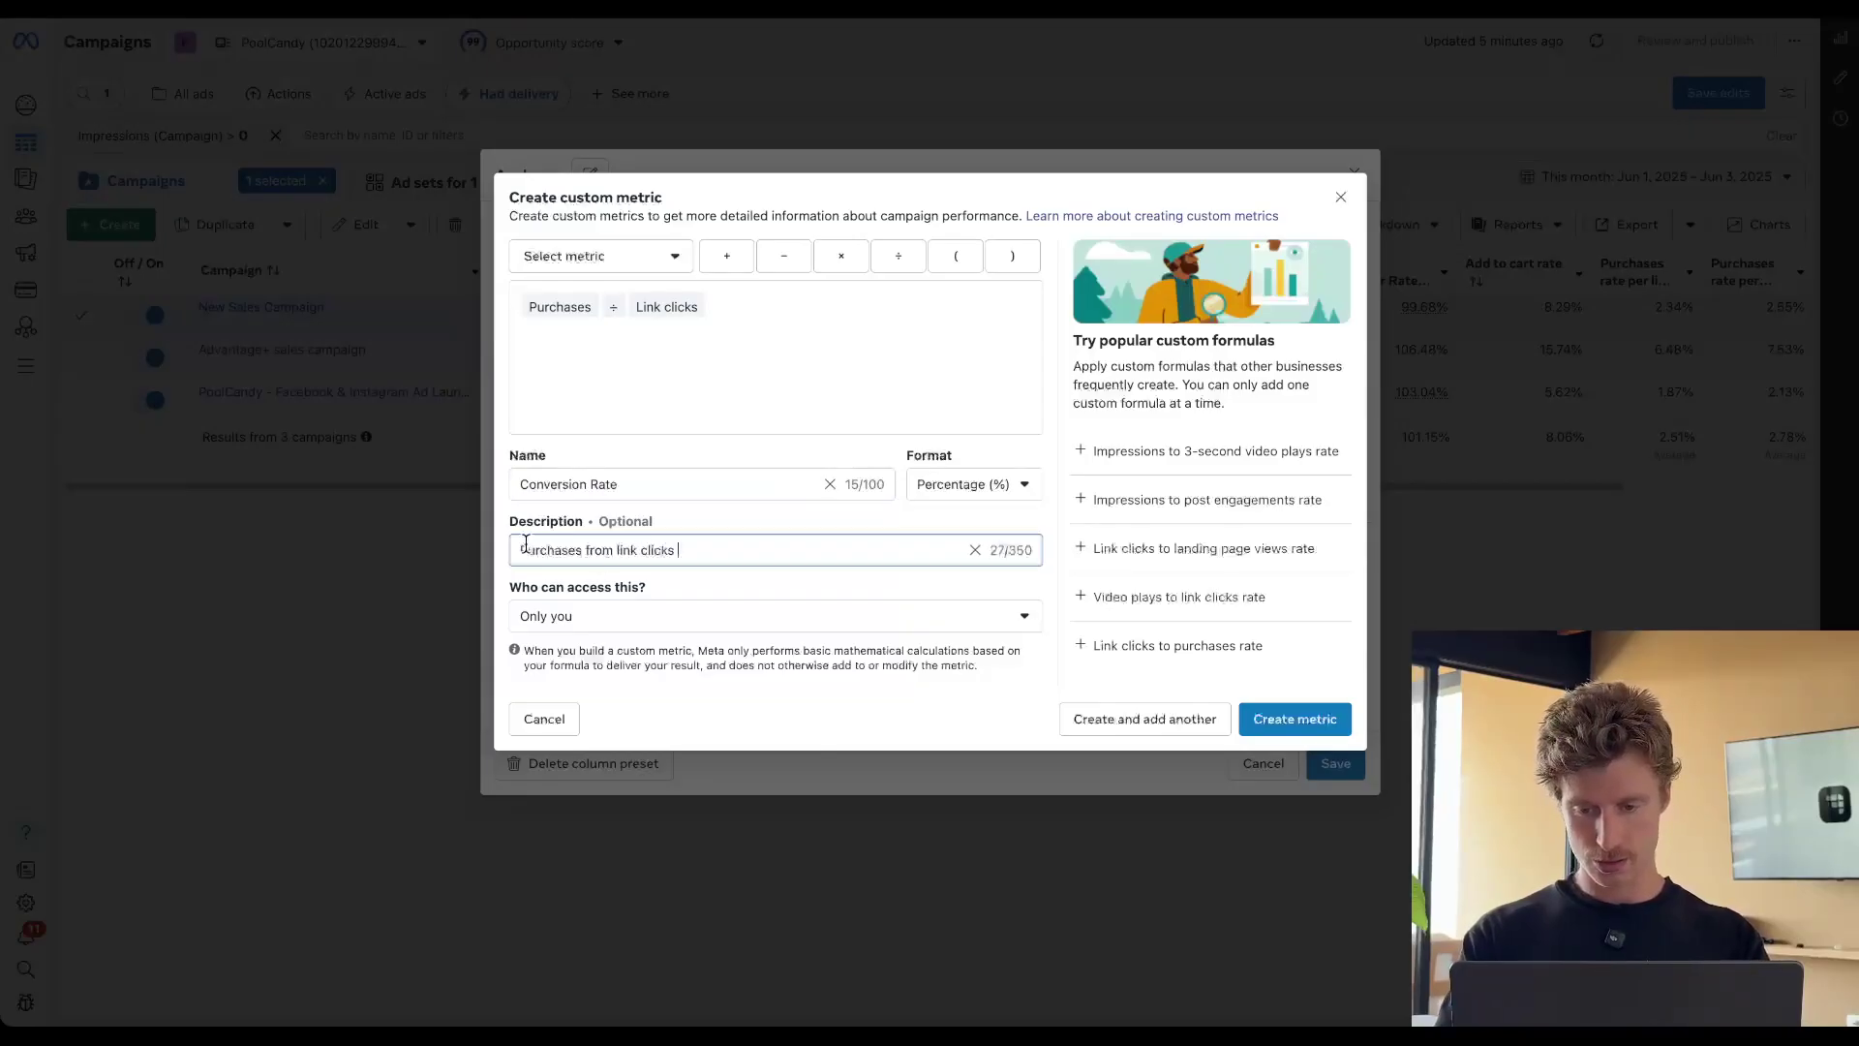
pyautogui.click(527, 549)
pyautogui.press('BackSpace')
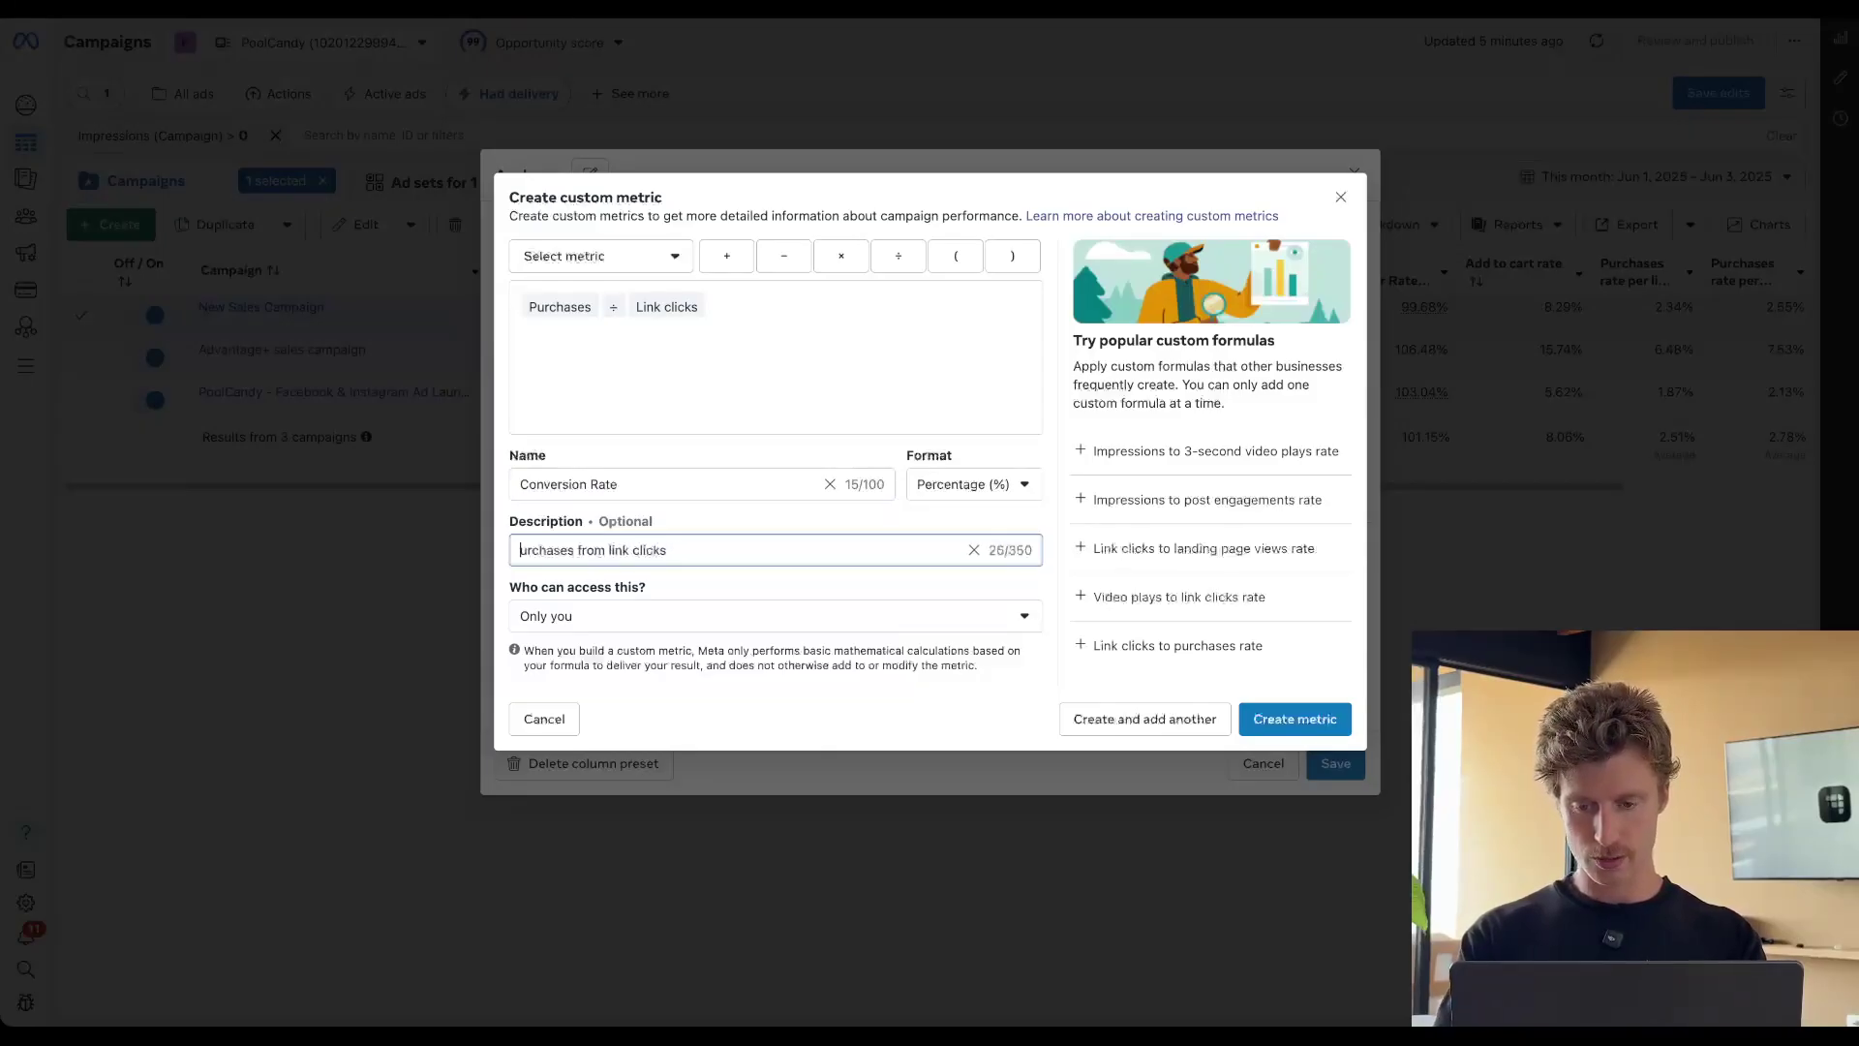
pyautogui.write('Rate of p')
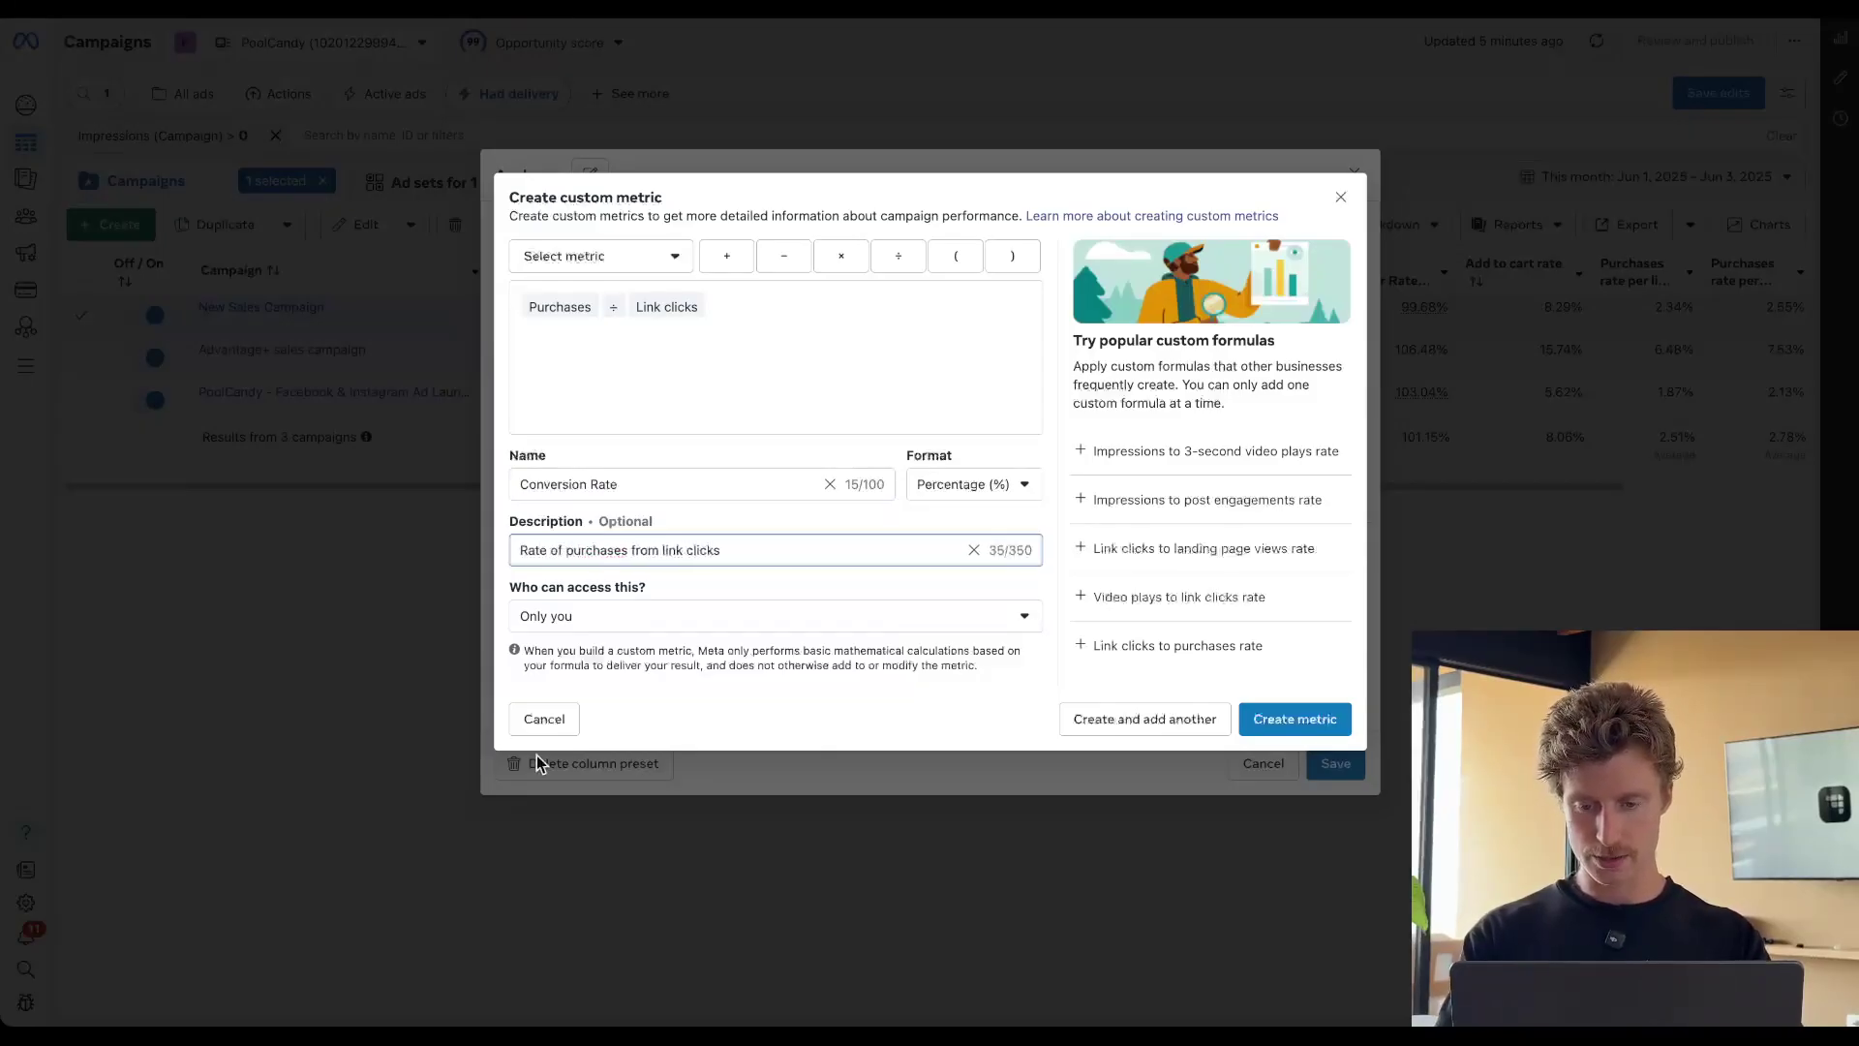
pyautogui.click(905, 616)
pyautogui.click(655, 725)
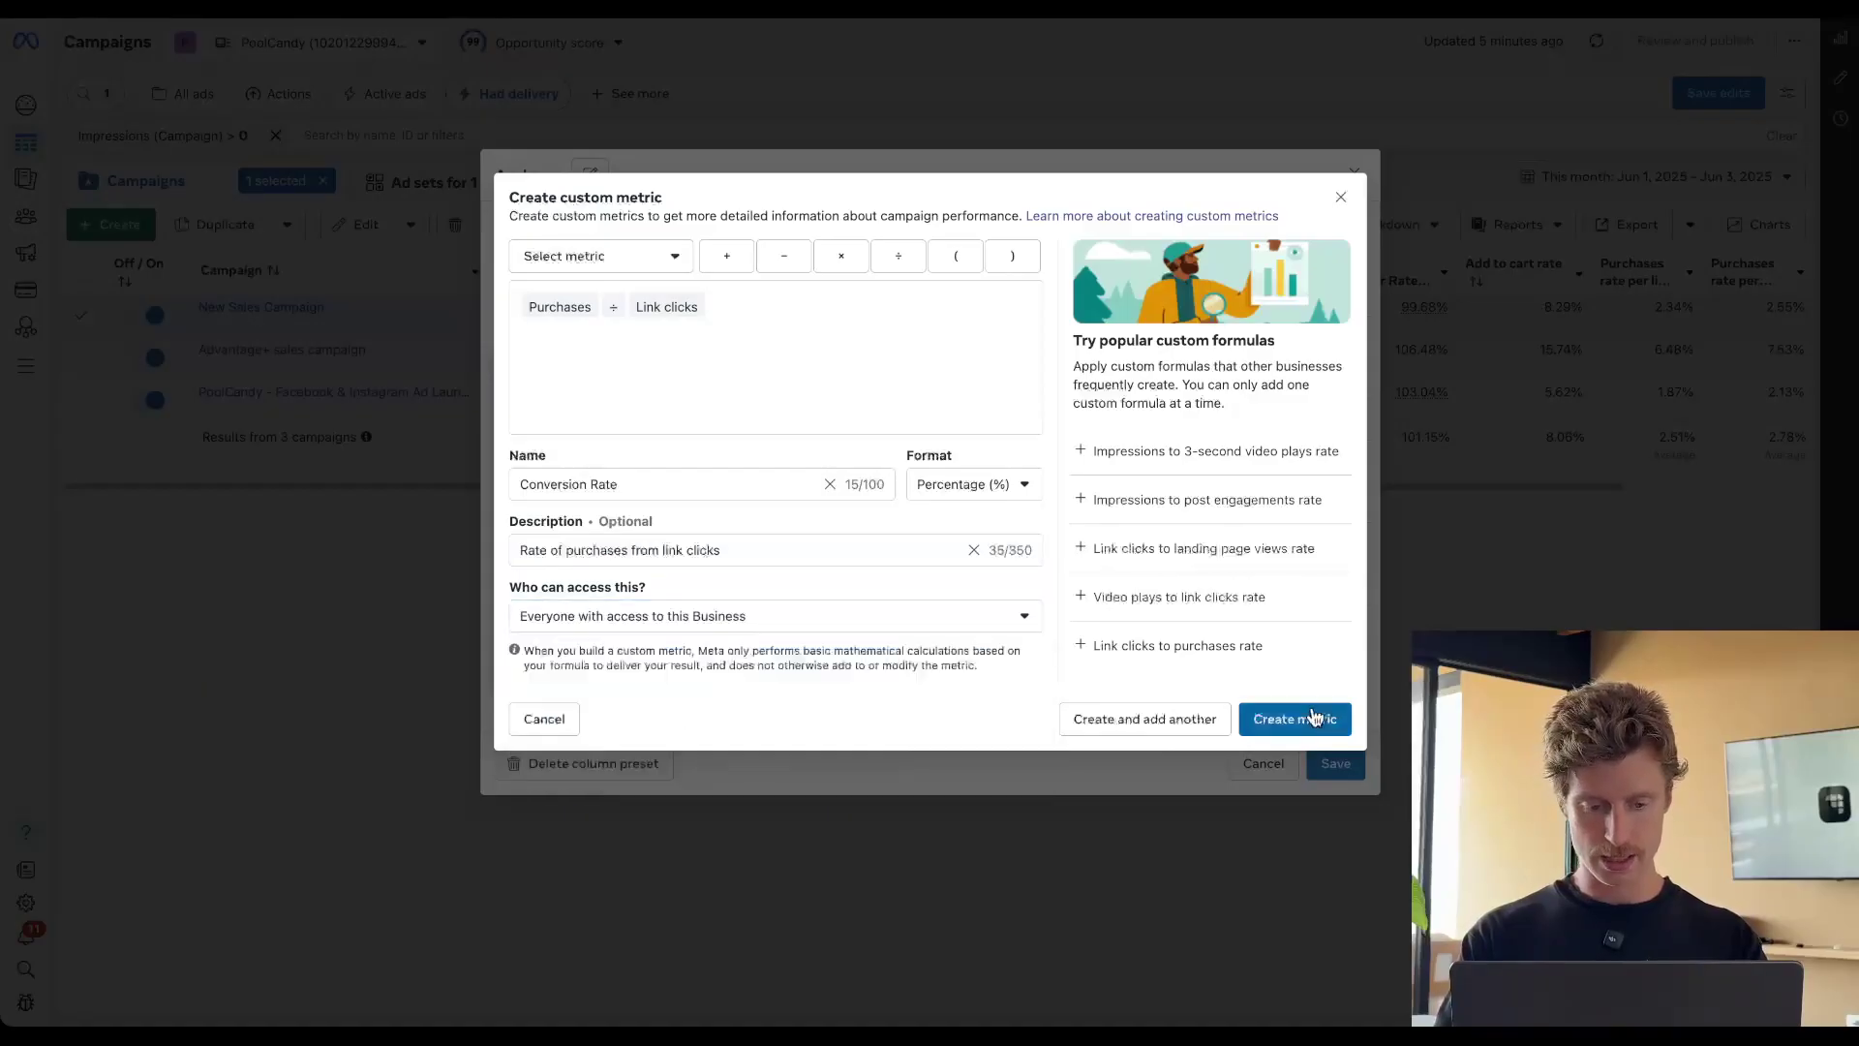
pyautogui.click(1315, 718)
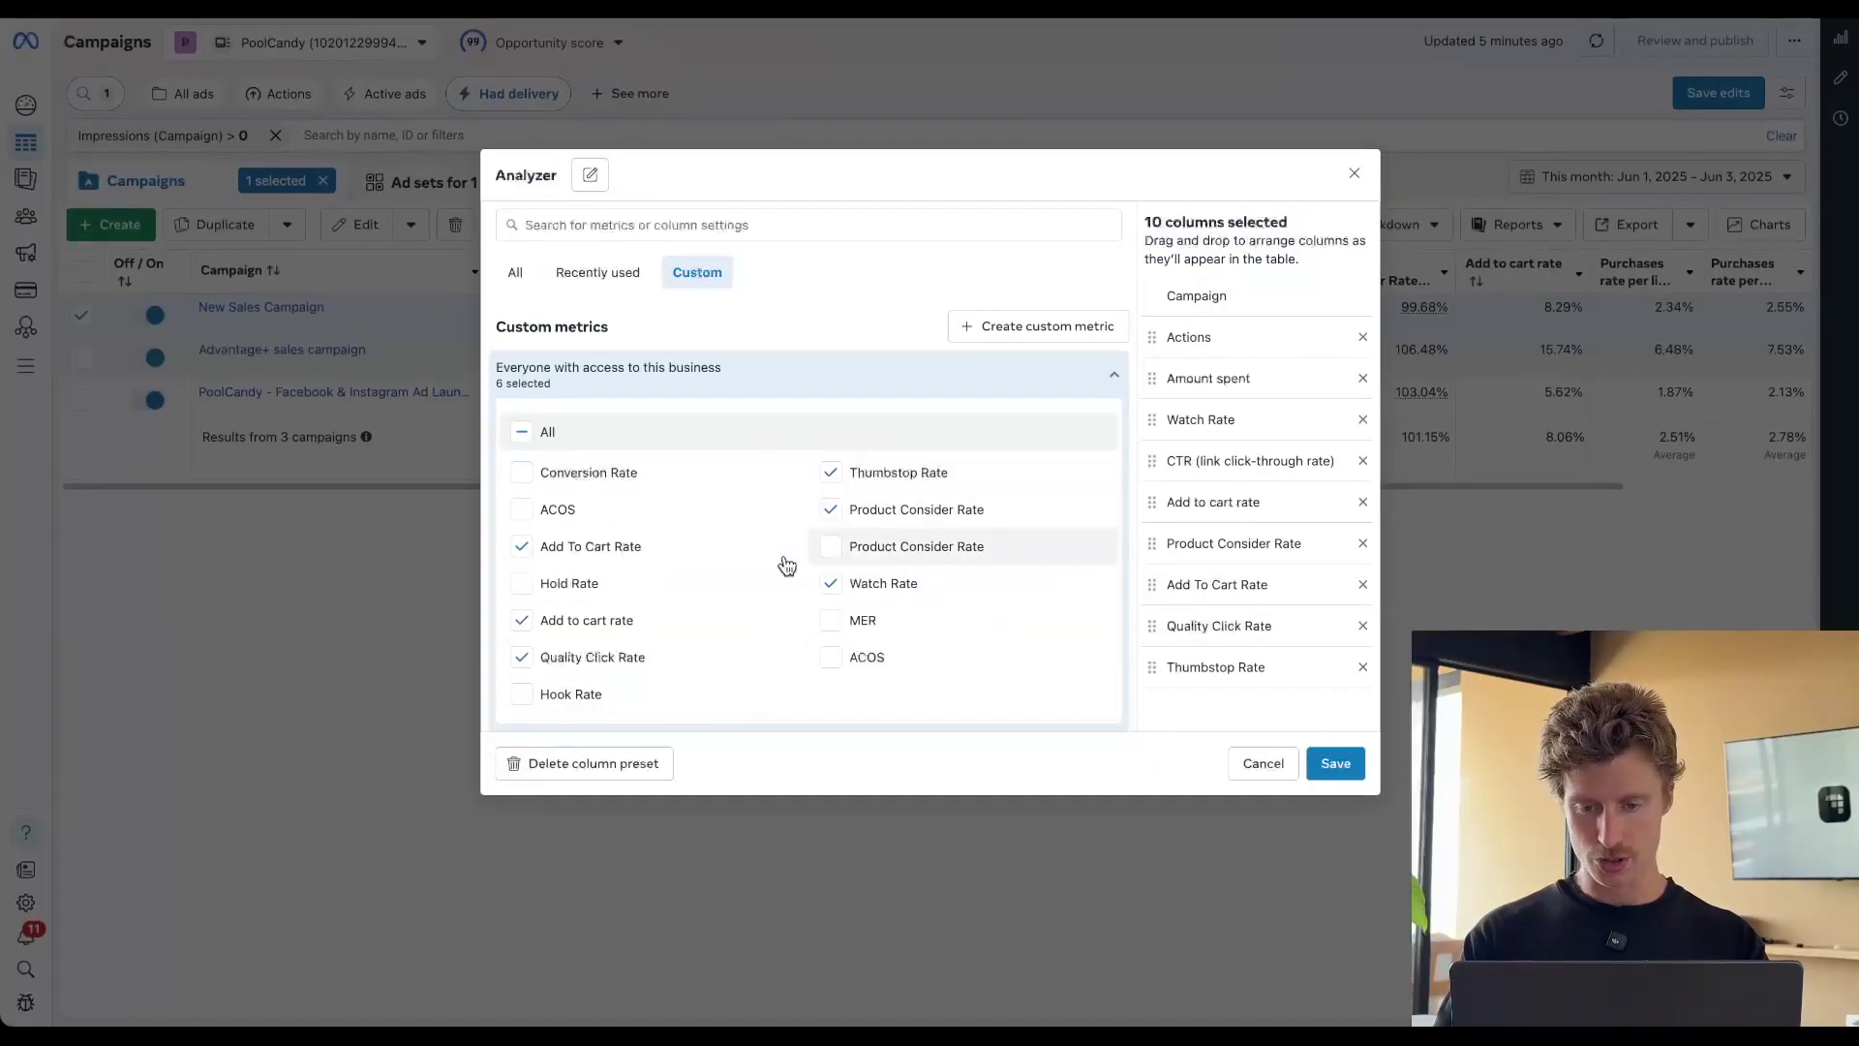
# Add Conversion Rate, drop Actions and Add to cart rate, and reorder Thumbstop, Watch, Quality Click Rate
pyautogui.click(538, 473)
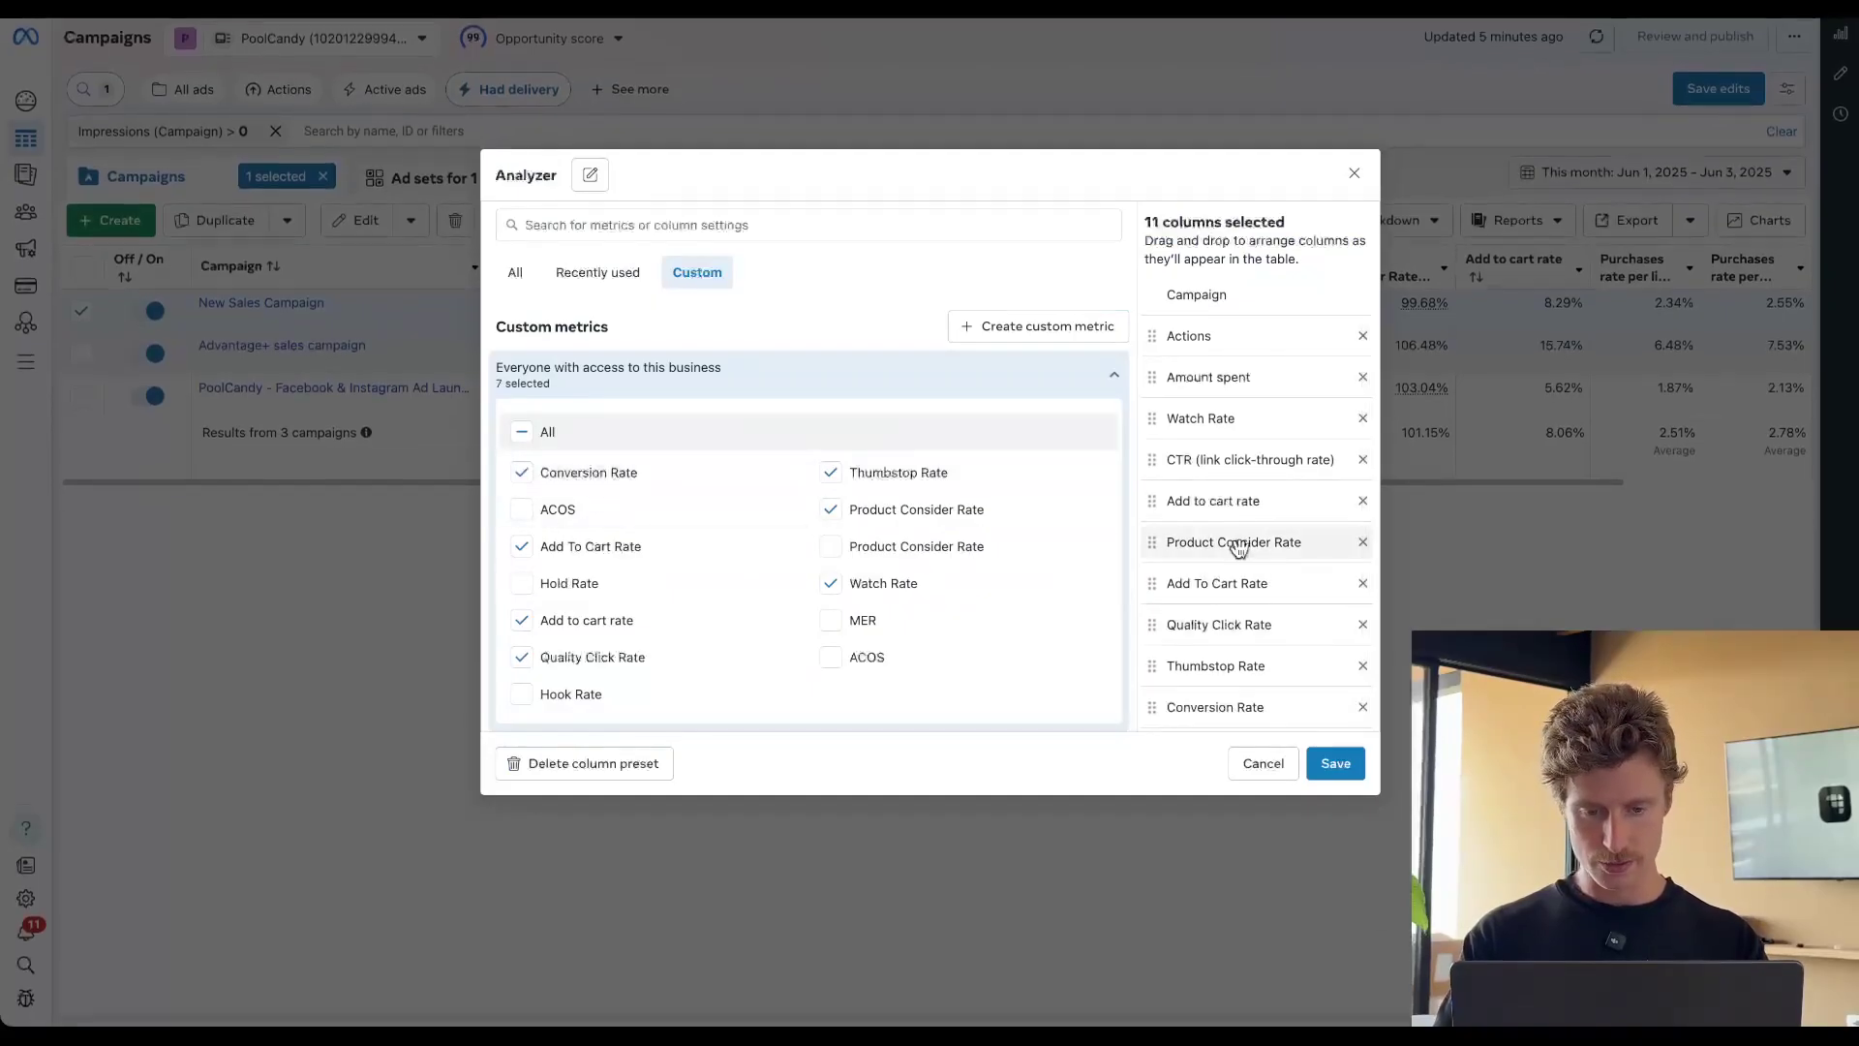
pyautogui.click(1363, 336)
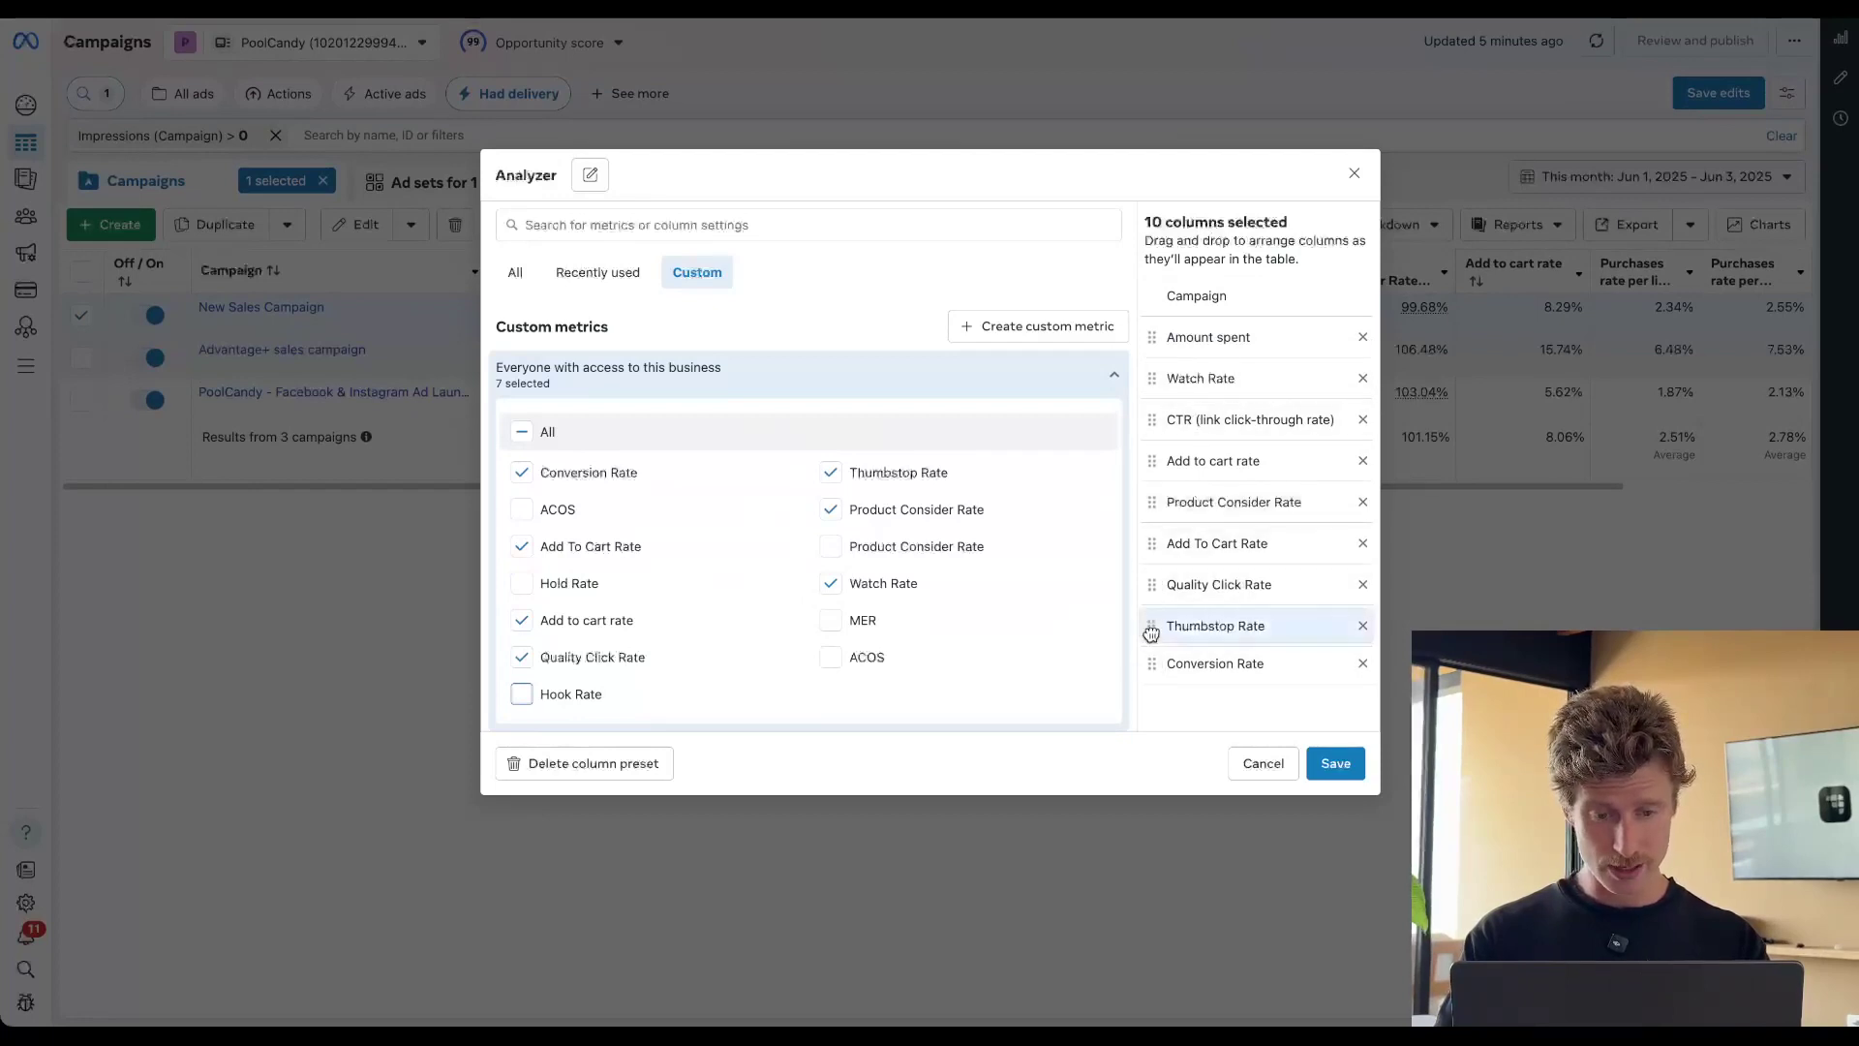
pyautogui.moveTo(1150, 633); pyautogui.dragTo(1172, 418)
pyautogui.moveTo(1154, 525); pyautogui.dragTo(1155, 545)
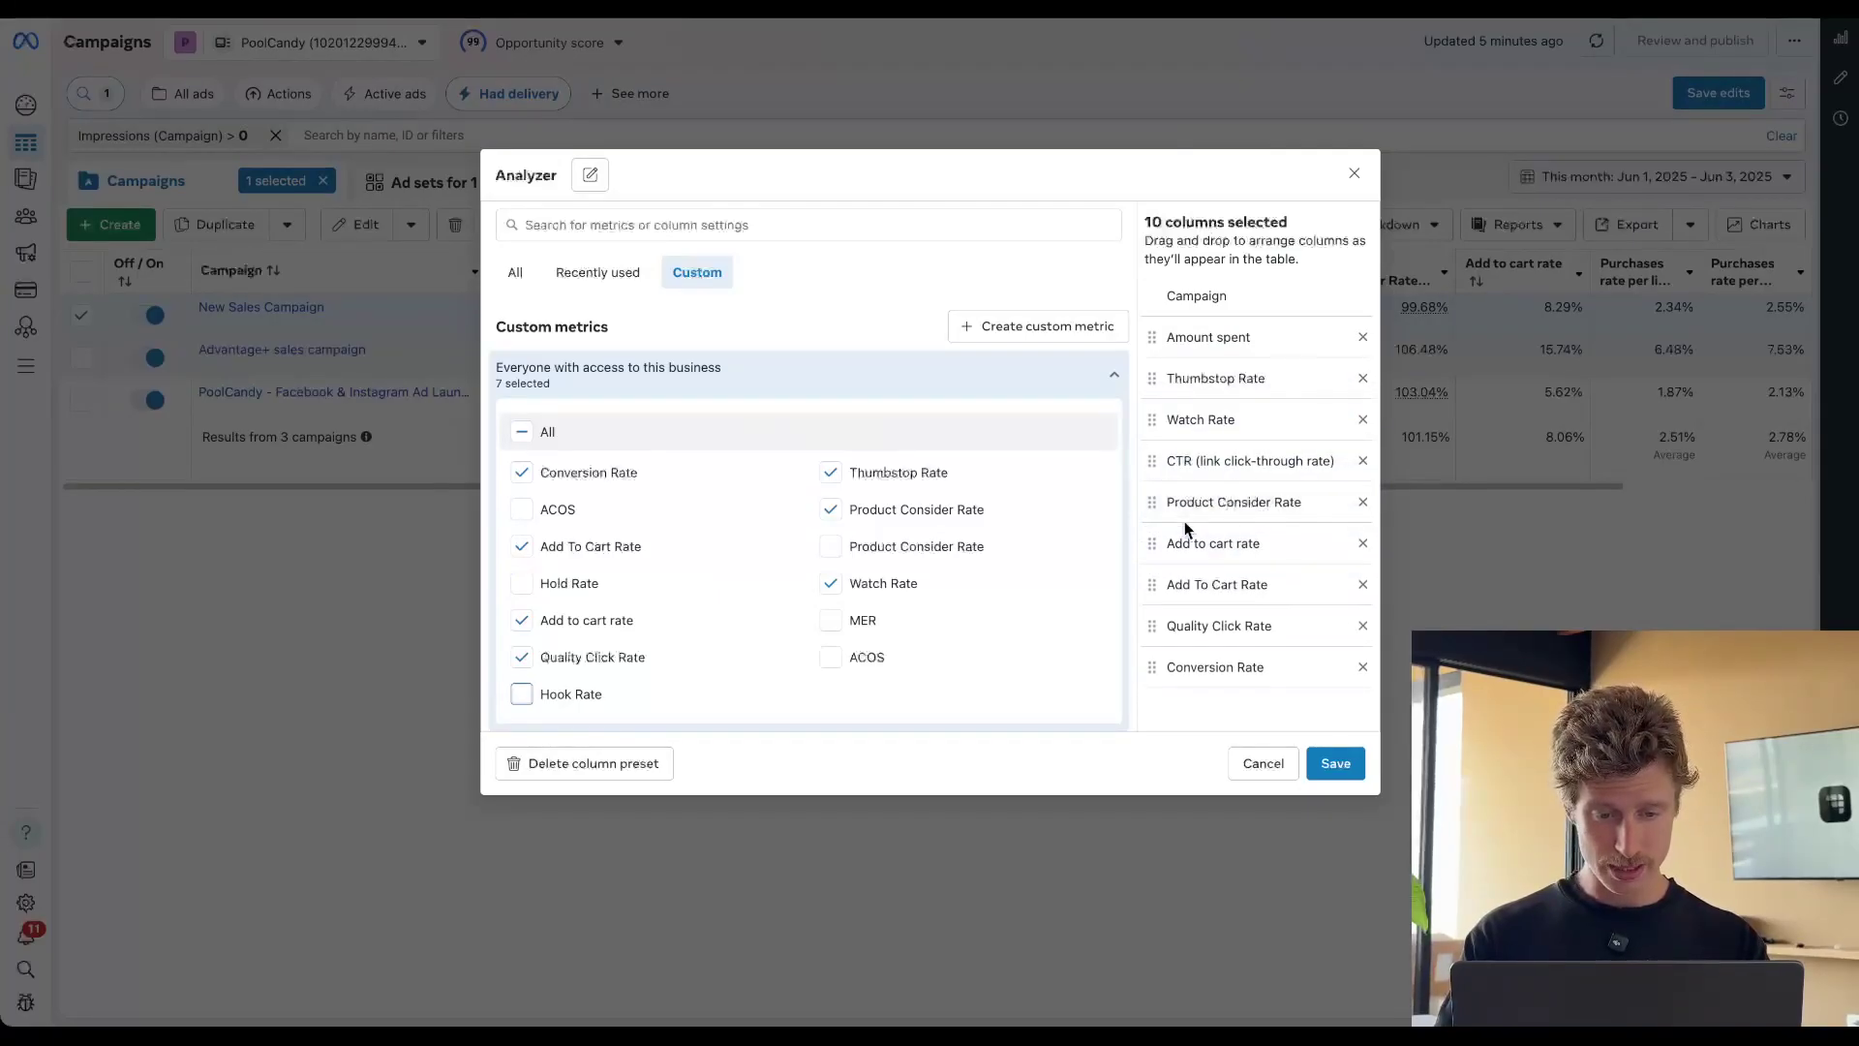
pyautogui.click(1363, 542)
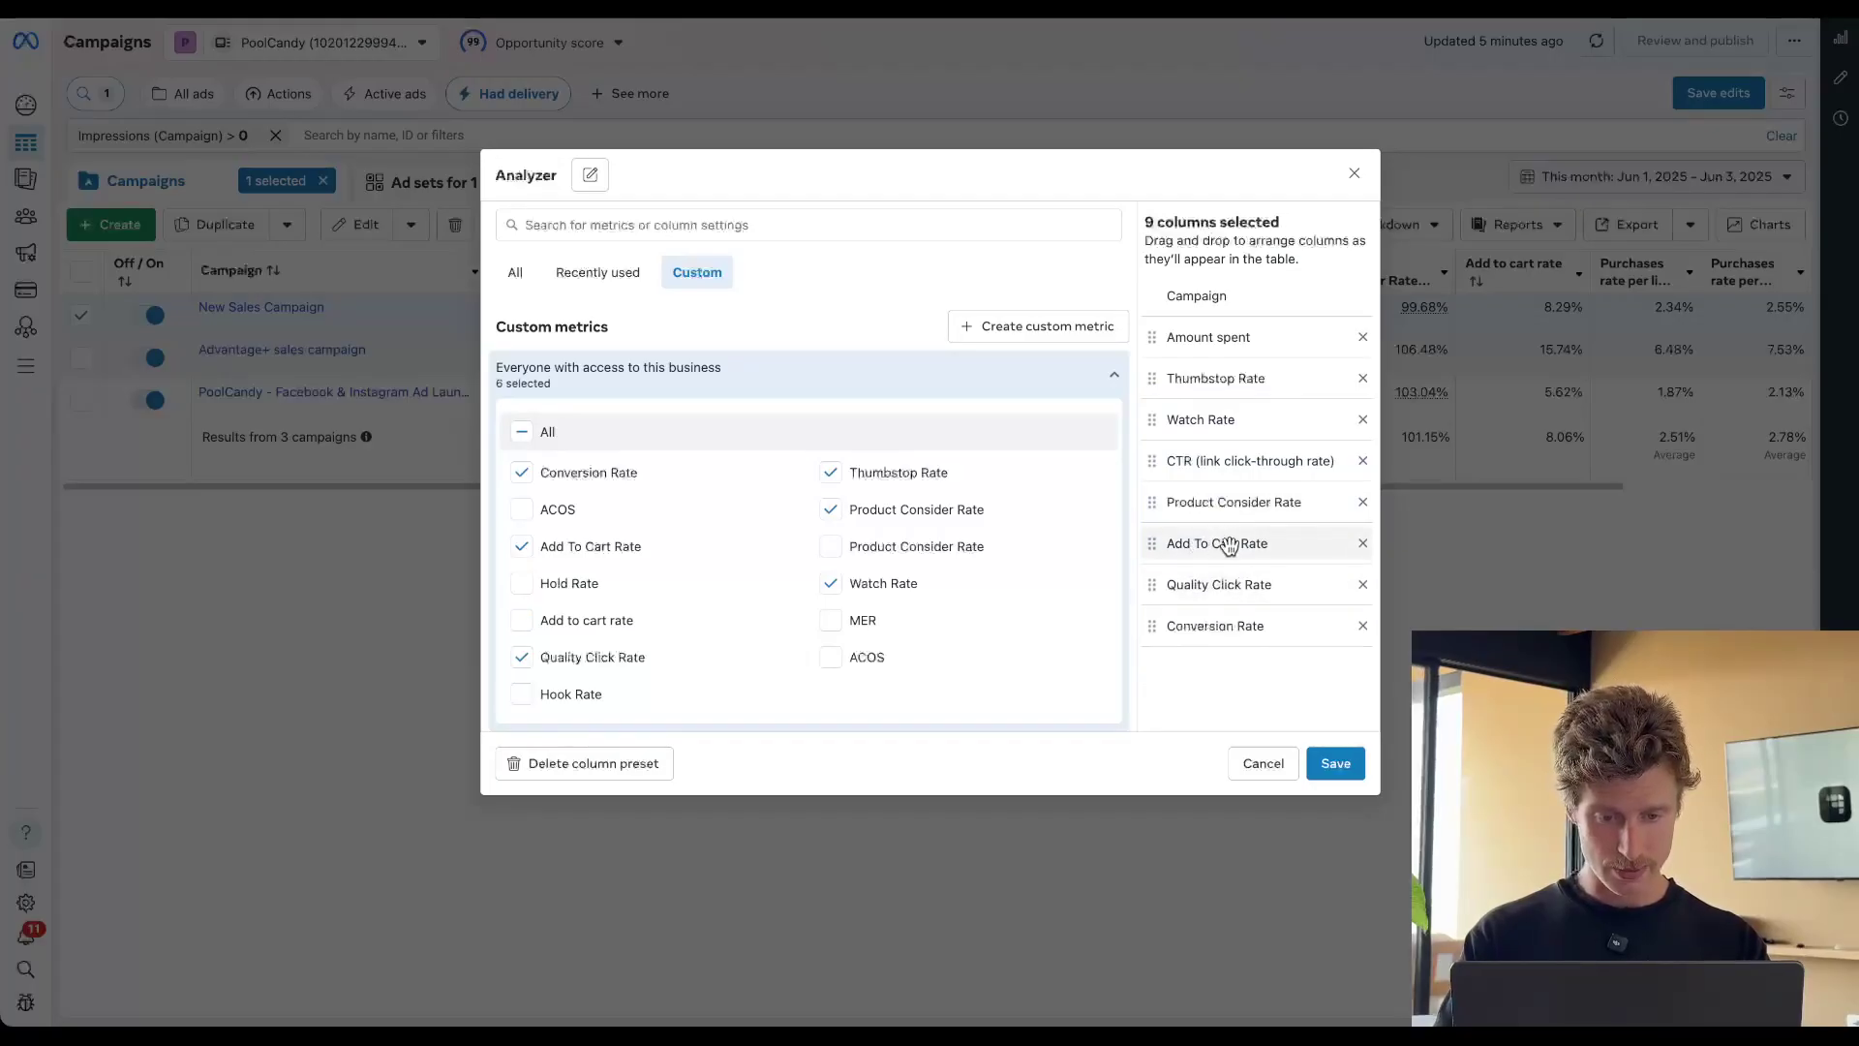
pyautogui.moveTo(1143, 585); pyautogui.dragTo(1145, 502)
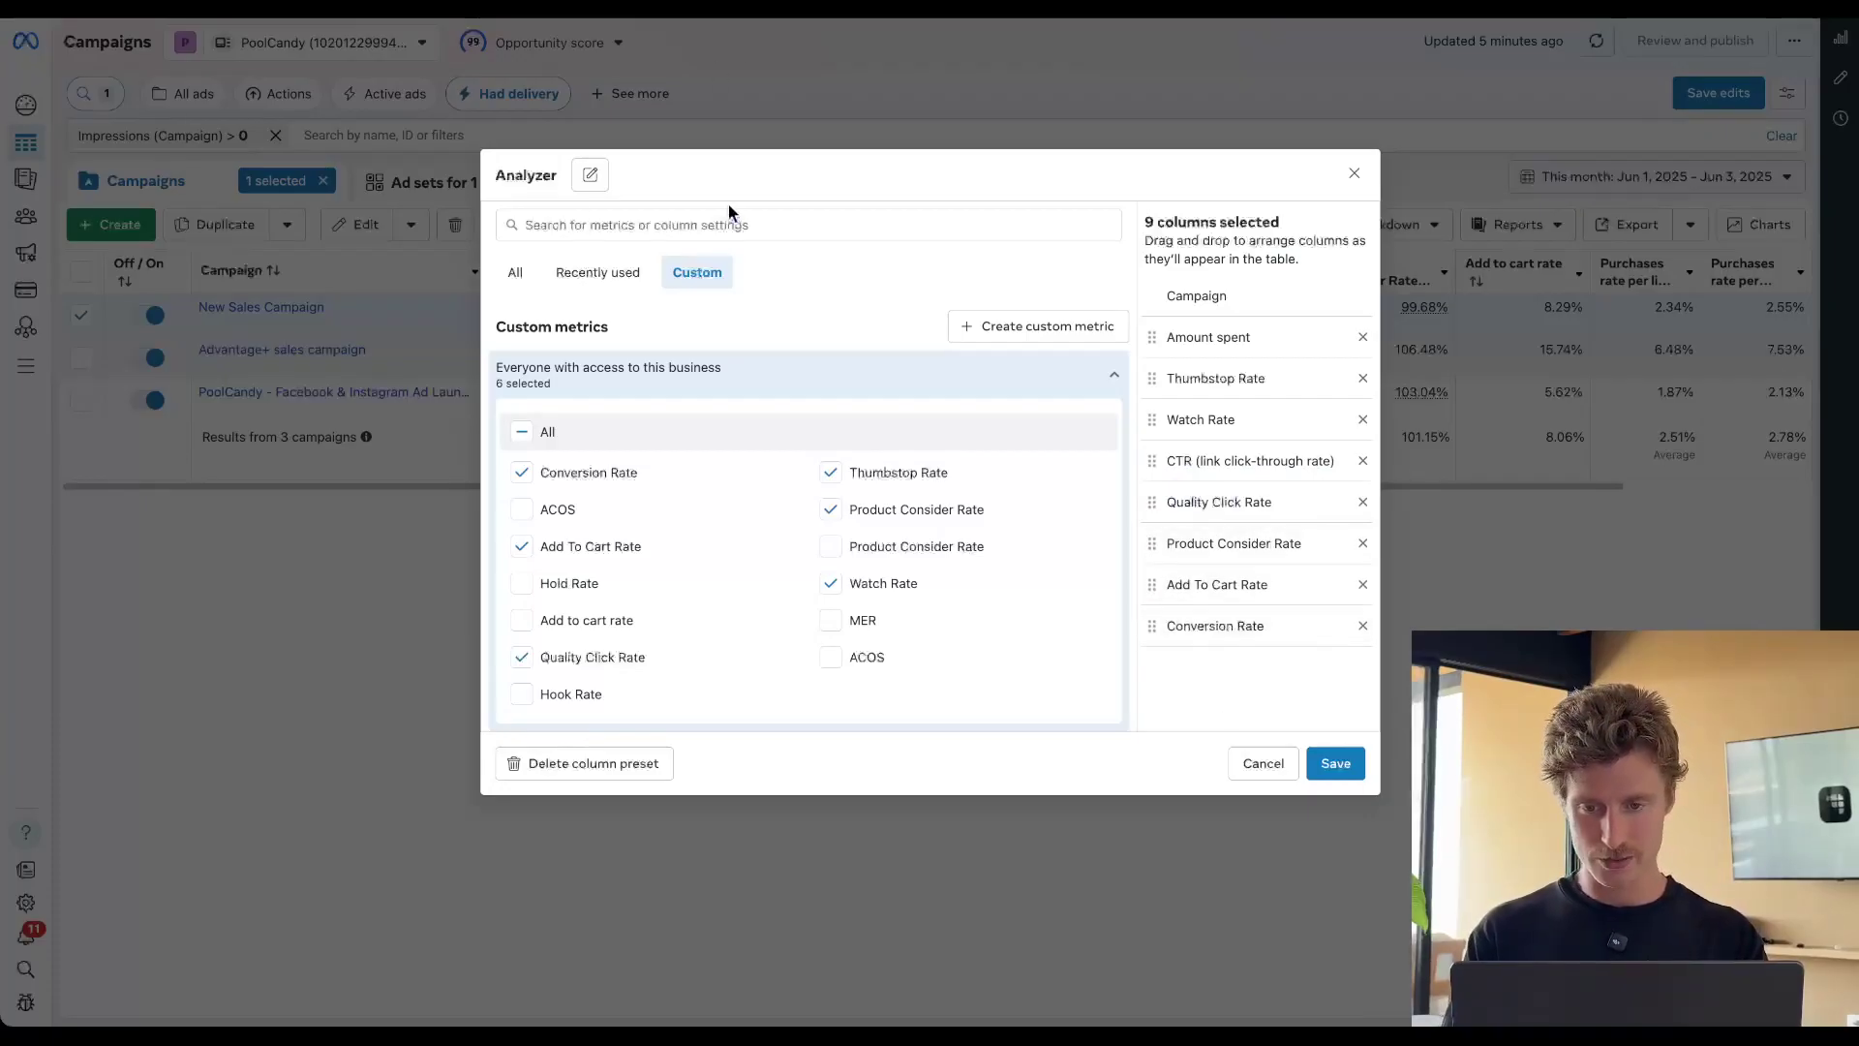
# Rename the column preset to 'Creative Funnel' and save it to the campaigns table
pyautogui.click(590, 175)
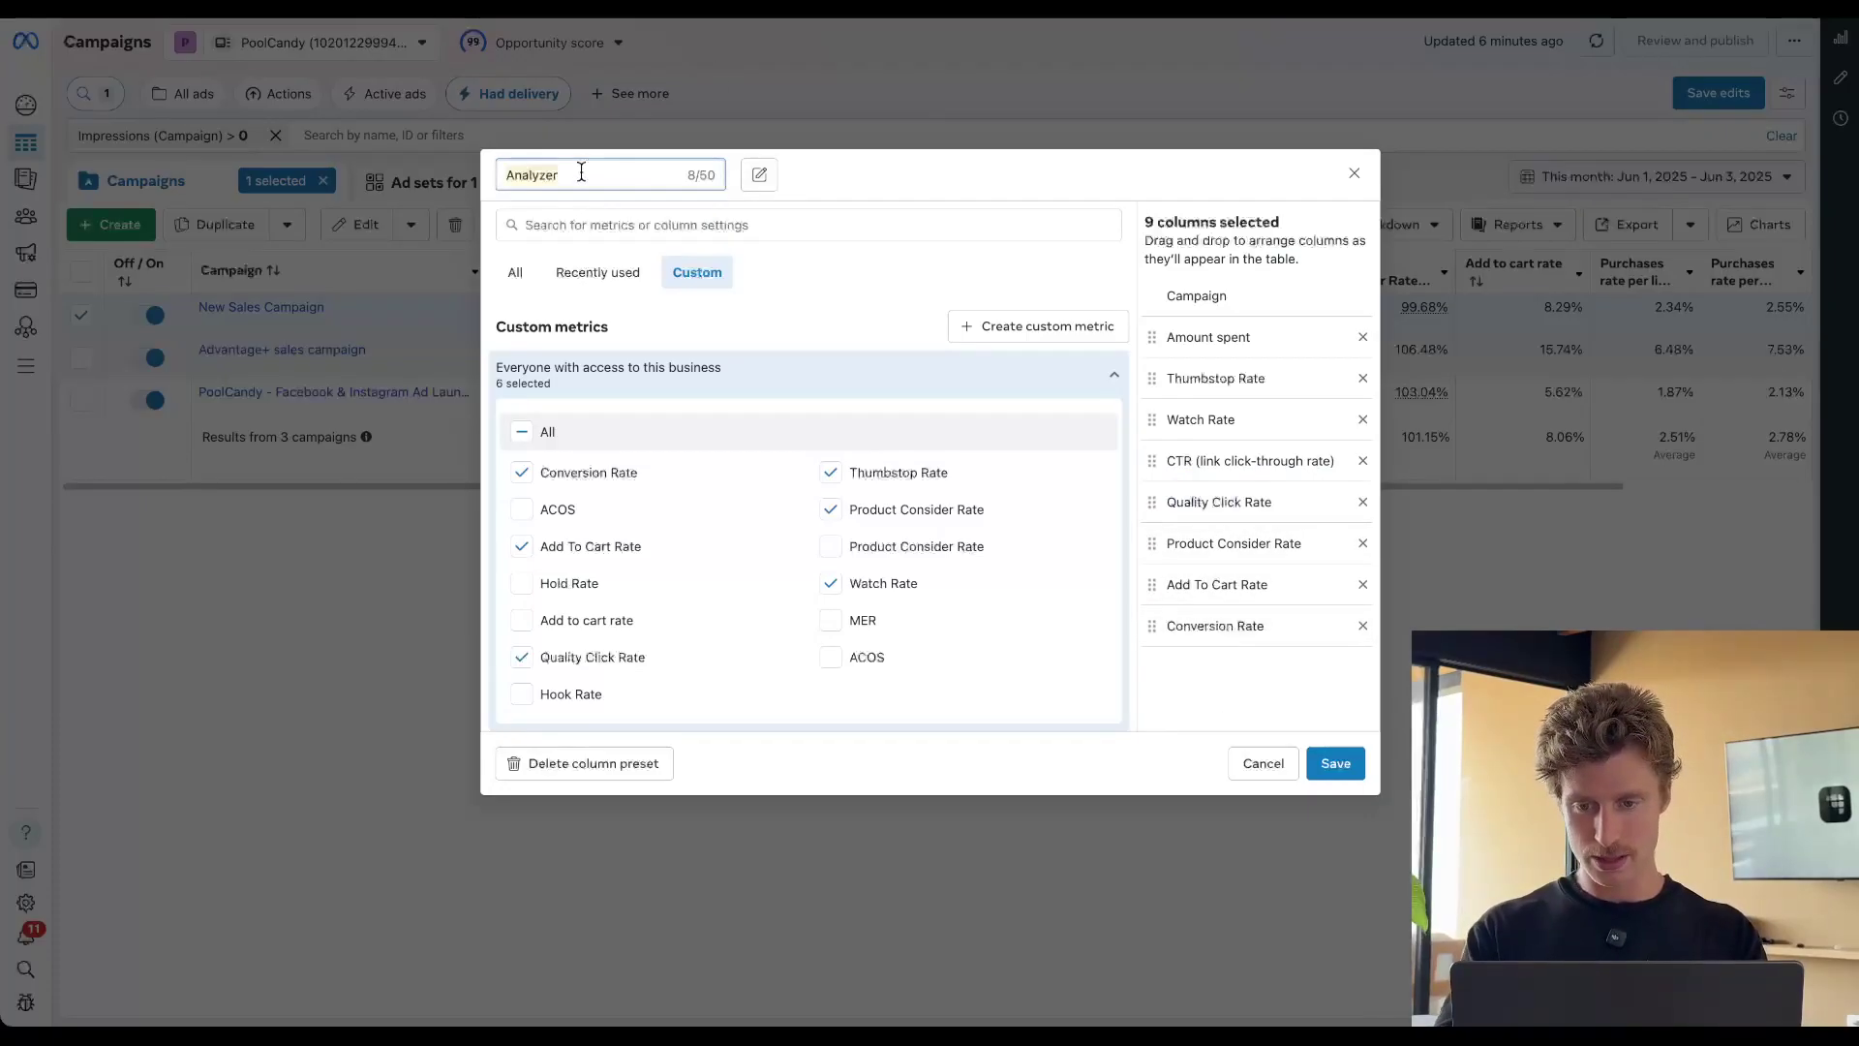
pyautogui.write('C')
pyautogui.press('BackSpace')
pyautogui.press('BackSpace')
pyautogui.press('BackSpace')
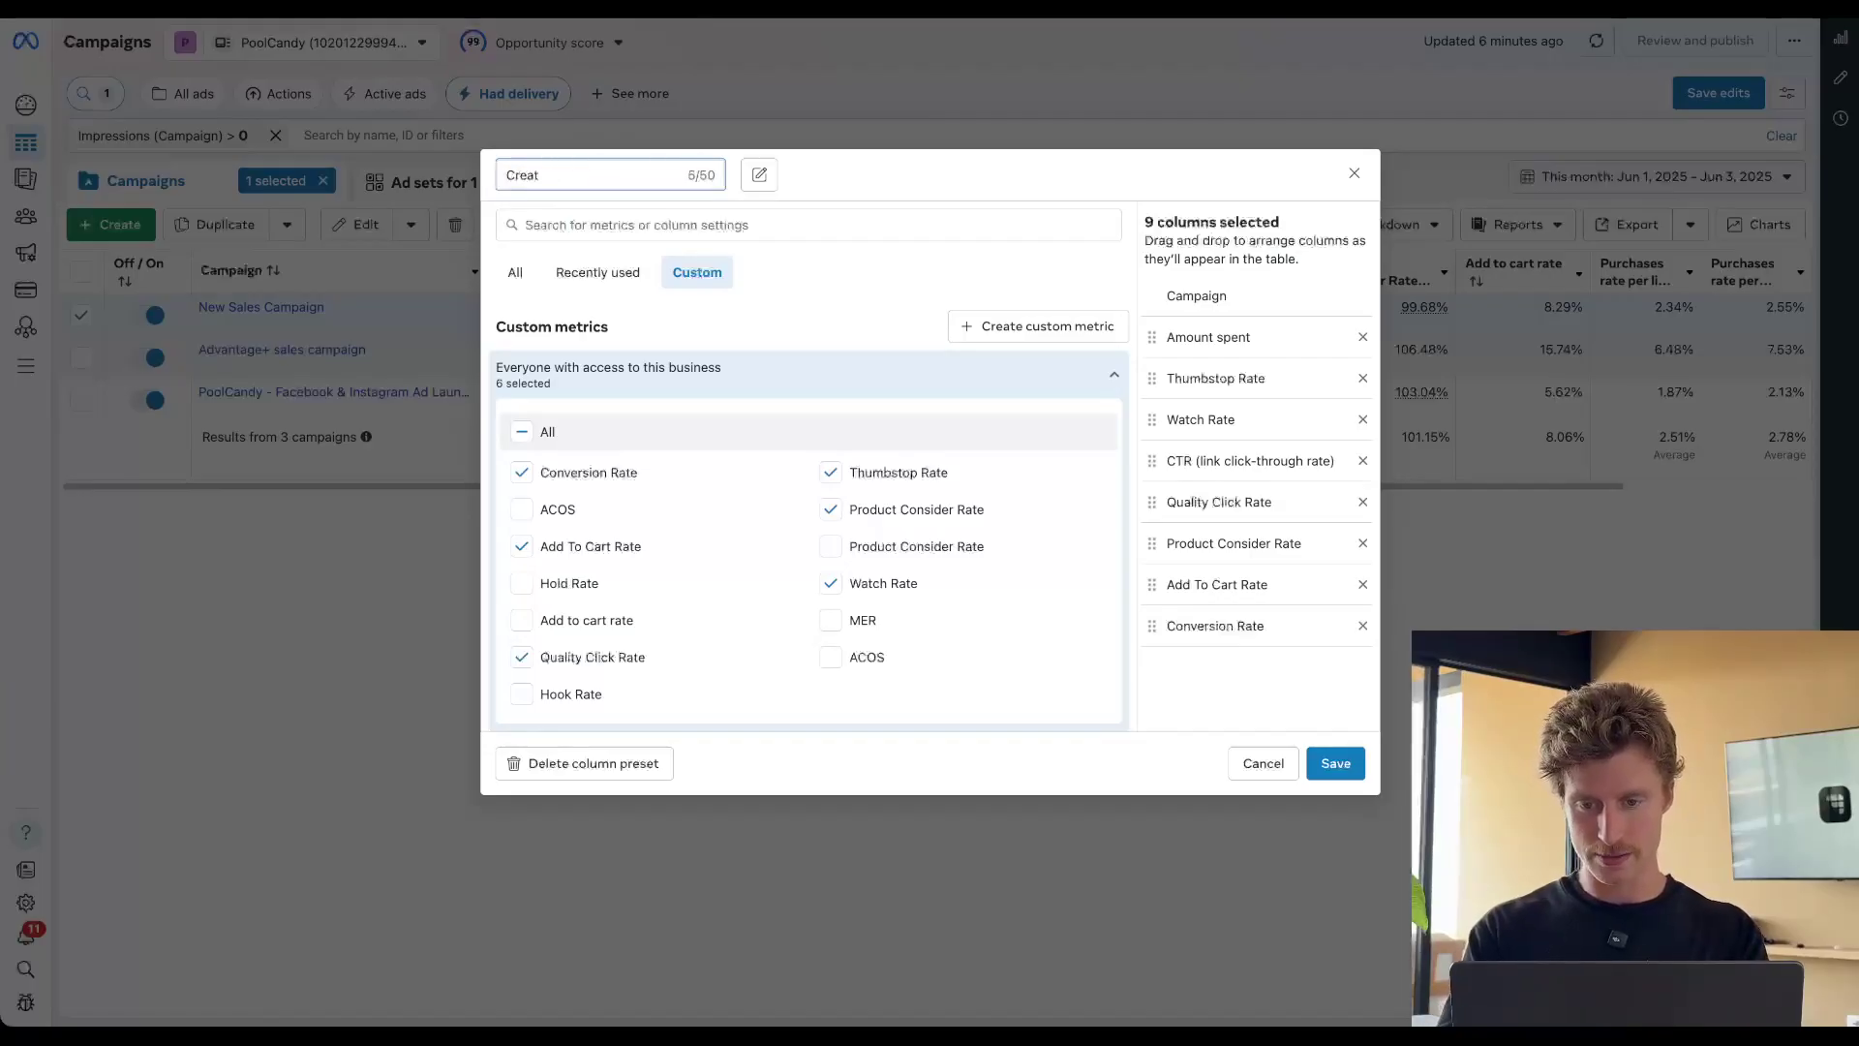
pyautogui.write('ive Funnel')
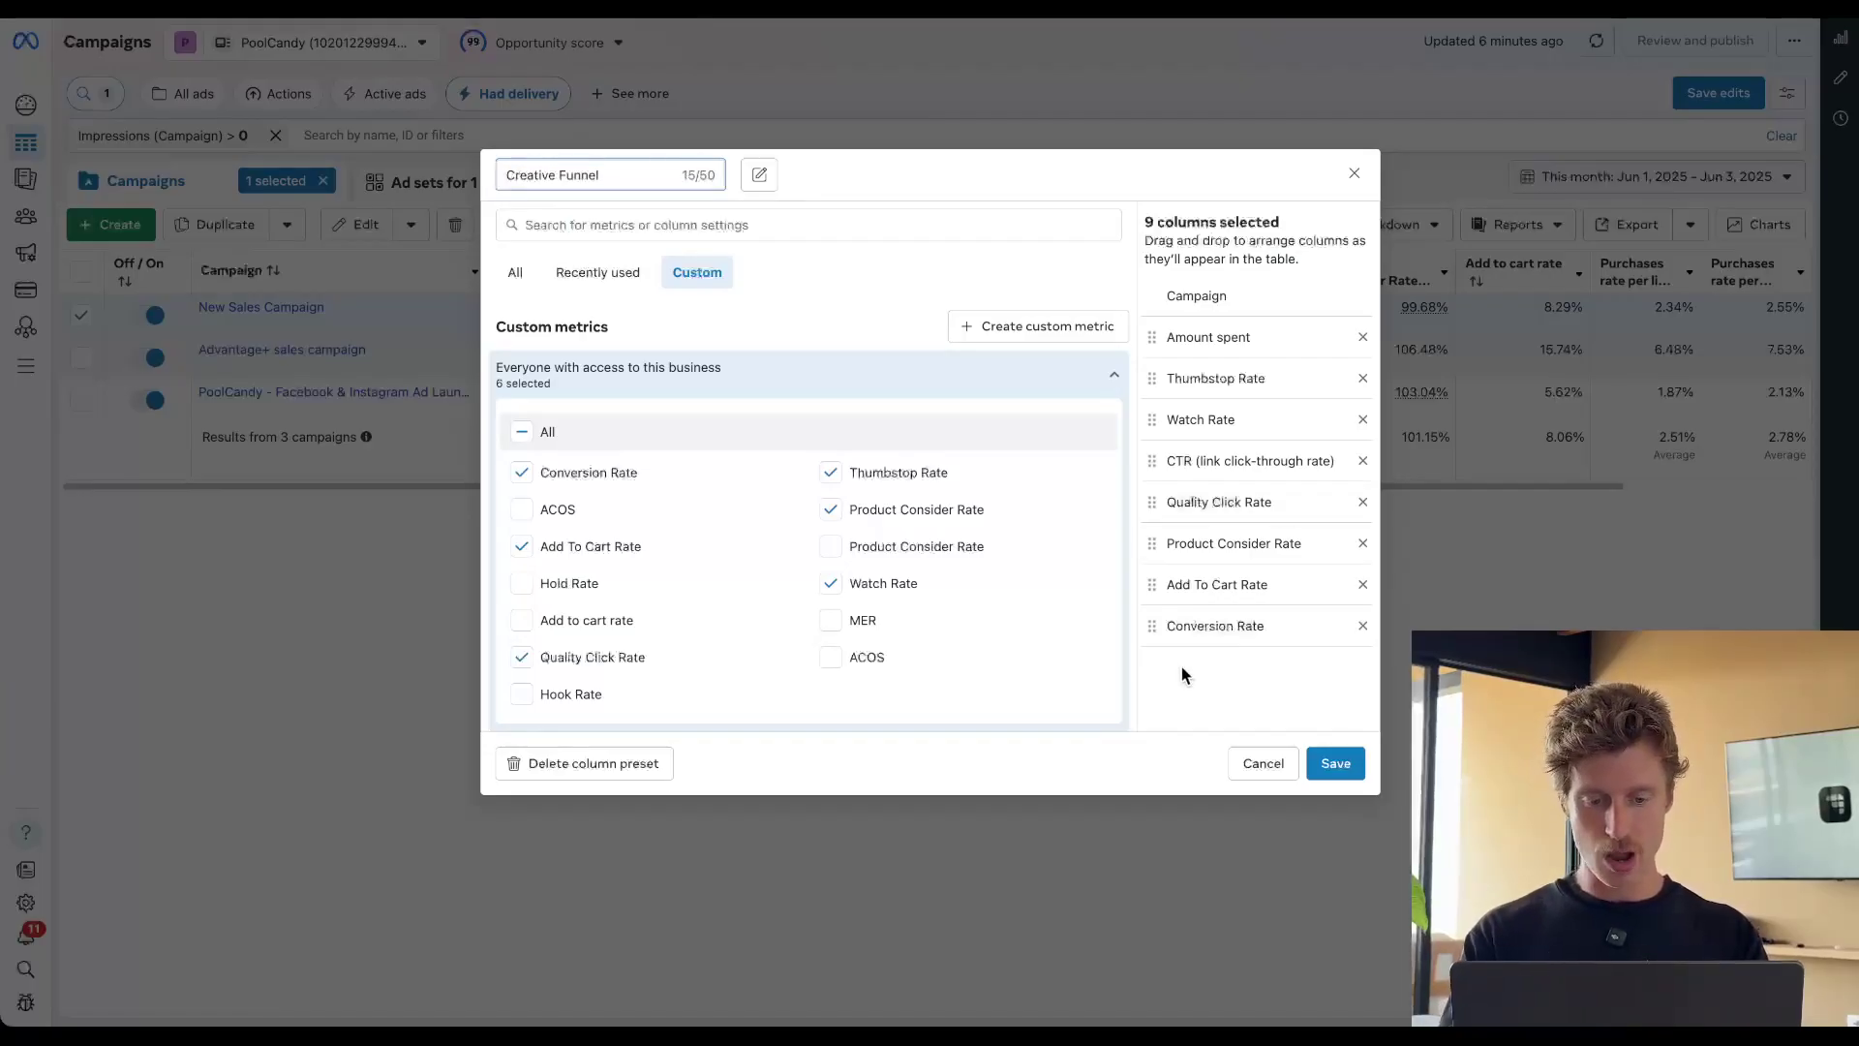
pyautogui.press('Return')
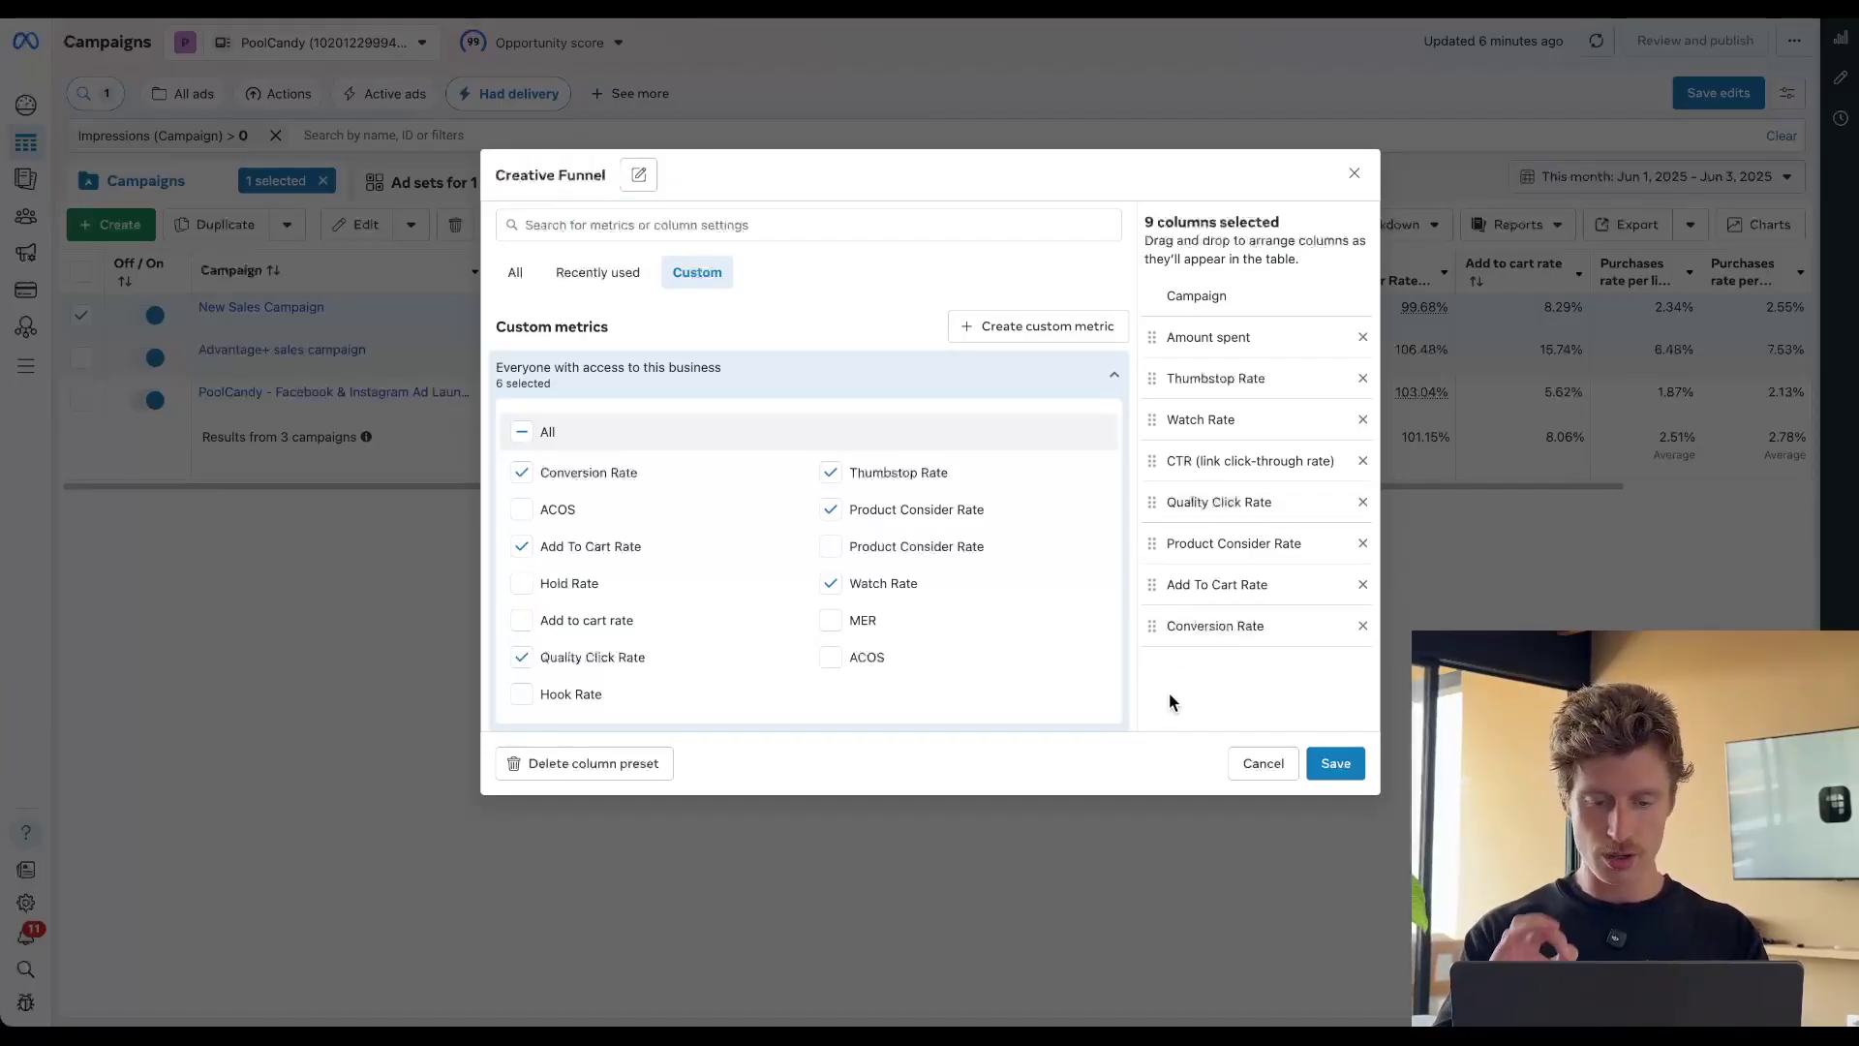
pyautogui.click(1335, 763)
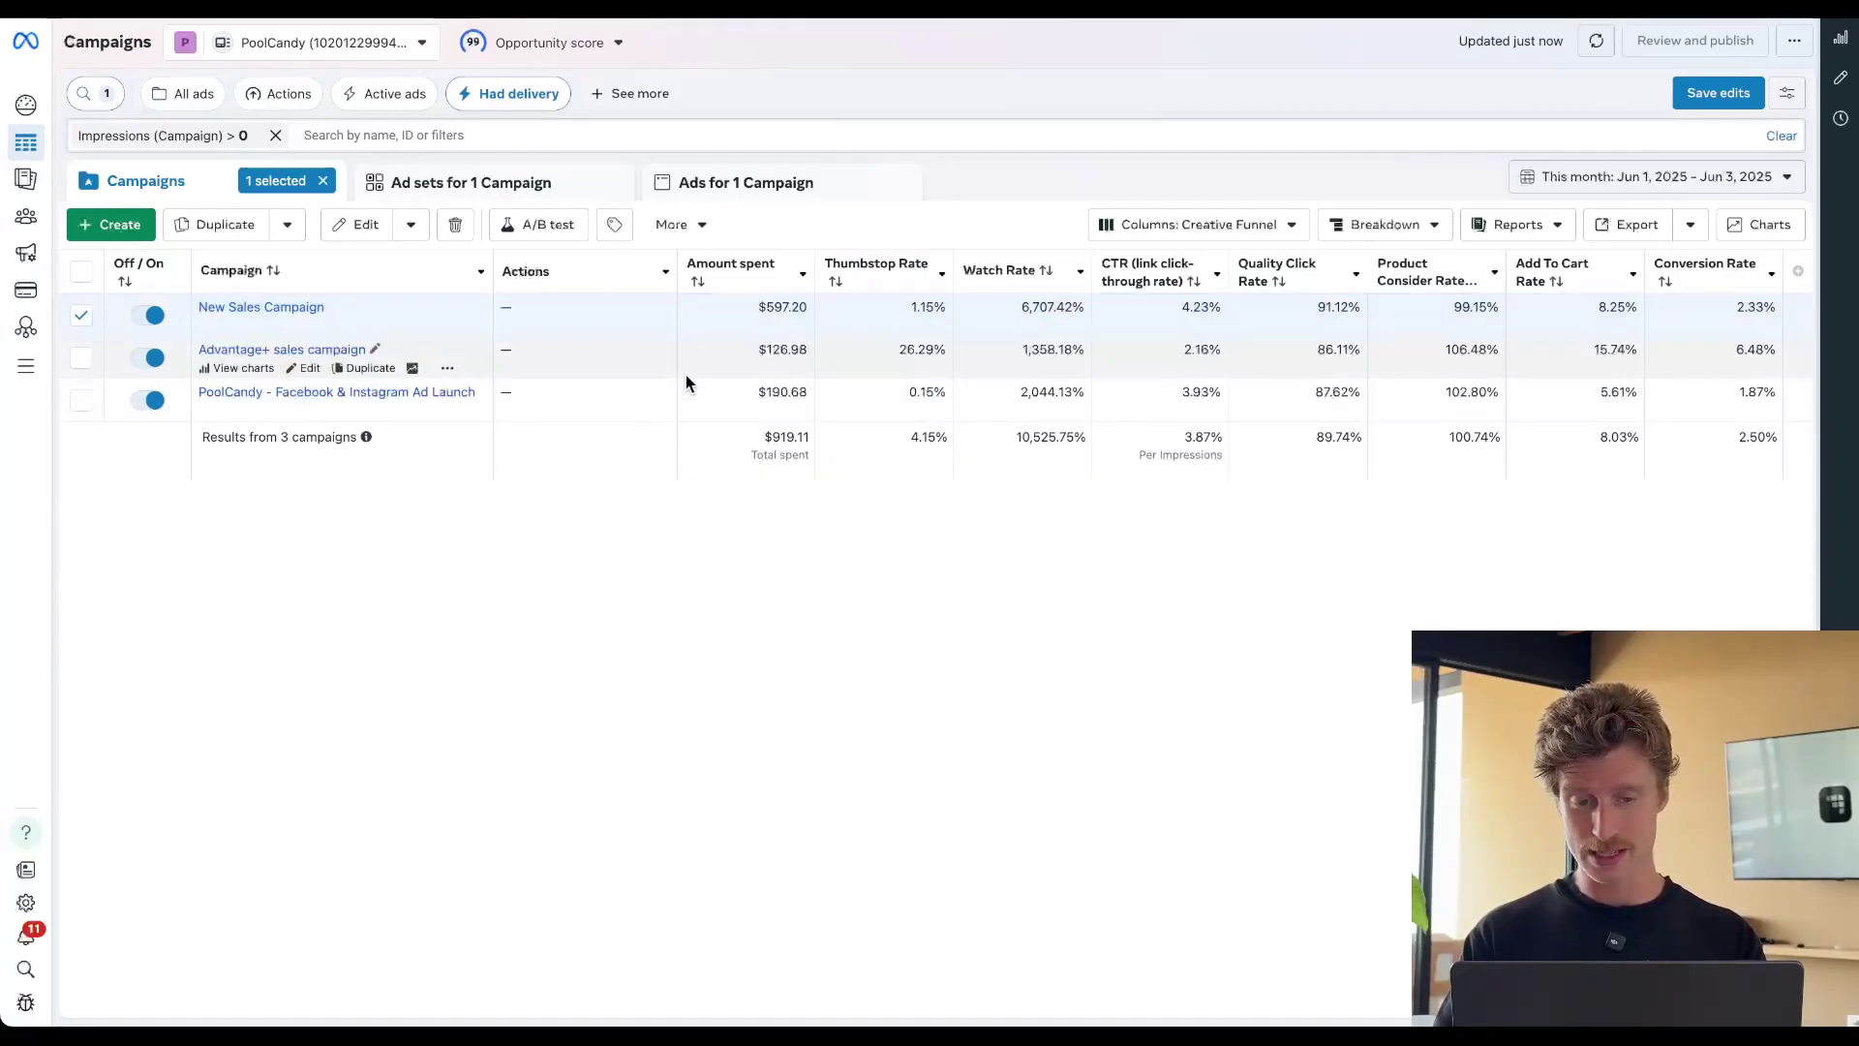
pyautogui.moveTo(1006, 281)
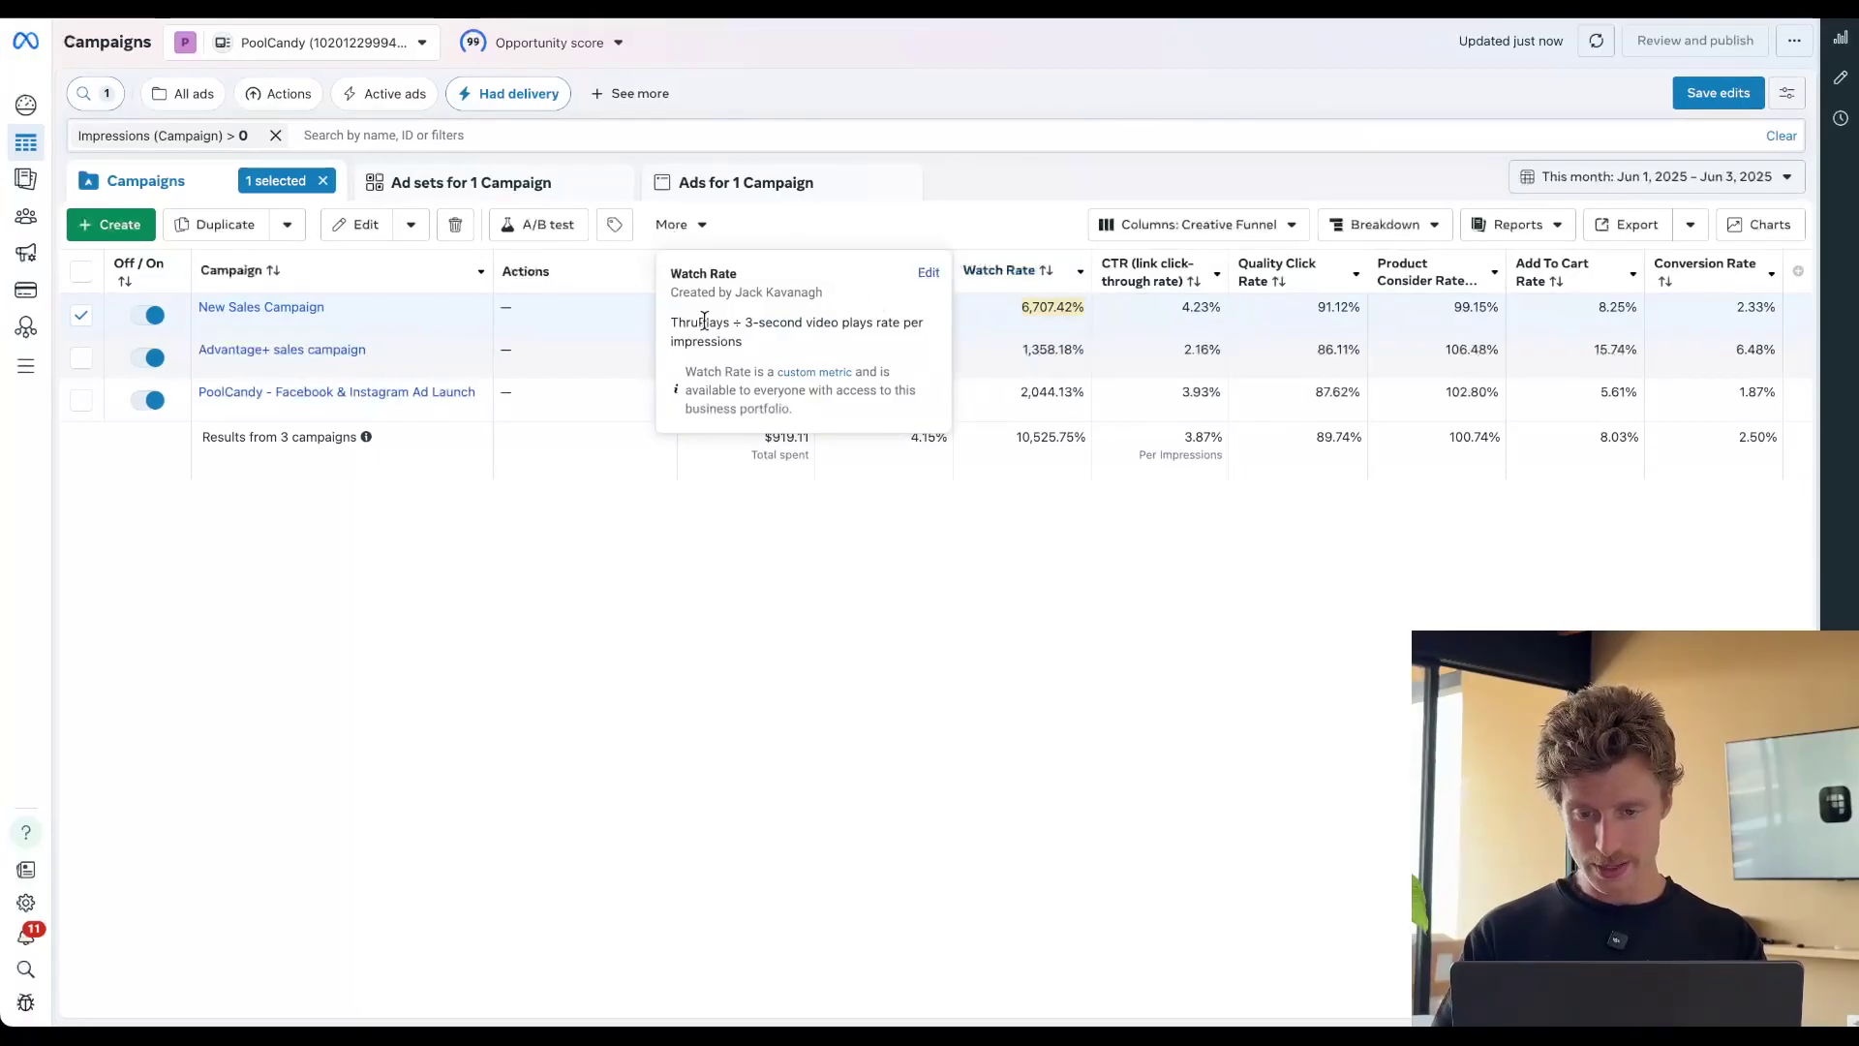
# Delete the Watch Rate custom metric and bring up the column presets list
pyautogui.tripleClick(712, 322)
pyautogui.moveTo(744, 321); pyautogui.dragTo(917, 347)
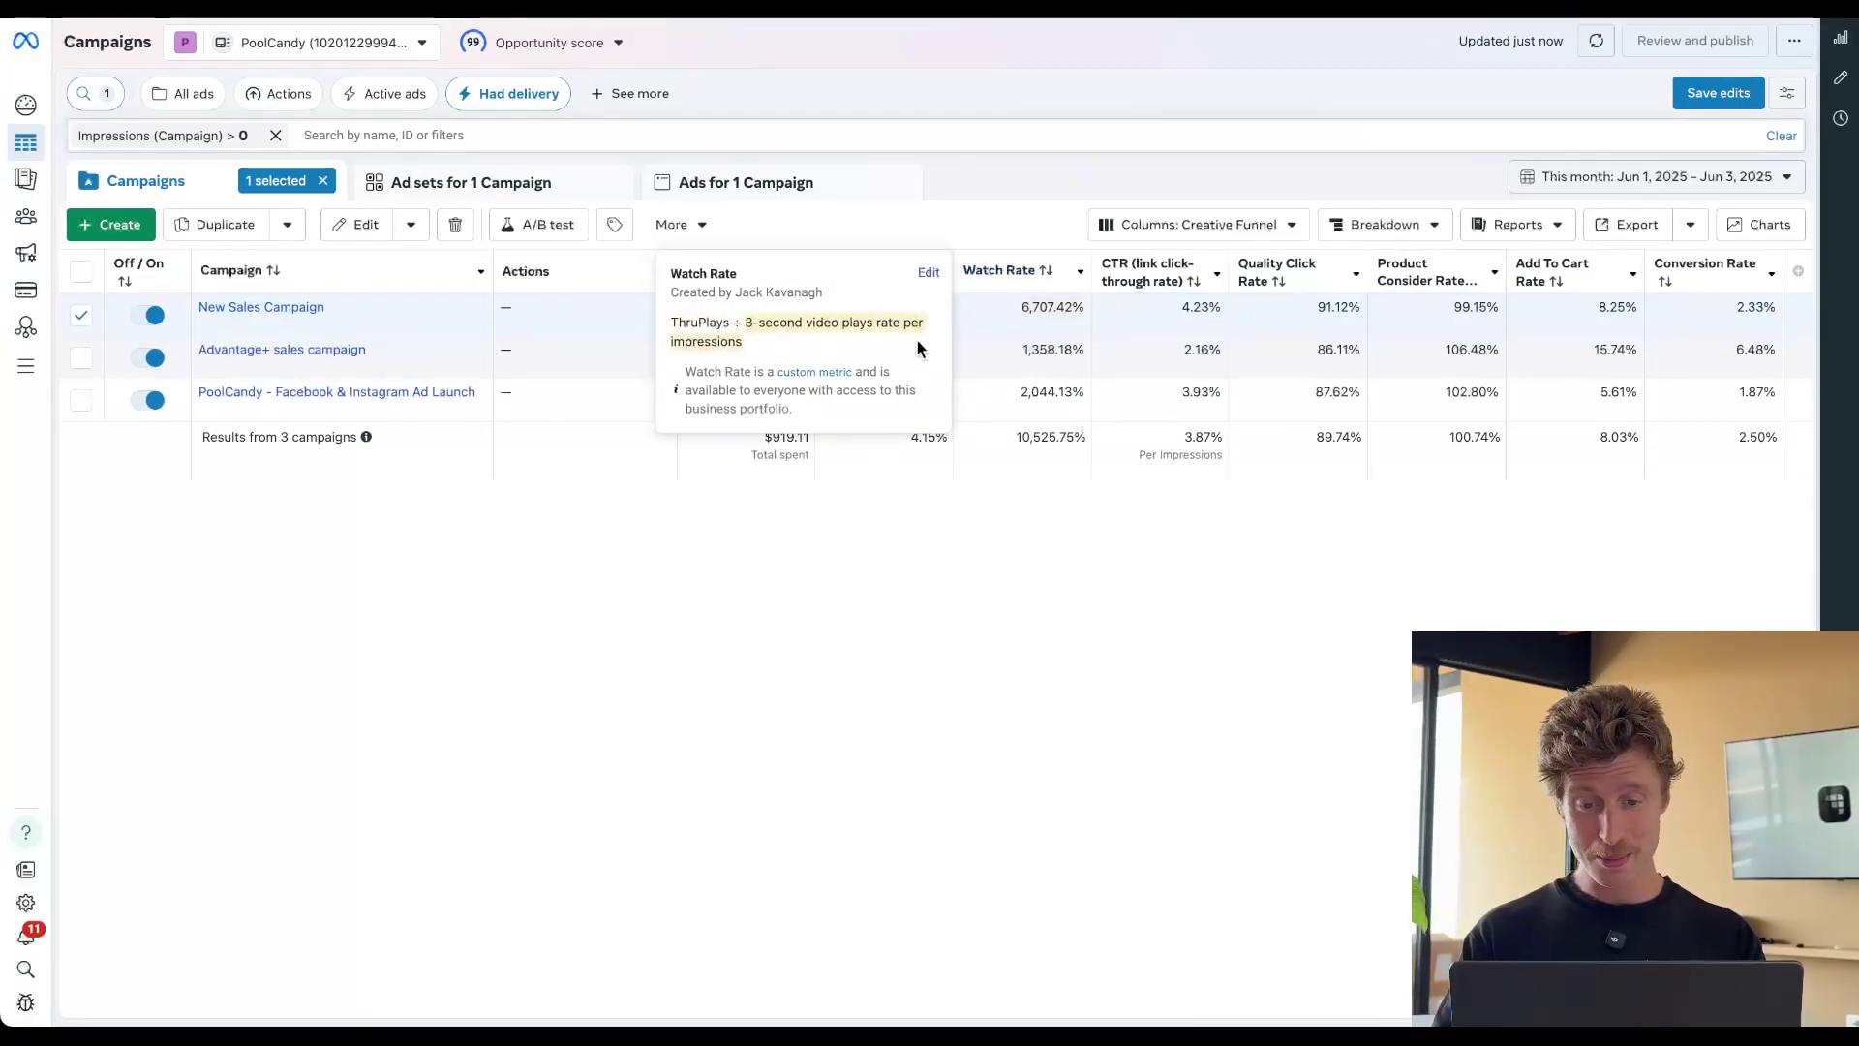
pyautogui.click(928, 275)
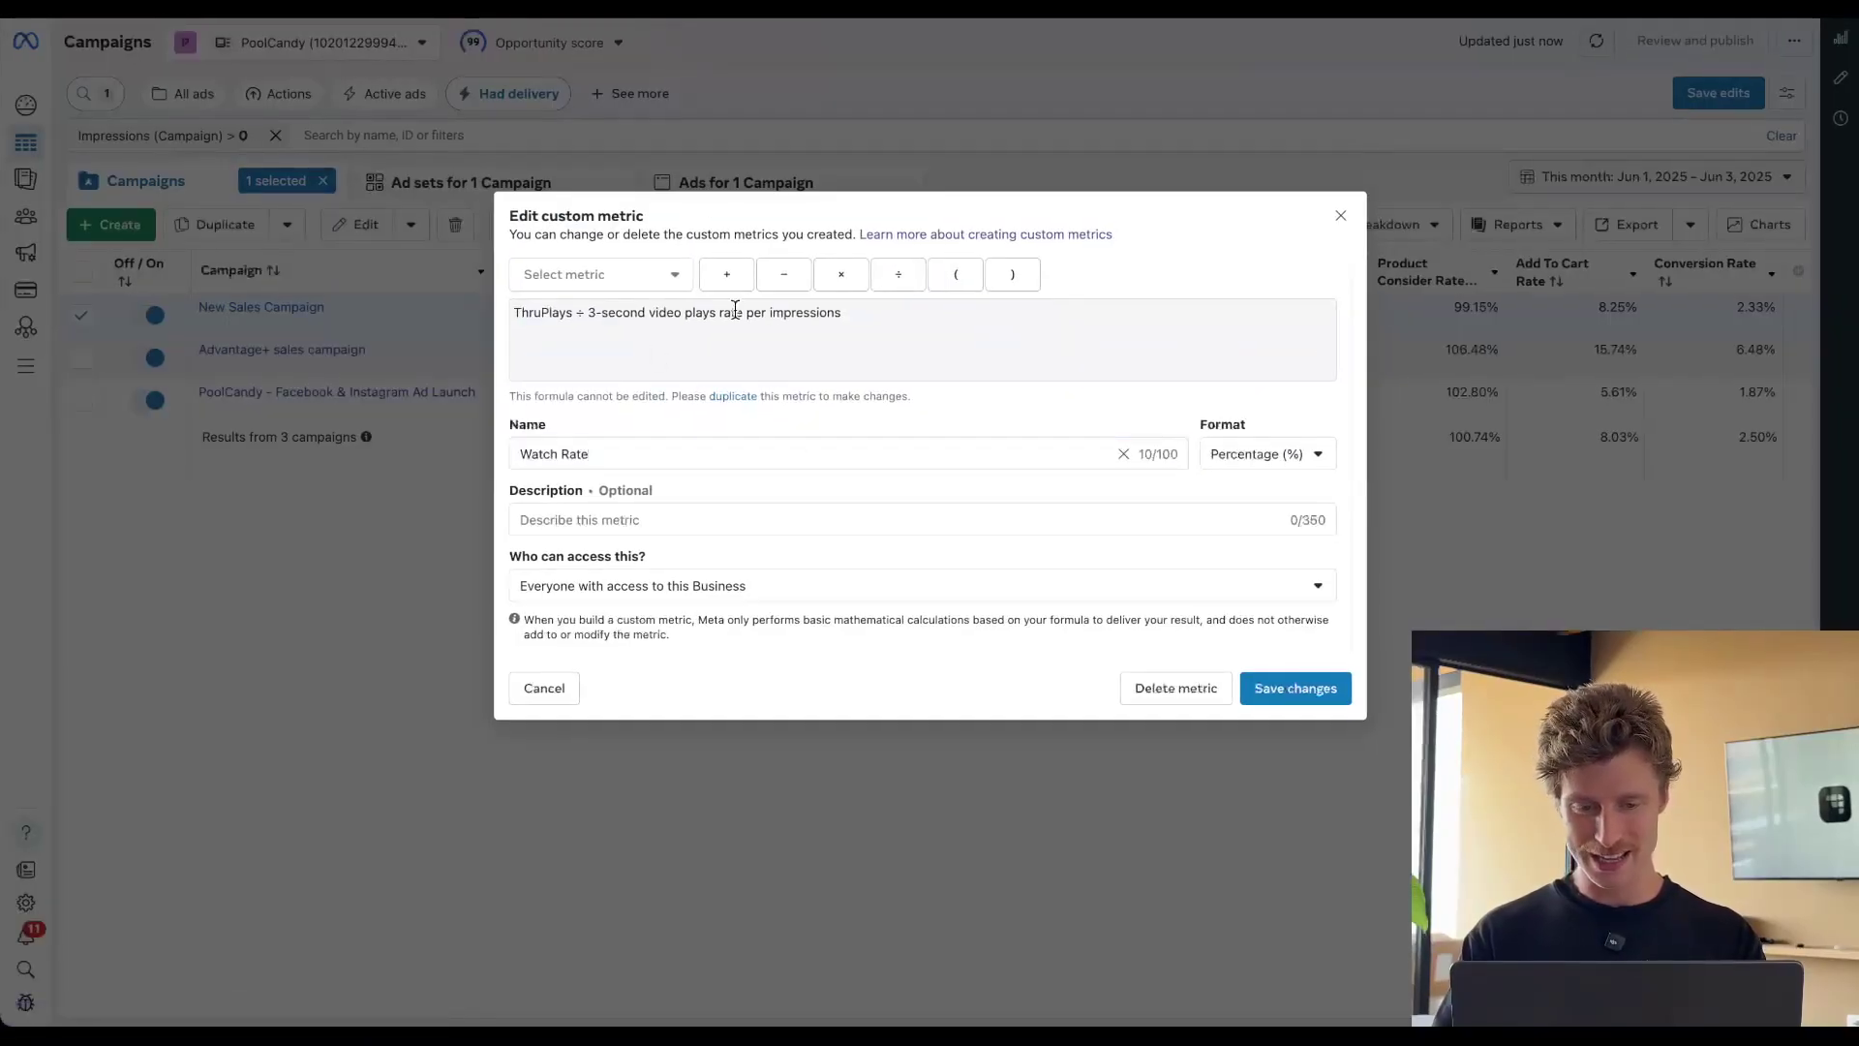
pyautogui.click(1177, 689)
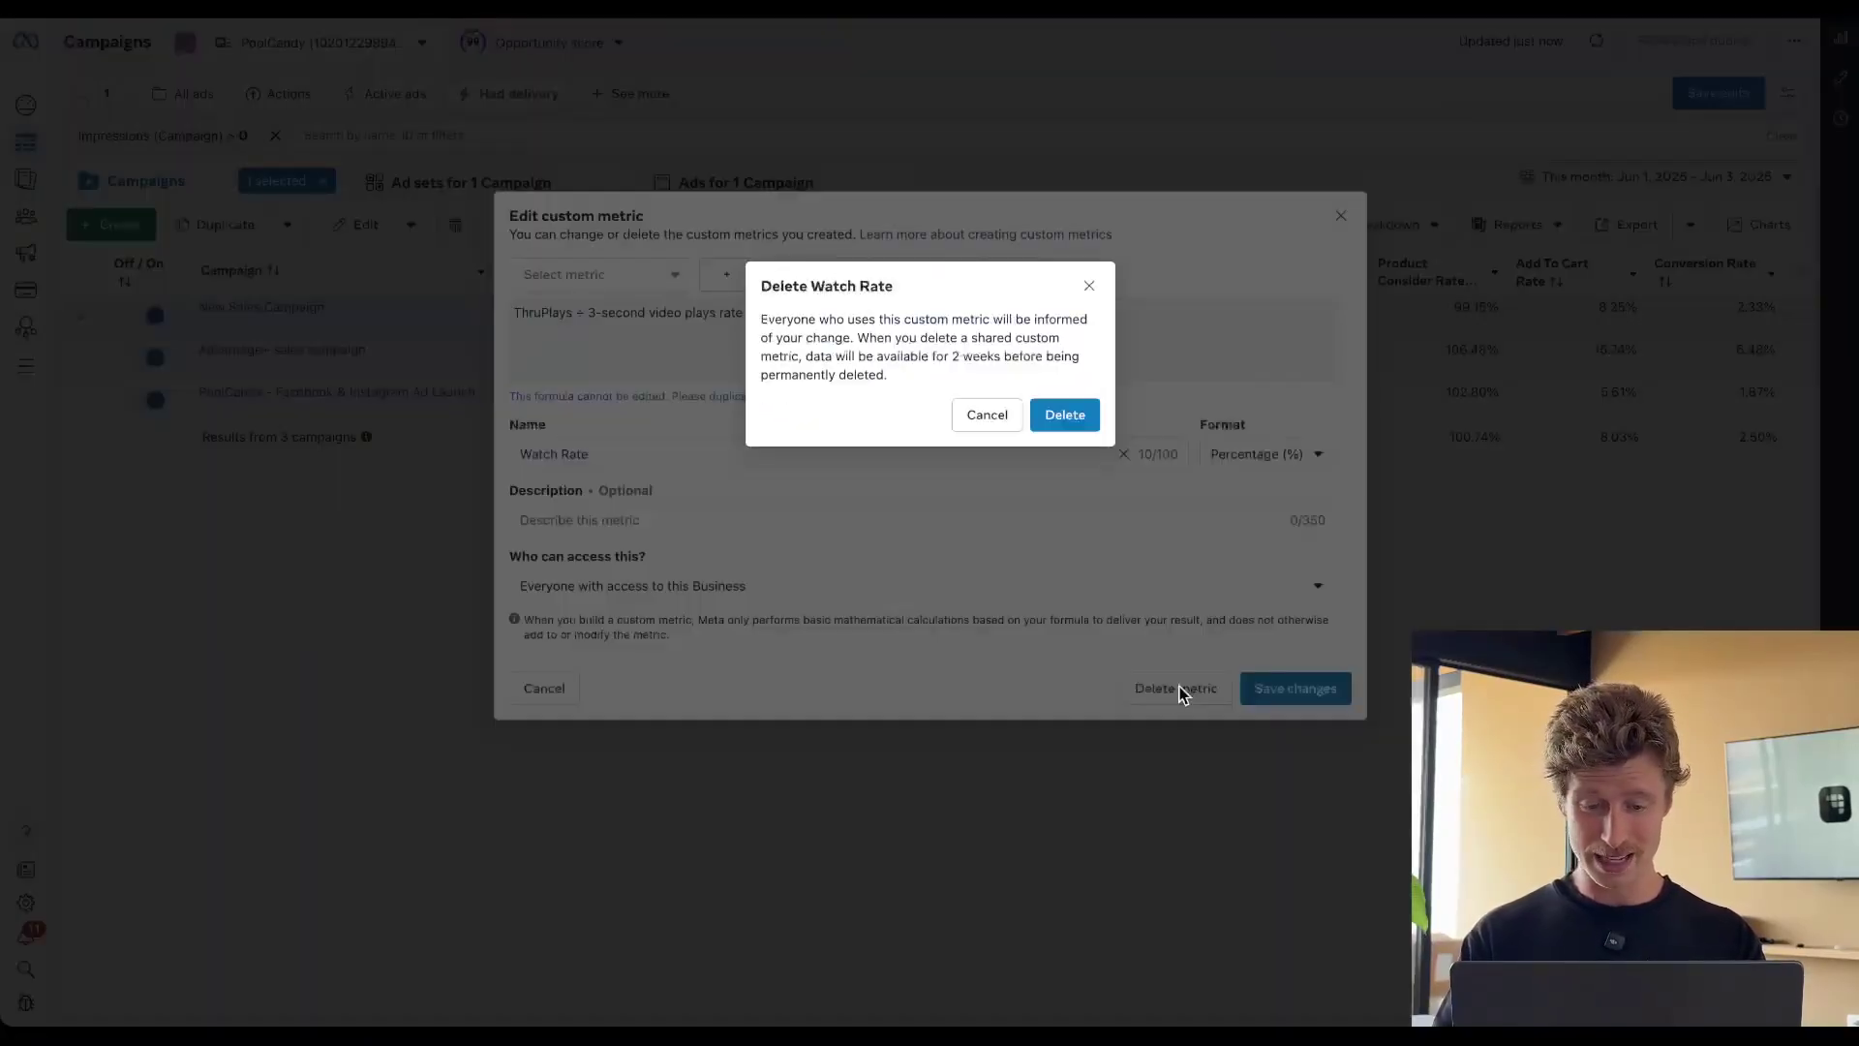
pyautogui.click(1064, 414)
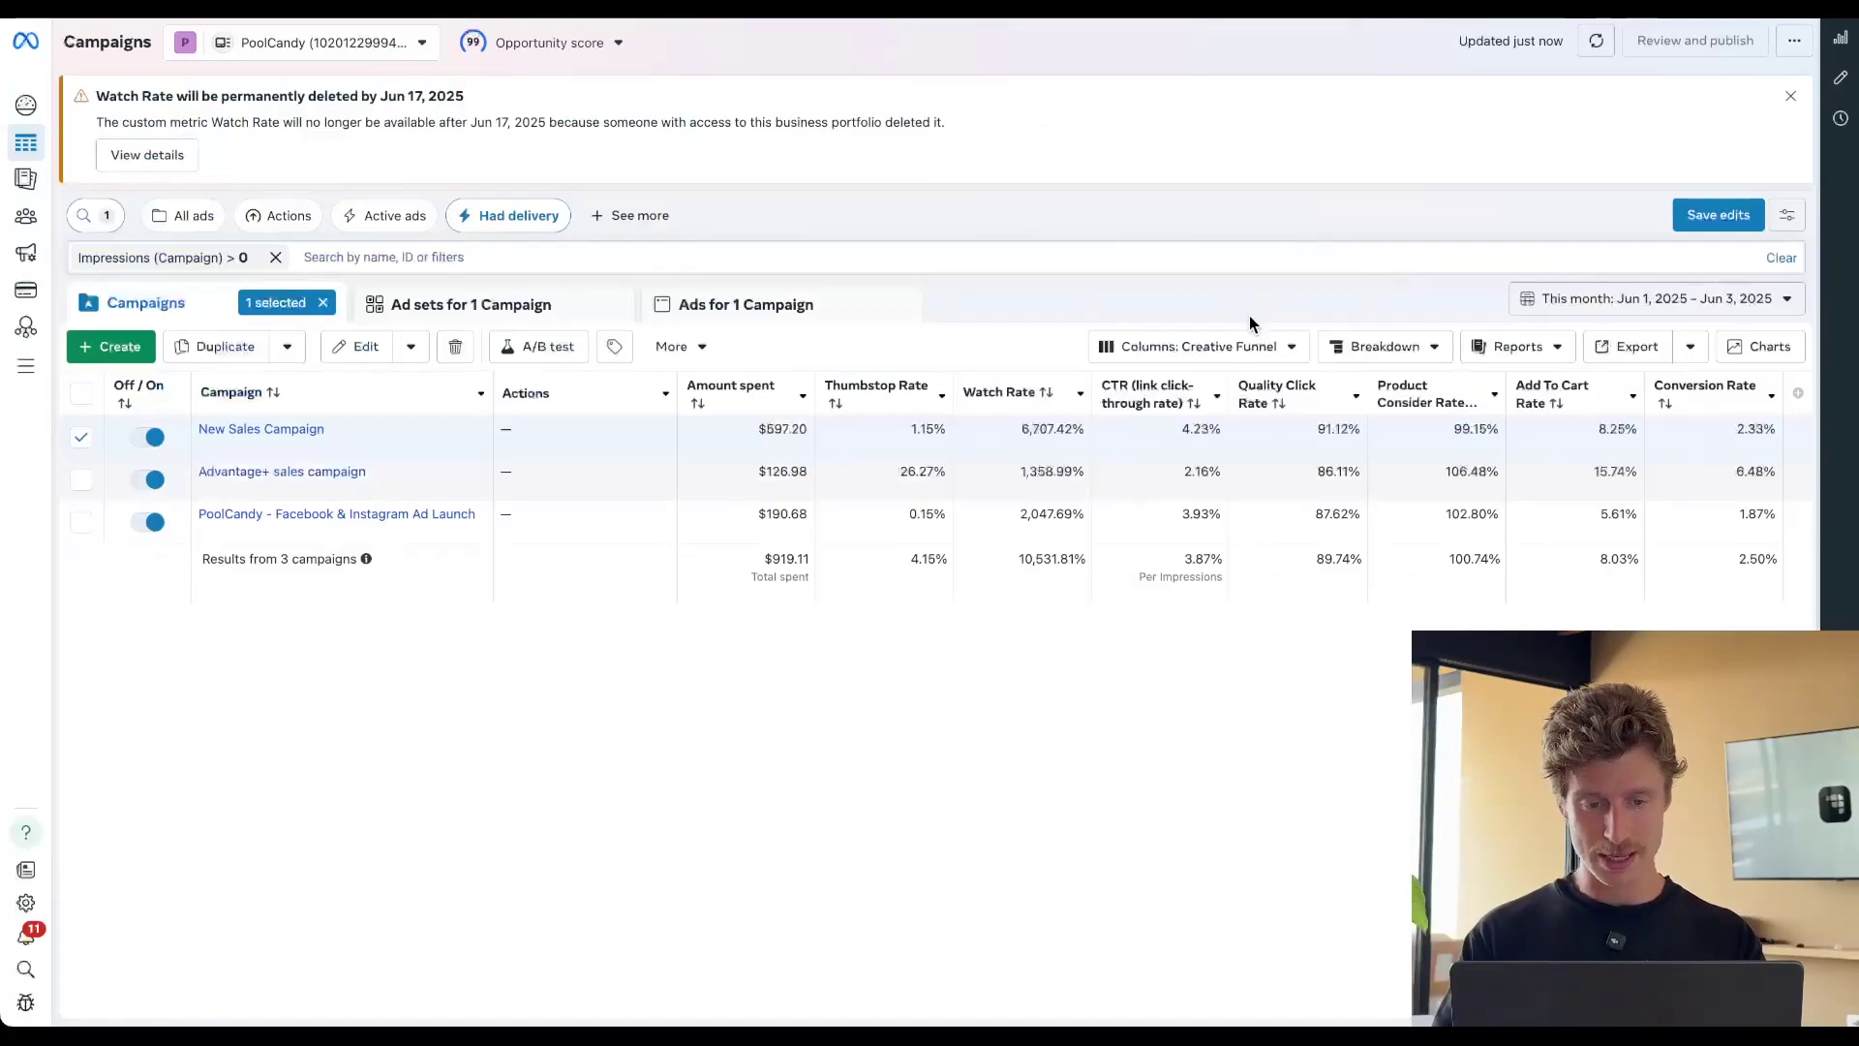
pyautogui.click(1235, 347)
# In the Creative Funnel column settings, remove the old Watch Rate column
pyautogui.click(1145, 801)
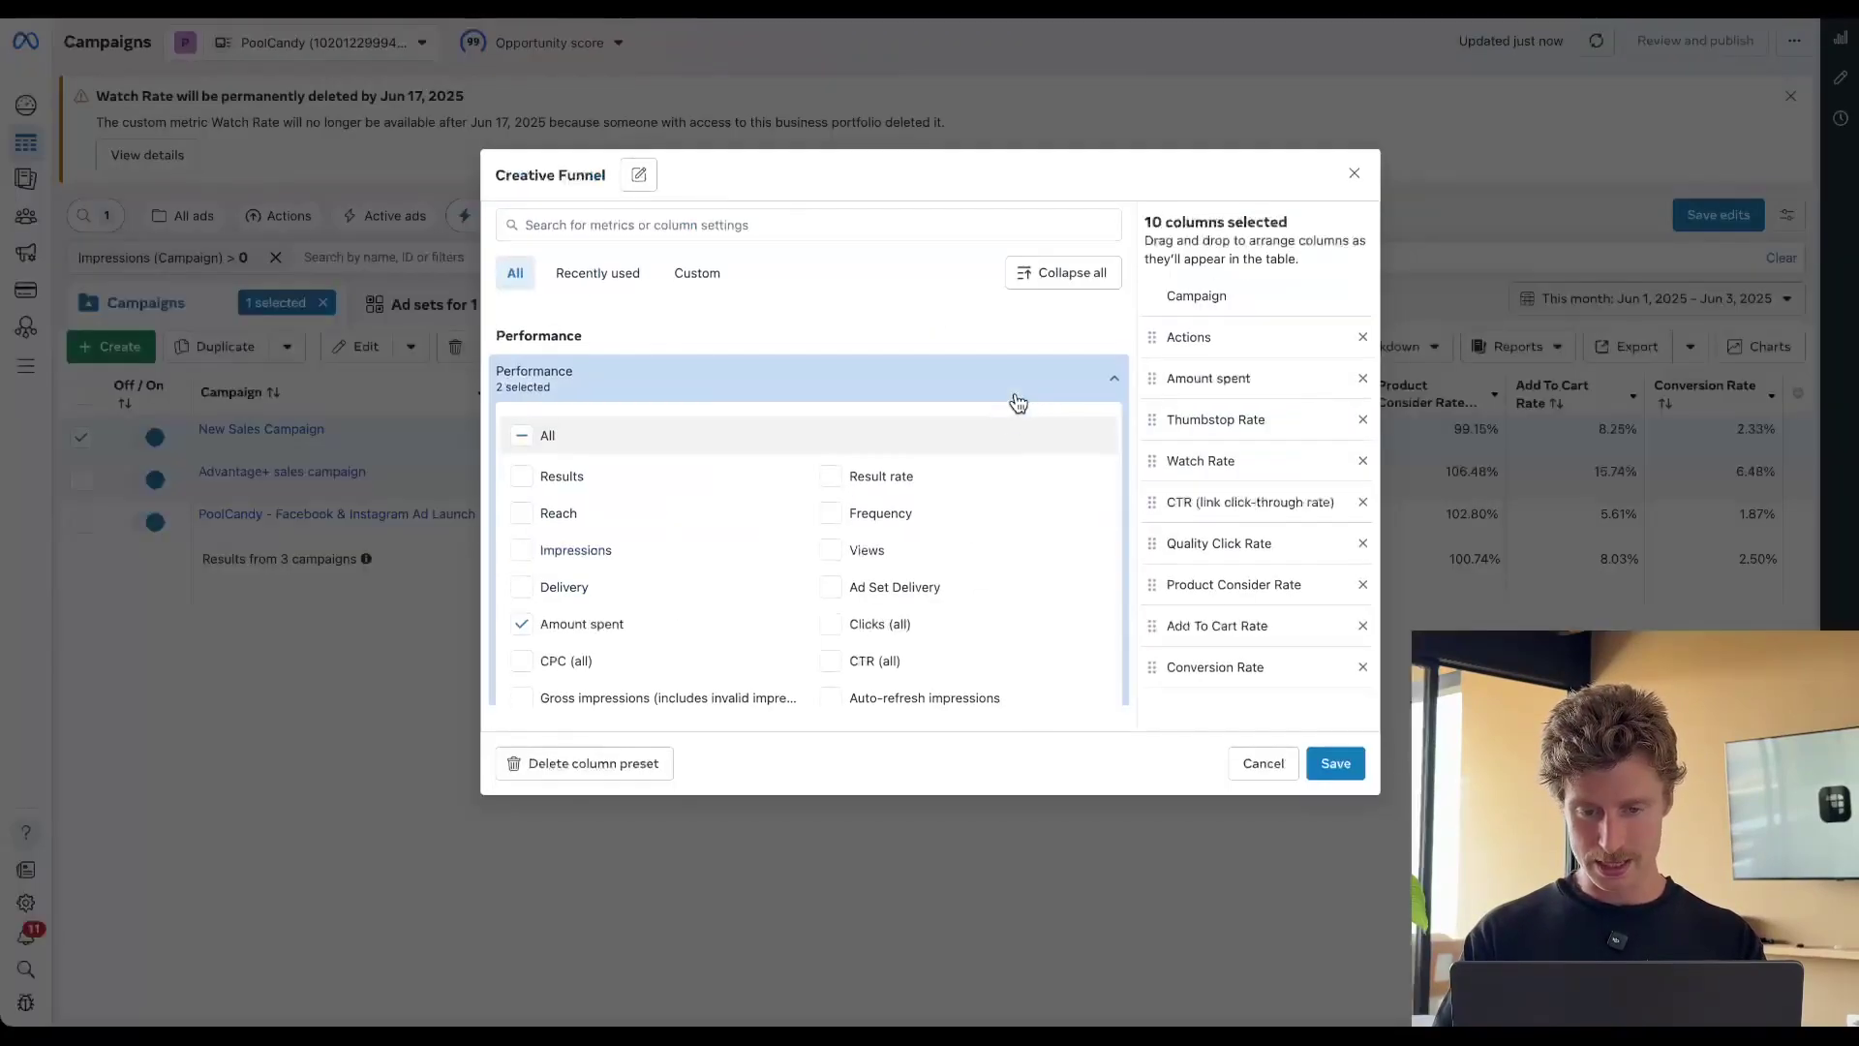
pyautogui.scroll(-2, 950, 539)
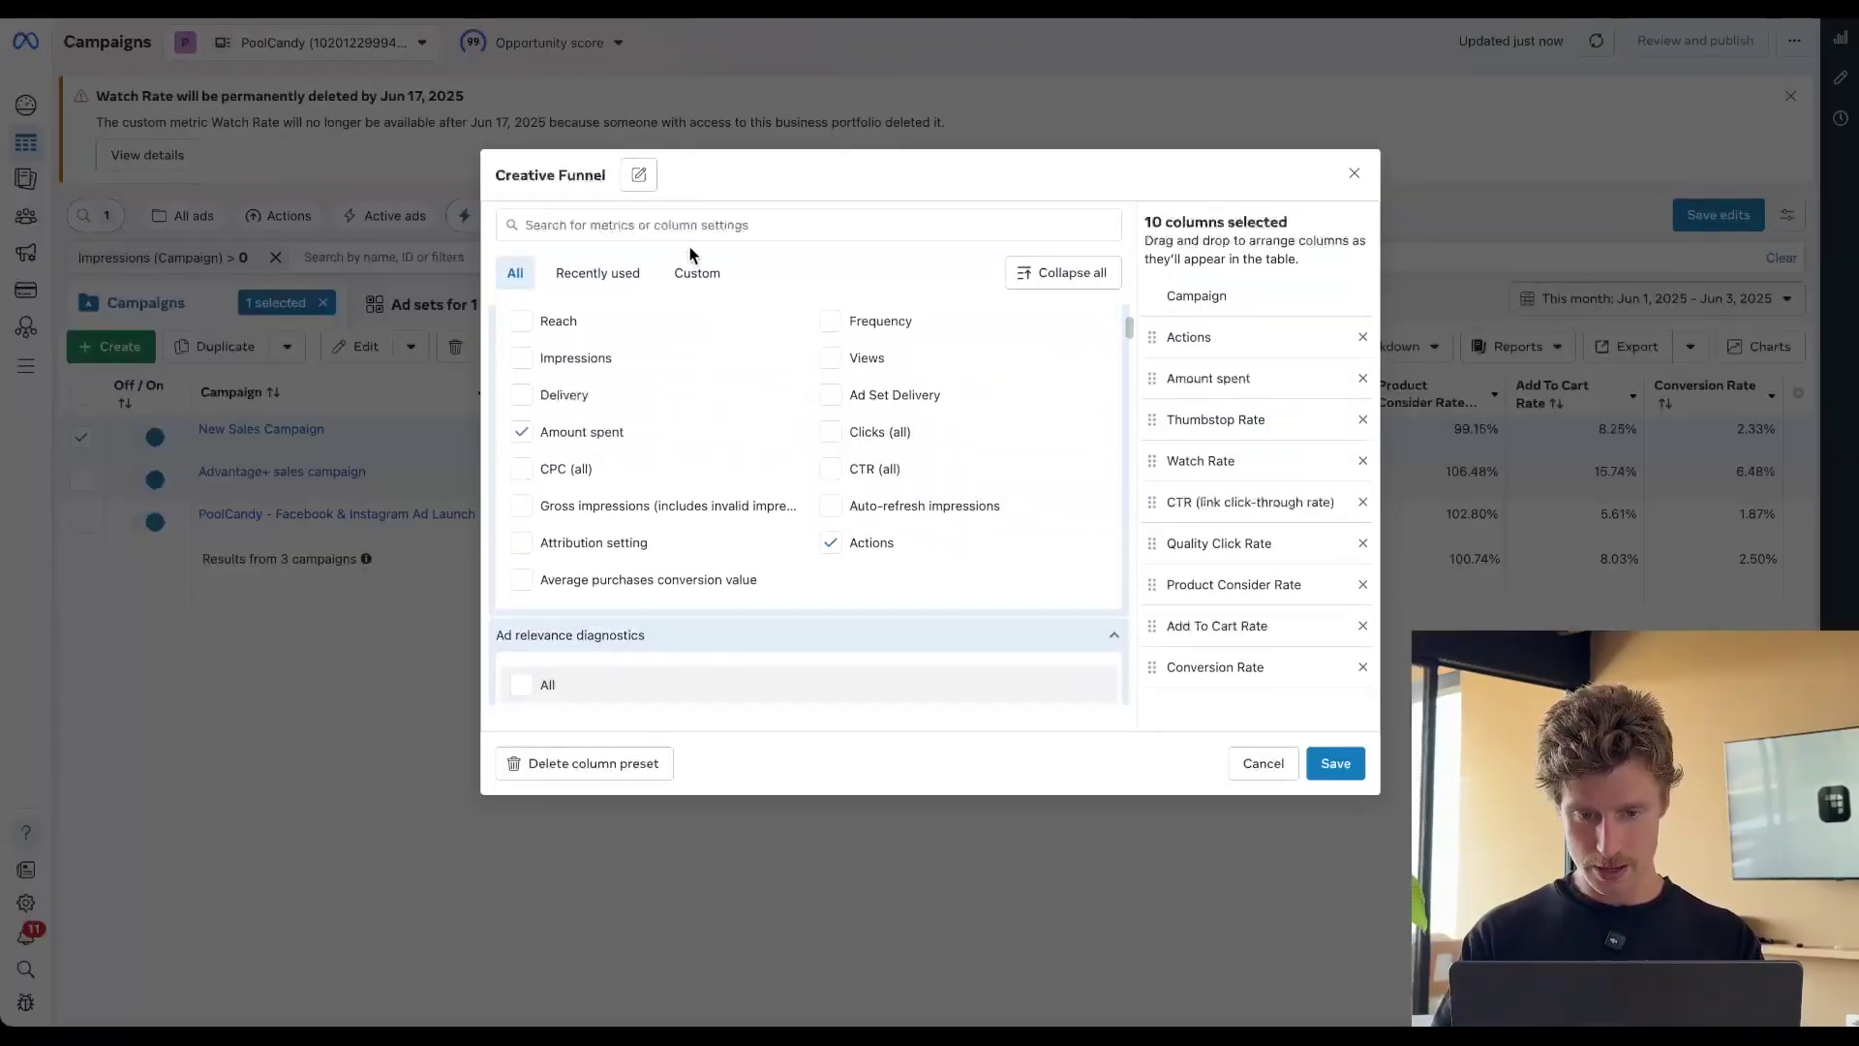
pyautogui.click(694, 272)
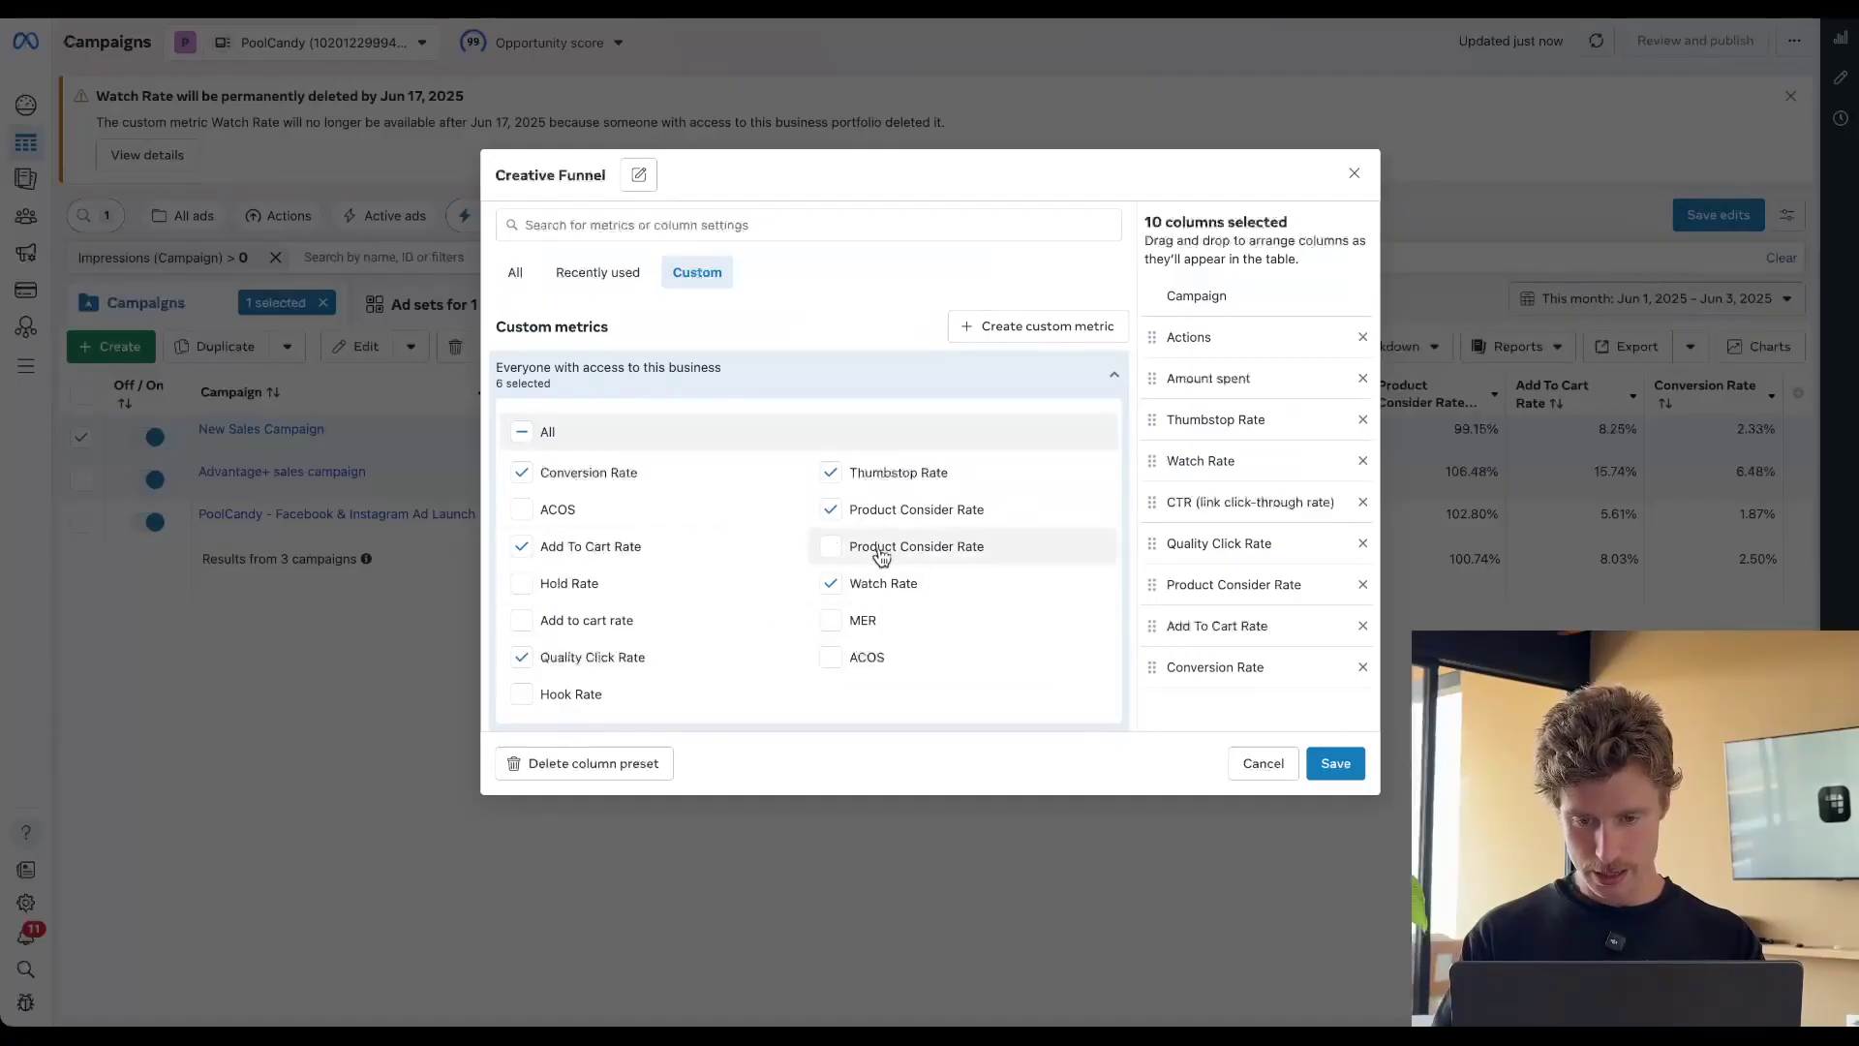
pyautogui.click(1364, 463)
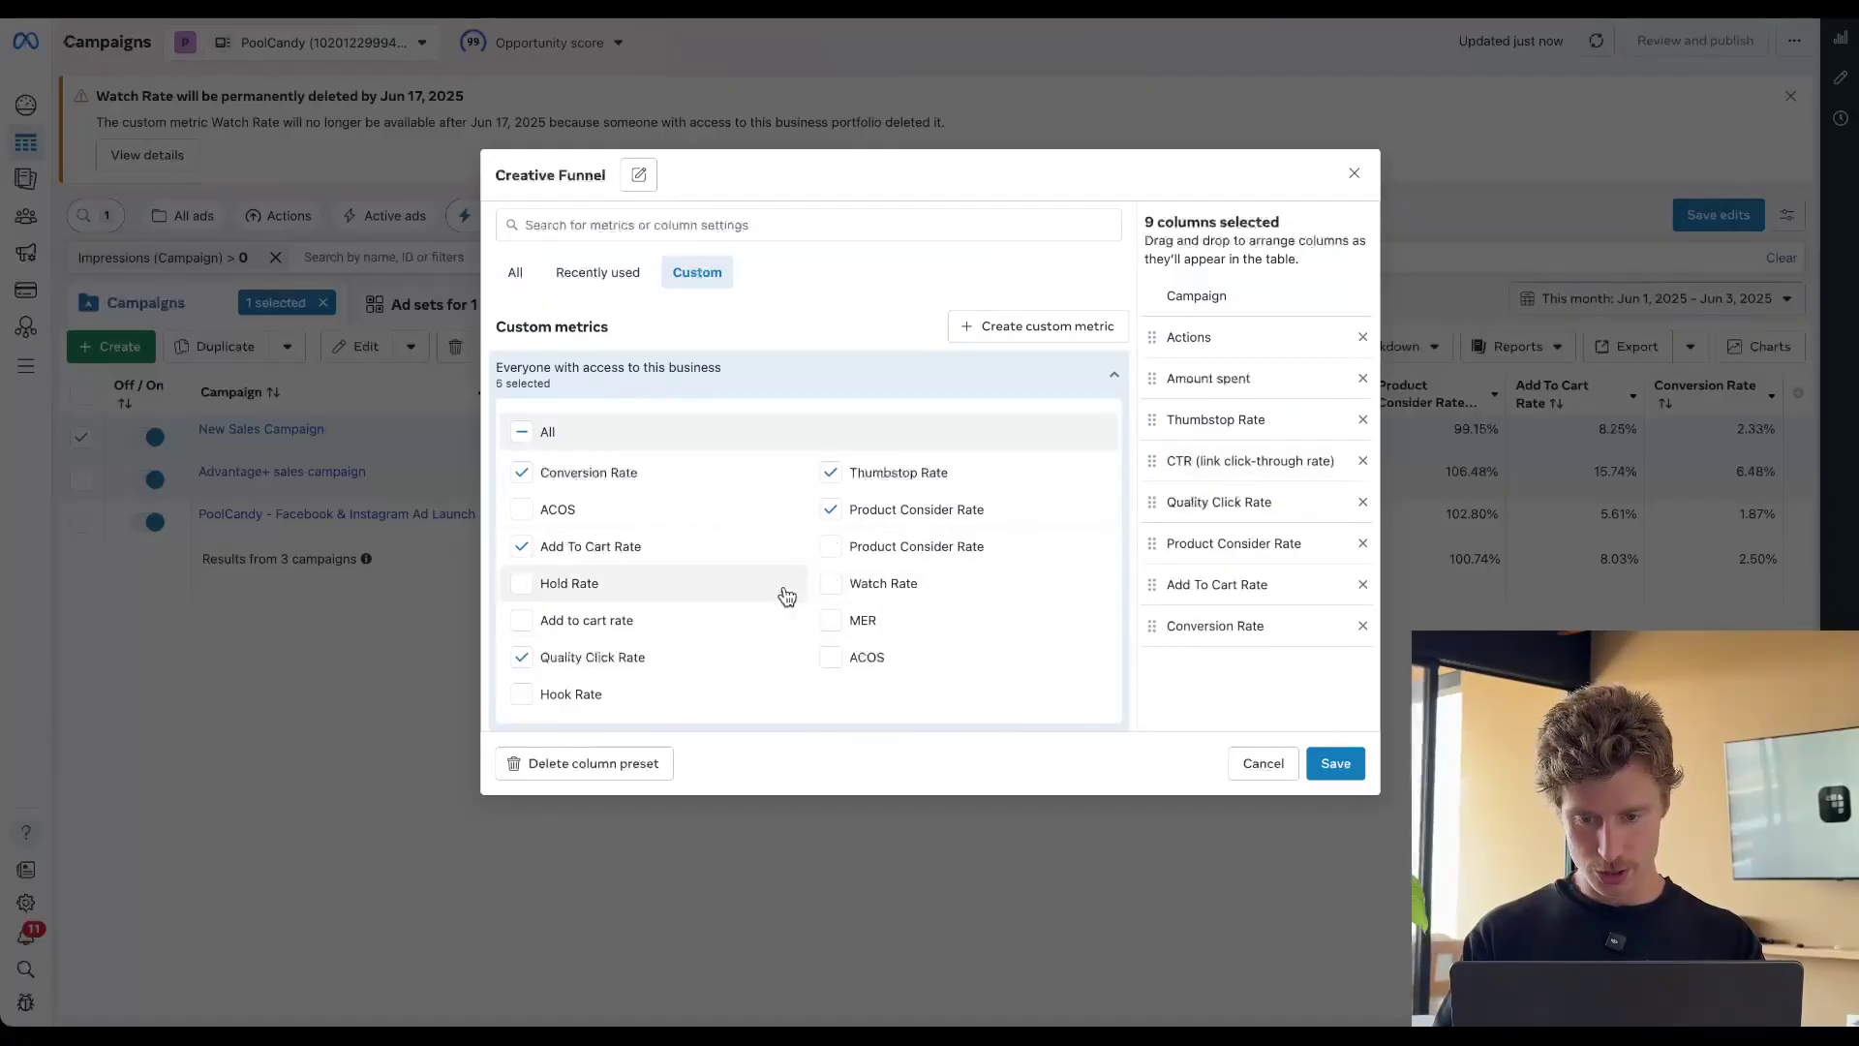
# Start a custom metric named Watch Rate with formula ThruPlays / 3-second video plays
pyautogui.click(1035, 326)
pyautogui.click(671, 292)
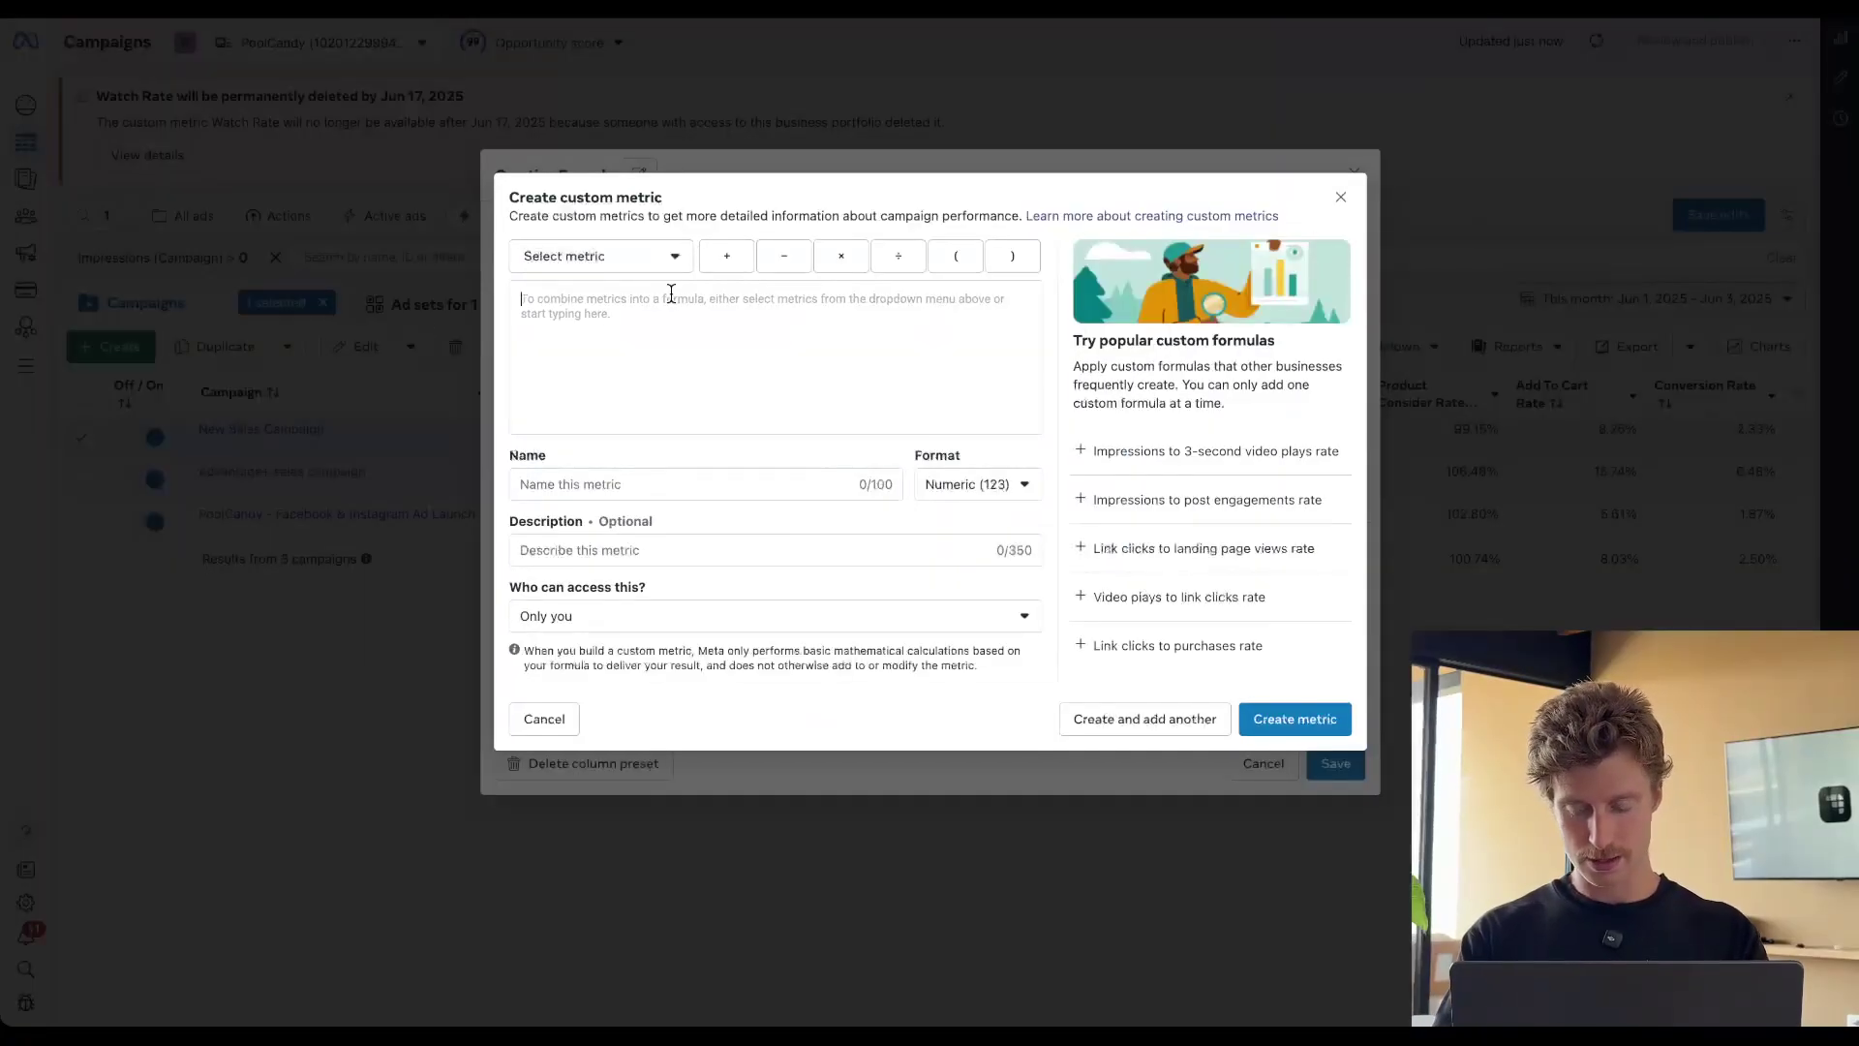
pyautogui.write('thru')
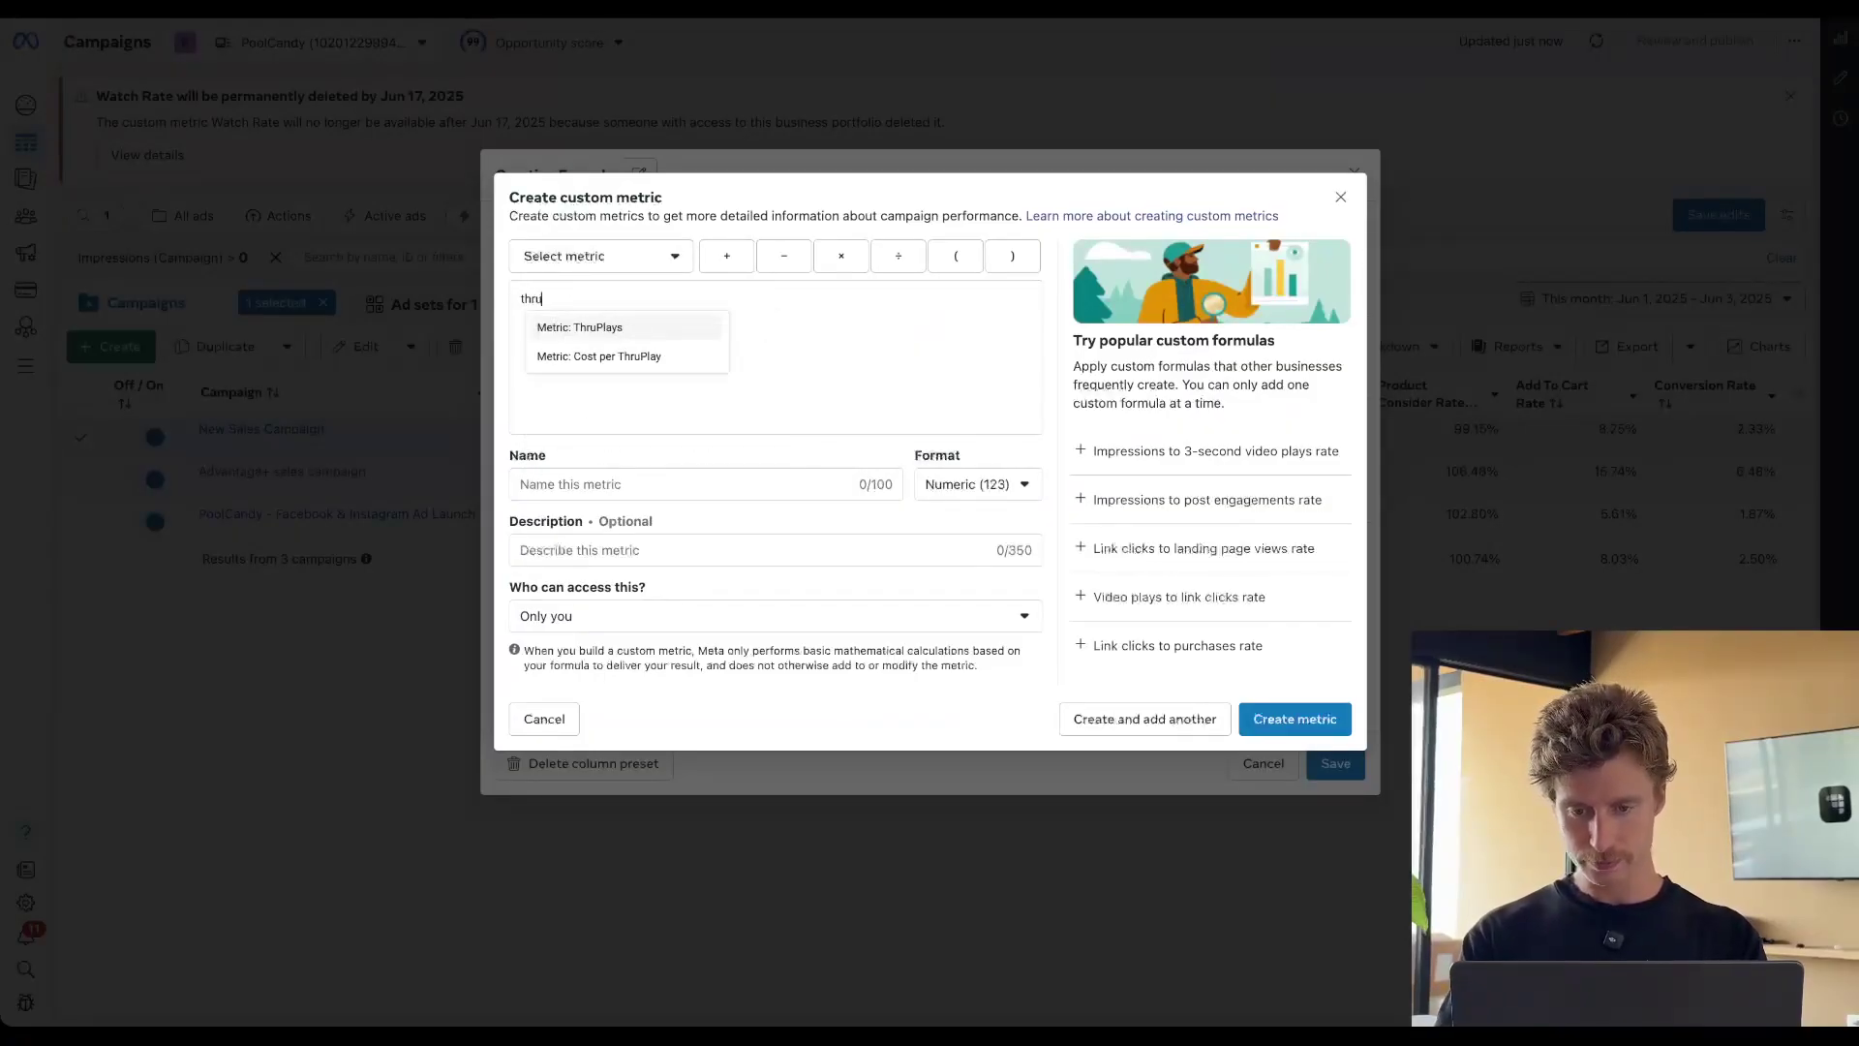
pyautogui.press('Return')
pyautogui.write('/3 se')
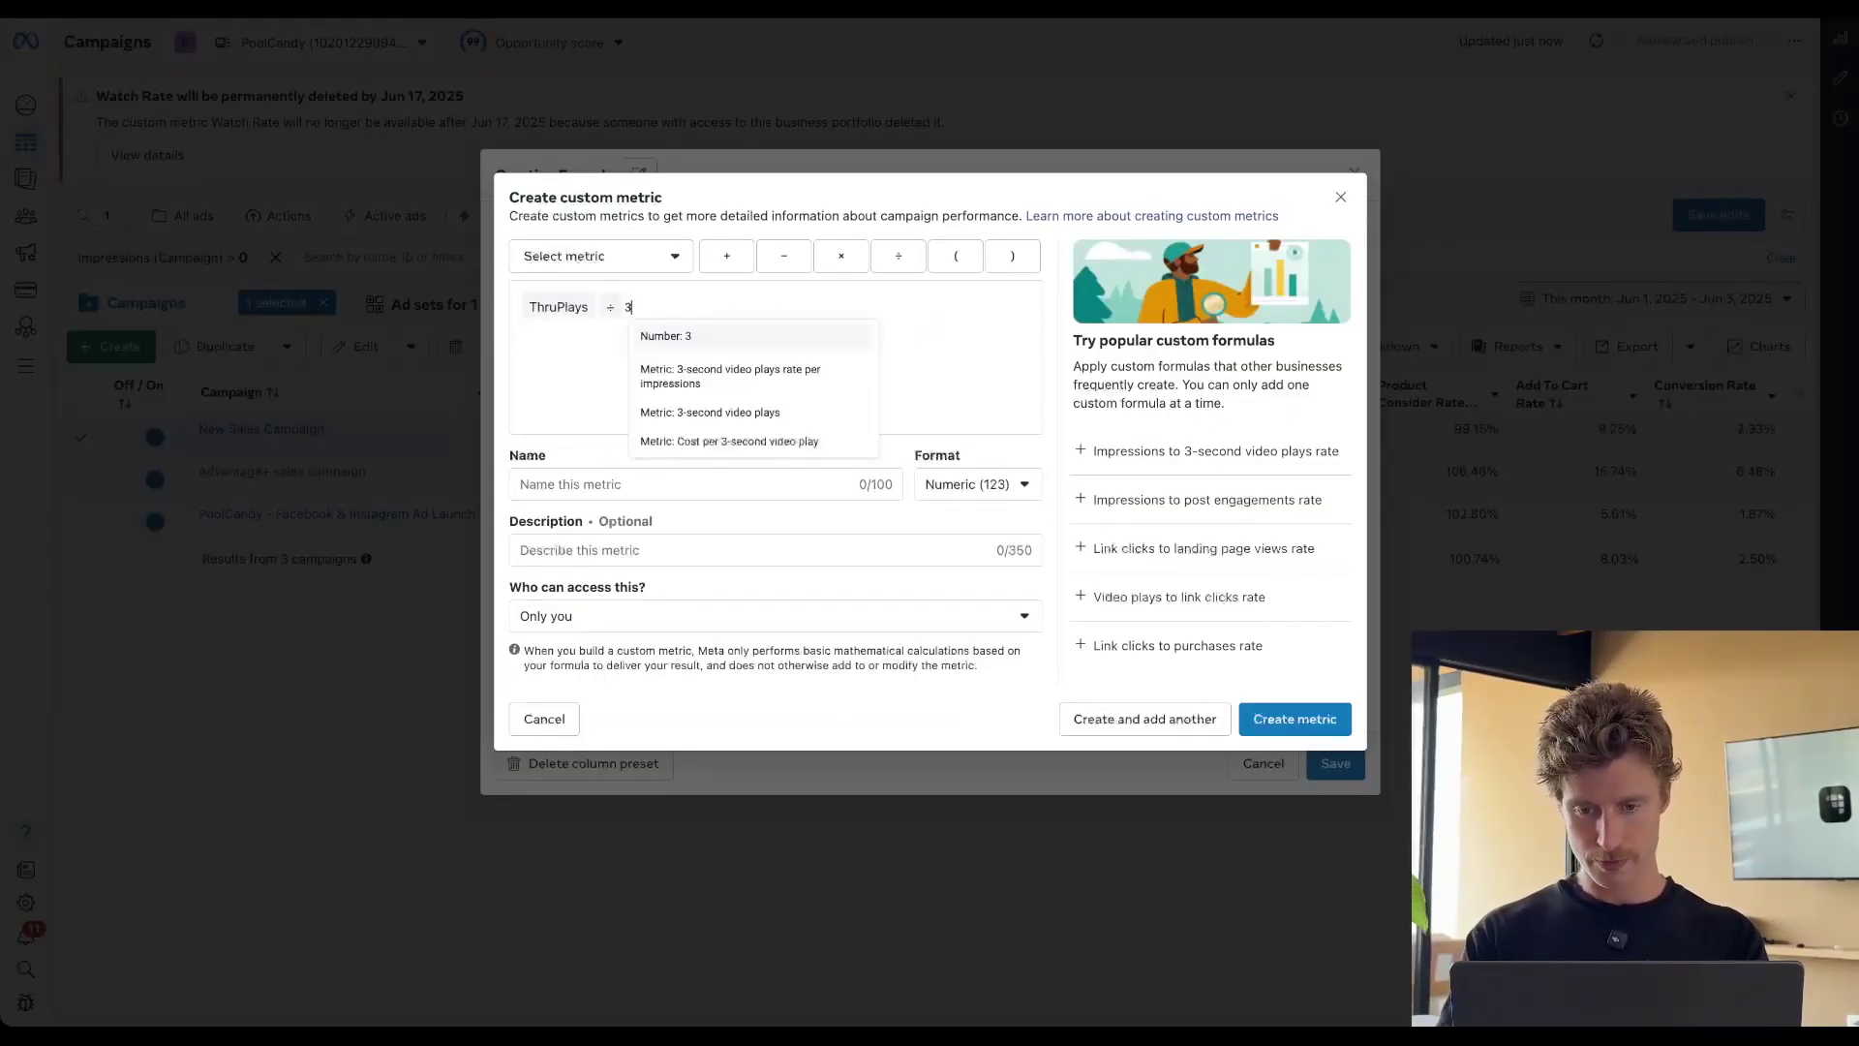
pyautogui.press('Down')
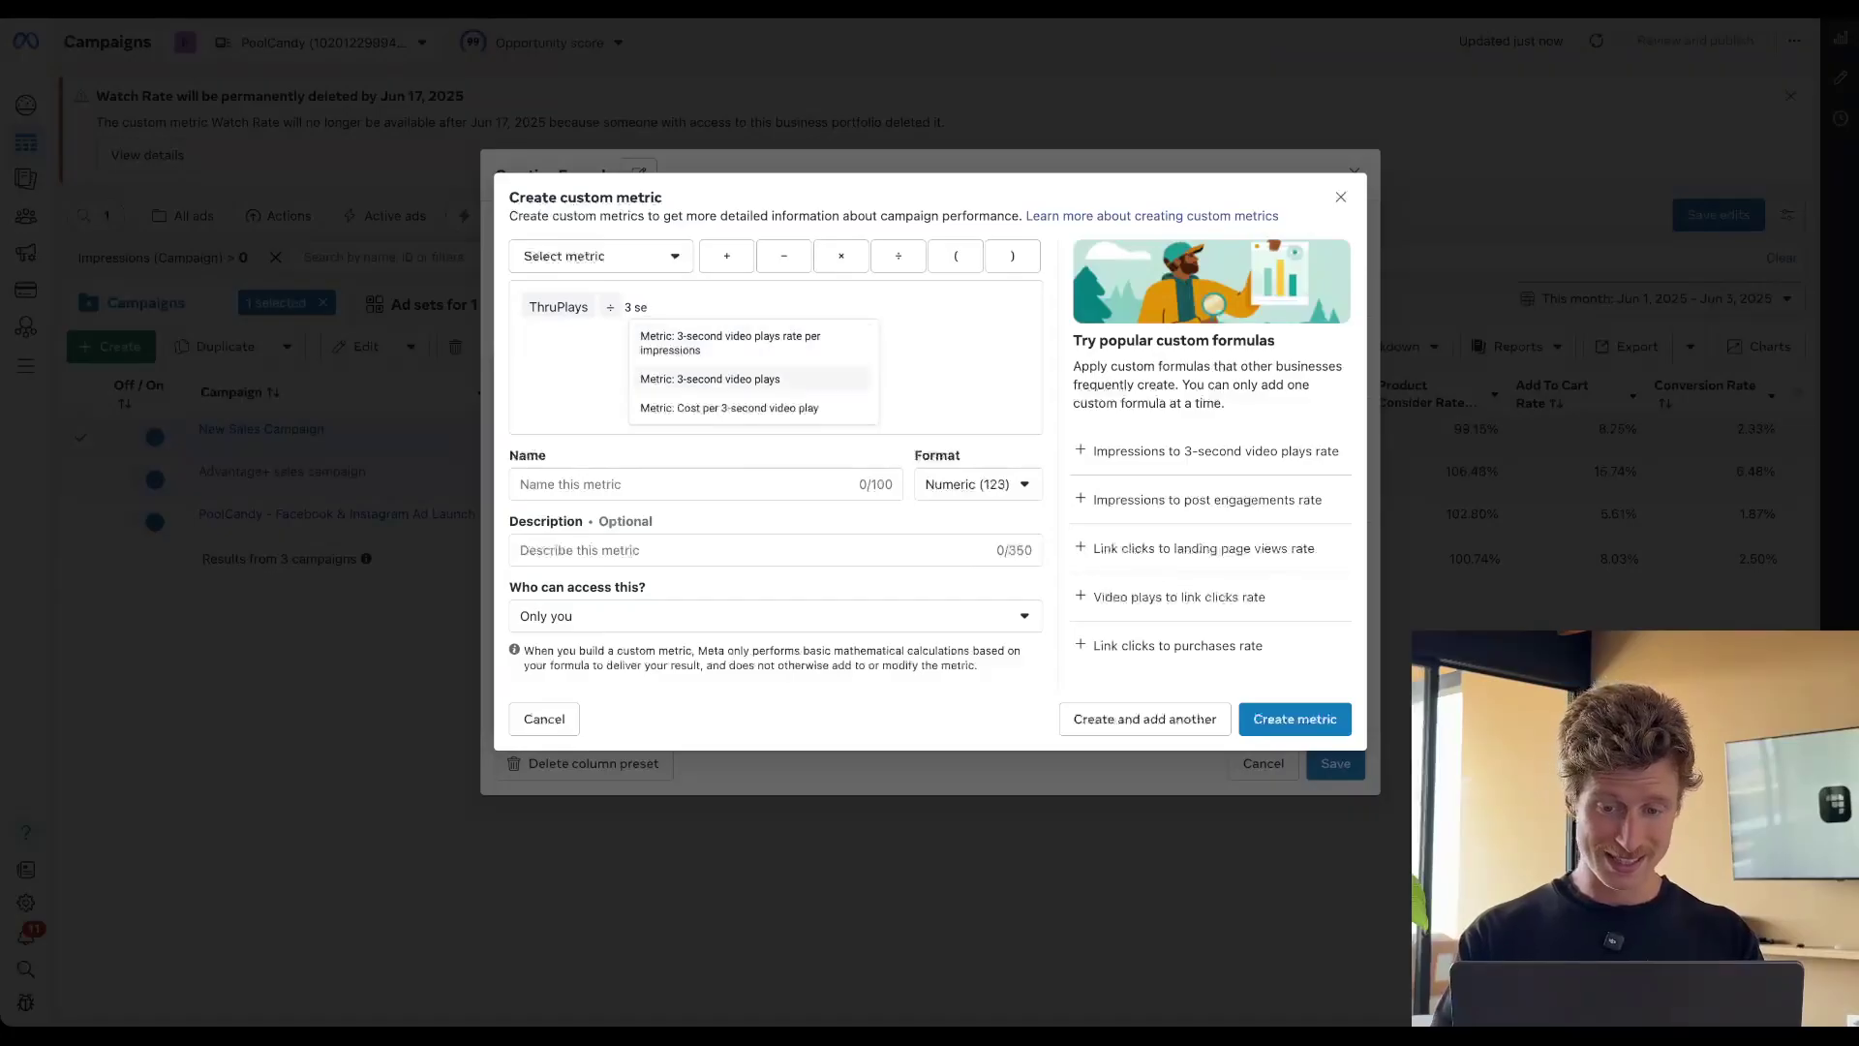
pyautogui.press('Return')
pyautogui.click(601, 481)
pyautogui.write('Watch R')
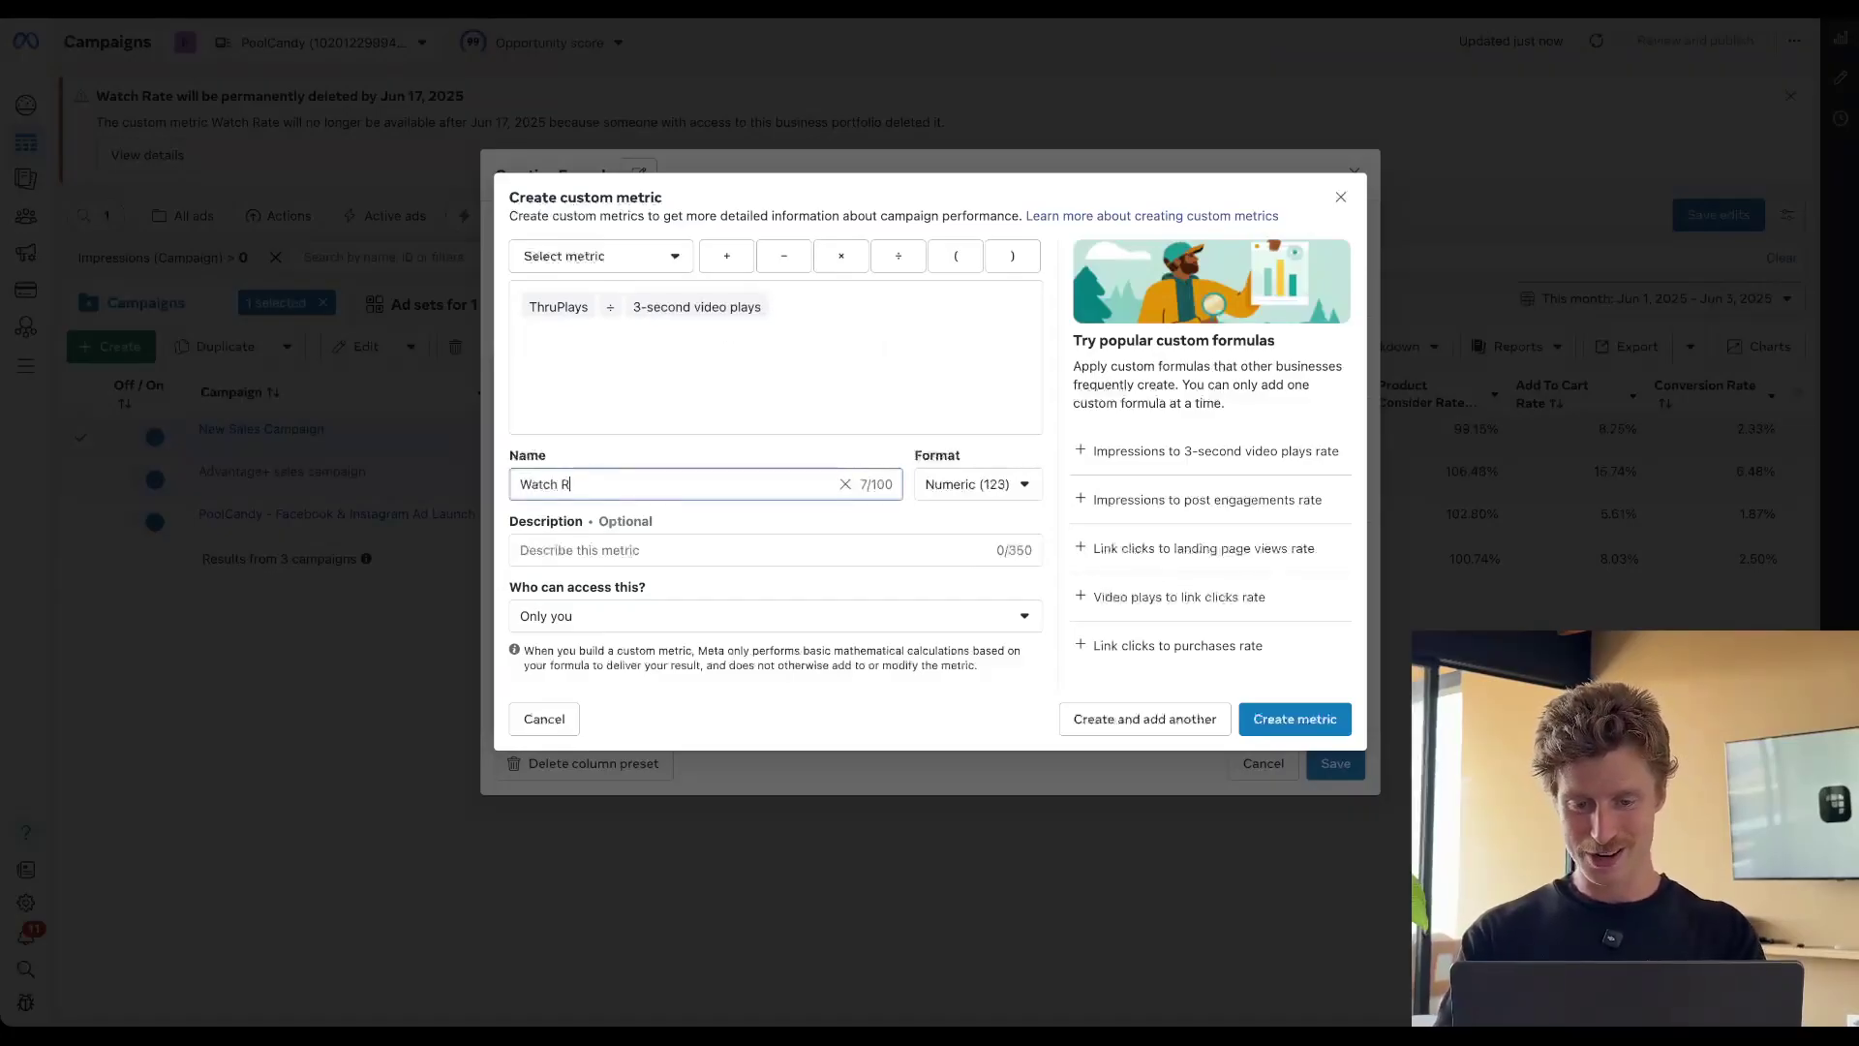
pyautogui.write('ate')
# Make it a business-shared percentage, create it, and place its column after Thumbstop Rate
pyautogui.click(978, 484)
pyautogui.click(996, 556)
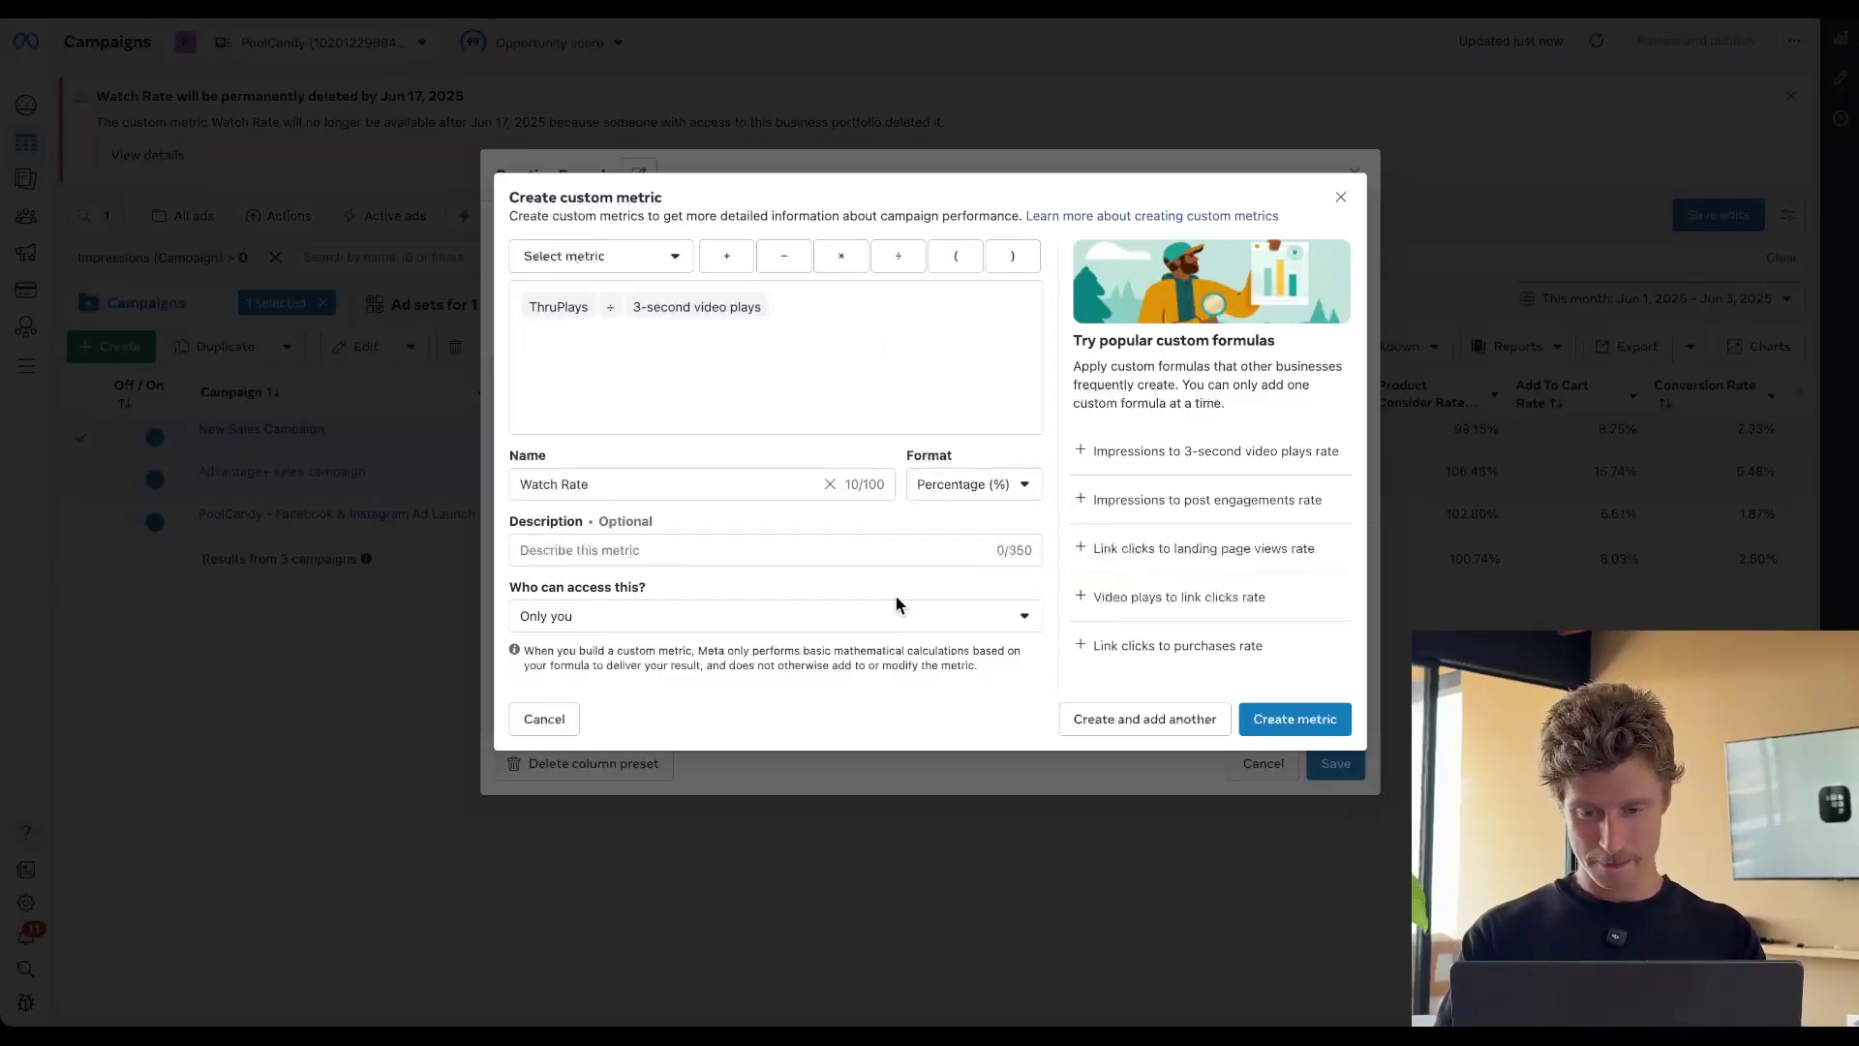
pyautogui.click(817, 616)
pyautogui.click(893, 720)
pyautogui.click(1278, 726)
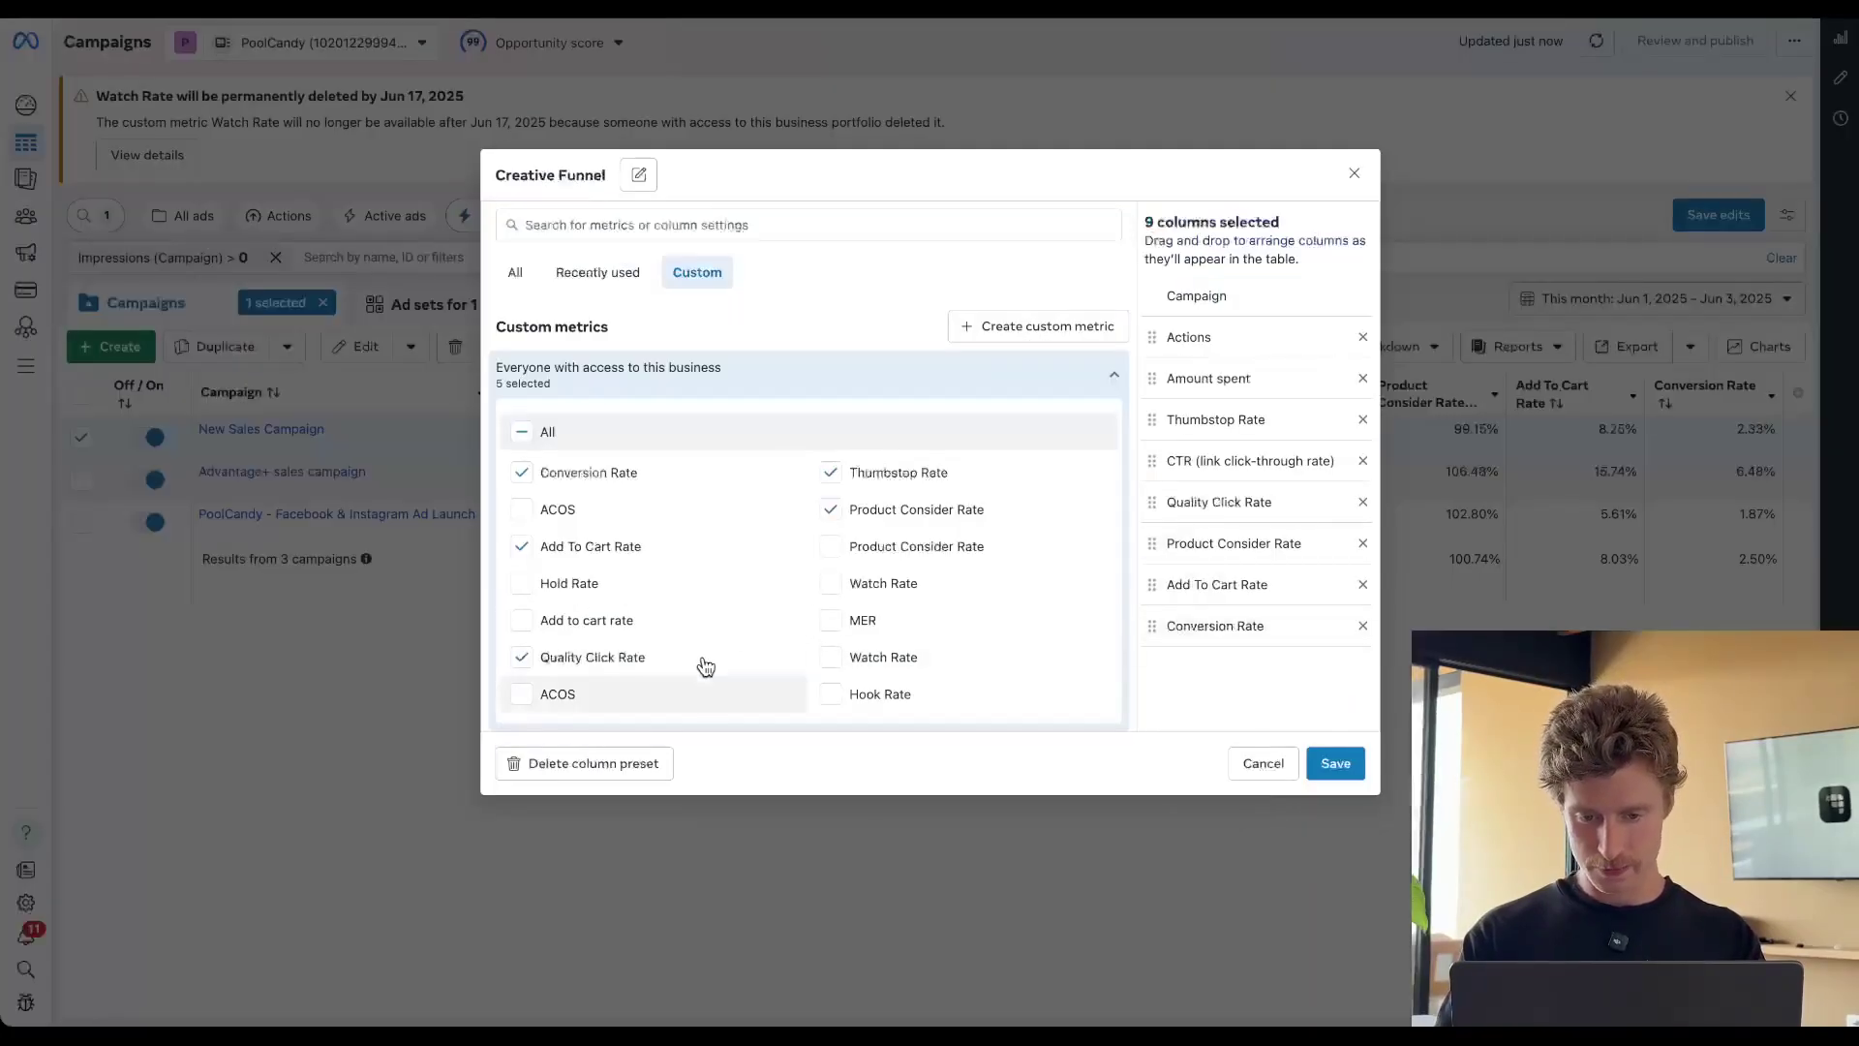
pyautogui.click(831, 660)
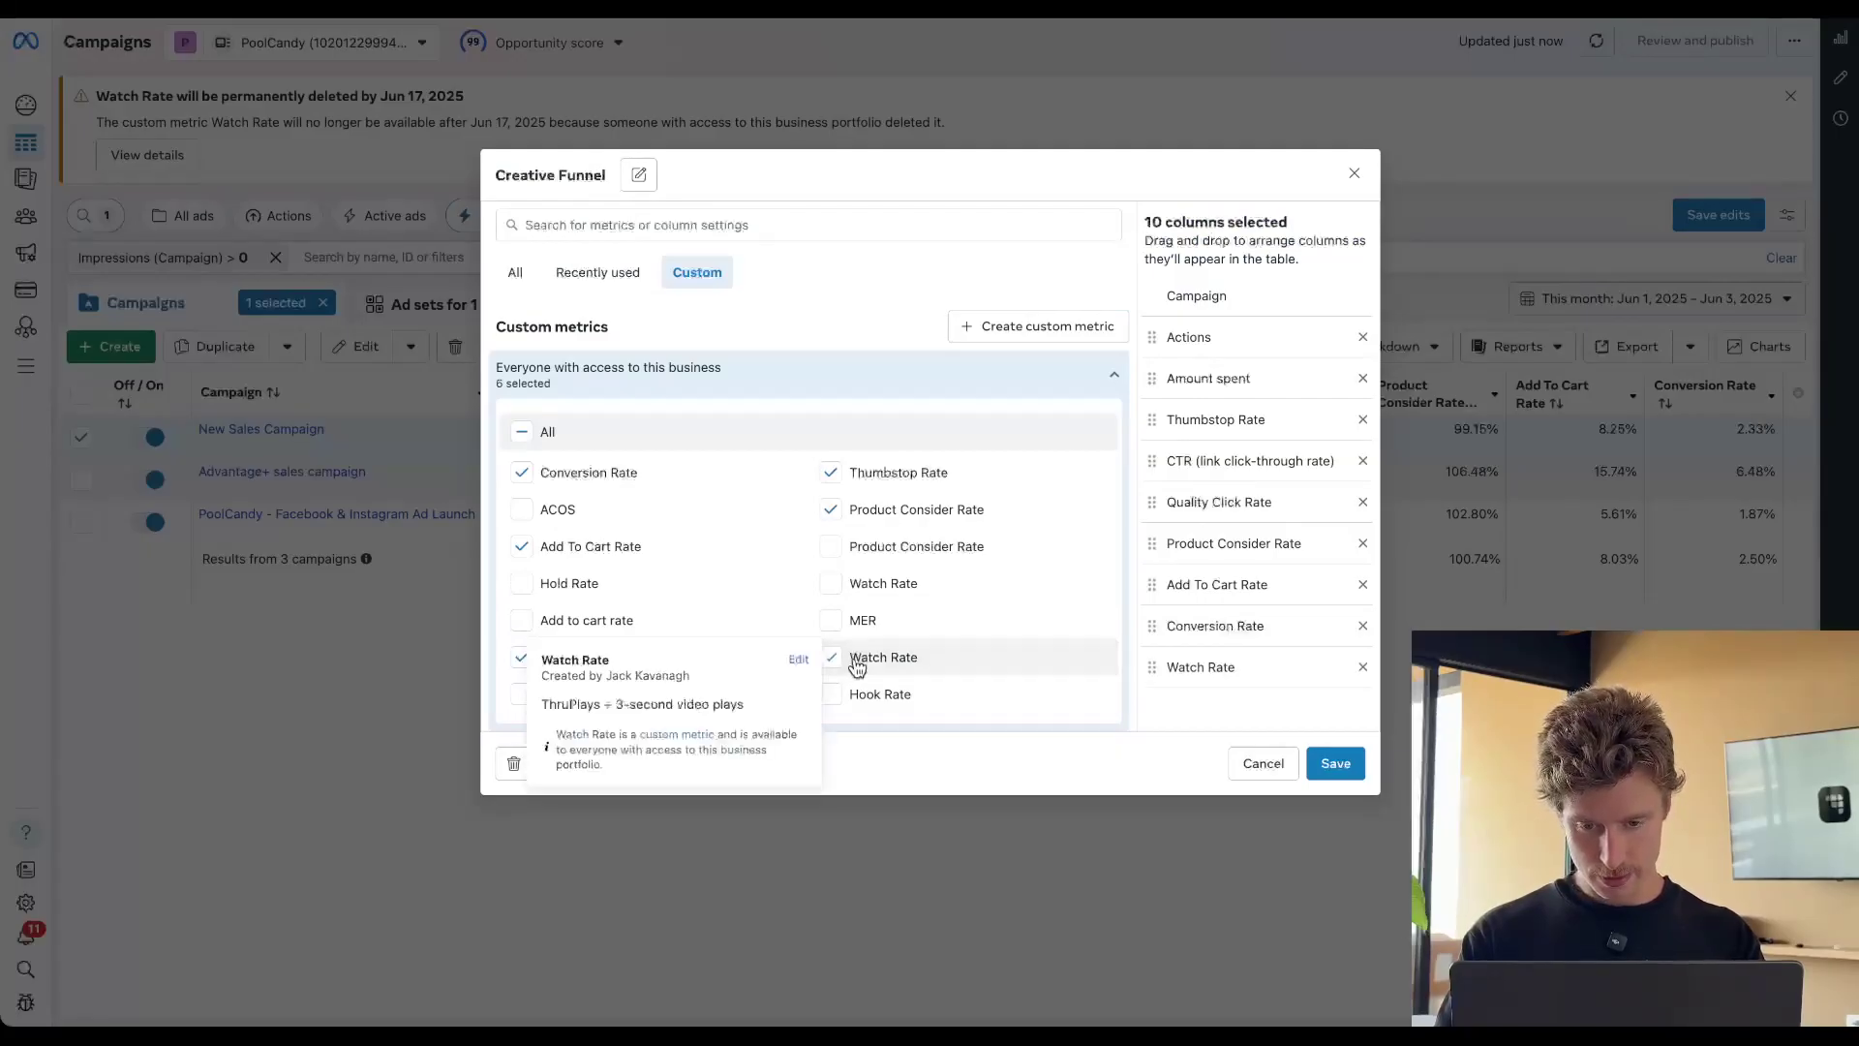
pyautogui.moveTo(1161, 678); pyautogui.dragTo(1155, 463)
# Save the updated Creative Funnel preset and drill into the New Sales Ad Set's ads
pyautogui.click(1335, 765)
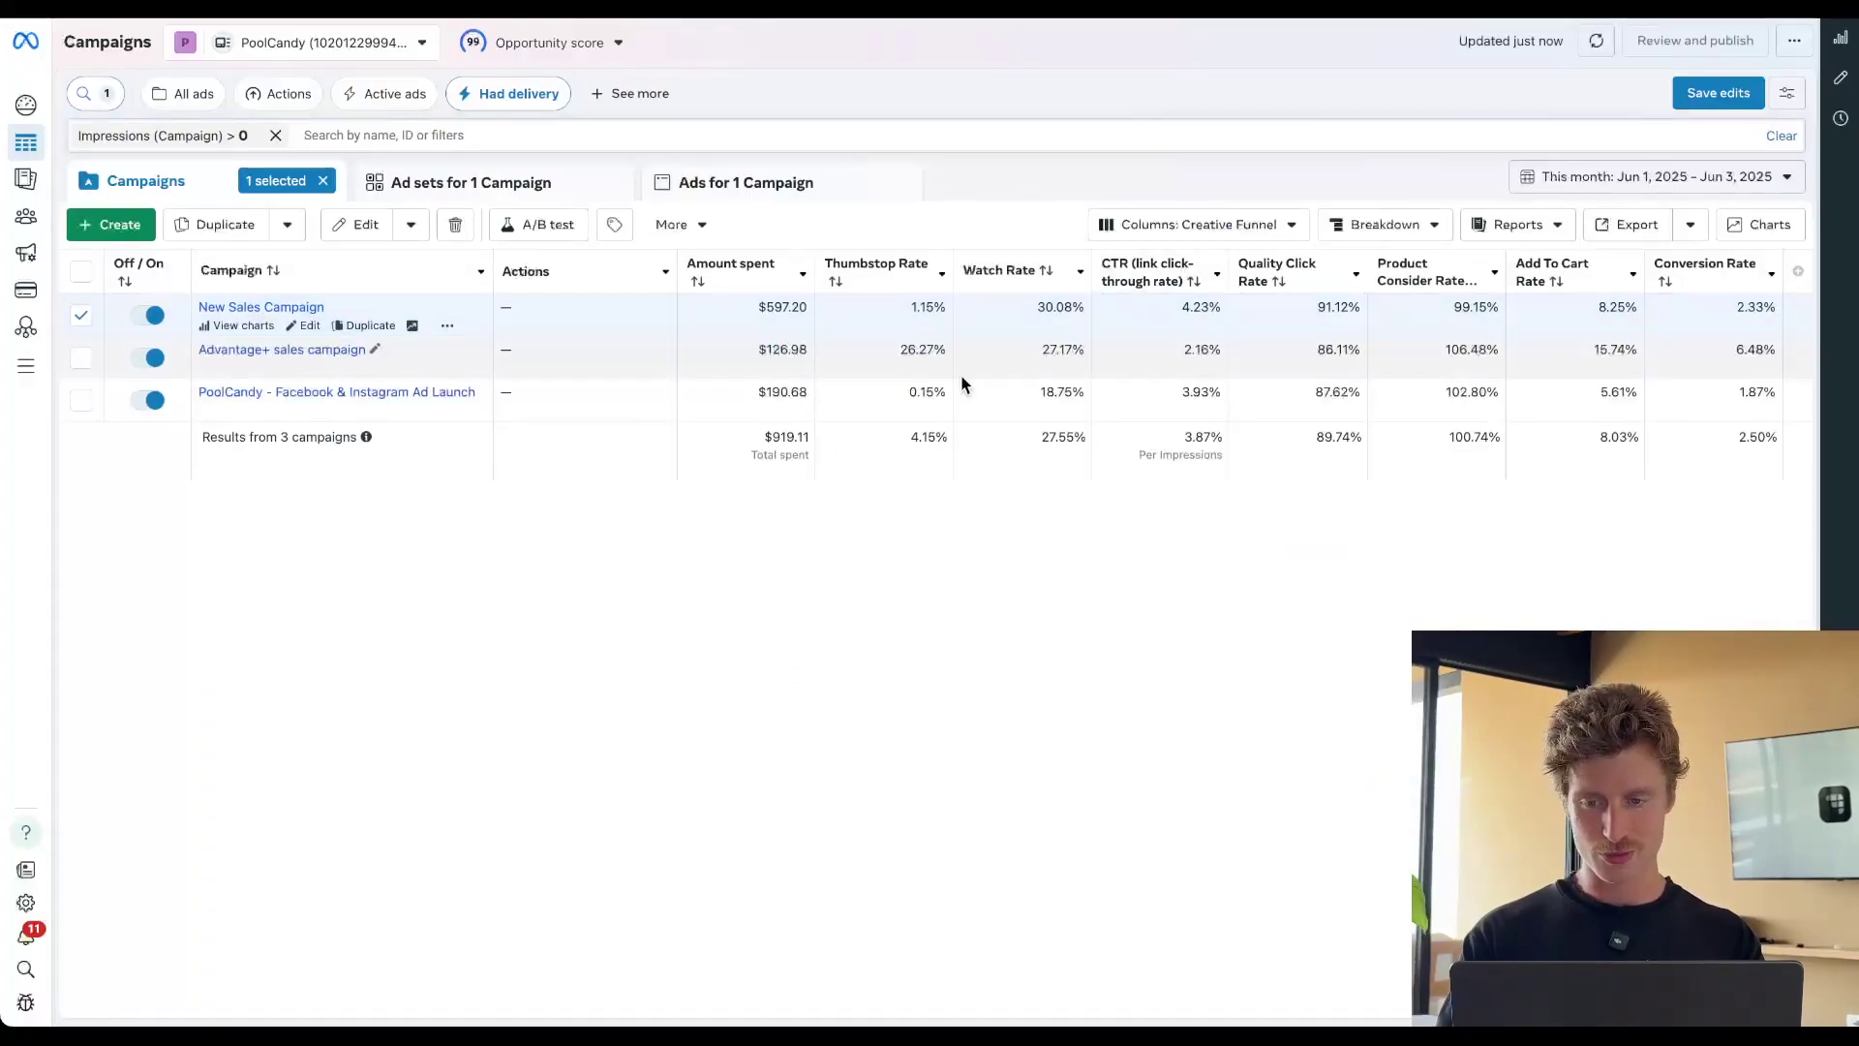
pyautogui.click(272, 308)
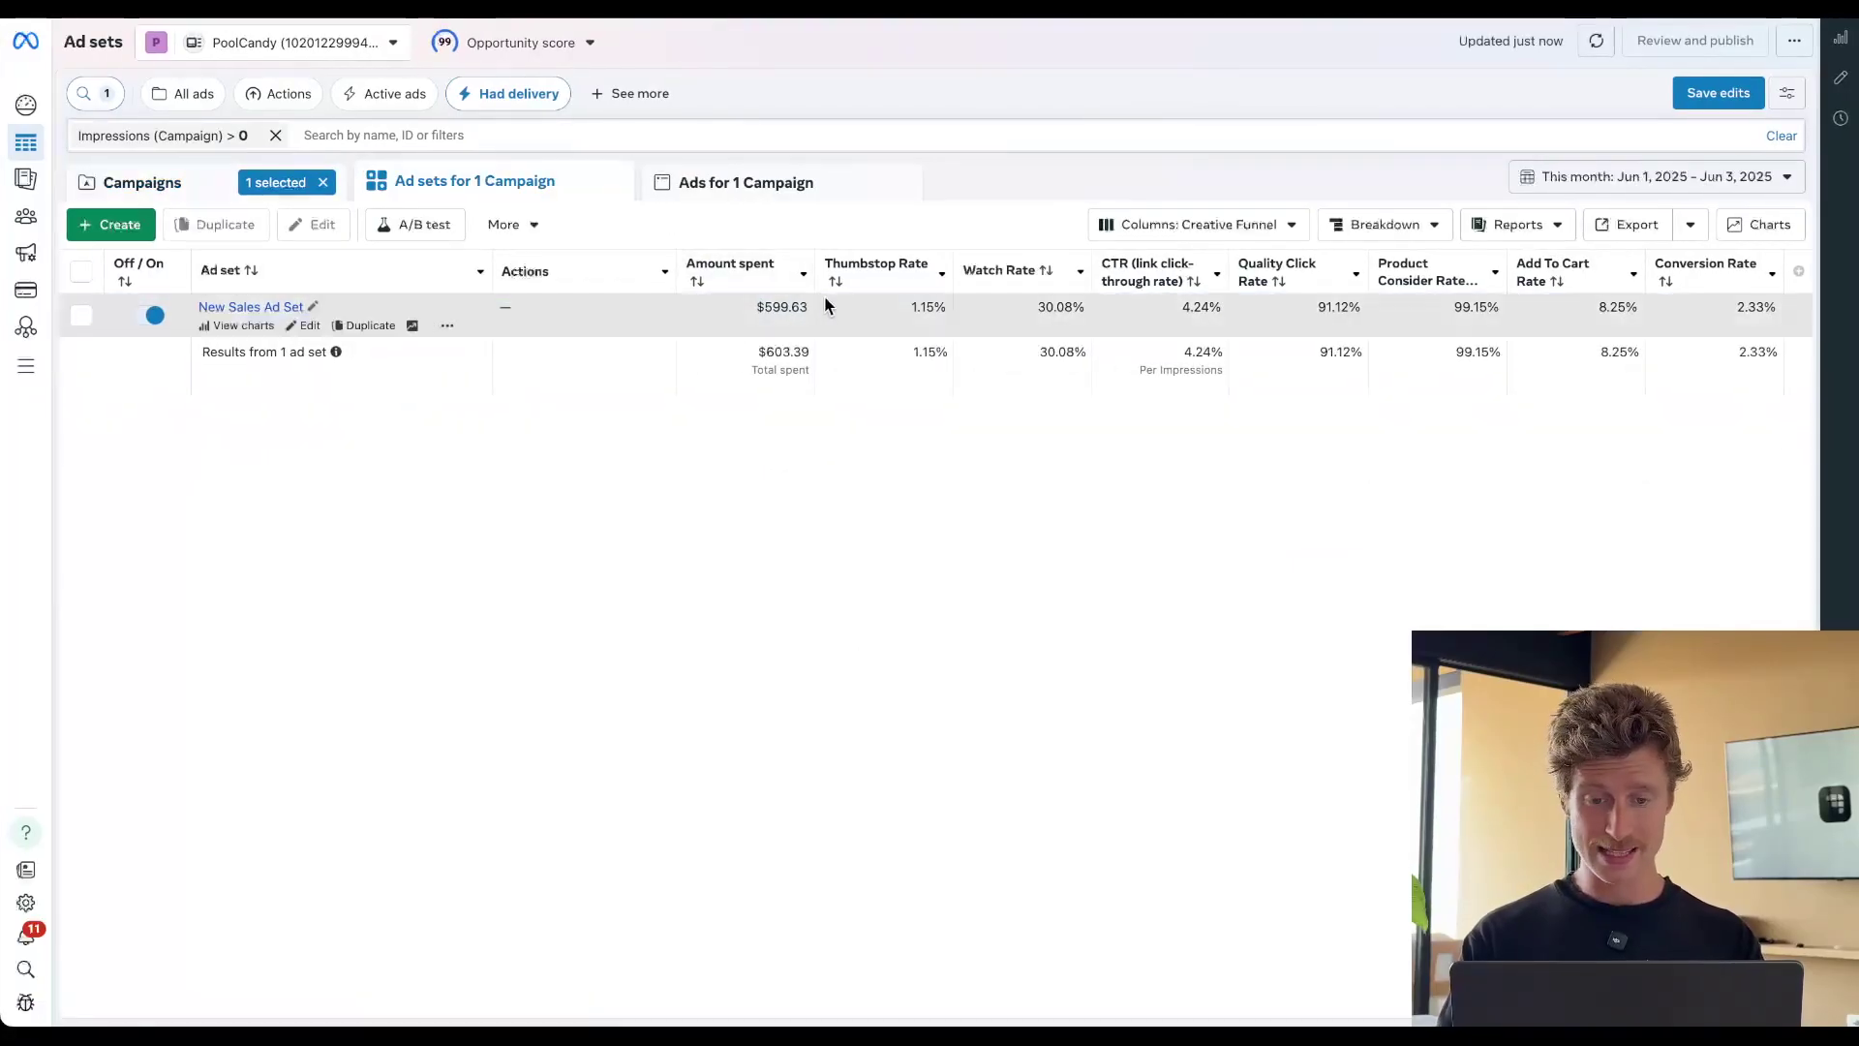
pyautogui.click(206, 308)
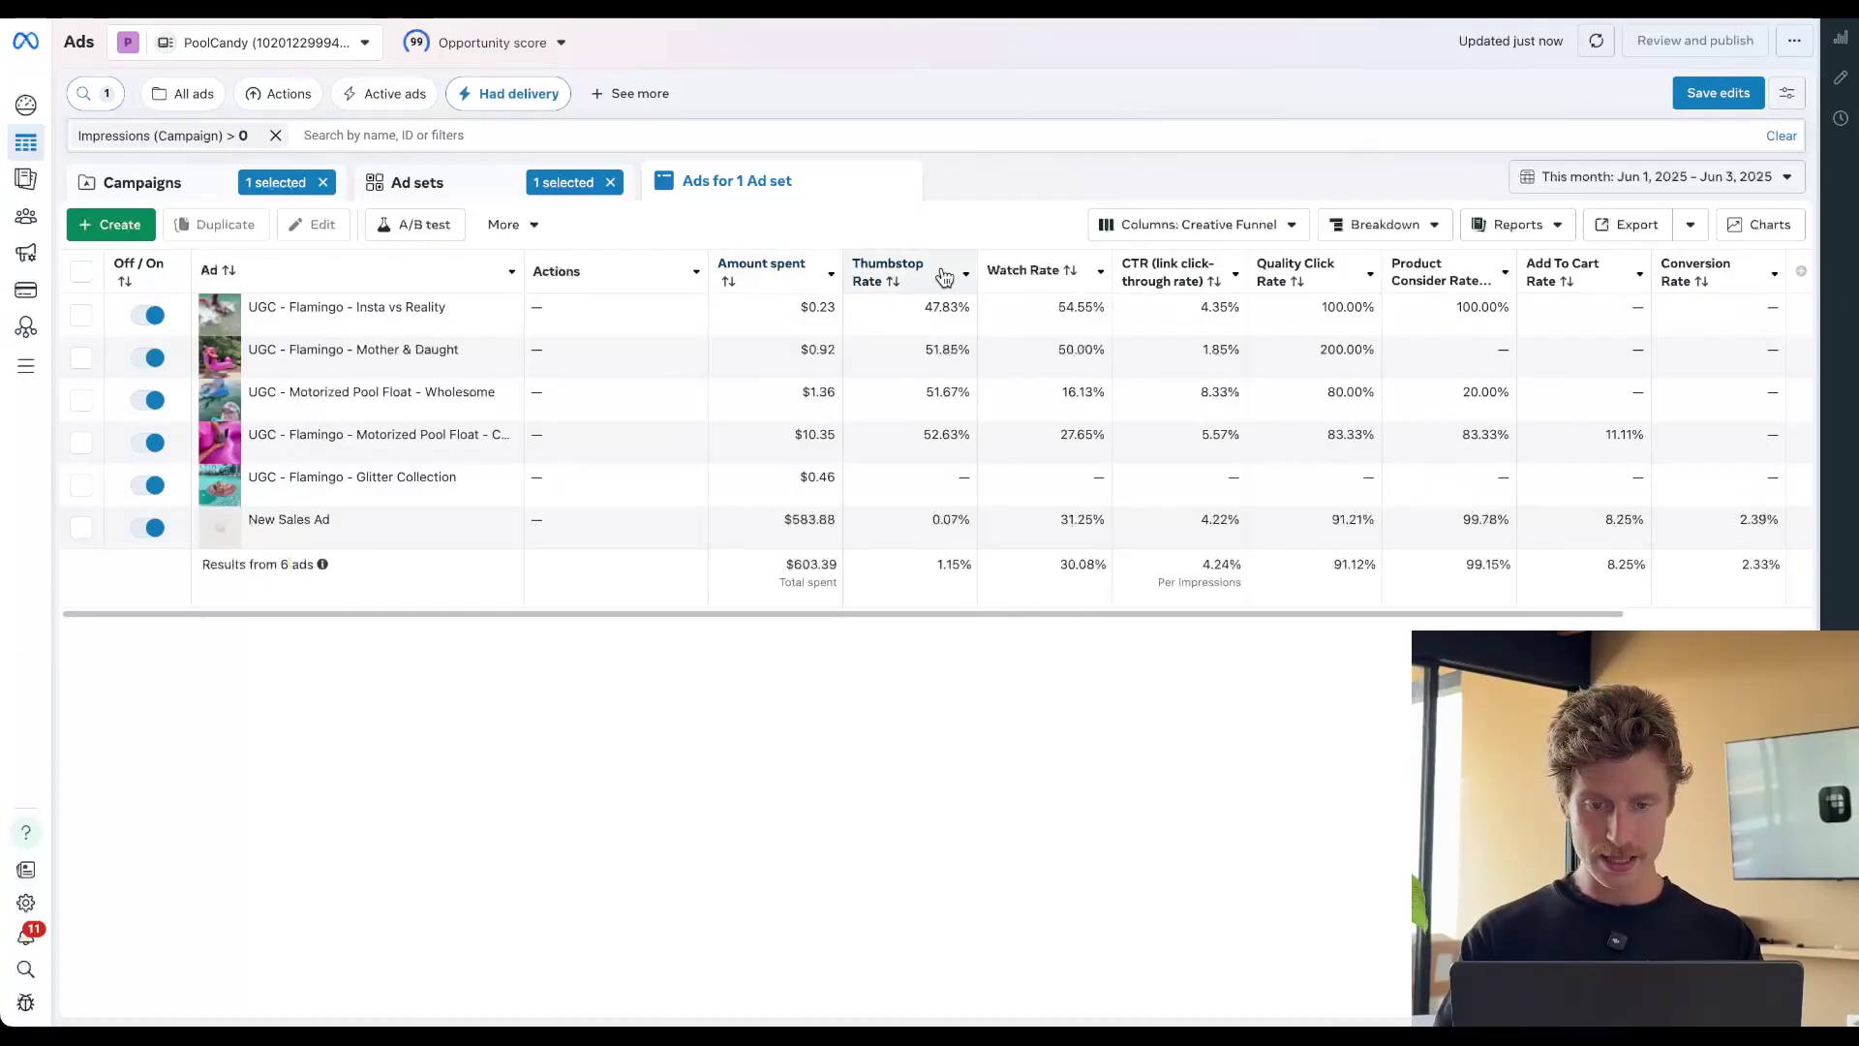
# Check New Sales Ad's values: 0.07% Thumbstop Rate and 31.25% Watch Rate
pyautogui.moveTo(1315, 277)
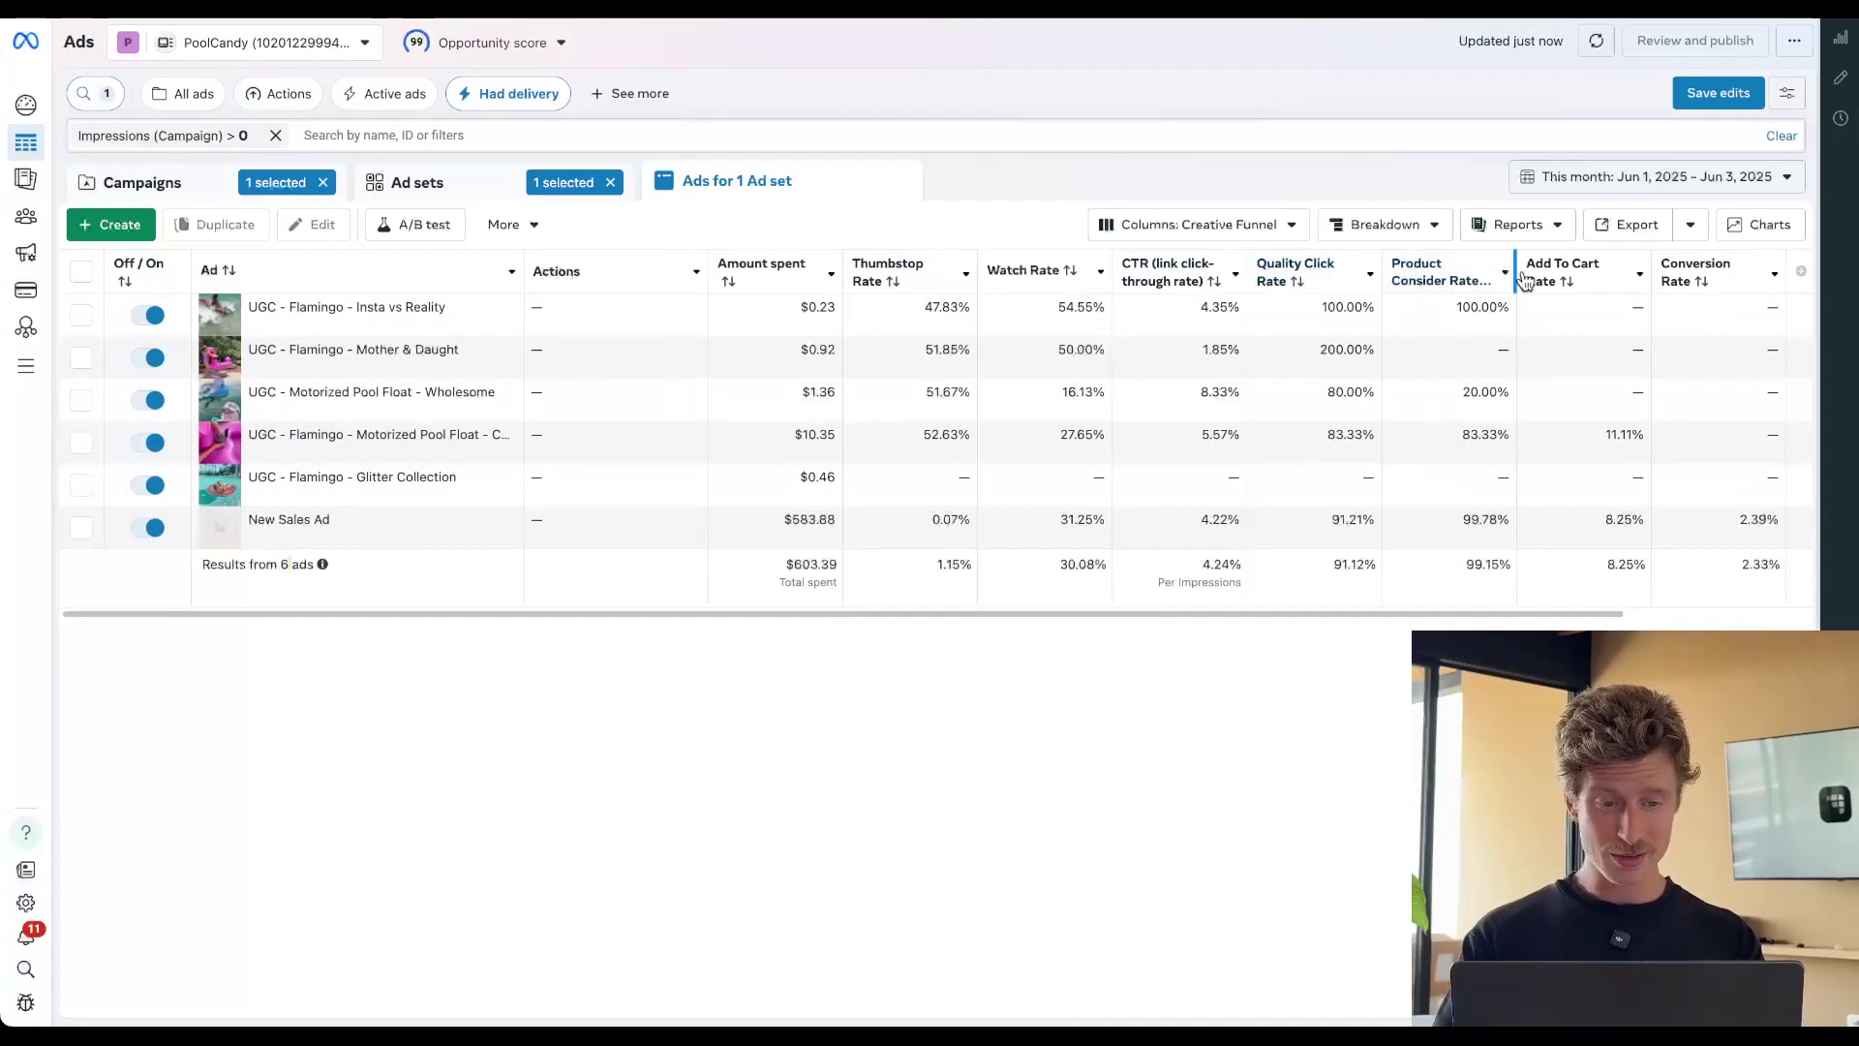
pyautogui.moveTo(1678, 283)
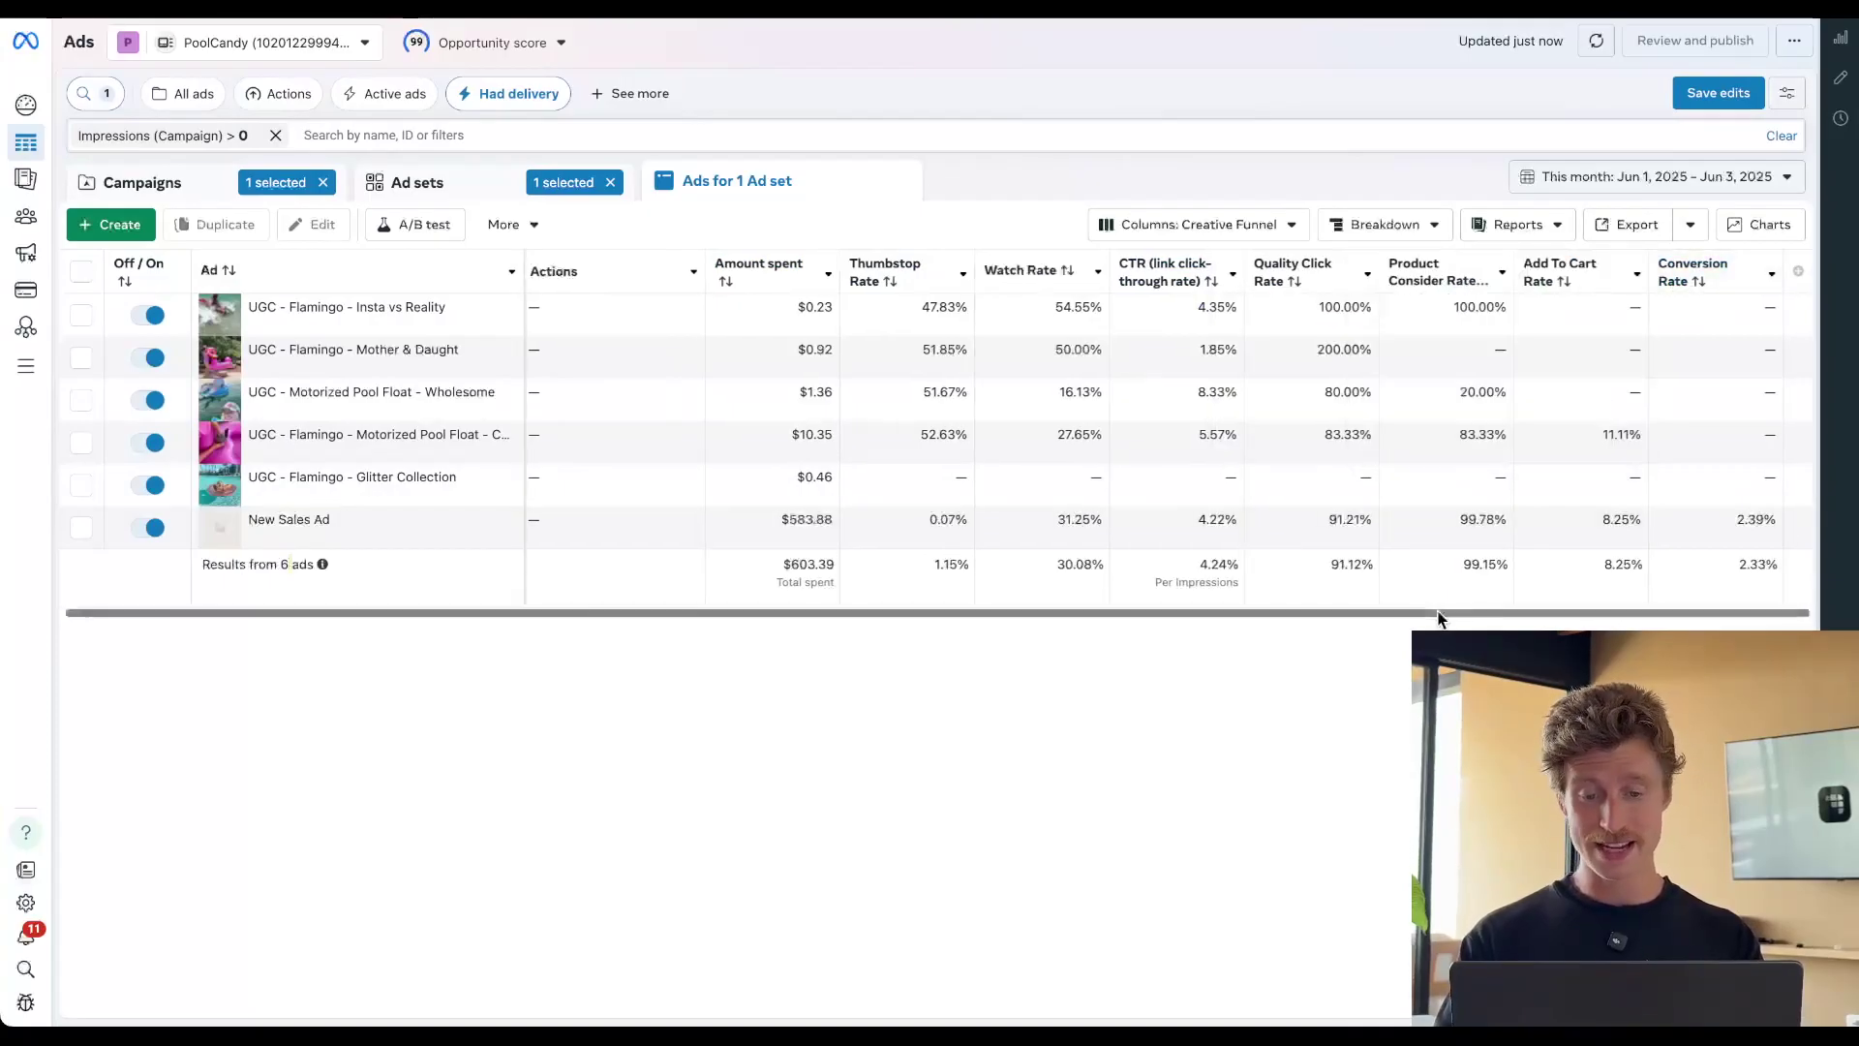
pyautogui.click(777, 522)
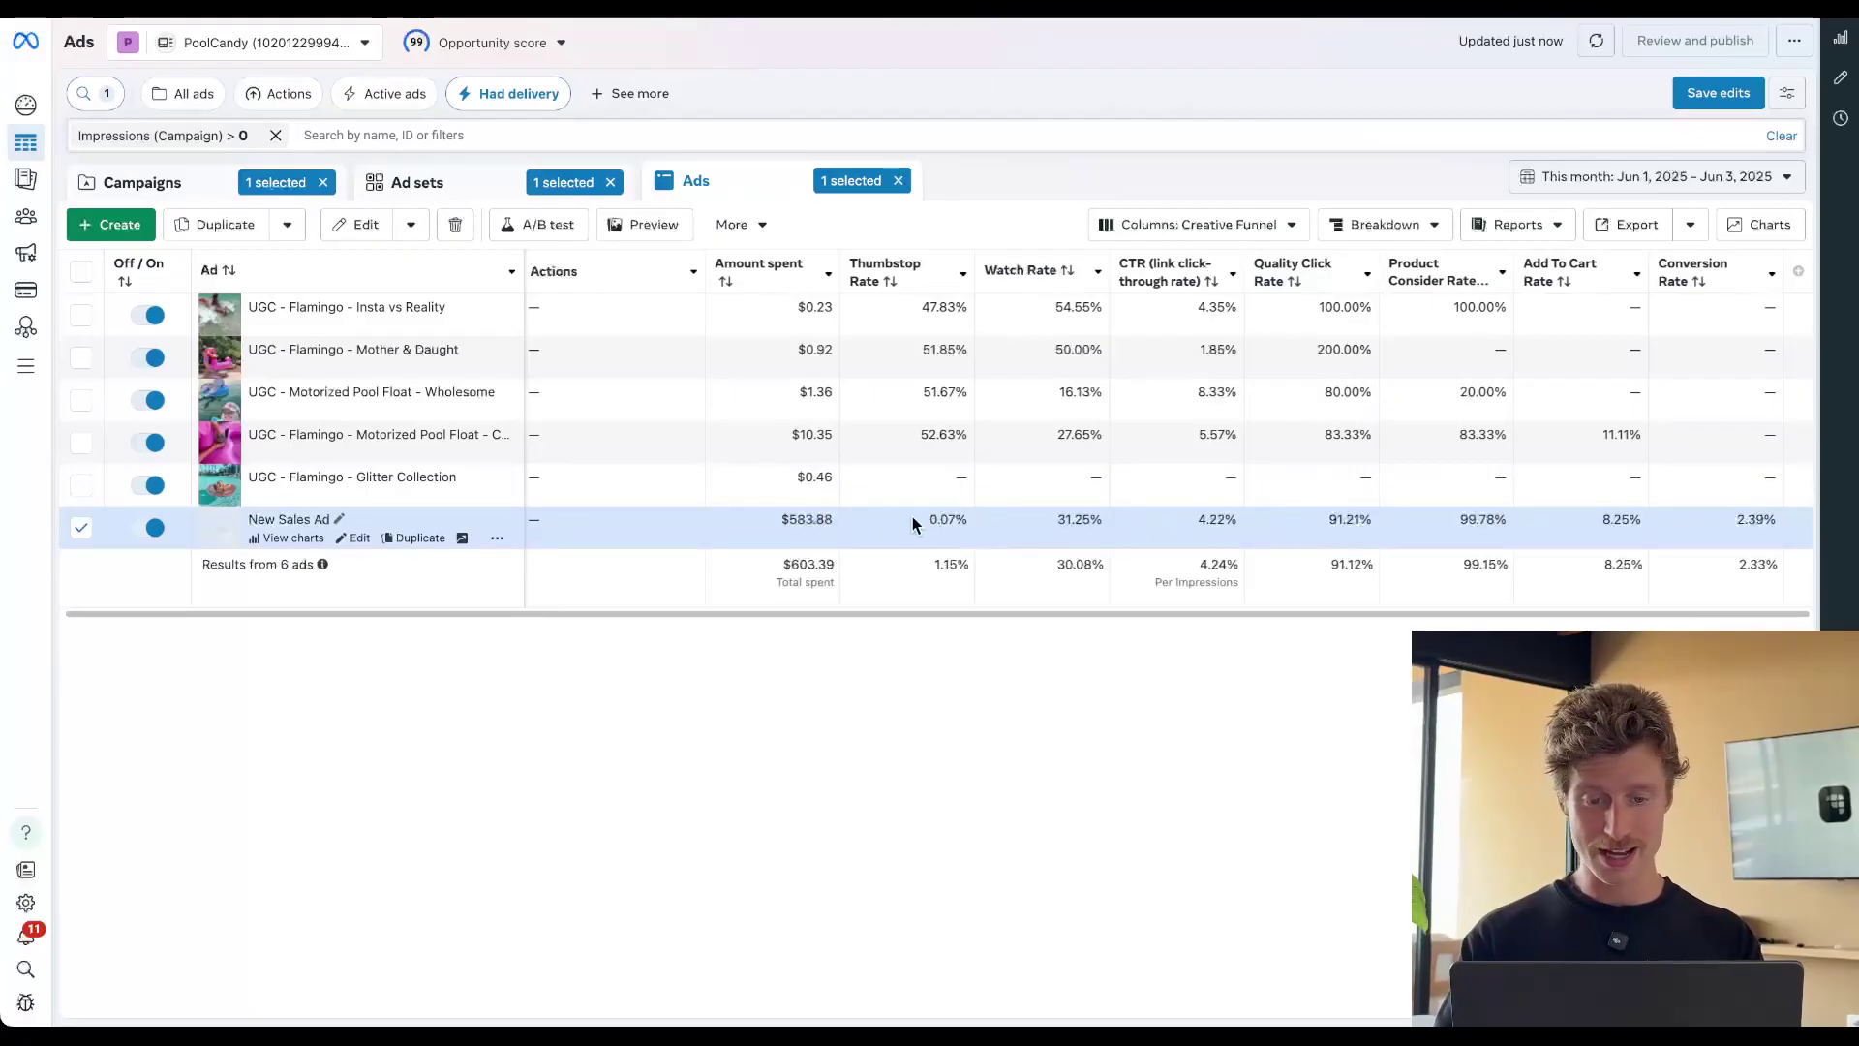
pyautogui.moveTo(912, 524); pyautogui.dragTo(978, 524)
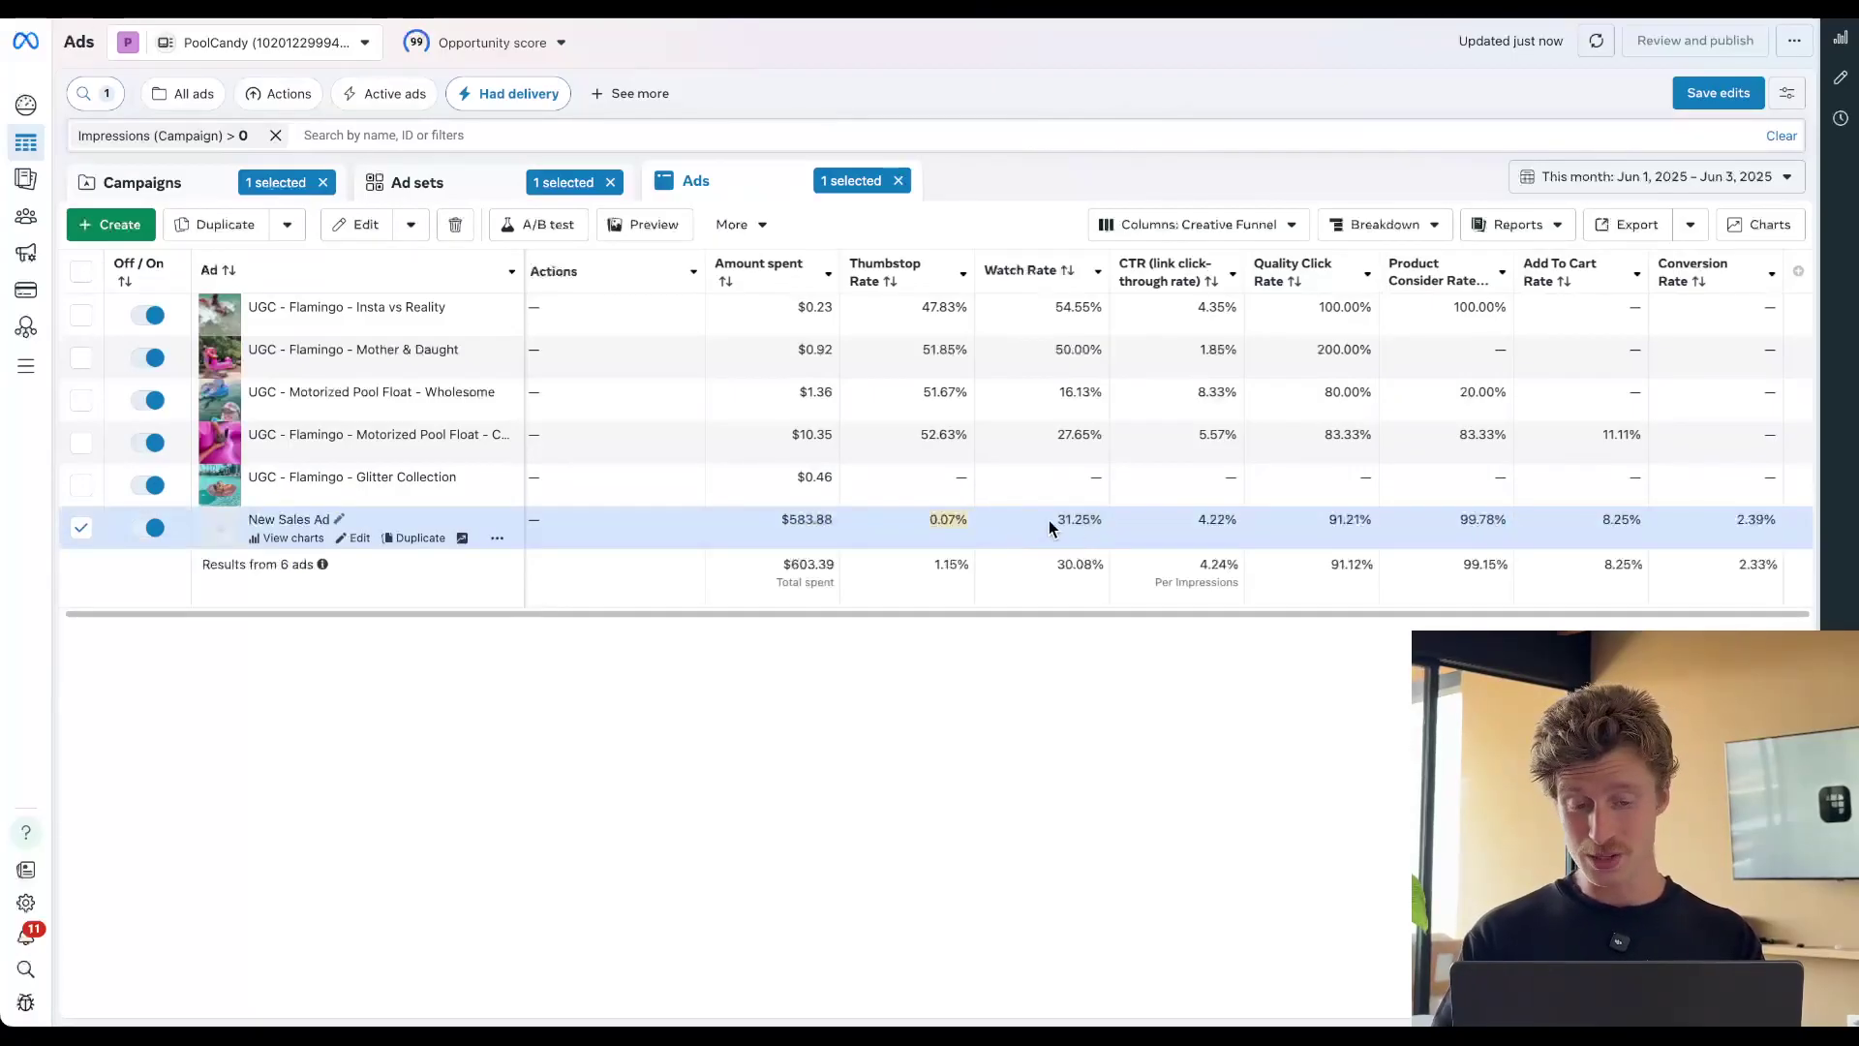
pyautogui.moveTo(1049, 520); pyautogui.dragTo(1101, 519)
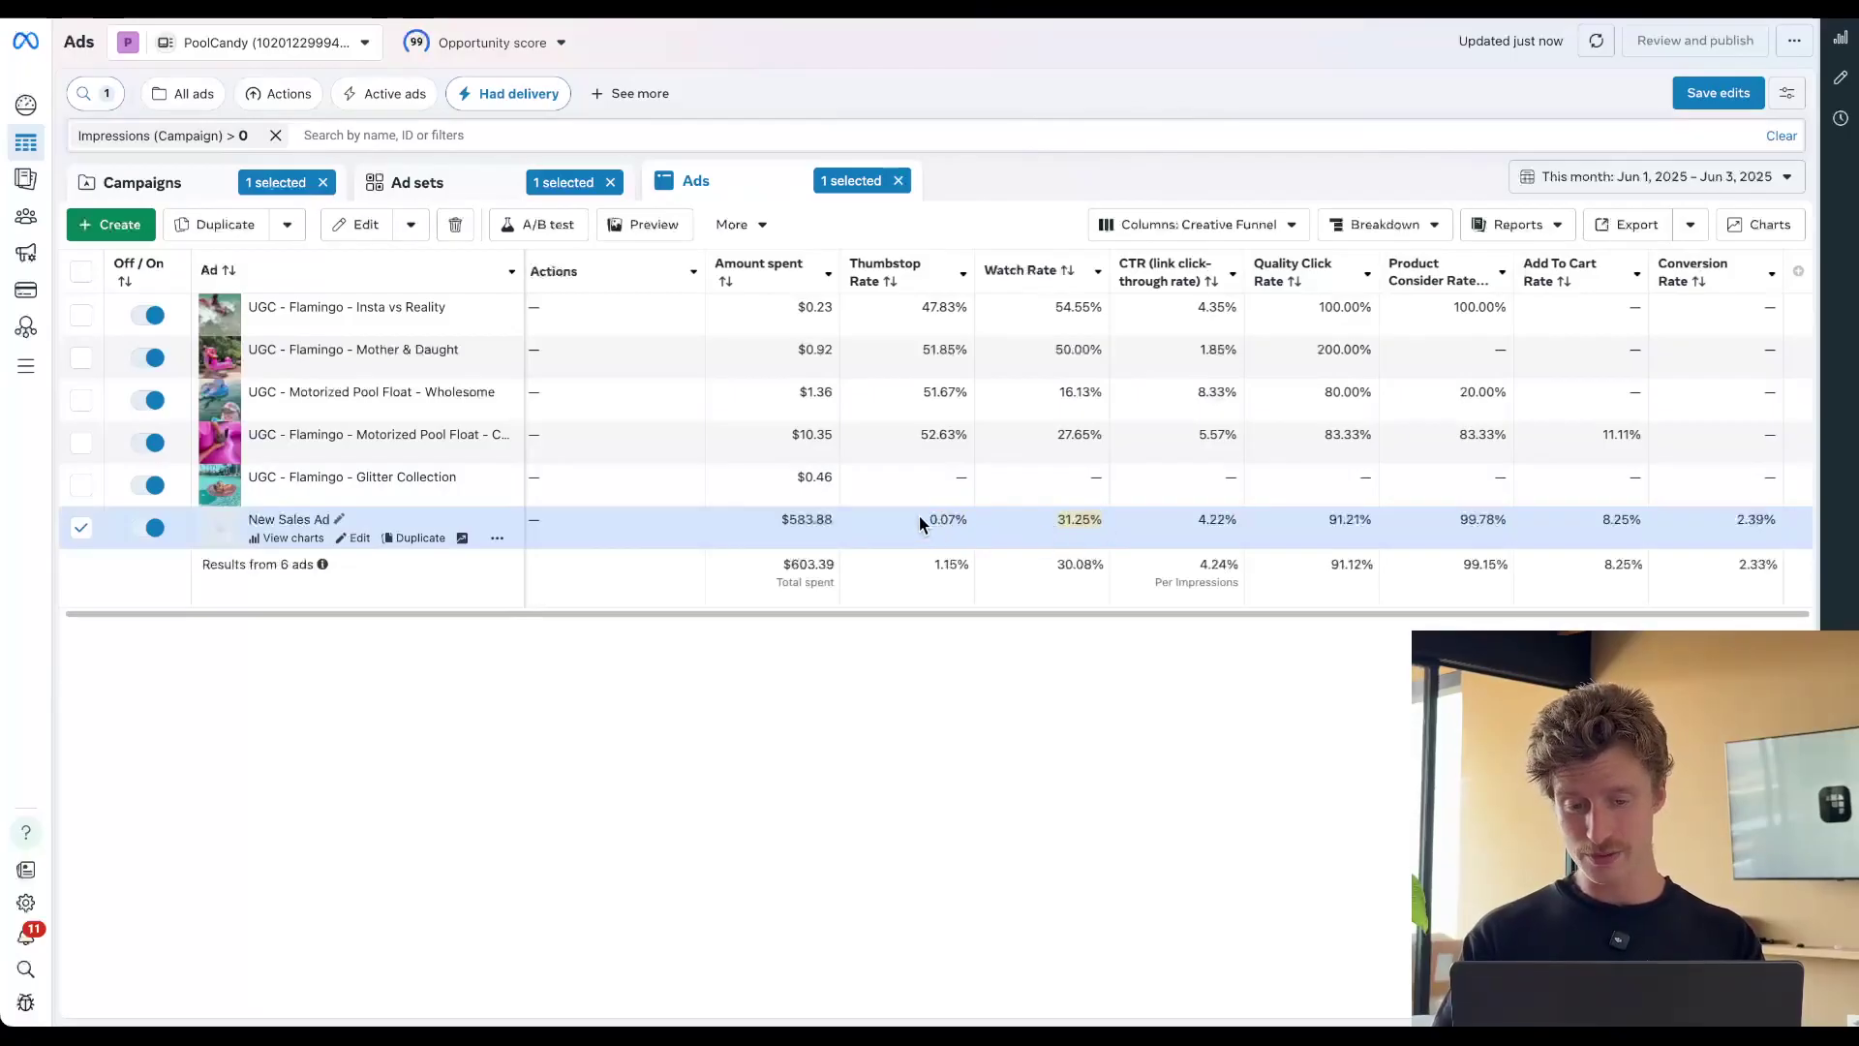